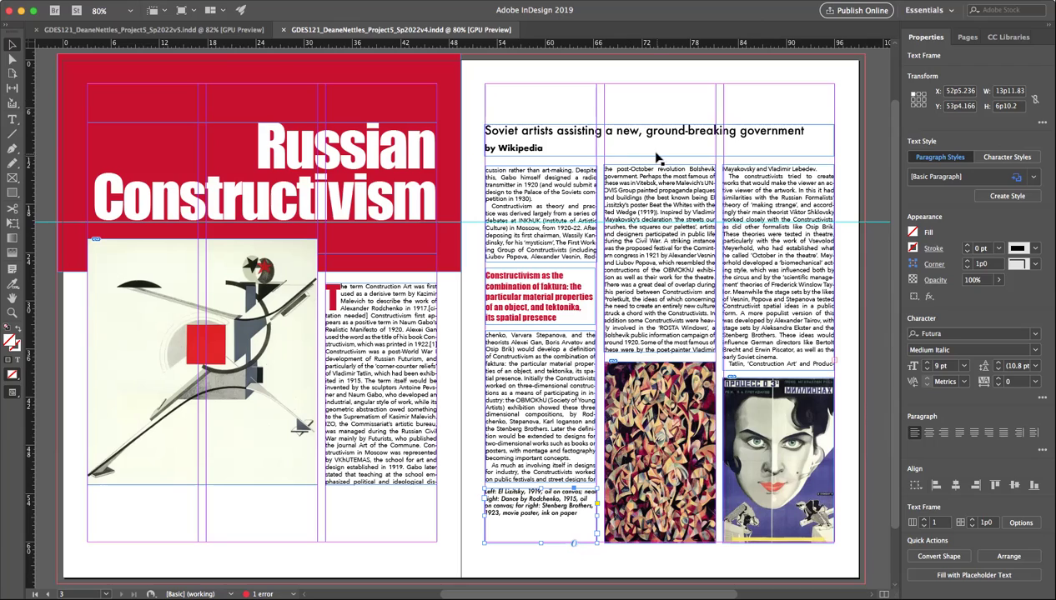
Step: Draw a rectangle about 50p4 wide and 13p3 high across the right-hand page's header, out to the bleed
{"action": "left_click", "coordinate": [11, 193]}
{"action": "mouse_move", "coordinate": [461, 56]}
{"action": "left_mouse_down"}
{"action": "mouse_move", "coordinate": [585, 101]}
{"action": "mouse_move", "coordinate": [868, 165]}
{"action": "left_mouse_up"}
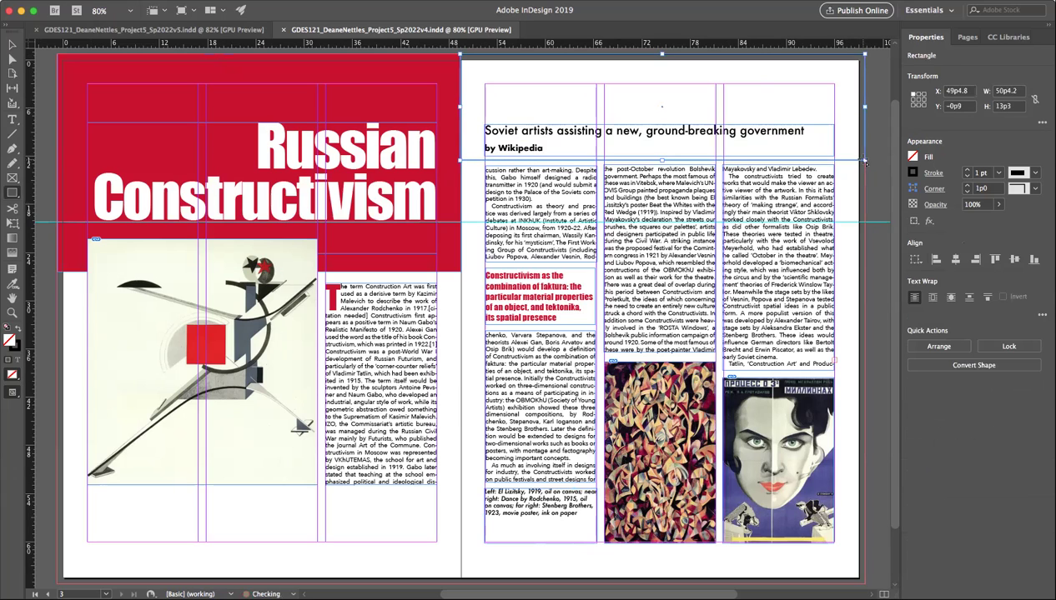
{"action": "left_click", "coordinate": [913, 159]}
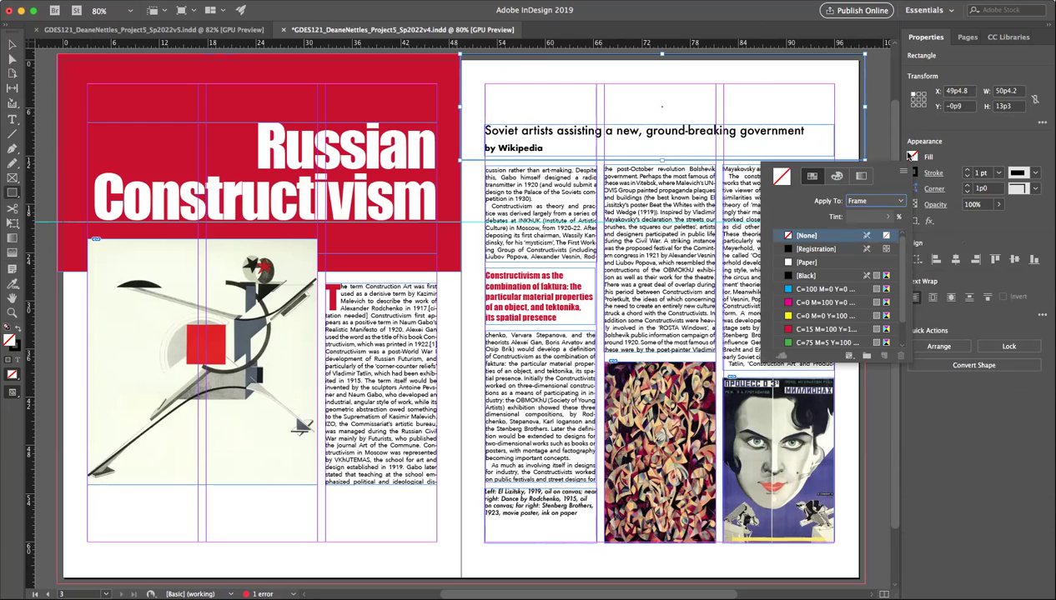
{"action": "left_click", "coordinate": [909, 155]}
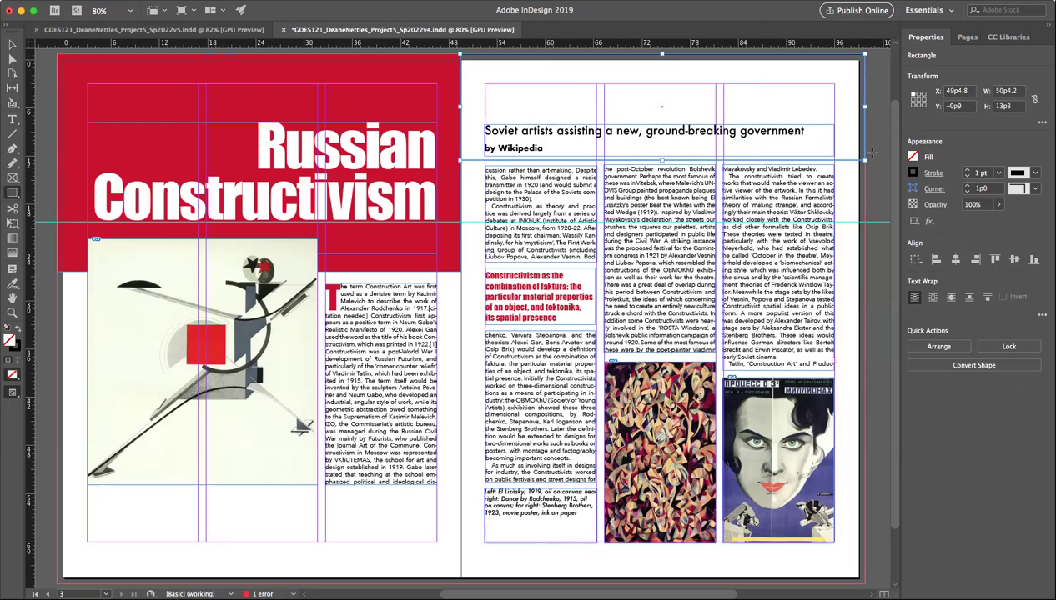
Step: Sample a colour theme from the abstract painting on the right-hand page and add it to the swatches
{"action": "left_click", "coordinate": [14, 286]}
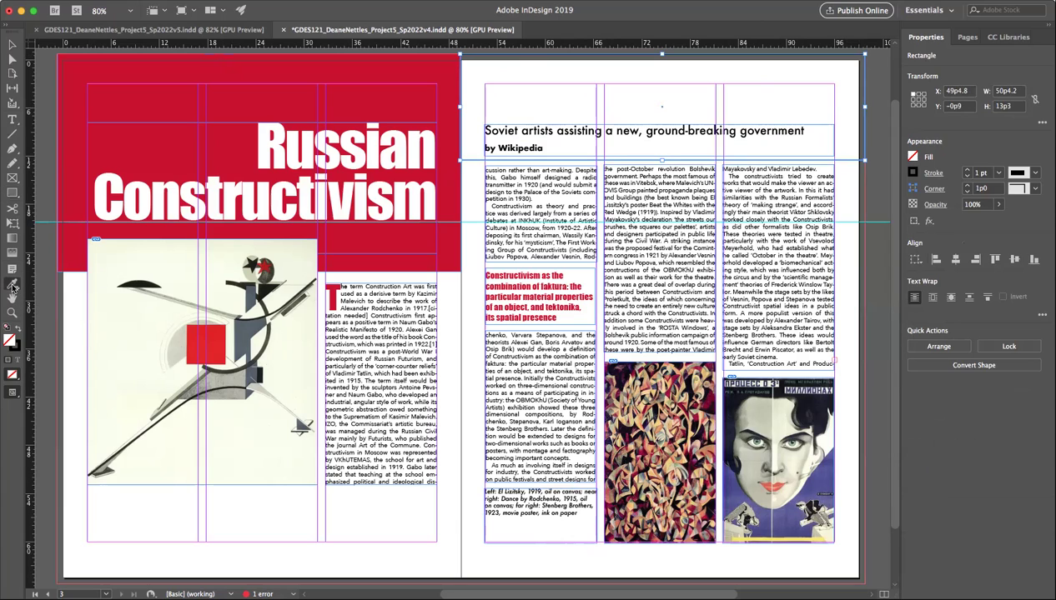
{"action": "left_click", "coordinate": [649, 437]}
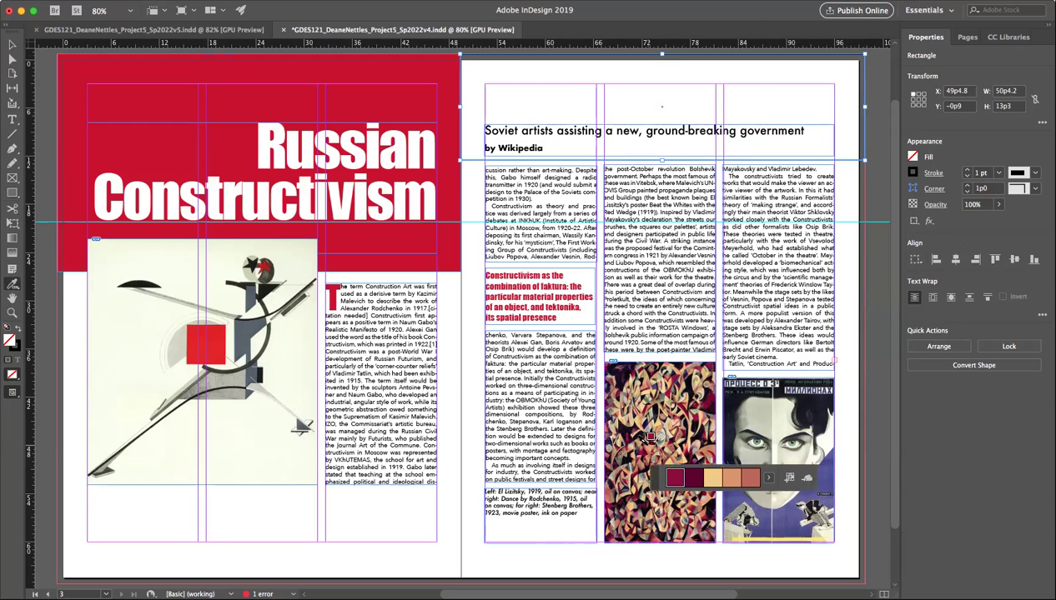
{"action": "left_click", "coordinate": [789, 480]}
Step: Show the document's swatches and fill the header rectangle with the C=14 M=47 Y=62 colour from Colorful_Theme
{"action": "left_click", "coordinate": [283, 0]}
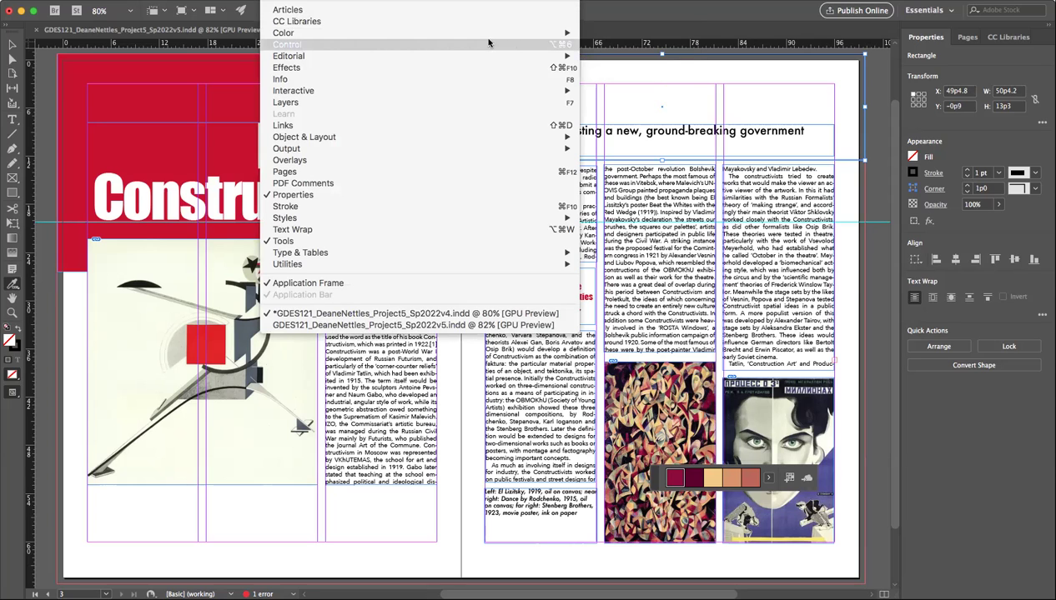
{"action": "mouse_move", "coordinate": [504, 33]}
{"action": "left_click", "coordinate": [622, 67]}
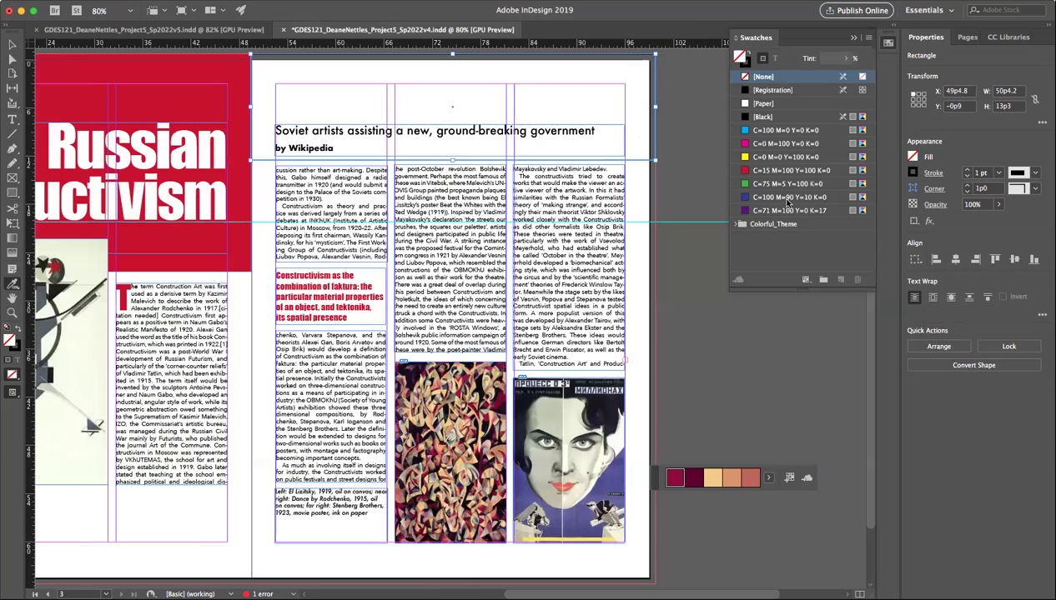
{"action": "left_click", "coordinate": [736, 225]}
{"action": "mouse_move", "coordinate": [735, 228]}
{"action": "left_mouse_down"}
{"action": "mouse_move", "coordinate": [835, 255]}
{"action": "mouse_move", "coordinate": [852, 290]}
{"action": "mouse_move", "coordinate": [840, 292]}
{"action": "mouse_move", "coordinate": [848, 327]}
{"action": "mouse_move", "coordinate": [763, 253]}
{"action": "mouse_move", "coordinate": [445, 45]}
{"action": "mouse_move", "coordinate": [500, 39]}
{"action": "mouse_move", "coordinate": [709, 63]}
{"action": "mouse_move", "coordinate": [745, 81]}
{"action": "left_mouse_up"}
{"action": "left_click", "coordinate": [755, 251]}
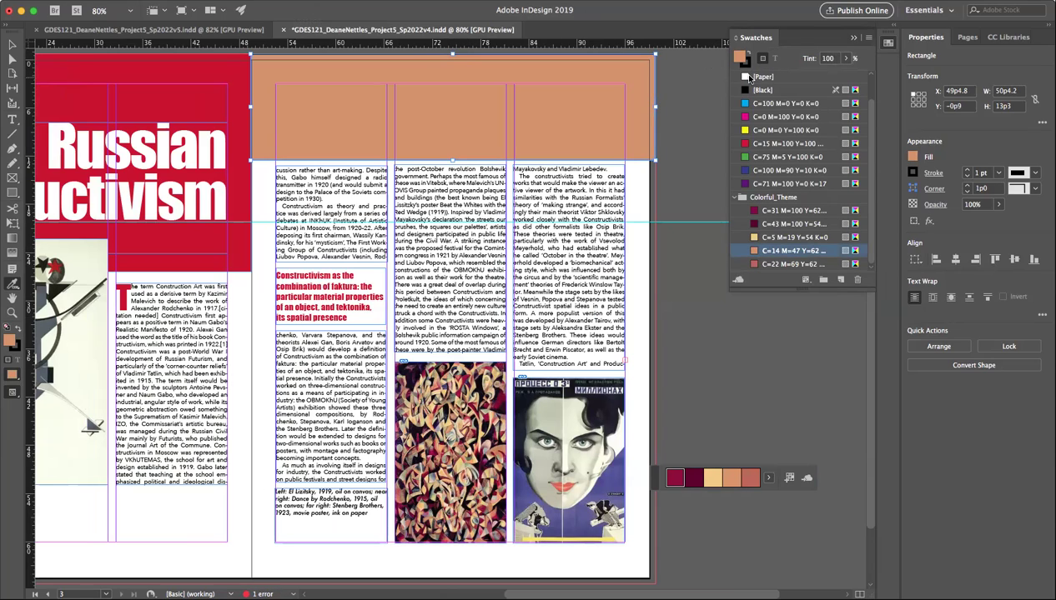
Step: Set the header rectangle's stroke to None
{"action": "left_click", "coordinate": [743, 64]}
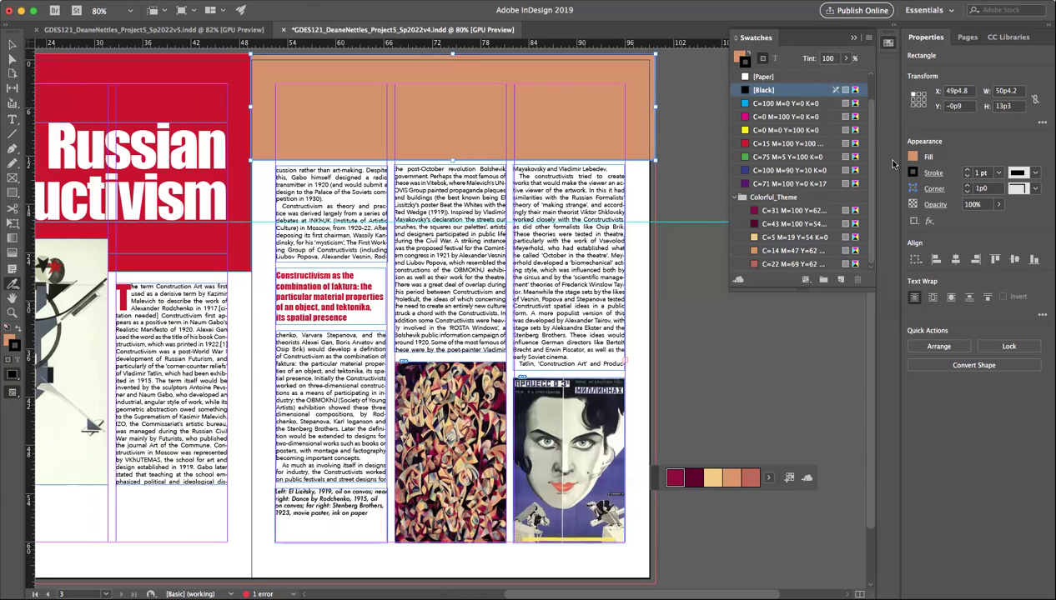
{"action": "scroll", "coordinate": [805, 116], "scroll_direction": "up", "scroll_amount": 2}
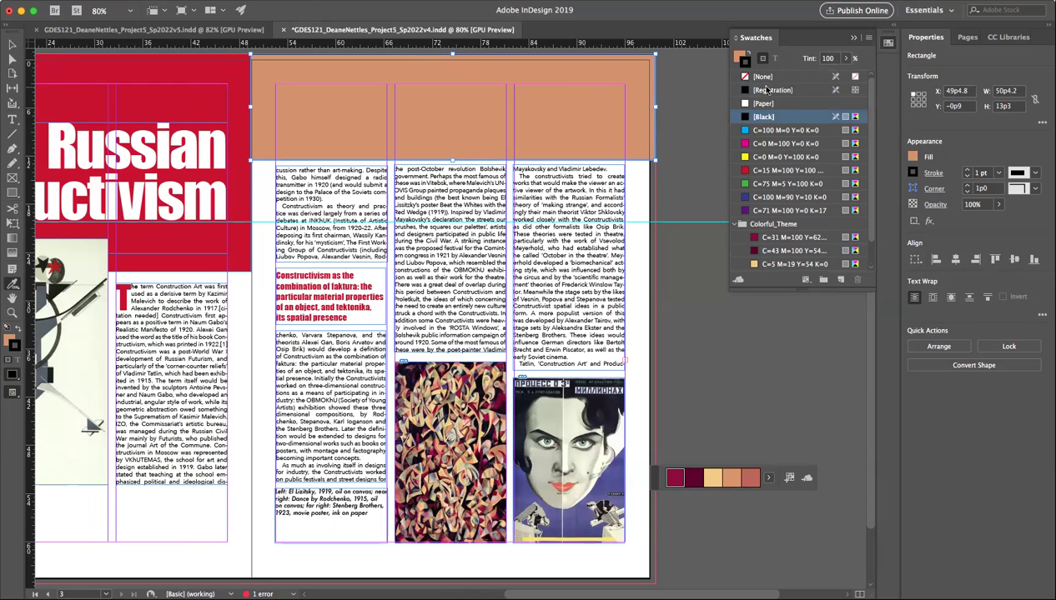
{"action": "left_click", "coordinate": [764, 77]}
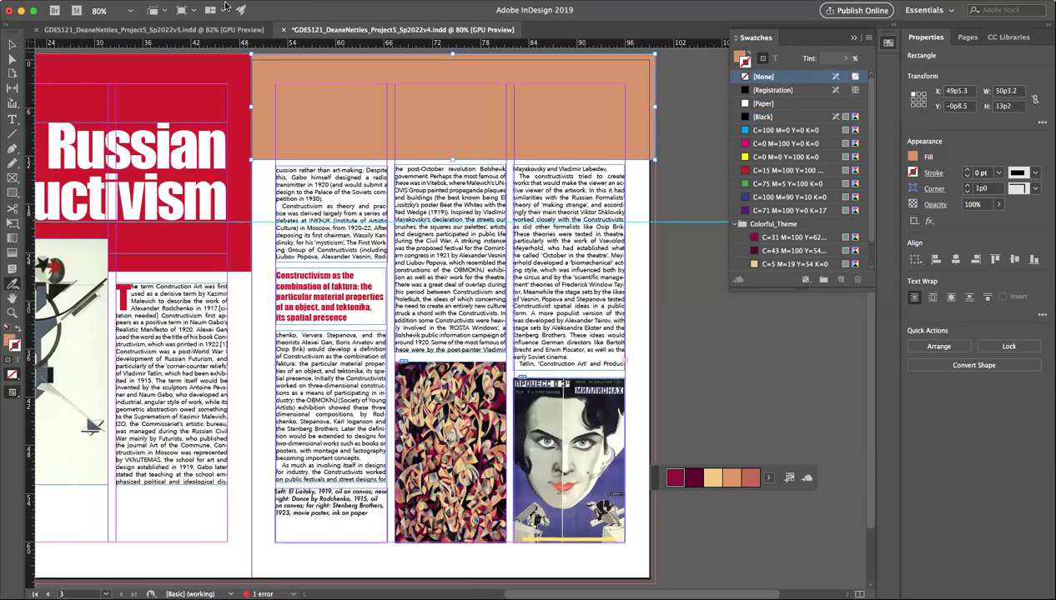
Step: Send the tan header rectangle to the back, behind the subtitle and byline
{"action": "right_click", "coordinate": [296, 66]}
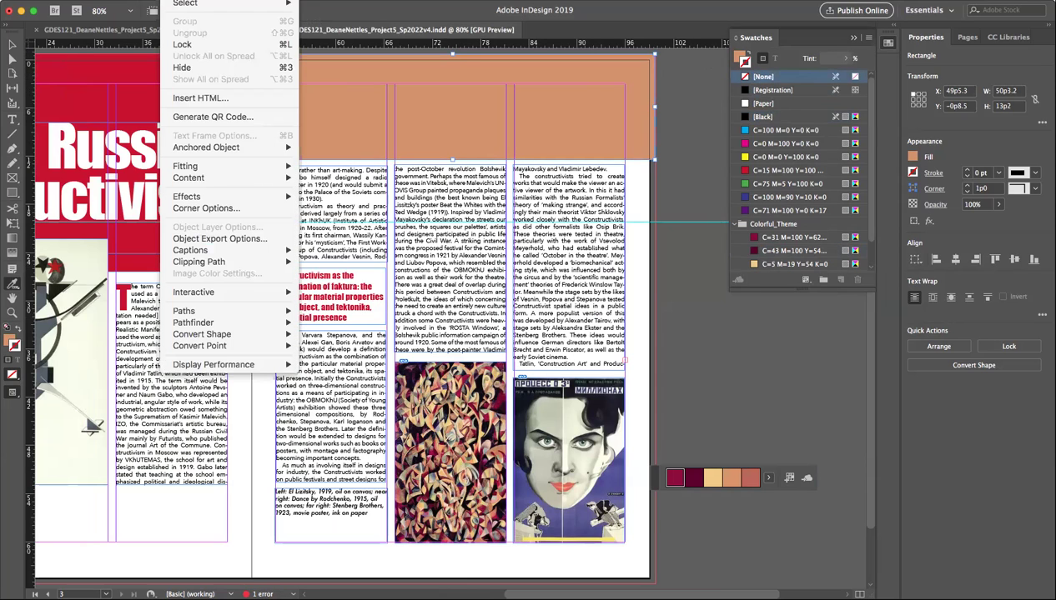
{"action": "key", "text": "Escape"}
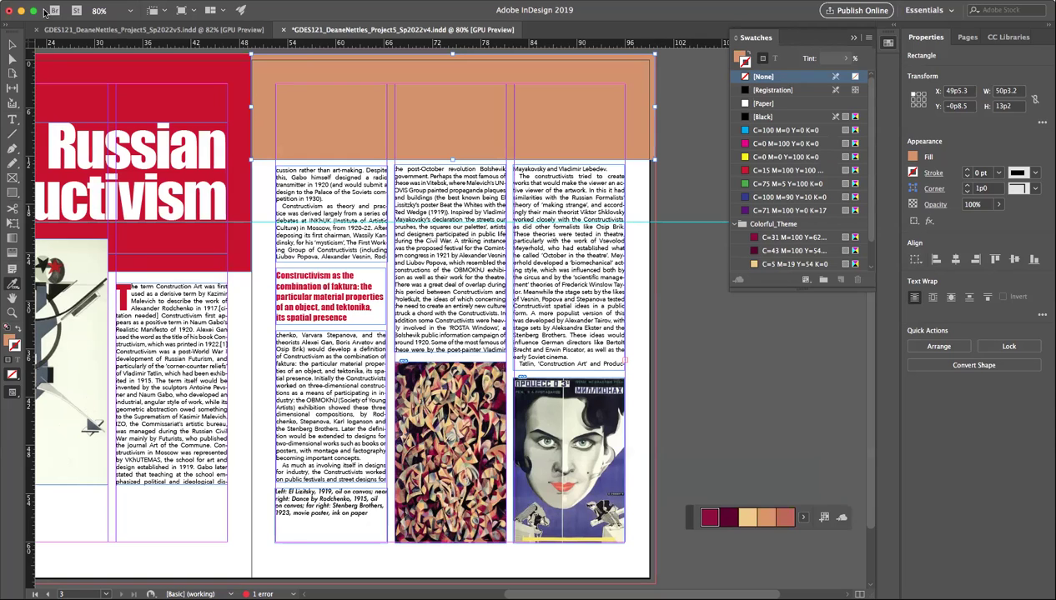
{"action": "right_click", "coordinate": [296, 67]}
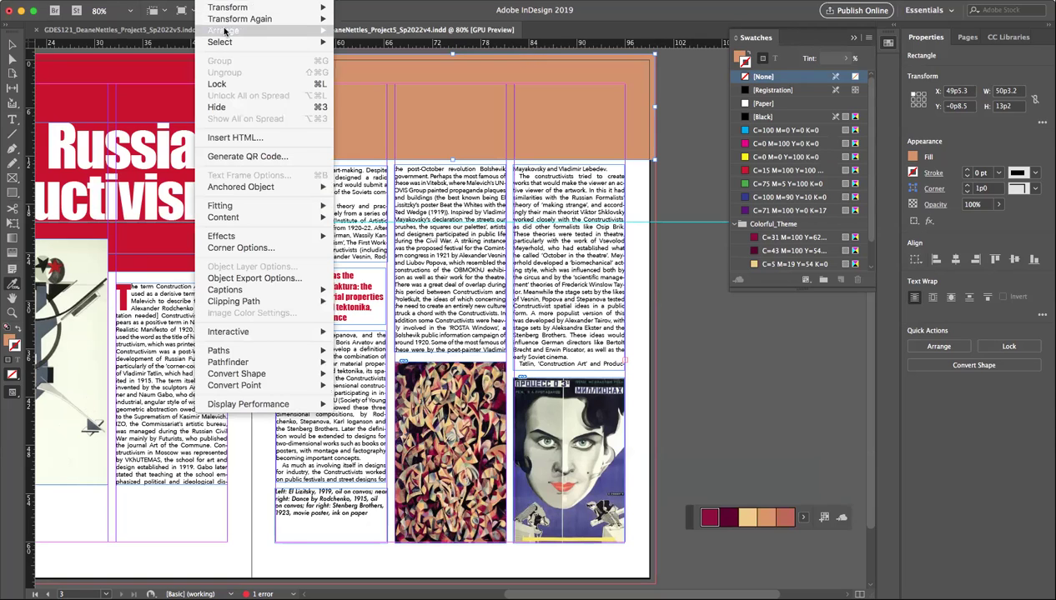
{"action": "mouse_move", "coordinate": [292, 32]}
{"action": "left_click", "coordinate": [366, 66]}
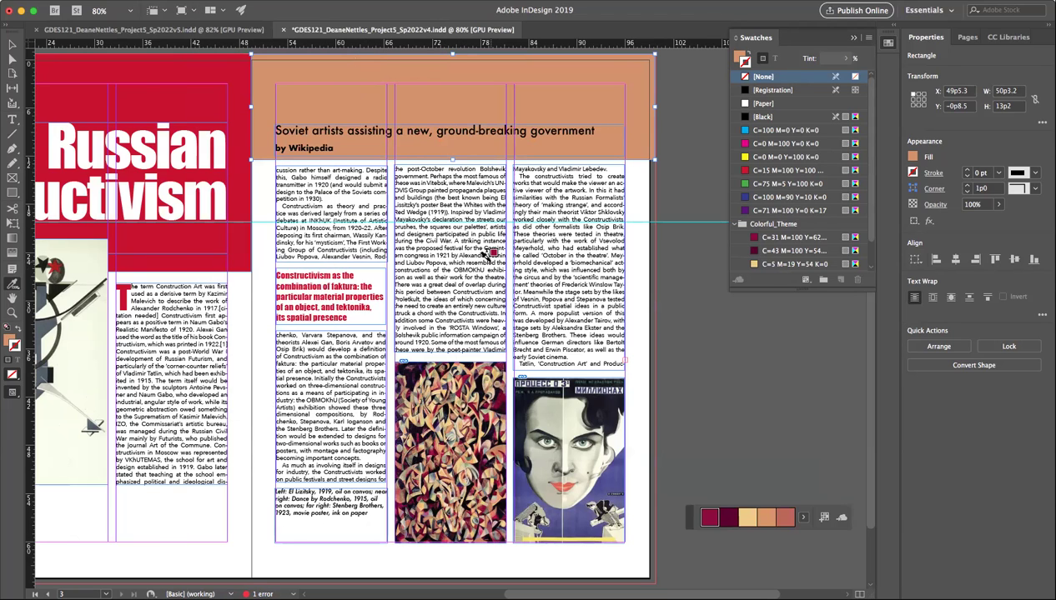
Step: Extend the red rectangle on the left-hand page down to the bottom bleed, making it about 65p11.5 high
{"action": "scroll", "coordinate": [490, 254], "scroll_direction": "left", "scroll_amount": 2}
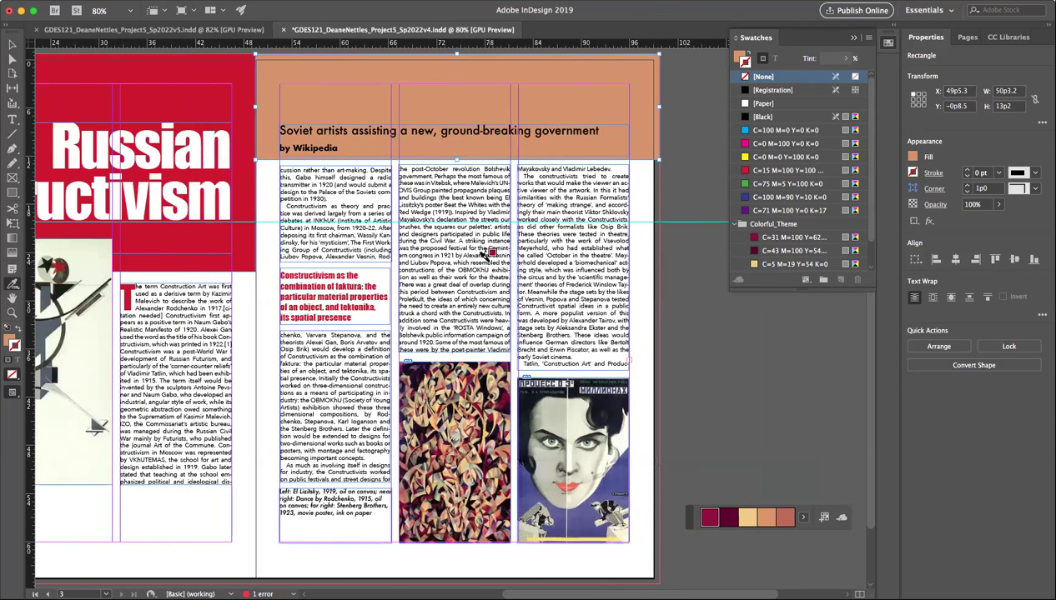
{"action": "scroll", "coordinate": [482, 254], "scroll_direction": "left", "scroll_amount": 3}
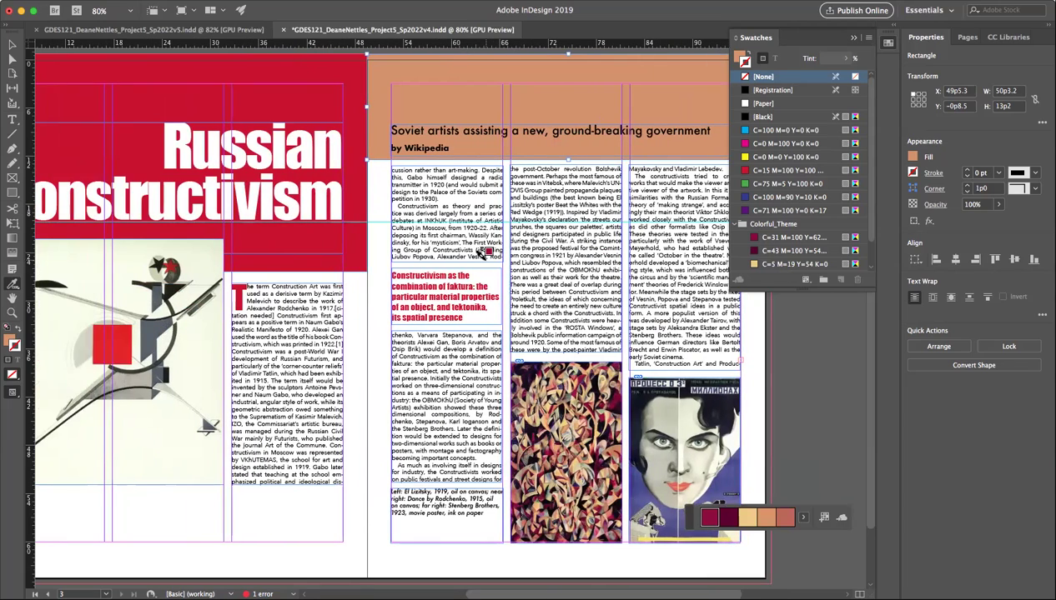
{"action": "scroll", "coordinate": [482, 255], "scroll_direction": "left", "scroll_amount": 2}
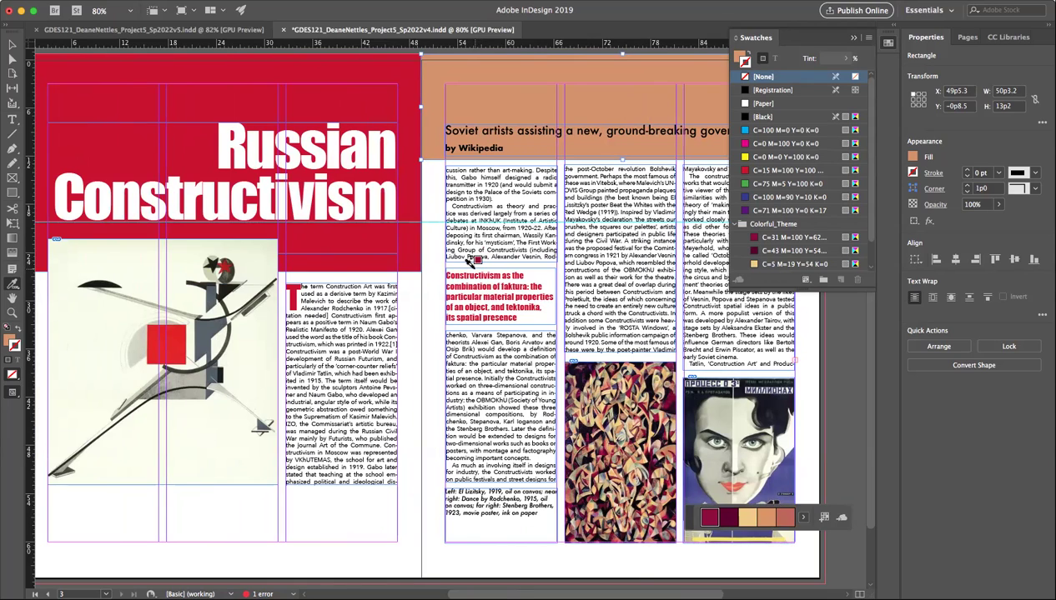
{"action": "left_click", "coordinate": [13, 43]}
{"action": "left_click", "coordinate": [121, 126]}
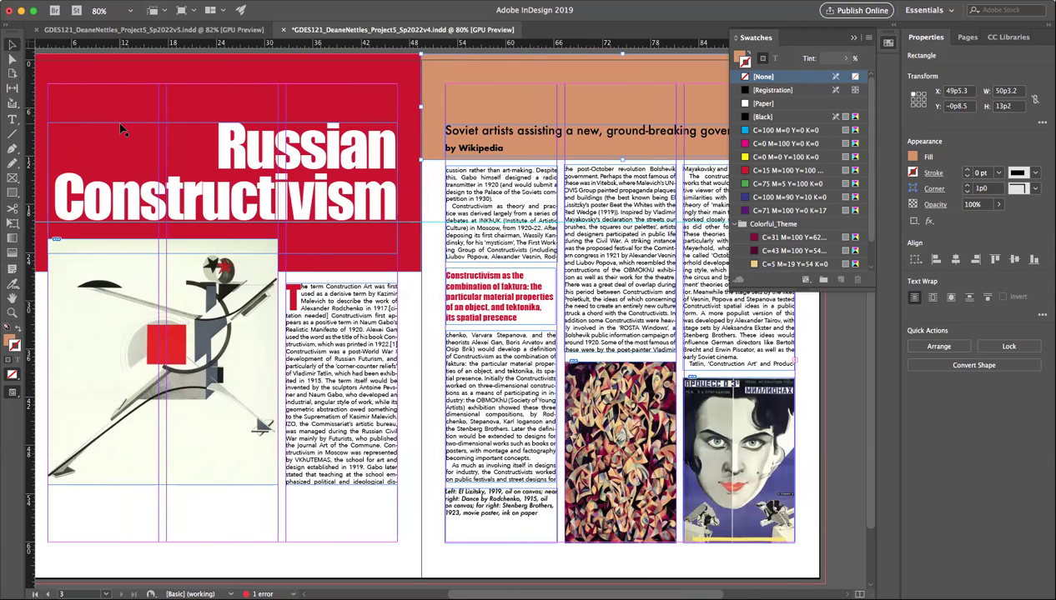
{"action": "left_click", "coordinate": [411, 179]}
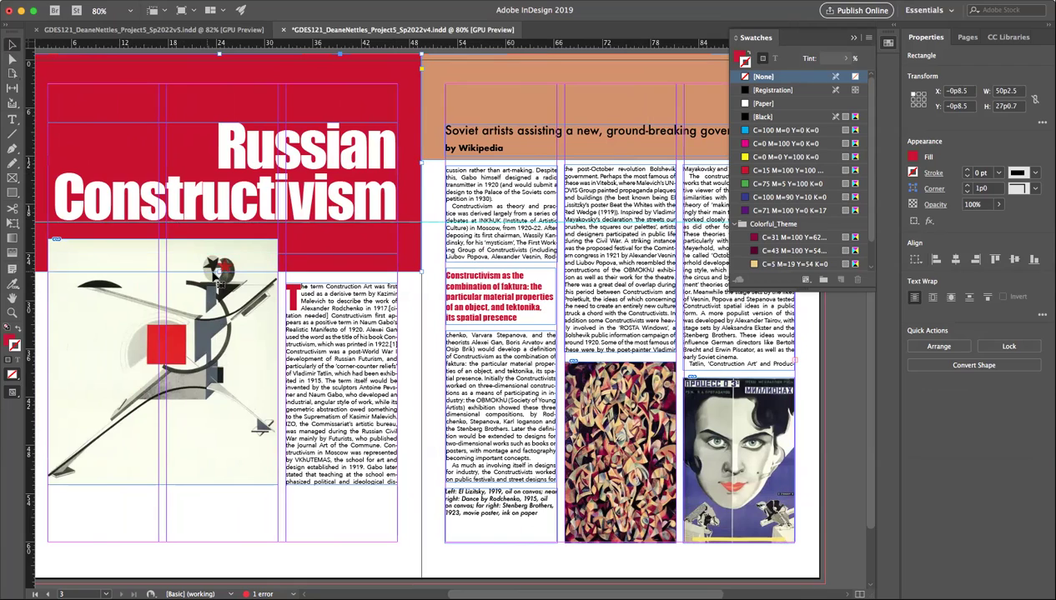
{"action": "left_click", "coordinate": [213, 559]}
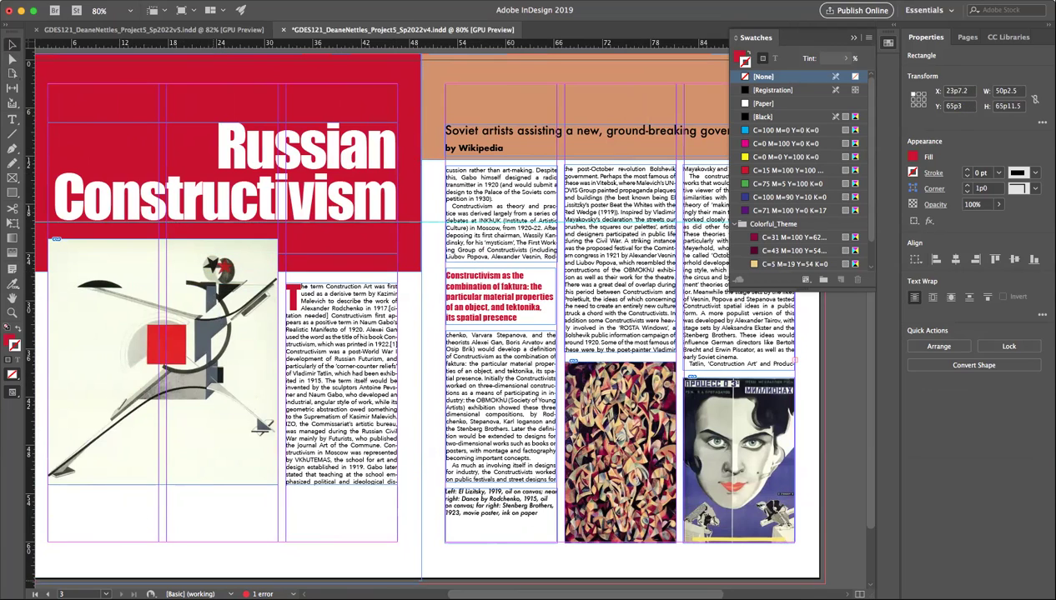
{"action": "key", "text": "ctrl+z"}
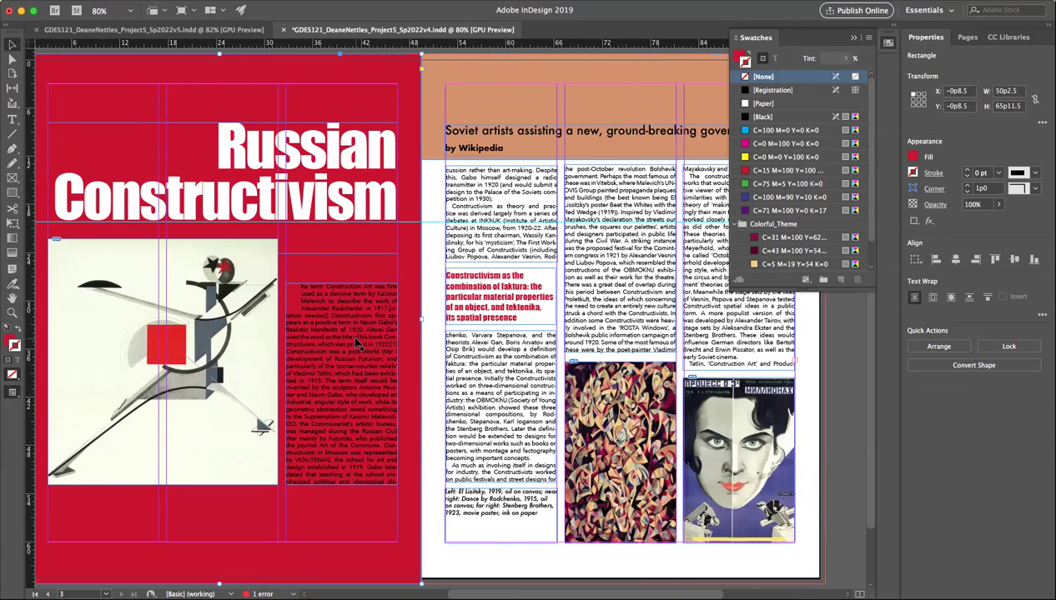
Step: Scale the El Lissitzky picture down to about 26p11.9 by 28p9 and move the body text frame to about X 31p7.5, Y 27p0.5
{"action": "left_click", "coordinate": [265, 244]}
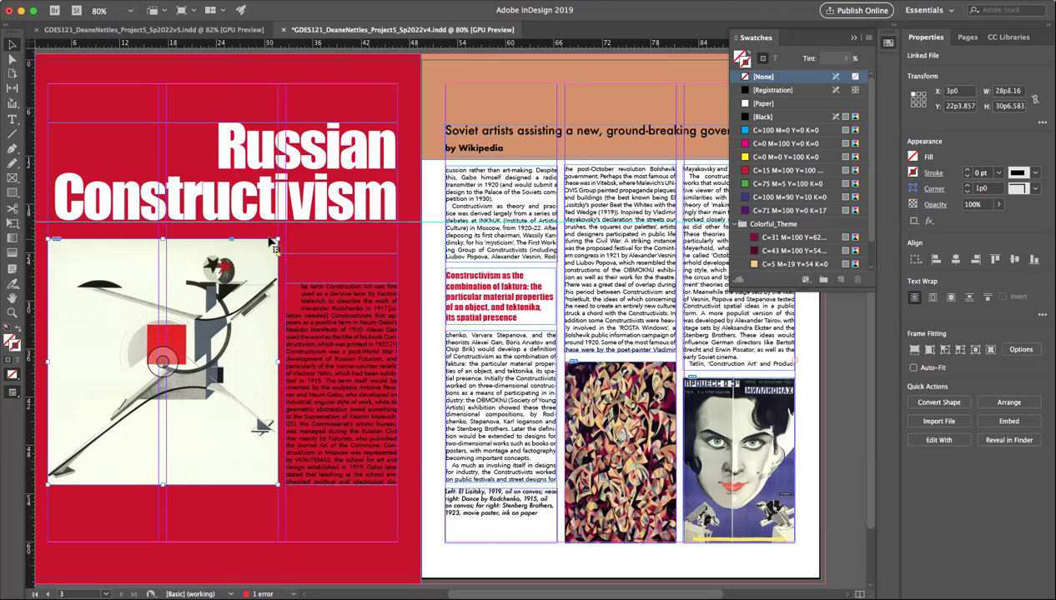
{"action": "left_click_drag", "start_coordinate": [277, 238], "coordinate": [254, 255]}
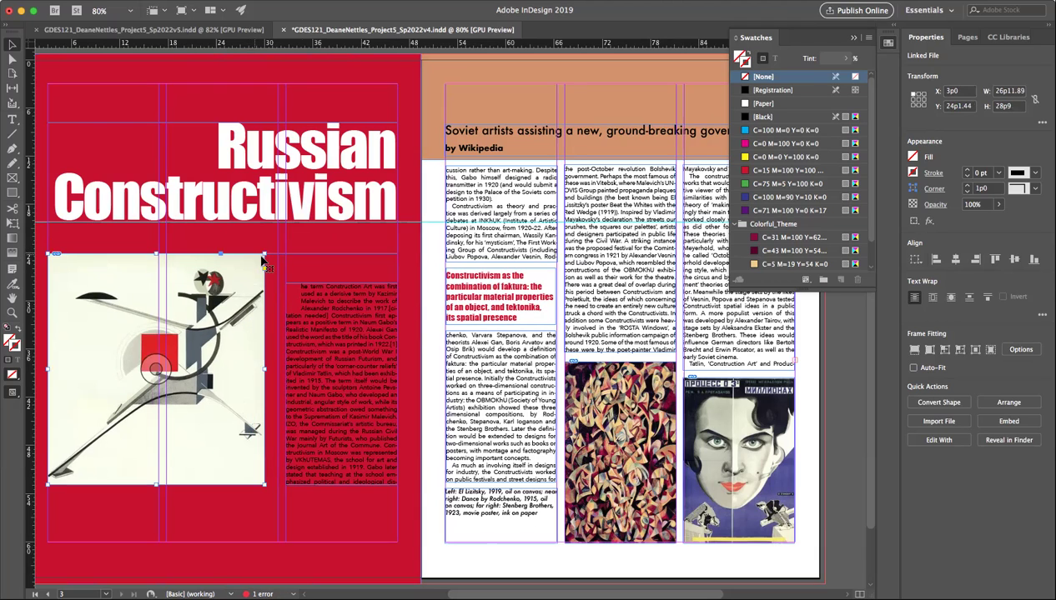
{"action": "left_click", "coordinate": [332, 324]}
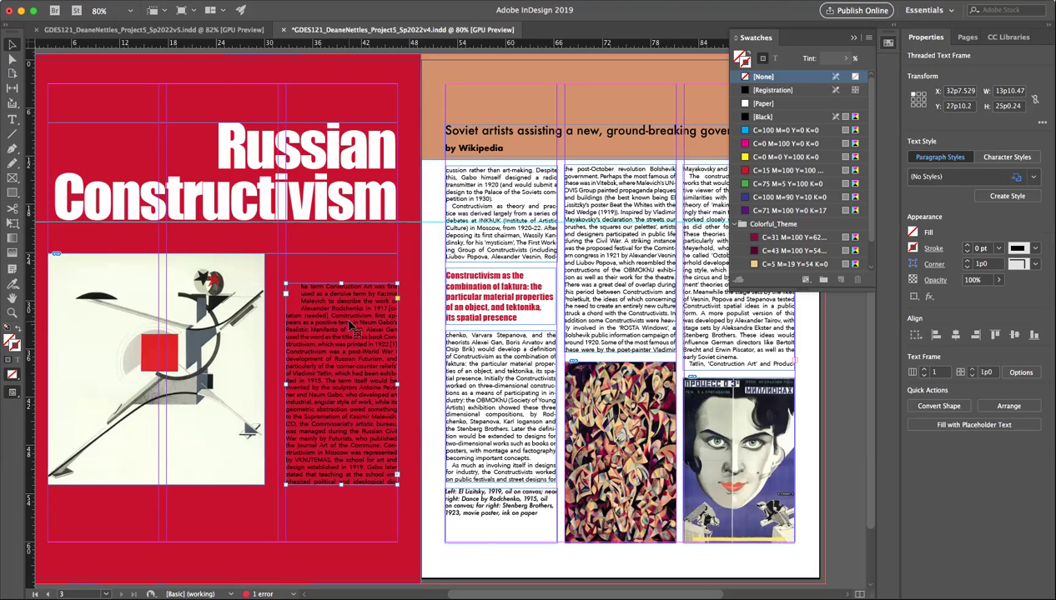
{"action": "left_click_drag", "start_coordinate": [351, 326], "coordinate": [336, 320]}
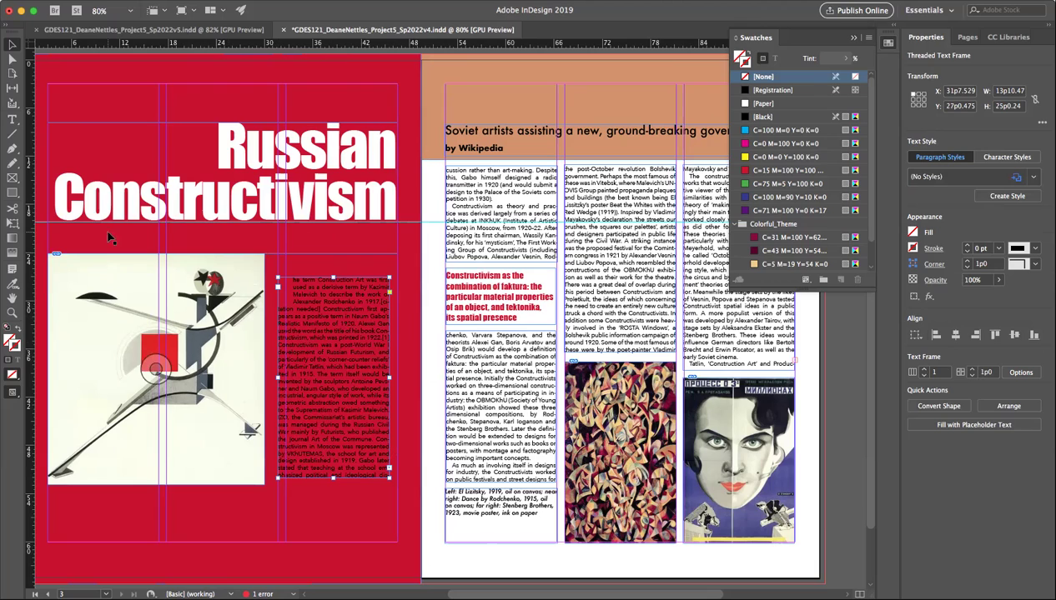
Step: Draw a rectangle about 16p6 wide and 28p9 high around the left-hand page's text, from the picture's edge to the page margin
{"action": "left_click", "coordinate": [15, 191]}
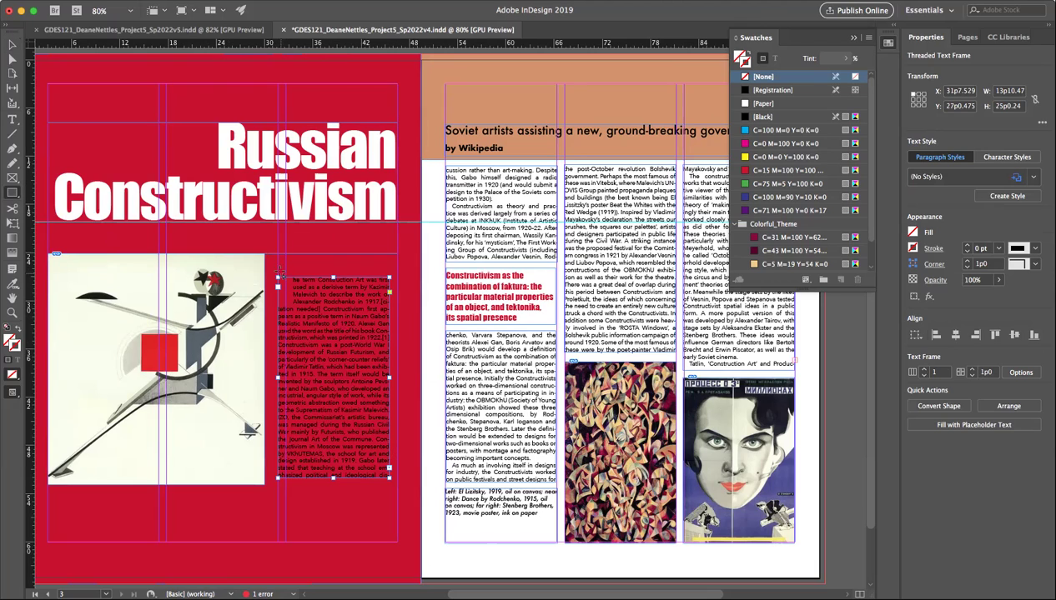
{"action": "mouse_move", "coordinate": [268, 256]}
{"action": "left_mouse_down"}
{"action": "mouse_move", "coordinate": [388, 429]}
{"action": "mouse_move", "coordinate": [395, 487]}
{"action": "left_mouse_up"}
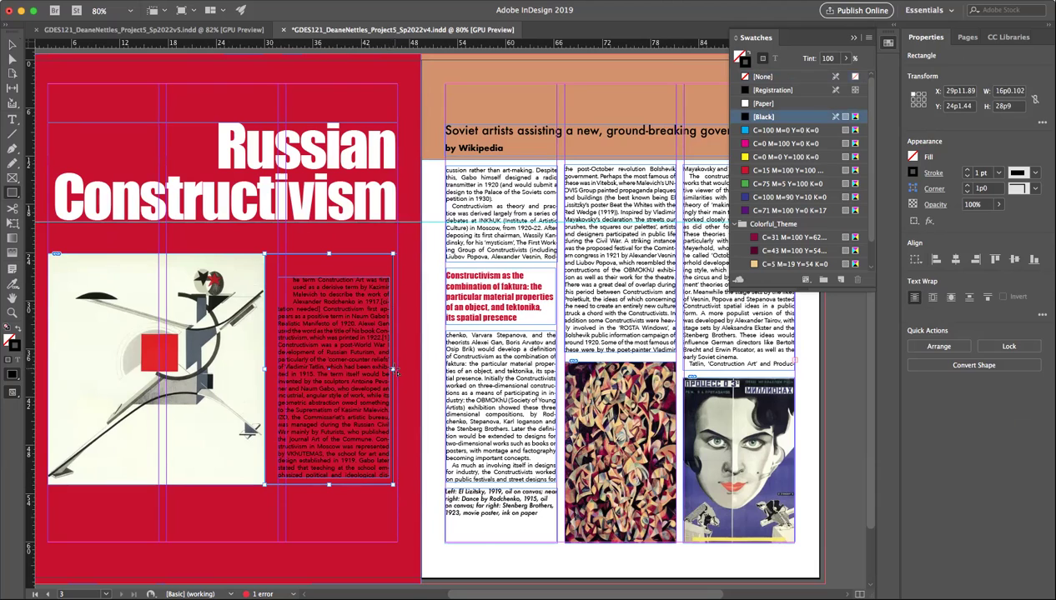
{"action": "left_click", "coordinate": [12, 44]}
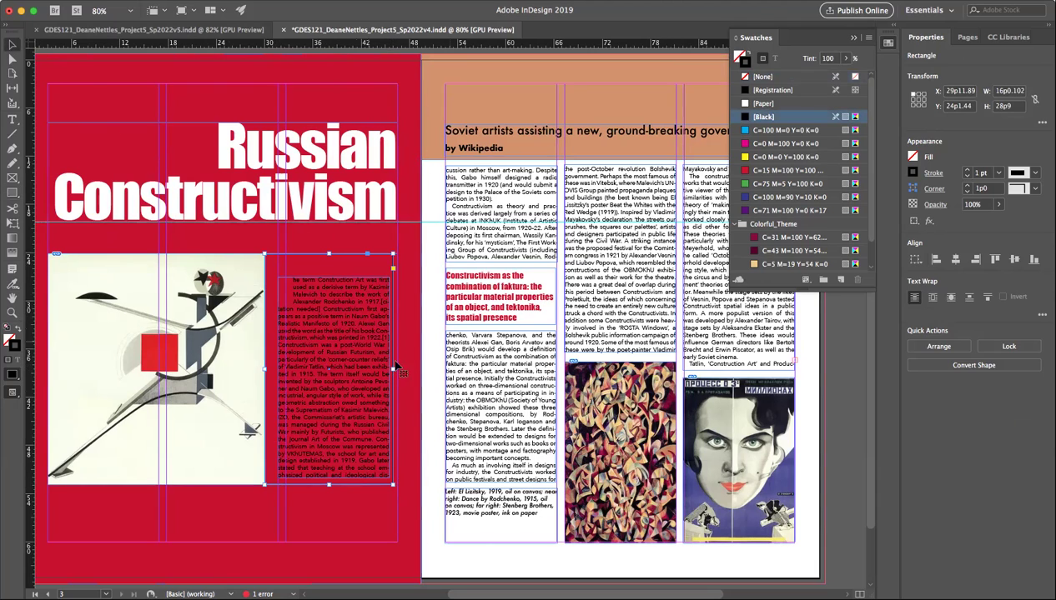
{"action": "left_click_drag", "start_coordinate": [396, 372], "coordinate": [412, 370]}
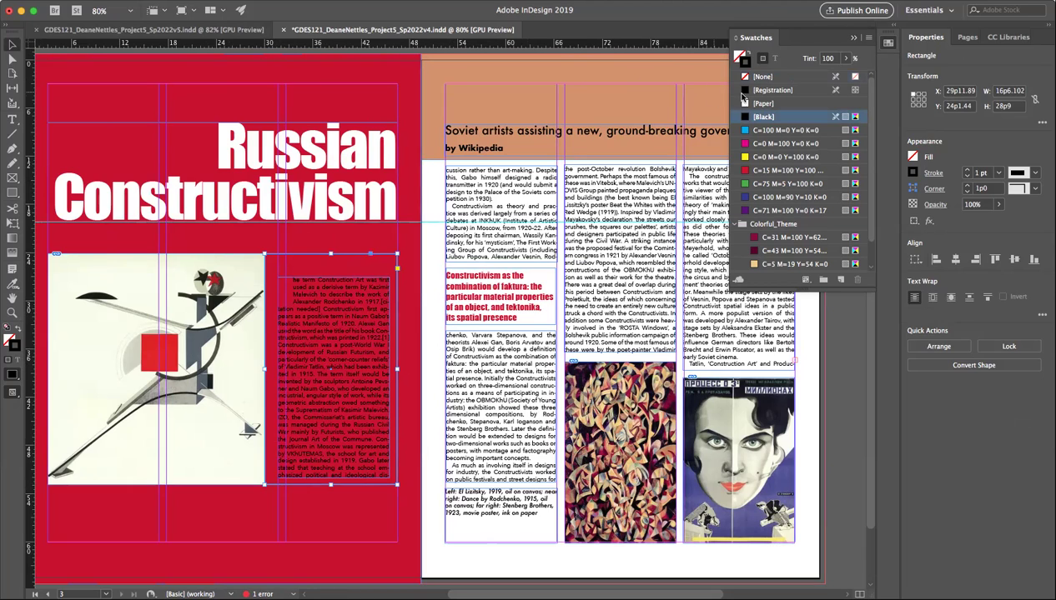
Step: Give the rectangle over the left-hand page's text a Paper fill and no stroke
{"action": "left_click", "coordinate": [754, 103]}
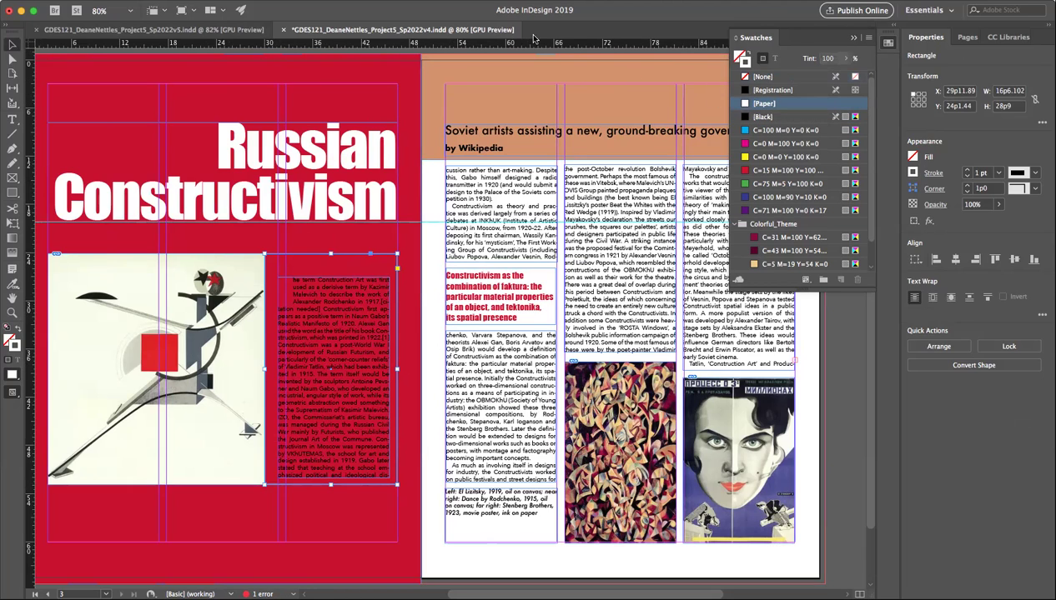
{"action": "left_click", "coordinate": [745, 78]}
{"action": "scroll", "coordinate": [751, 92], "scroll_direction": "down", "scroll_amount": 1}
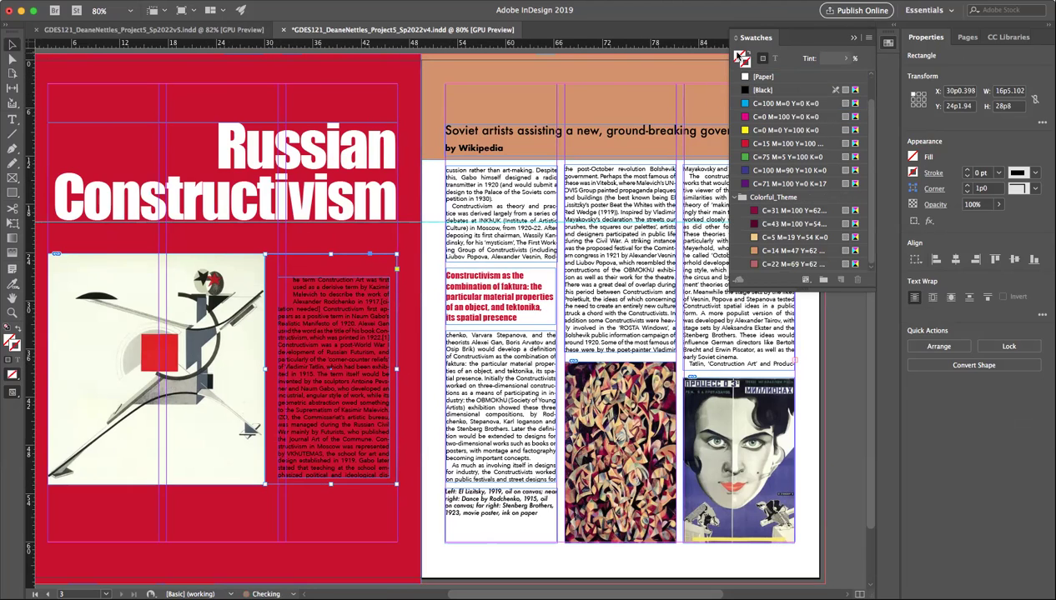
{"action": "left_click", "coordinate": [750, 77]}
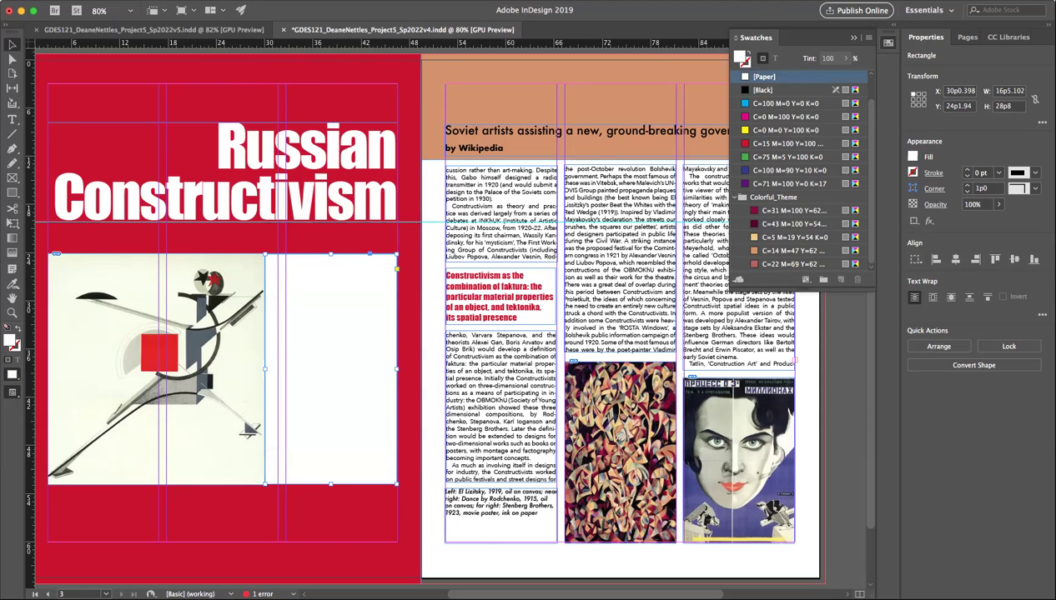
Step: Send the Paper-filled rectangle on the left-hand page to the back
{"action": "right_click", "coordinate": [195, 275]}
{"action": "mouse_move", "coordinate": [299, 35]}
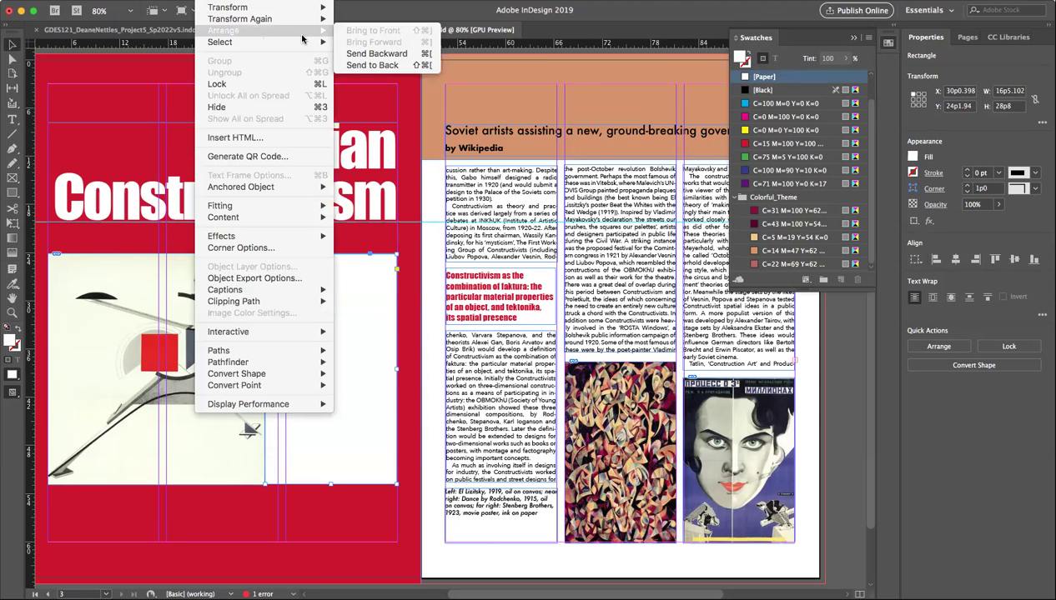
{"action": "left_click", "coordinate": [362, 65]}
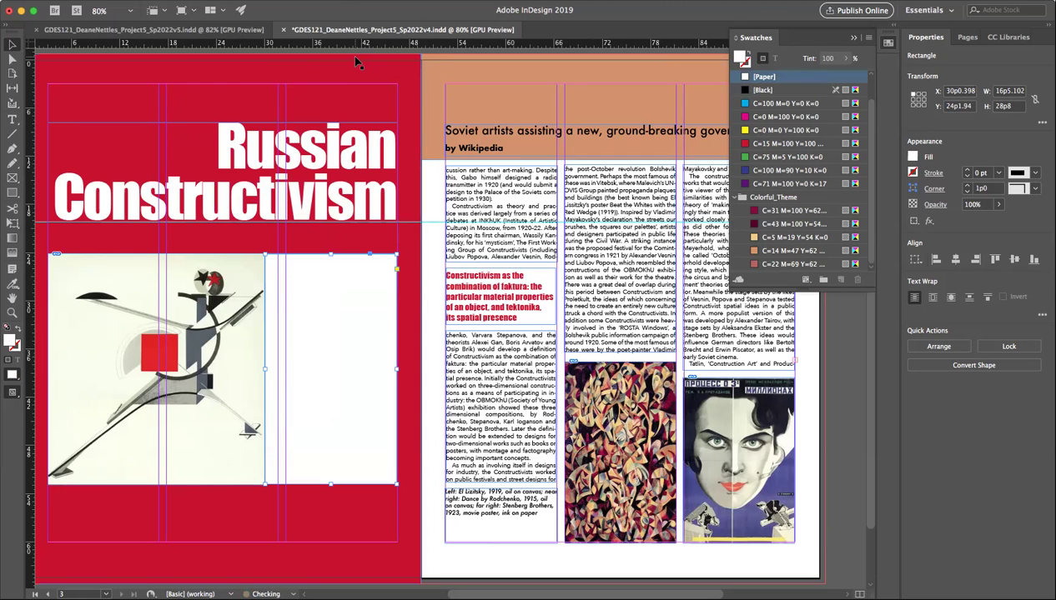
Step: Send the Paper rectangle backward behind the left-hand page's text and nudge that text frame to about X 31p4.5, Y 25p10.5
{"action": "key", "text": "ctrl+["}
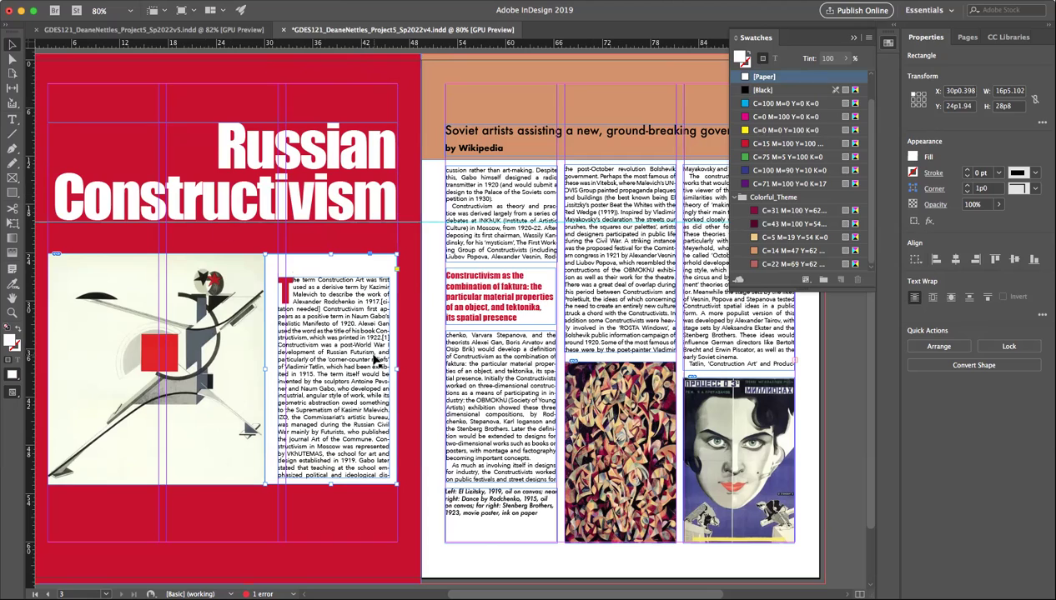
{"action": "left_click", "coordinate": [357, 332]}
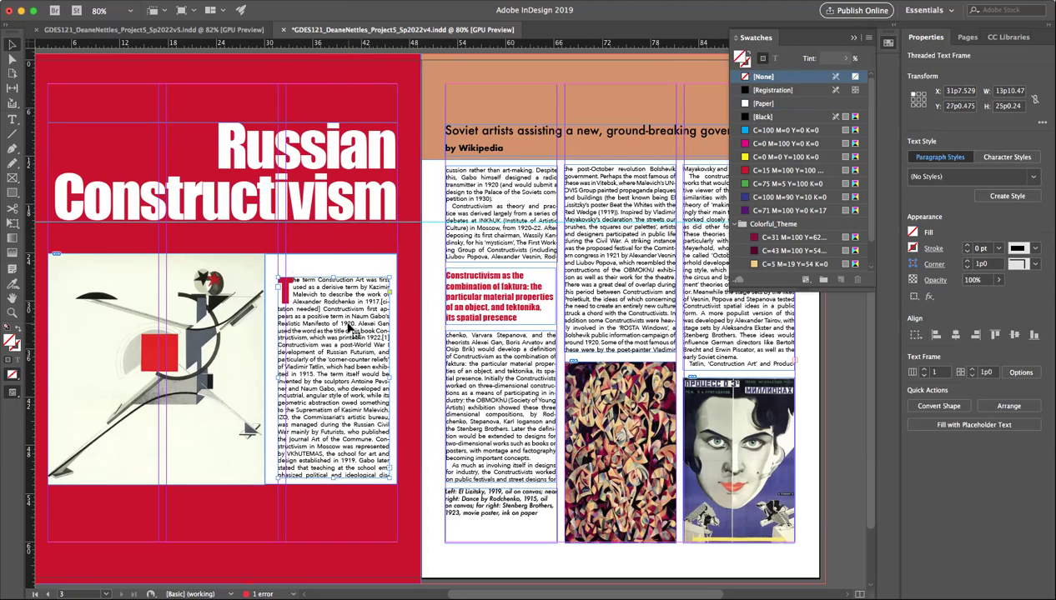
{"action": "key", "text": "Left"}
{"action": "key", "text": "Up"}
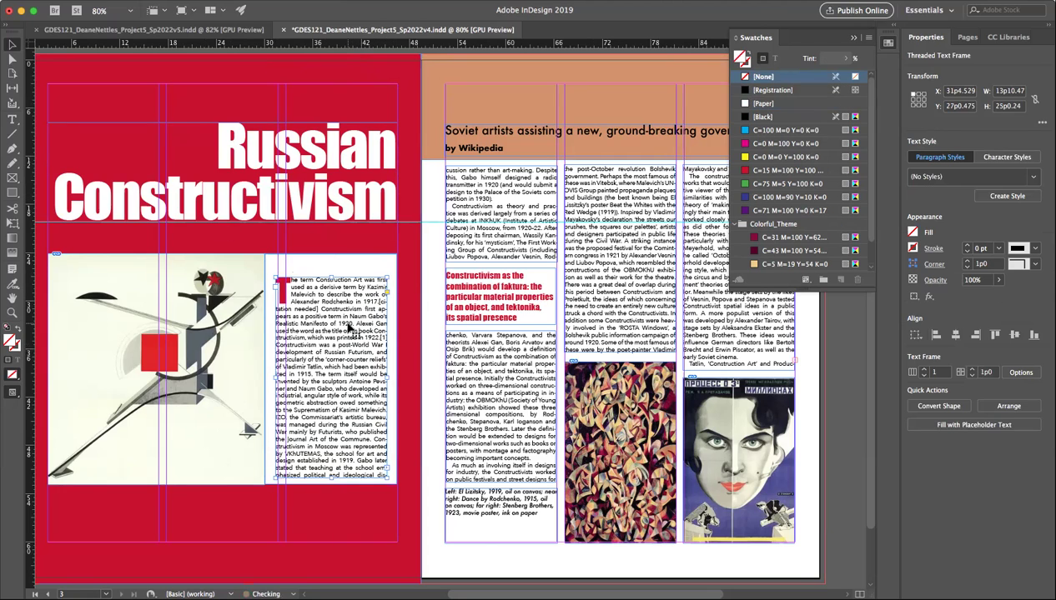
{"action": "key", "text": "Up"}
{"action": "key", "text": "Up"}
{"action": "key", "text": "Up"}
{"action": "key", "text": "Up"}
{"action": "key", "text": "Up"}
{"action": "key", "text": "Up"}
{"action": "key", "text": "Up"}
{"action": "key", "text": "Up"}
{"action": "key", "text": "Up"}
{"action": "key", "text": "Up"}
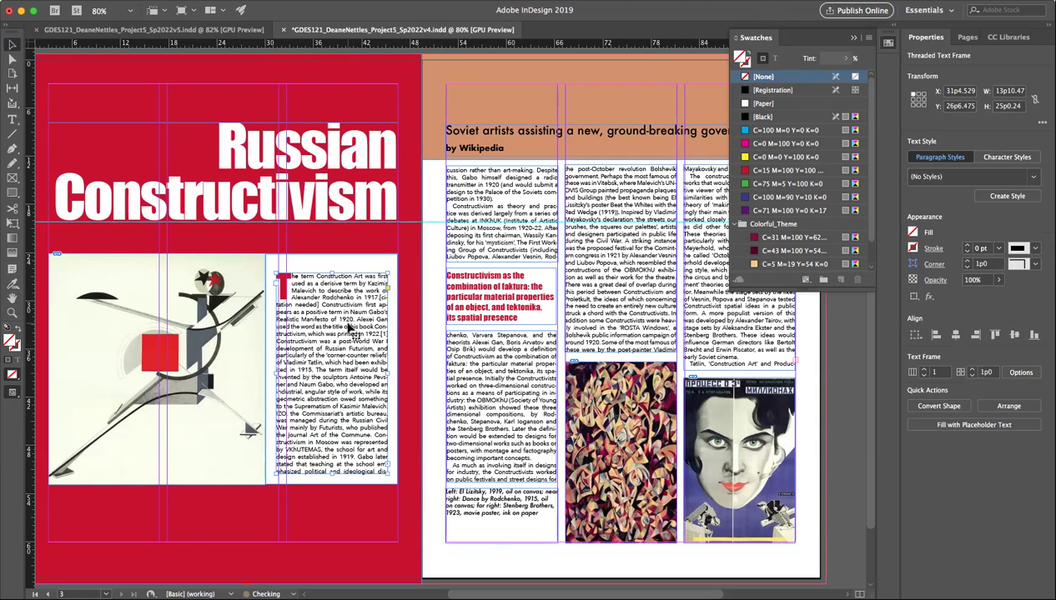
{"action": "key", "text": "Up"}
{"action": "key", "text": "Up"}
{"action": "key", "text": "Up"}
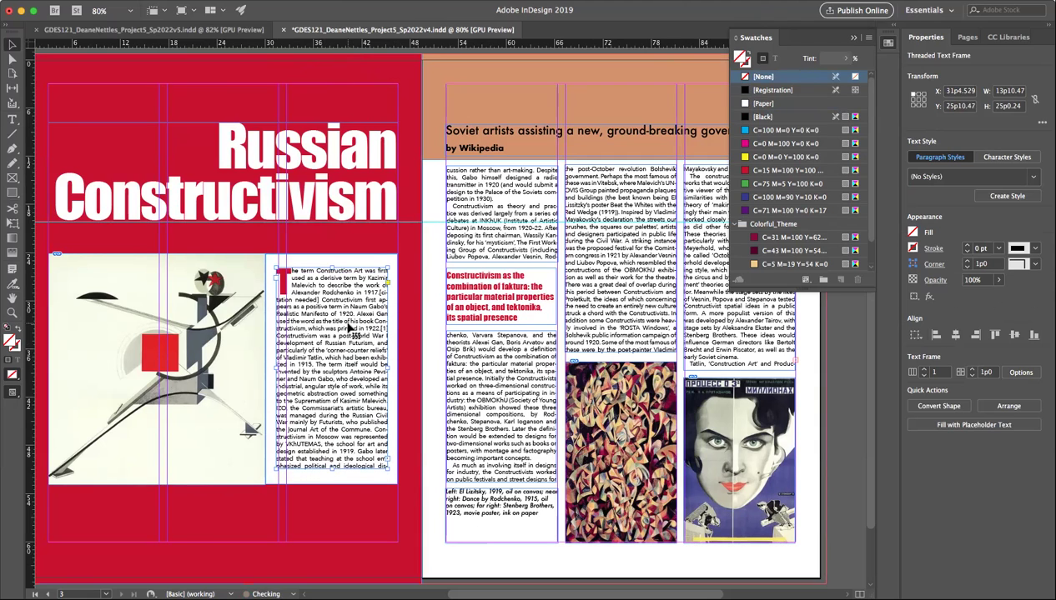
{"action": "left_click", "coordinate": [413, 307]}
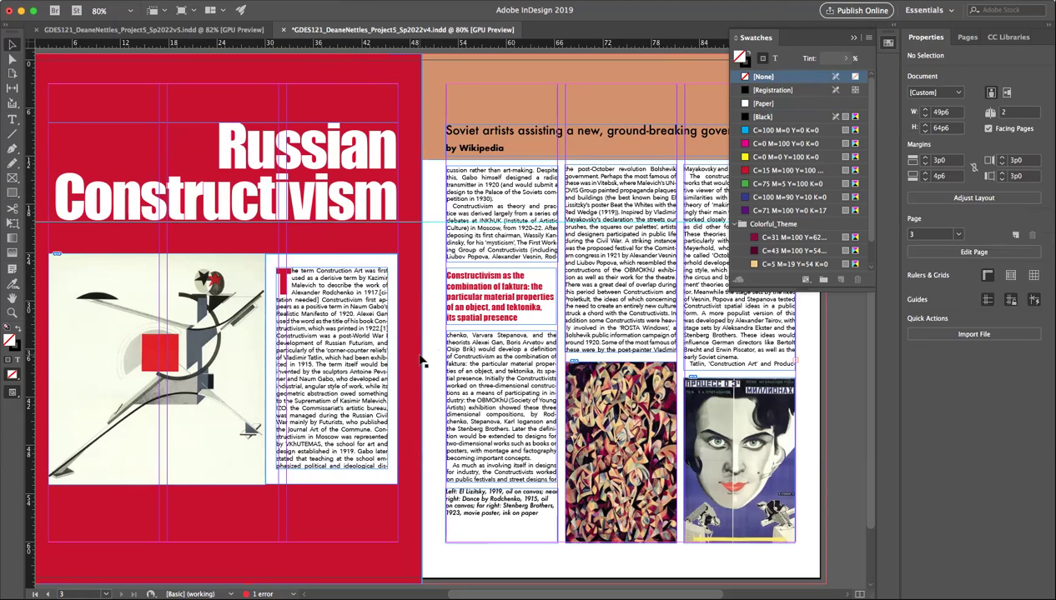
Step: In Preview screen mode, lengthen the left-hand page's white rectangle to about 32p11.9 and its text frame to about 30p3.3
{"action": "left_click_drag", "start_coordinate": [15, 397], "coordinate": [54, 421]}
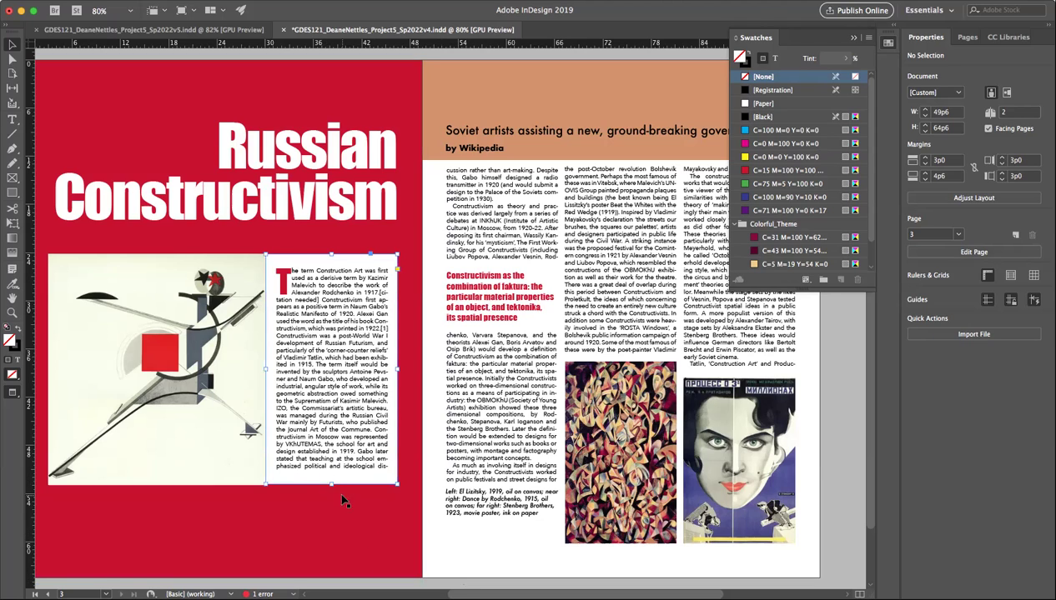
{"action": "left_click", "coordinate": [330, 483]}
{"action": "left_click_drag", "start_coordinate": [330, 484], "coordinate": [330, 529]}
{"action": "left_click", "coordinate": [316, 467]}
{"action": "left_click_drag", "start_coordinate": [331, 470], "coordinate": [327, 511]}
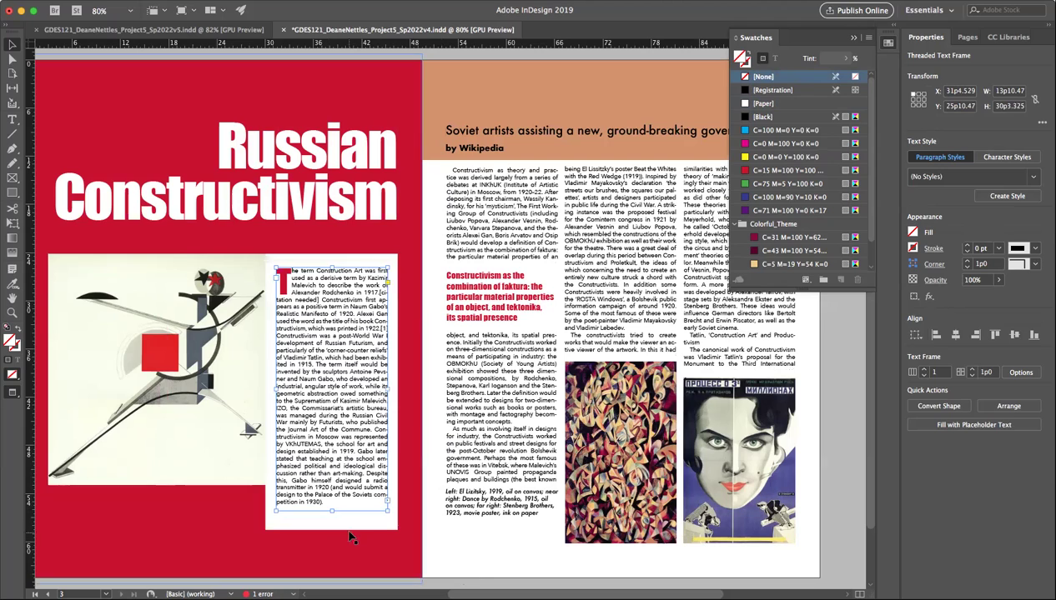
{"action": "left_click", "coordinate": [332, 528]}
{"action": "left_click_drag", "start_coordinate": [331, 529], "coordinate": [331, 519]}
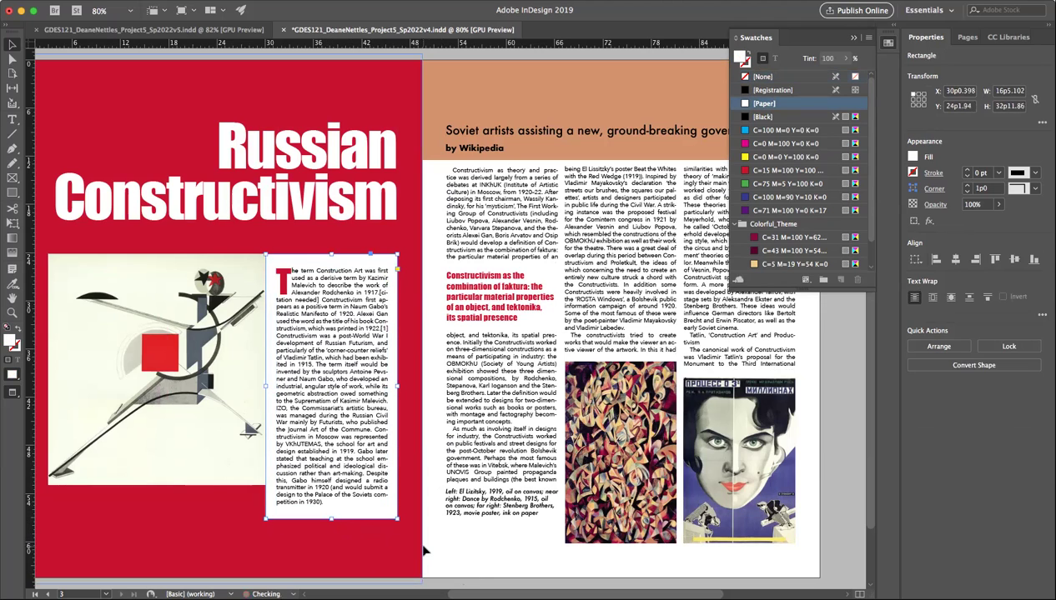
{"action": "left_click", "coordinate": [457, 569]}
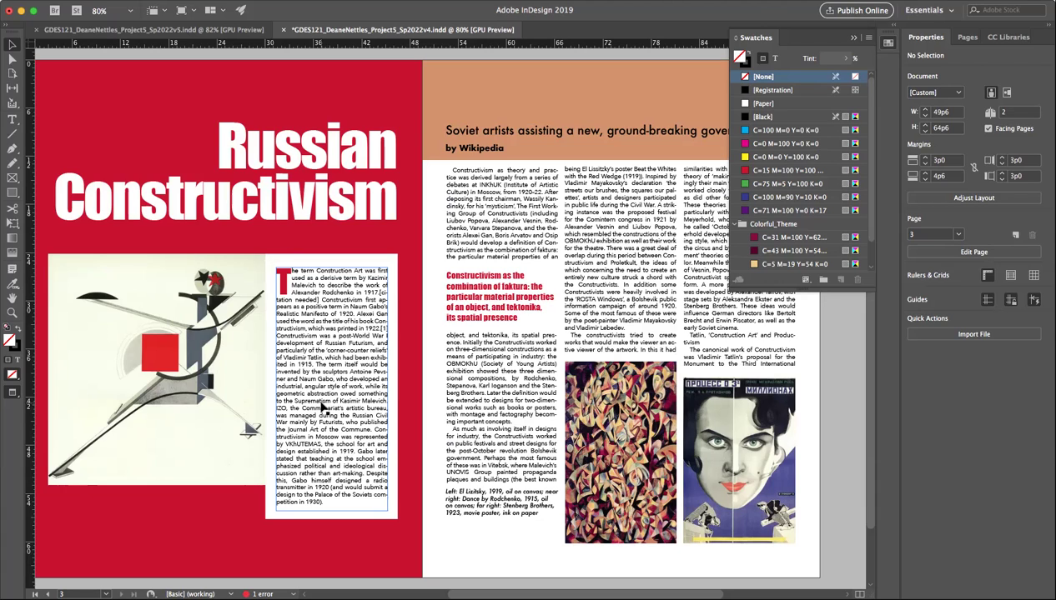
Step: Move the picture caption frame up over the first column's body text, to about X 52p6.6, Y 46p10.6
{"action": "left_click", "coordinate": [496, 515]}
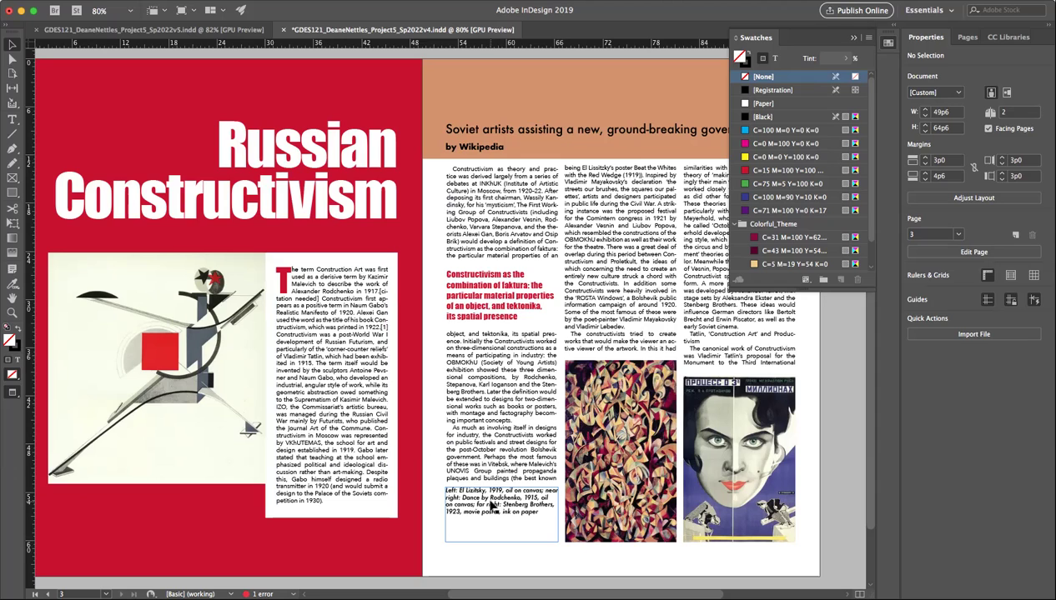
{"action": "left_click", "coordinate": [497, 504]}
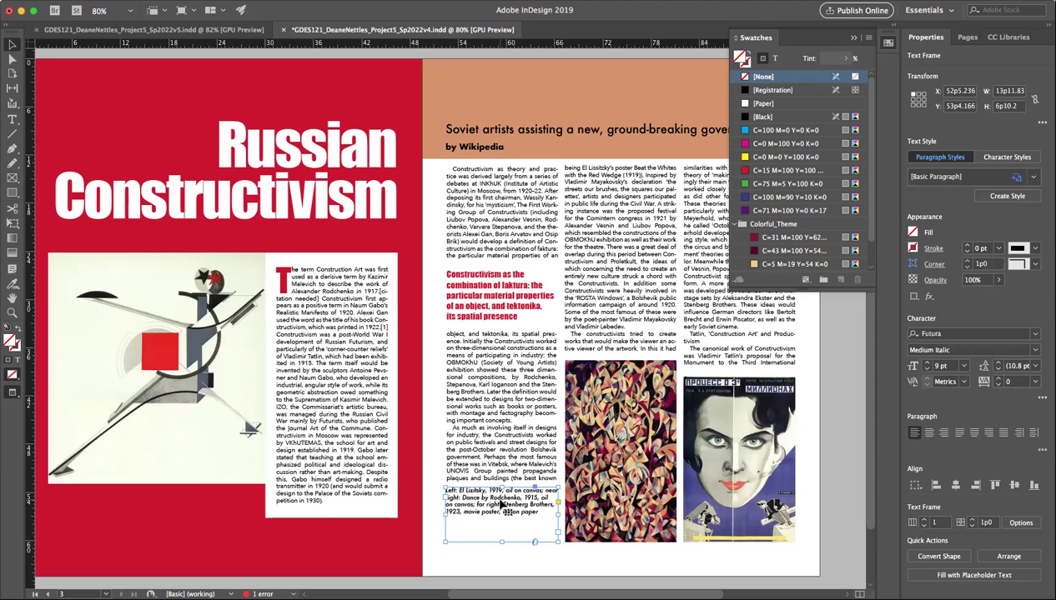
{"action": "left_click_drag", "start_coordinate": [508, 513], "coordinate": [510, 466]}
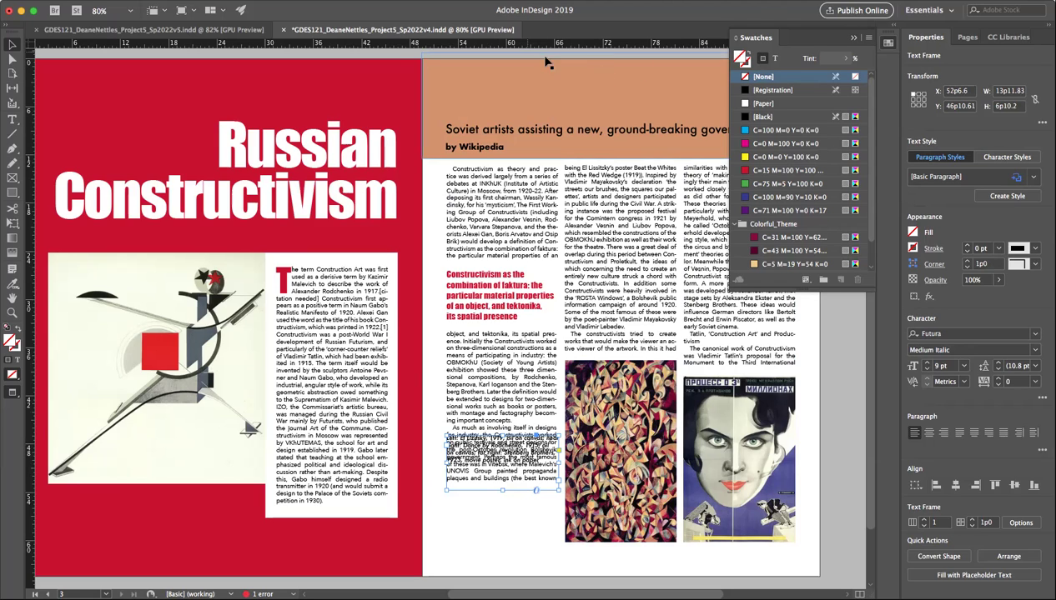
Step: Wrap the body text around the caption frame's bounding box and move the Text Wrap settings clear of the spread
{"action": "left_click", "coordinate": [313, 0]}
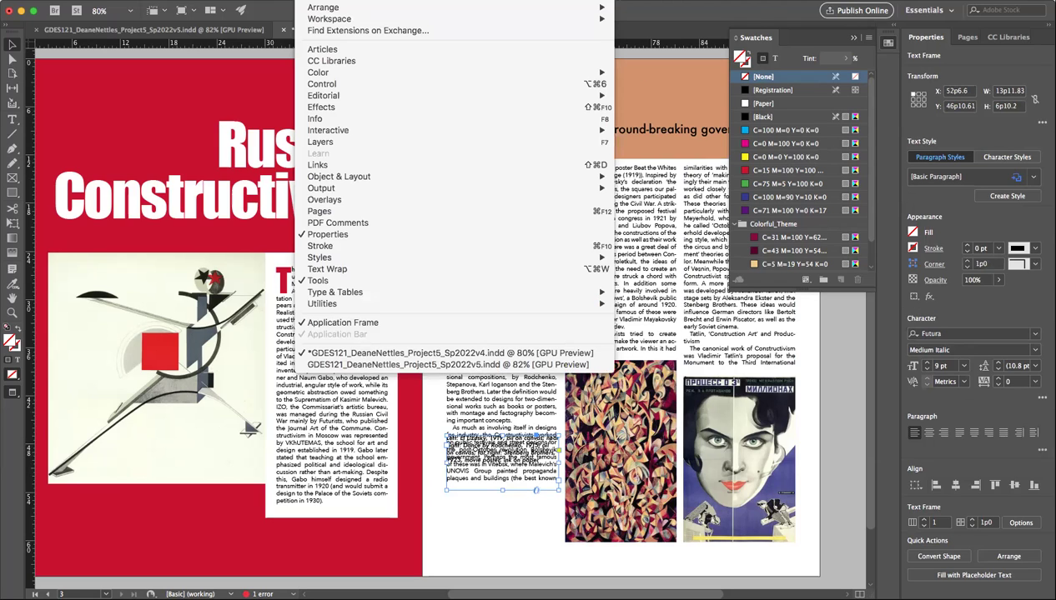
{"action": "left_click", "coordinate": [321, 269]}
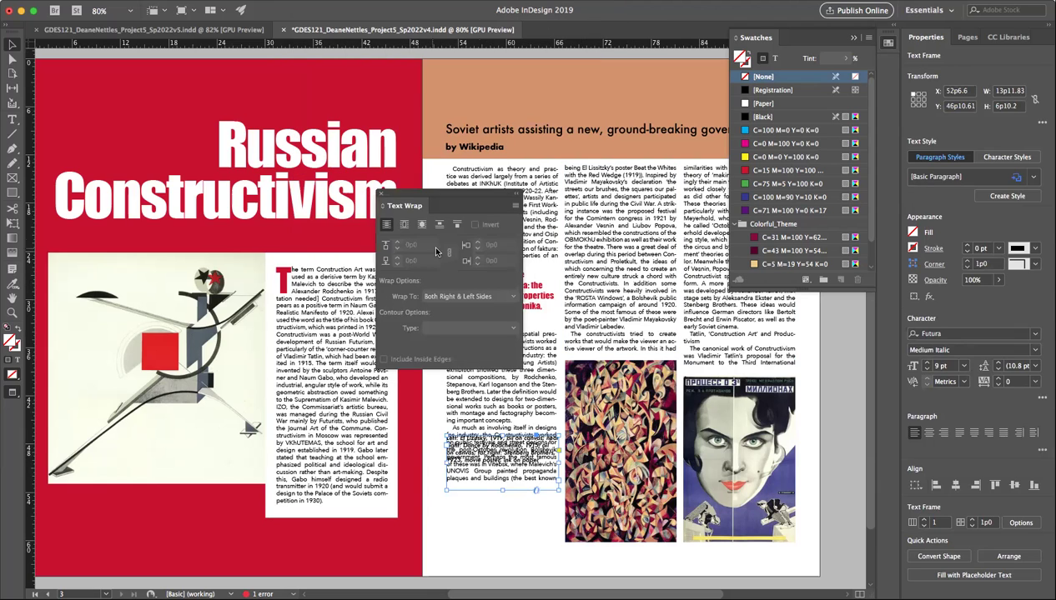
{"action": "left_click", "coordinate": [404, 223]}
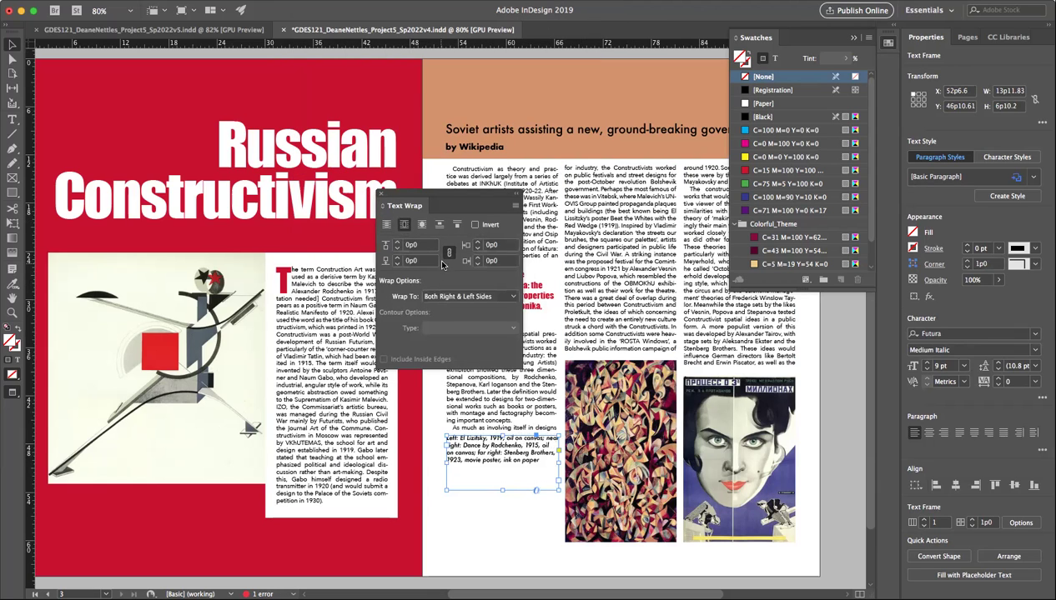
{"action": "left_click_drag", "start_coordinate": [425, 199], "coordinate": [922, 401]}
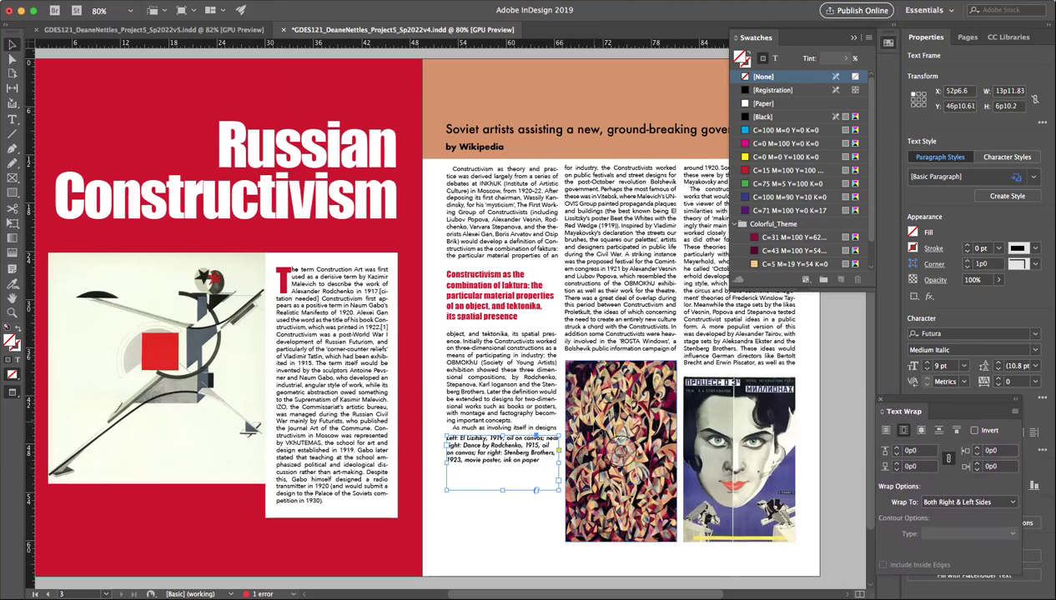
Step: Move the Rodchenko picture up to about Y 23p6.6 and extend the middle column's text frame to about 47p1.6 high
{"action": "left_click", "coordinate": [618, 387]}
{"action": "left_click_drag", "start_coordinate": [621, 388], "coordinate": [619, 280]}
{"action": "left_click", "coordinate": [619, 334]}
{"action": "left_click_drag", "start_coordinate": [620, 354], "coordinate": [619, 541]}
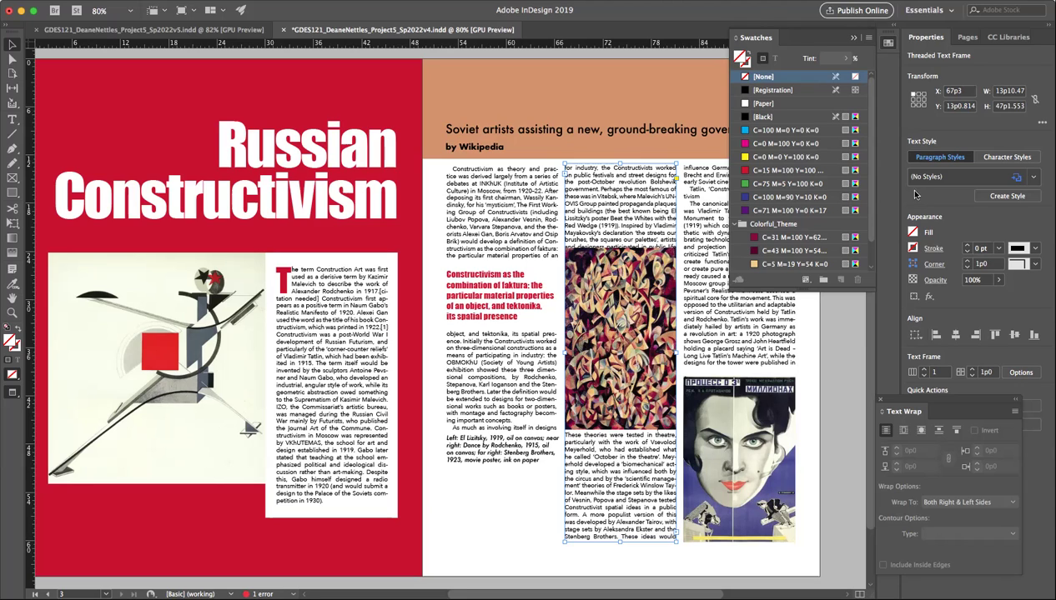
{"action": "left_click", "coordinate": [317, 0]}
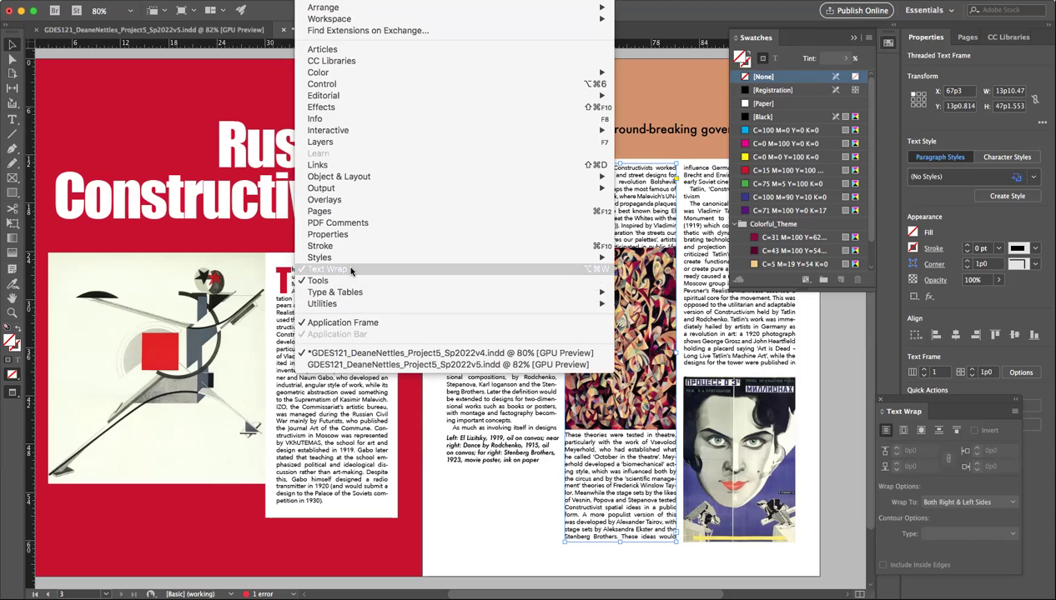
{"action": "left_click", "coordinate": [972, 405]}
{"action": "left_click", "coordinate": [903, 430]}
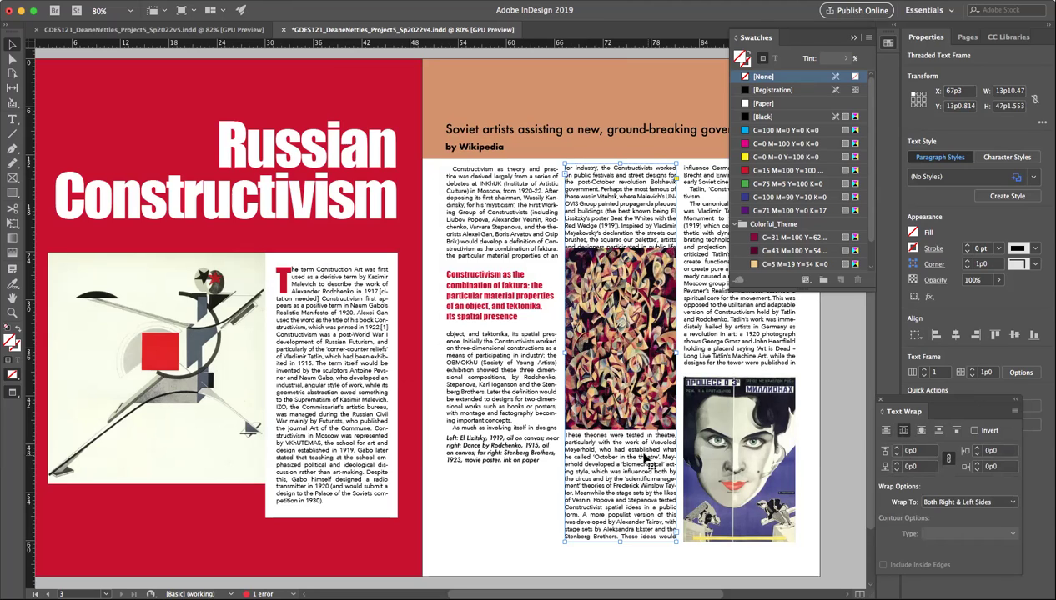
{"action": "left_click", "coordinate": [896, 450]}
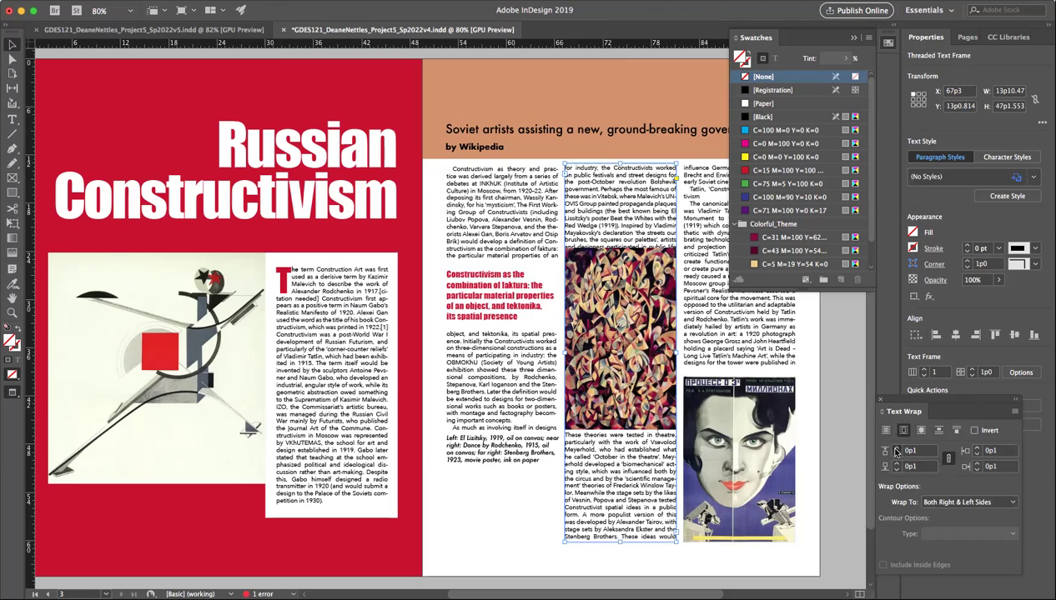
{"action": "left_click", "coordinate": [898, 451]}
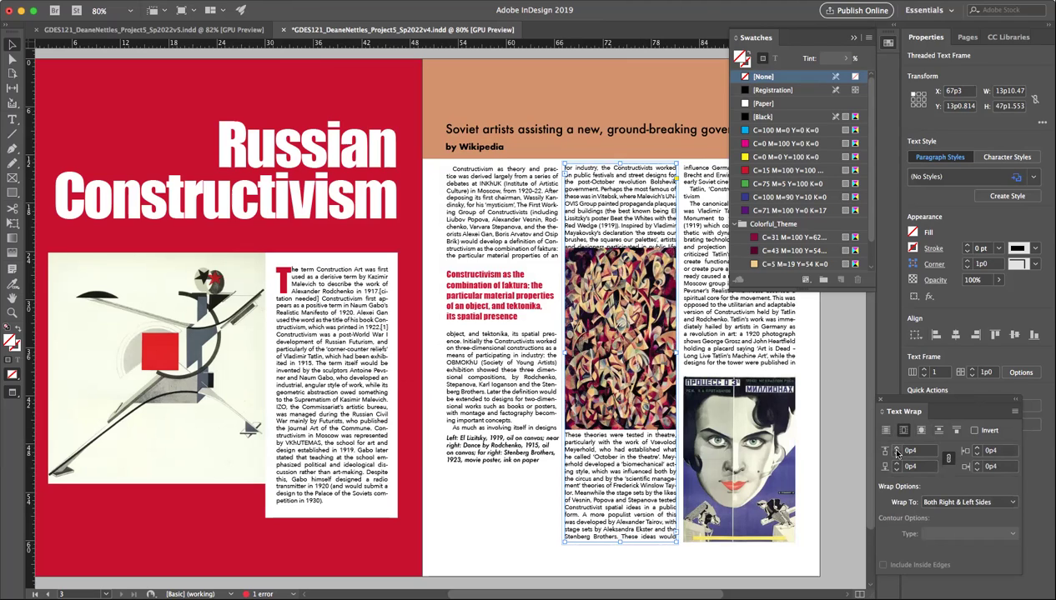
{"action": "left_click", "coordinate": [892, 452]}
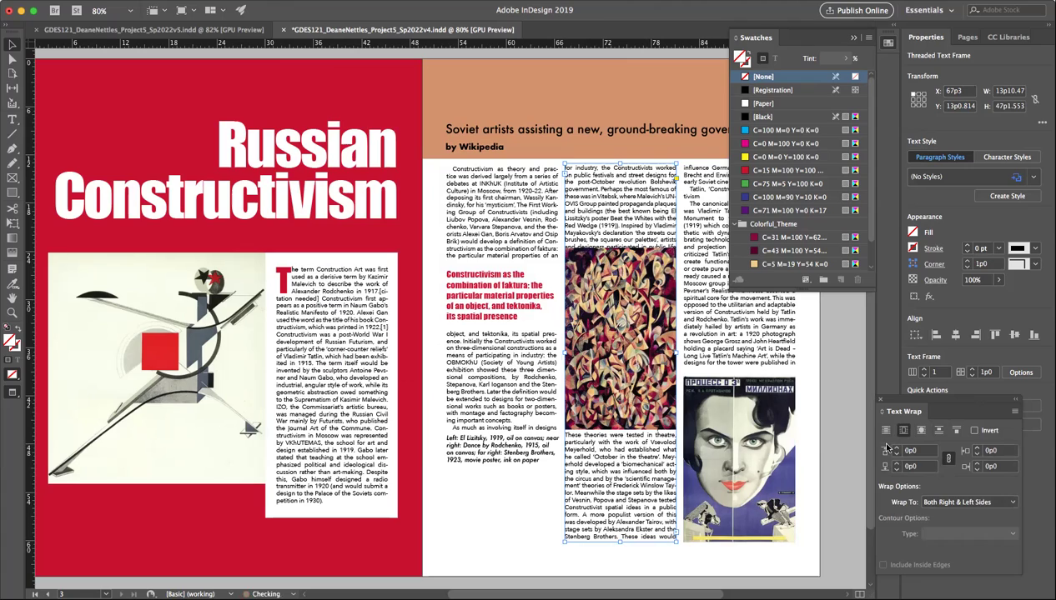
{"action": "left_click", "coordinate": [885, 430]}
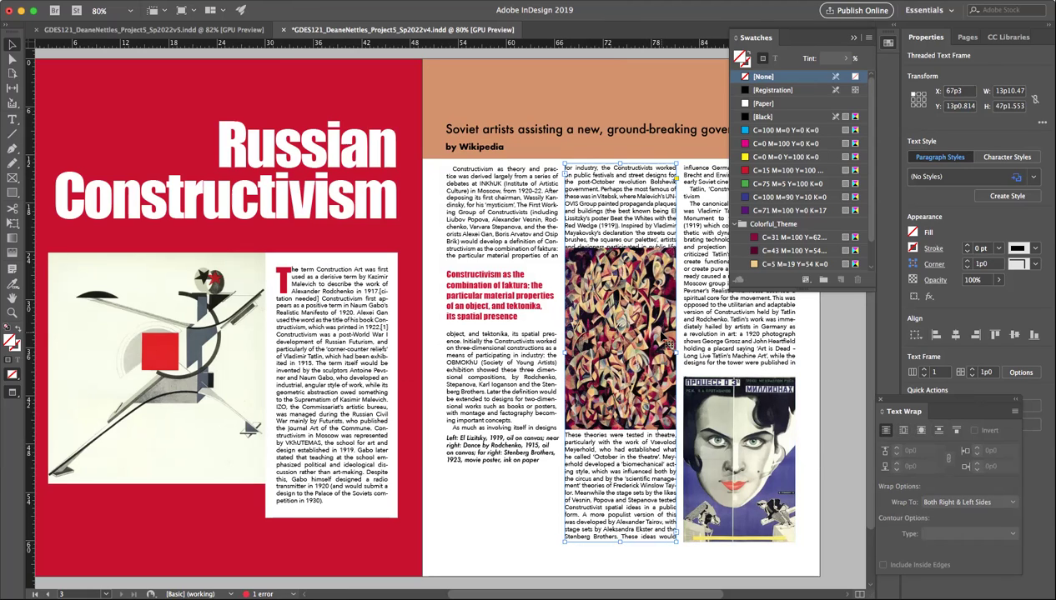
Step: Apply a bounding-box text wrap to the Rodchenko picture with unlinked offsets of 0p6 above and below
{"action": "left_click", "coordinate": [663, 340]}
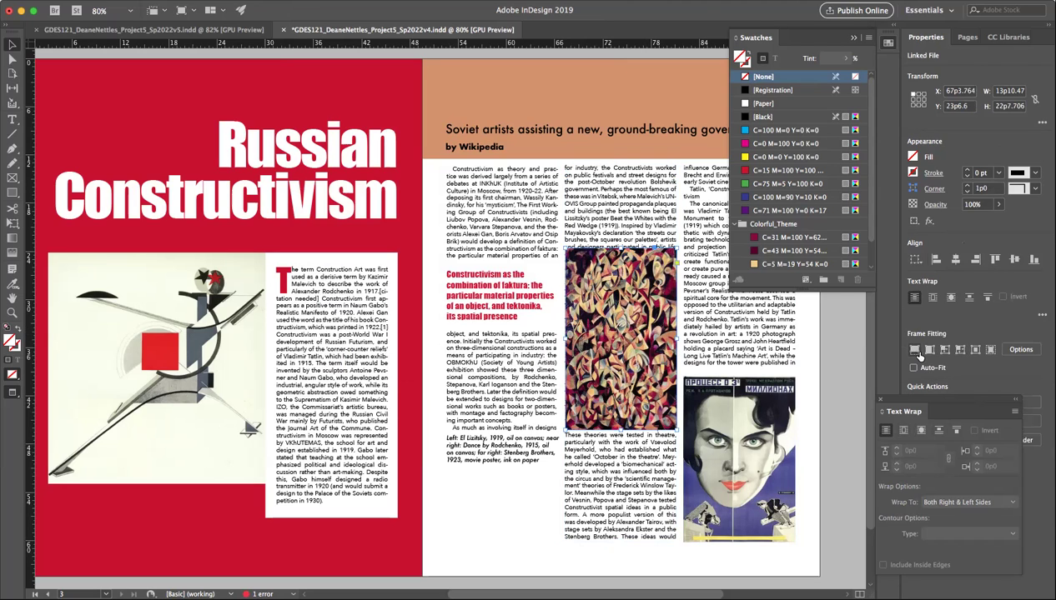
{"action": "left_click", "coordinate": [904, 430]}
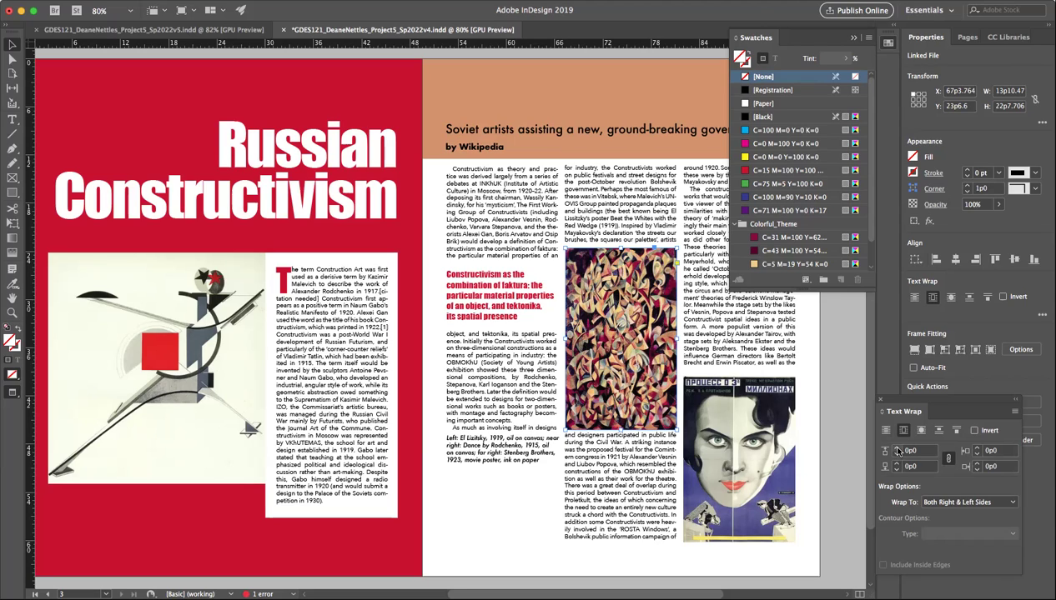
{"action": "left_click", "coordinate": [947, 458]}
{"action": "left_click", "coordinate": [897, 449]}
{"action": "left_click", "coordinate": [897, 451]}
{"action": "left_click", "coordinate": [898, 451]}
{"action": "left_click", "coordinate": [897, 450]}
{"action": "left_click", "coordinate": [898, 464]}
{"action": "left_click", "coordinate": [898, 464]}
{"action": "left_click", "coordinate": [897, 464]}
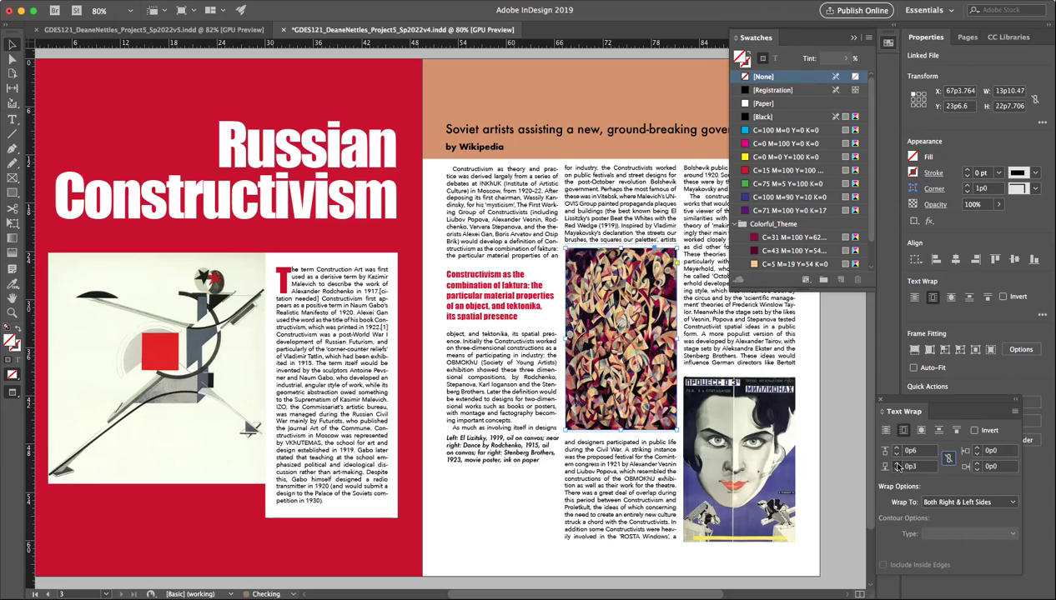
{"action": "left_click", "coordinate": [898, 464]}
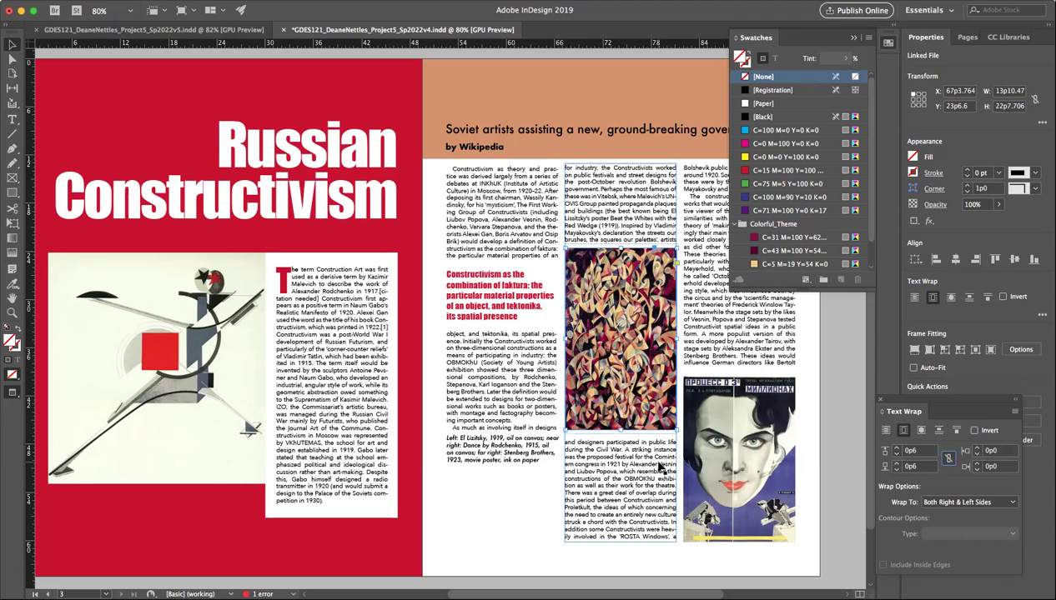
{"action": "left_click", "coordinate": [497, 524]}
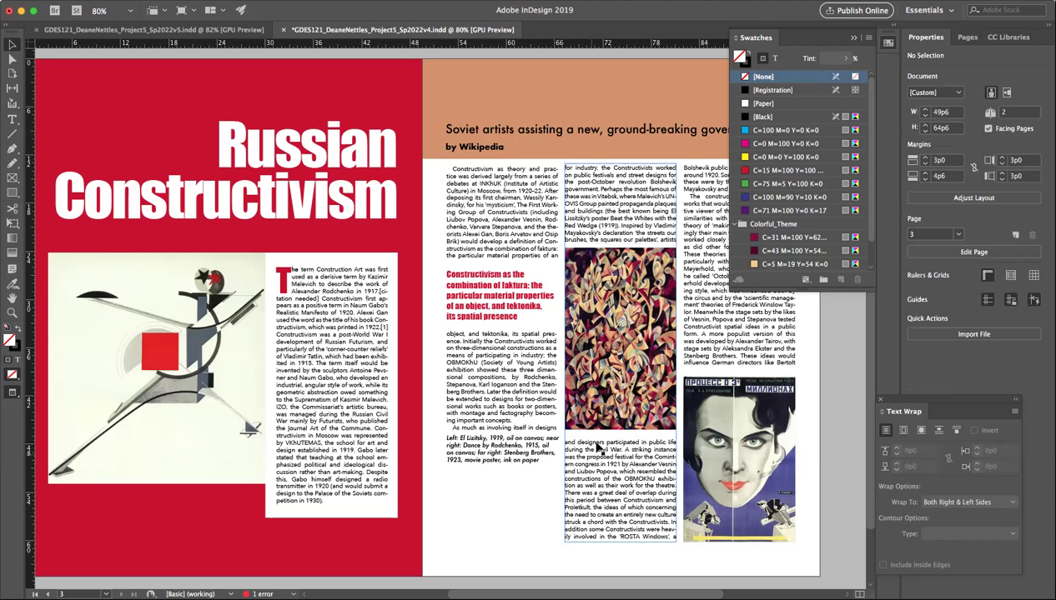
Step: Move the caption frame directly beneath the Rodchenko picture in the middle column, at about X 67p1.6, Y 44p9
{"action": "left_click", "coordinate": [652, 361]}
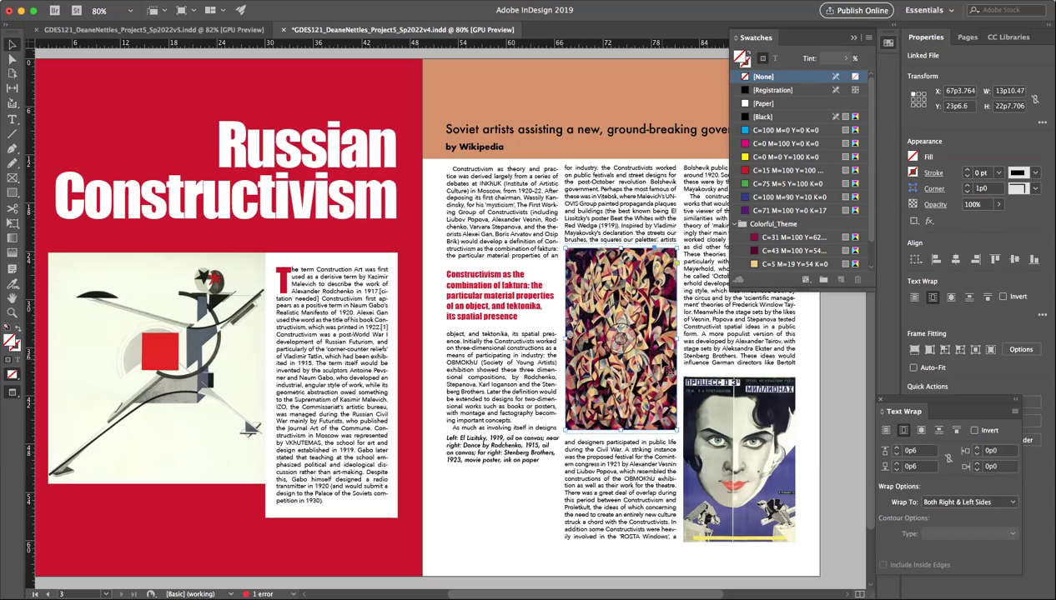
{"action": "left_click", "coordinate": [481, 446]}
{"action": "left_click_drag", "start_coordinate": [477, 450], "coordinate": [586, 449]}
{"action": "left_click_drag", "start_coordinate": [596, 449], "coordinate": [602, 441]}
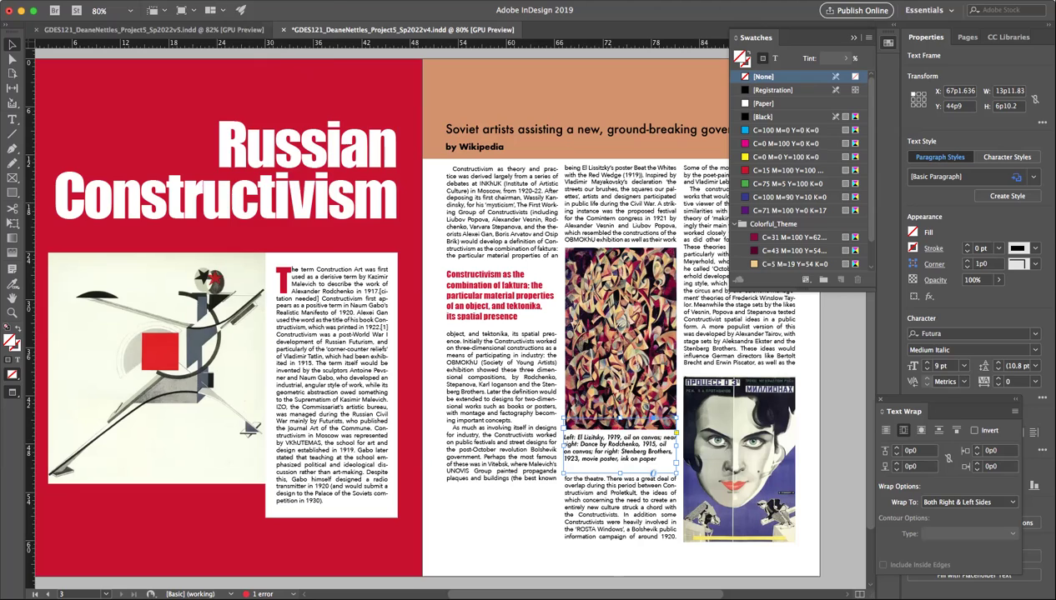
Step: Turn on Ignore Text Wrap in the caption frame's Text Frame Options
{"action": "left_click", "coordinate": [215, 0]}
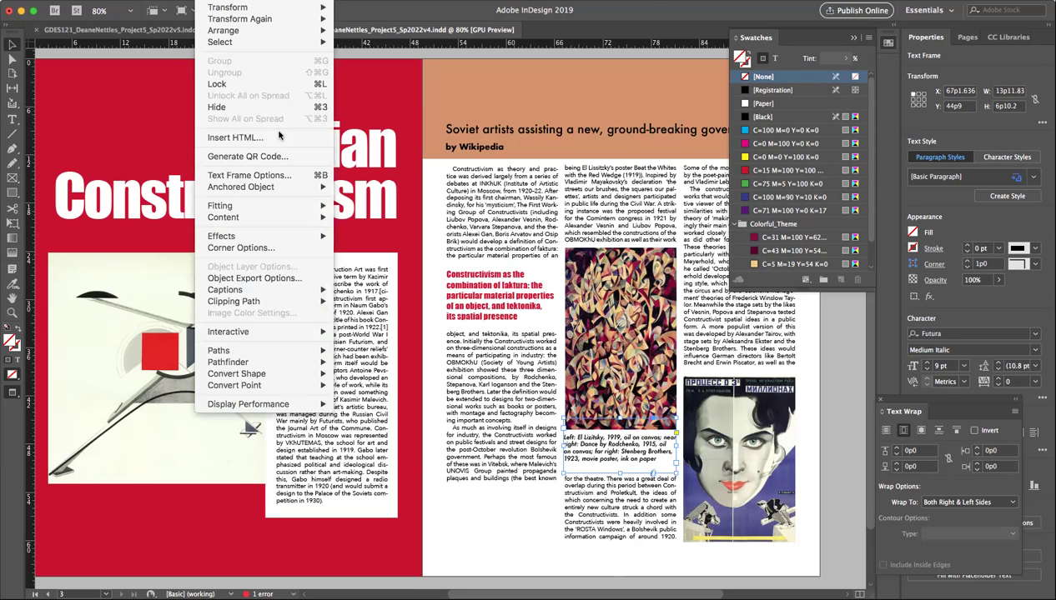
{"action": "left_click", "coordinate": [257, 177]}
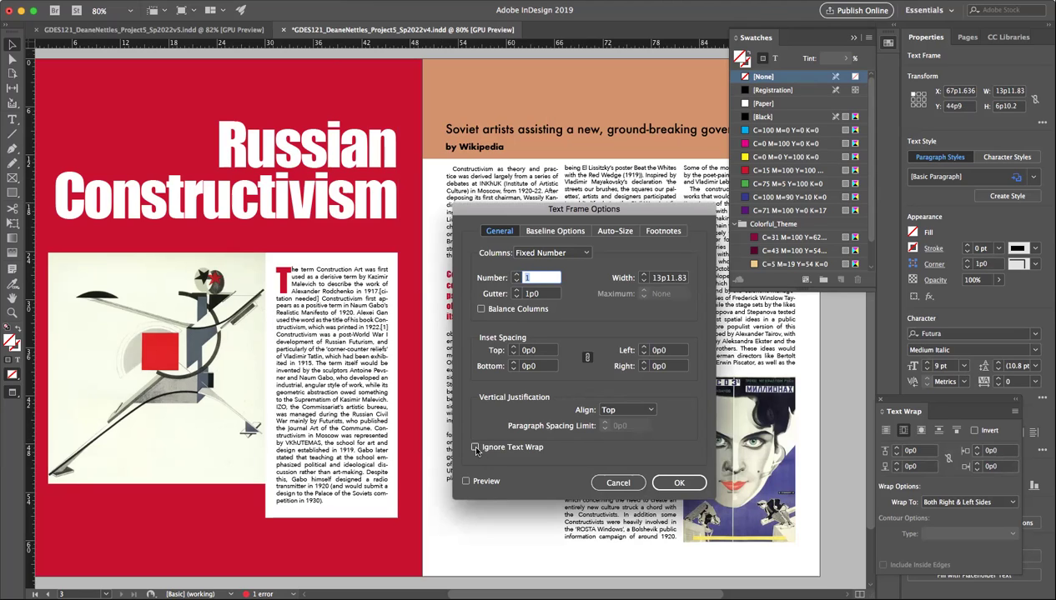
{"action": "left_click", "coordinate": [475, 447]}
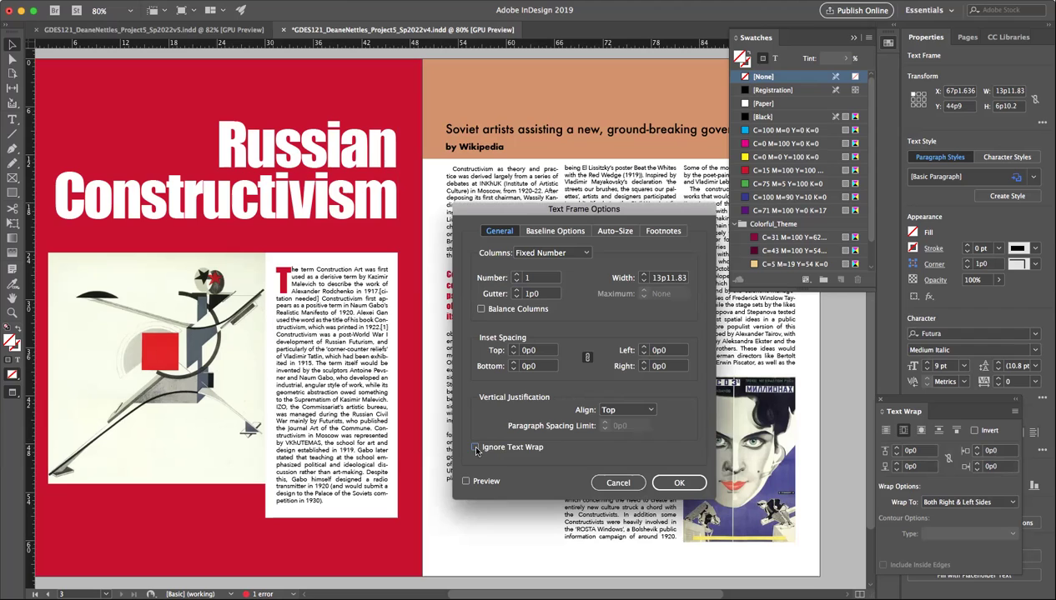
{"action": "left_click", "coordinate": [674, 483]}
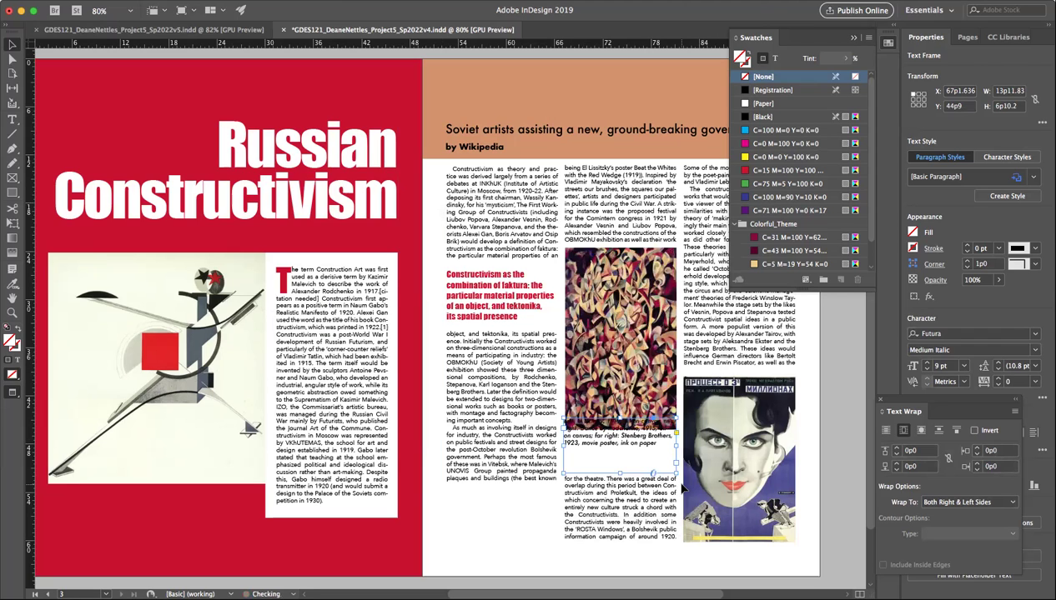
Step: Move the caption frame to about Y 46p9 with a height of about 4p4.8, and extend the first column's lower text frame to about 26p1.2 high
{"action": "mouse_move", "coordinate": [627, 442]}
{"action": "left_mouse_down"}
{"action": "mouse_move", "coordinate": [634, 462]}
{"action": "mouse_move", "coordinate": [622, 472]}
{"action": "mouse_move", "coordinate": [631, 454]}
{"action": "left_mouse_up"}
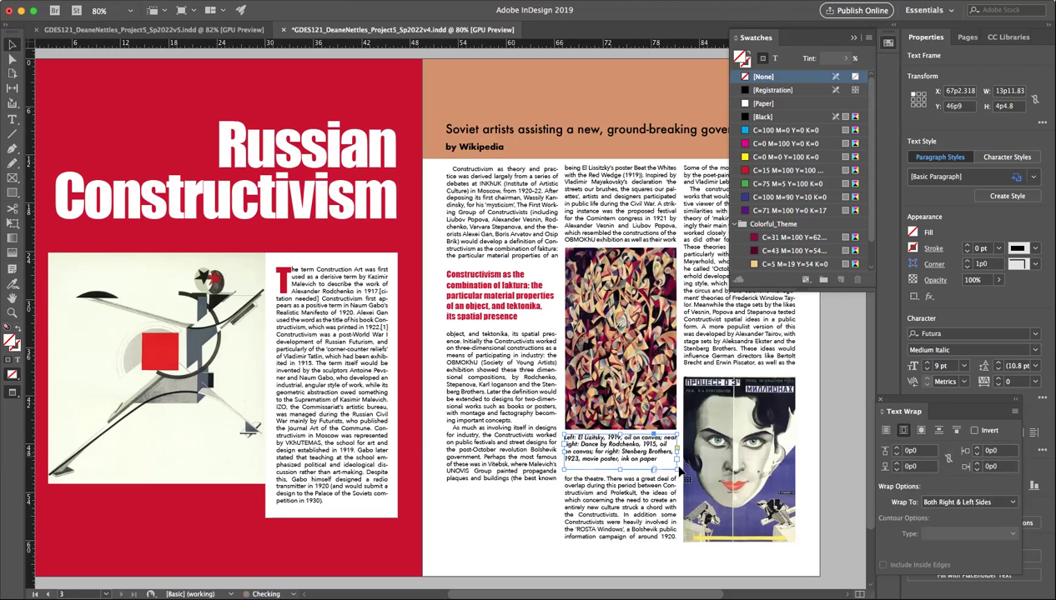
{"action": "left_click", "coordinate": [830, 418]}
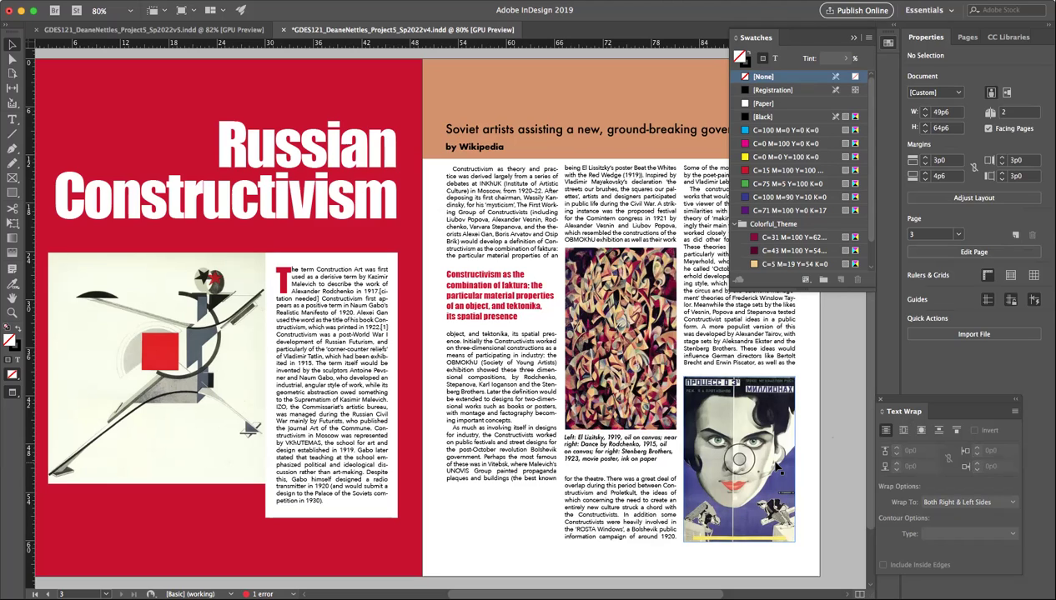
{"action": "left_click", "coordinate": [519, 475]}
{"action": "left_click_drag", "start_coordinate": [502, 482], "coordinate": [510, 538]}
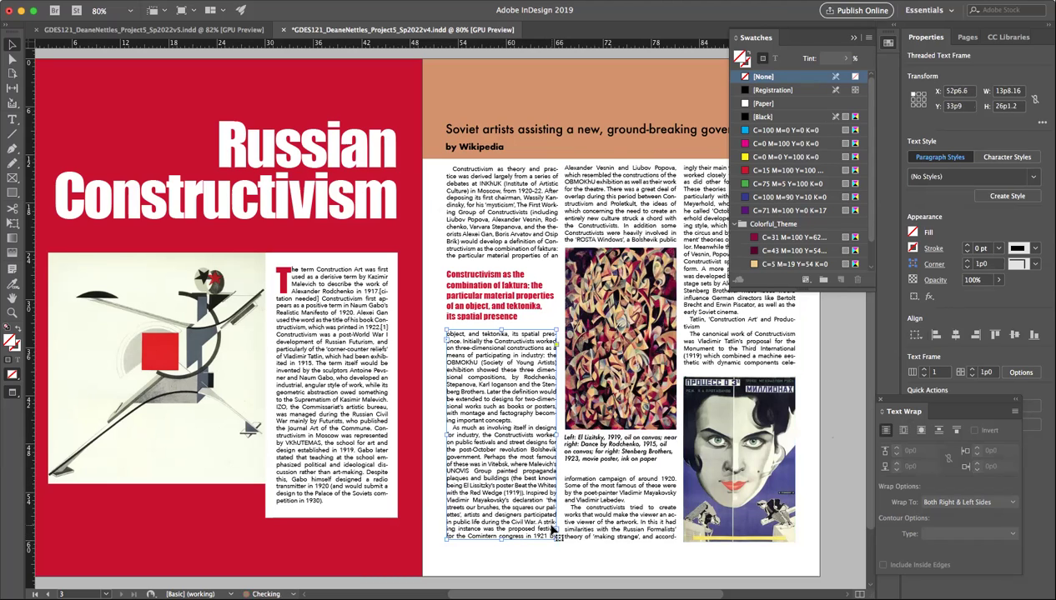
{"action": "left_click", "coordinate": [830, 483]}
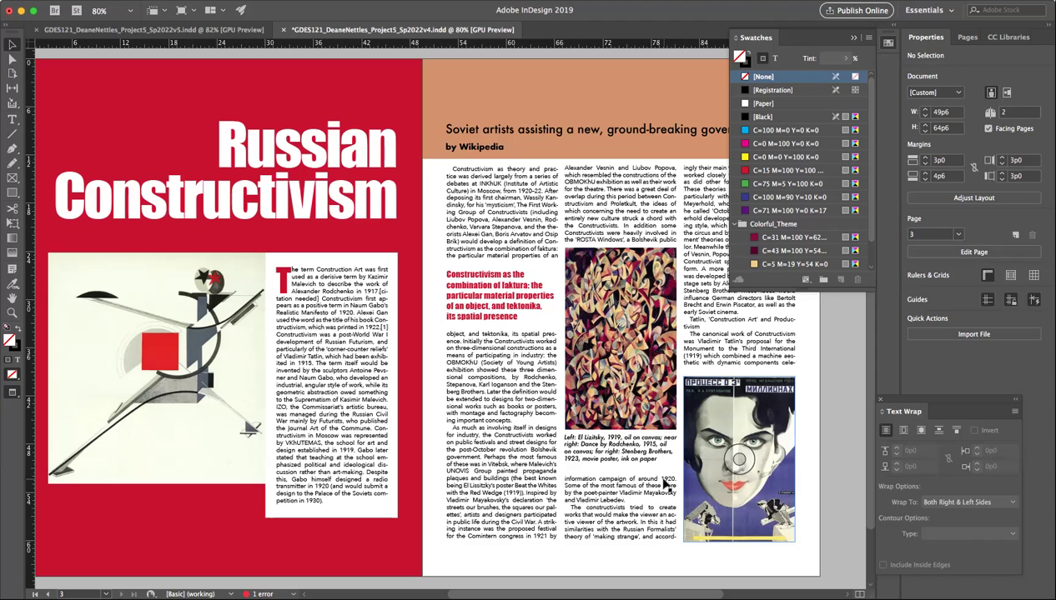
Step: Delete the left-hand page's text frame with its white box, and enlarge the picture to about 43p5.5 by 46p3.5 at Y 21p4.2
{"action": "left_click", "coordinate": [354, 374]}
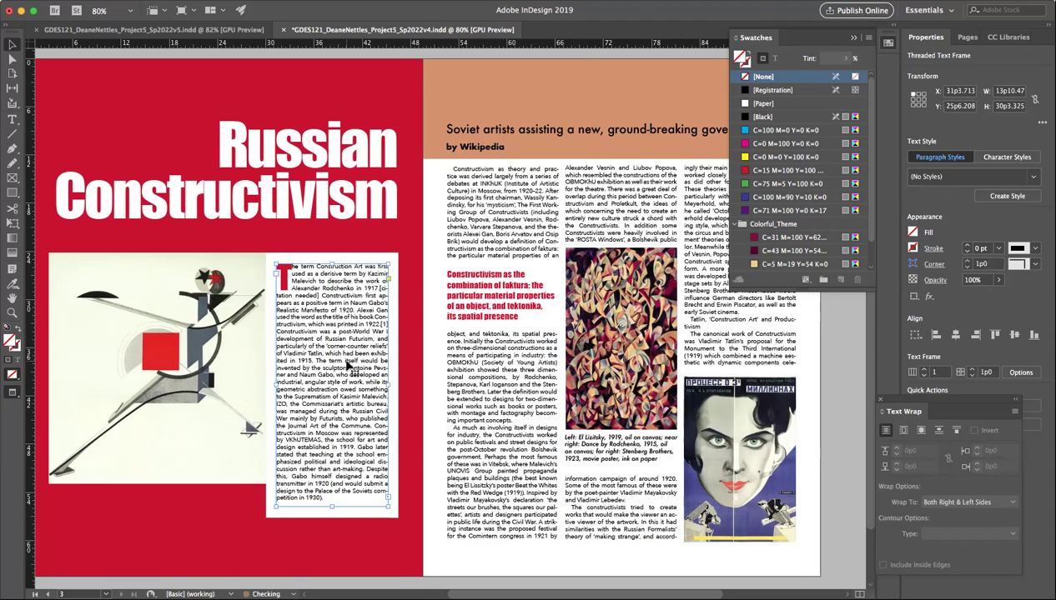
{"action": "key", "text": "Delete"}
{"action": "left_click", "coordinate": [204, 354]}
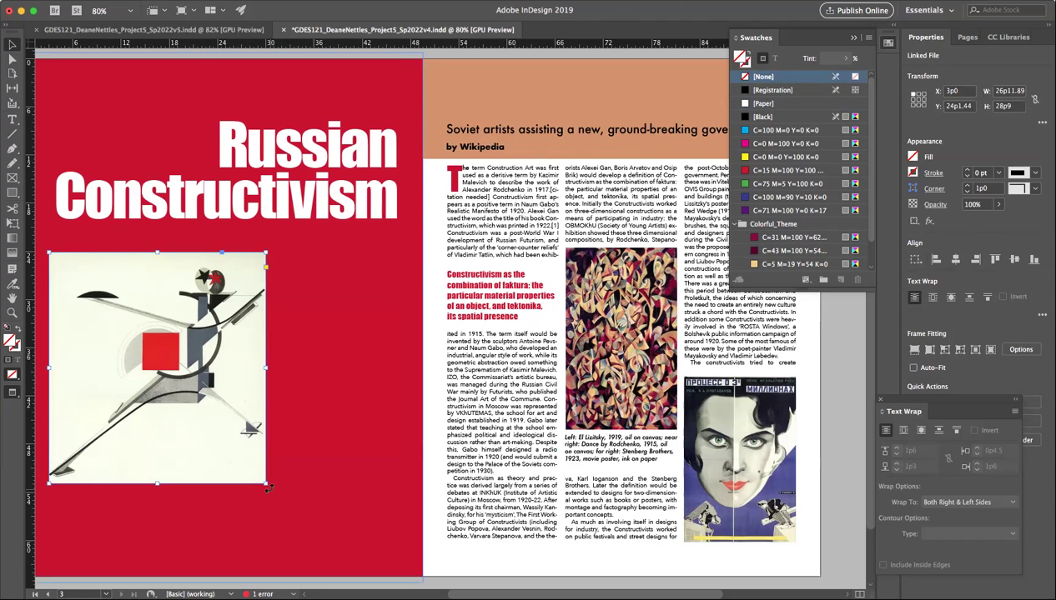
{"action": "left_click_drag", "start_coordinate": [267, 487], "coordinate": [397, 556]}
{"action": "left_click_drag", "start_coordinate": [272, 393], "coordinate": [271, 375]}
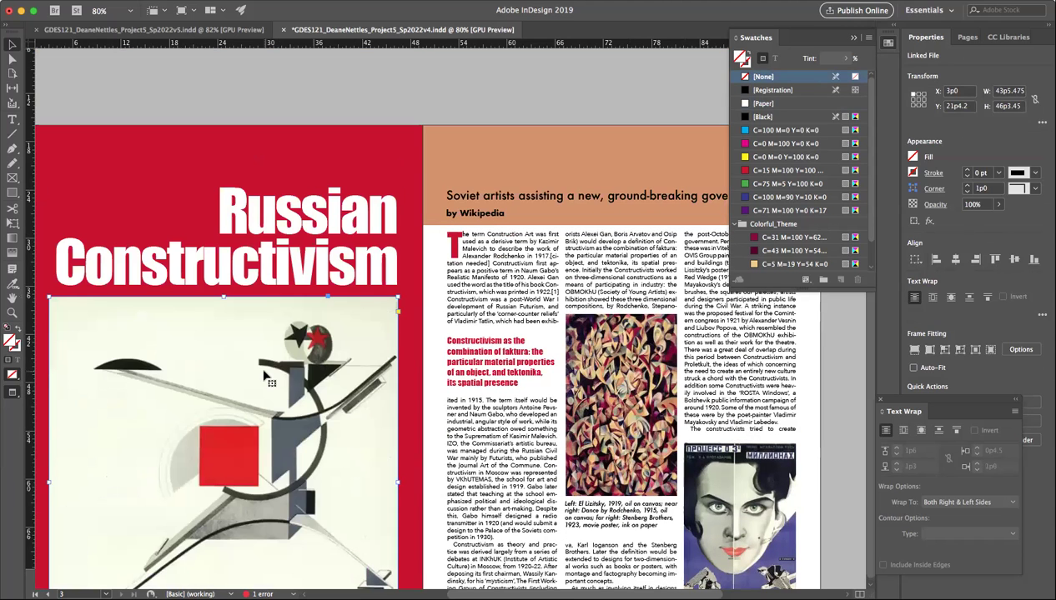
Step: Move the Russian Constructivism title up to about Y 3p6 and the left-hand page's picture up to about Y 18p2.5
{"action": "scroll", "coordinate": [268, 376], "scroll_direction": "up", "scroll_amount": 3}
{"action": "left_click_drag", "start_coordinate": [275, 257], "coordinate": [280, 230]}
{"action": "left_click", "coordinate": [345, 334]}
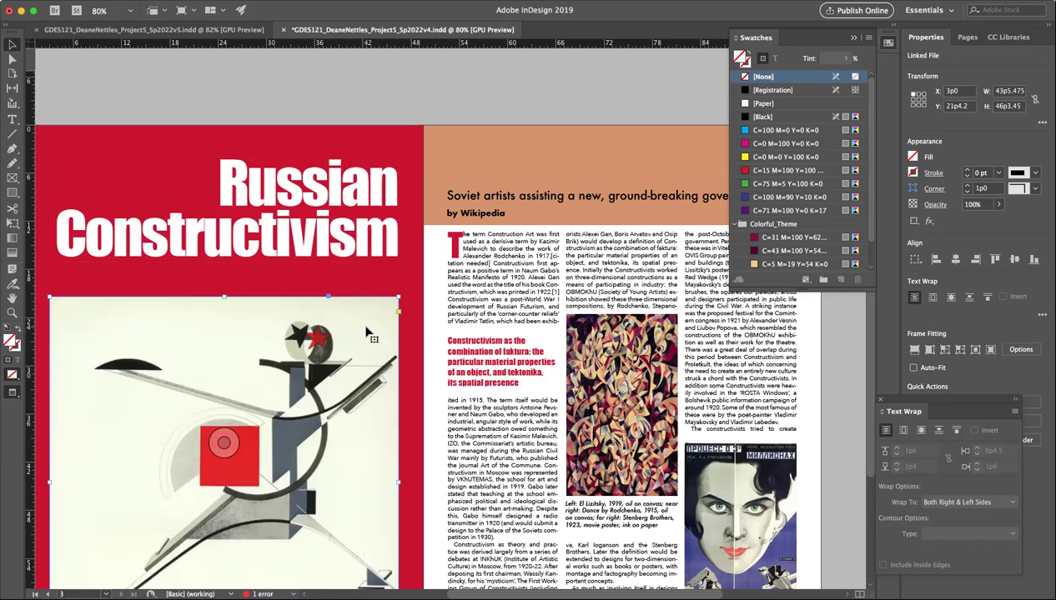
{"action": "left_click_drag", "start_coordinate": [365, 327], "coordinate": [366, 302]}
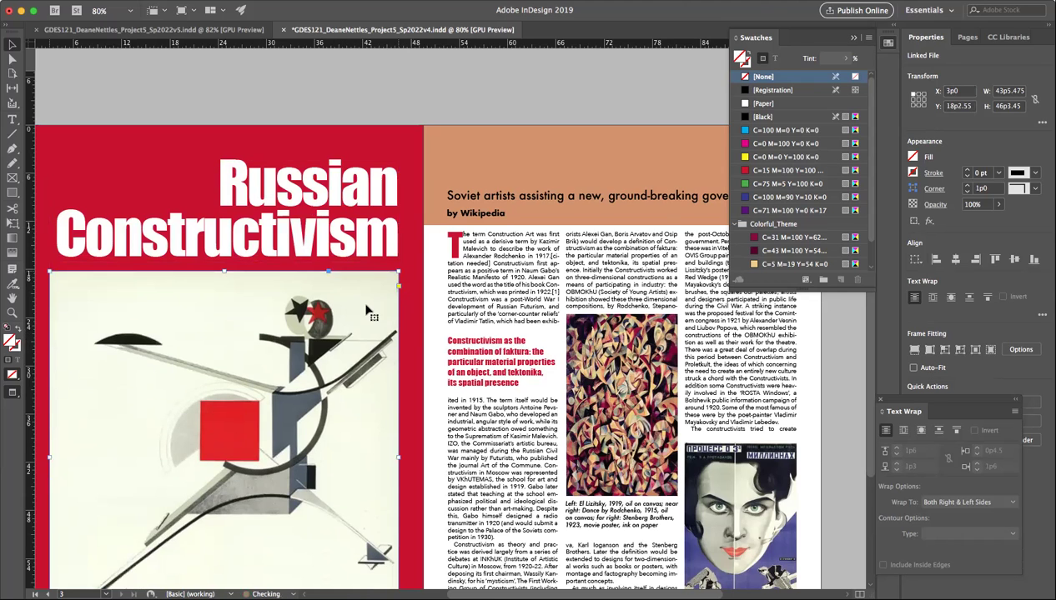
{"action": "scroll", "coordinate": [345, 334], "scroll_direction": "down", "scroll_amount": 3}
{"action": "scroll", "coordinate": [345, 334], "scroll_direction": "up", "scroll_amount": 2}
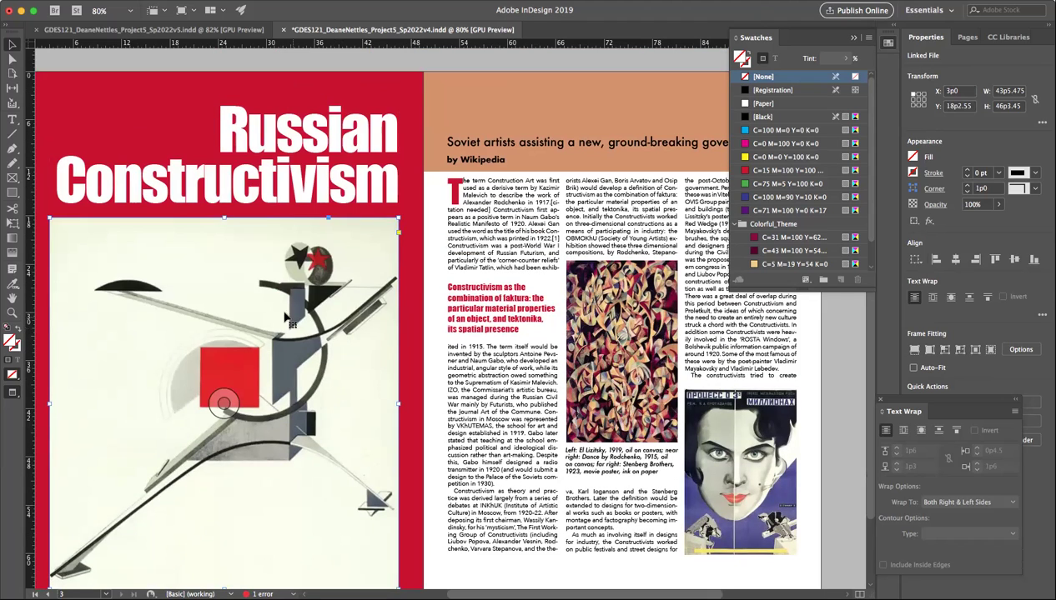
{"action": "left_click_drag", "start_coordinate": [302, 226], "coordinate": [286, 189]}
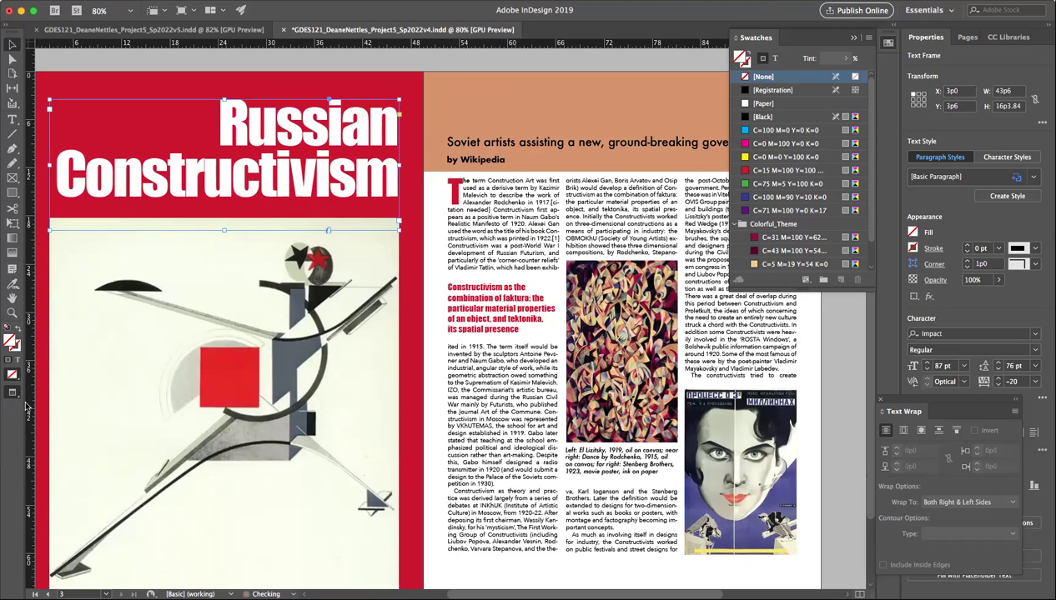
Step: In Normal view, raise the title to the top margin guide and the picture to about Y 16p4.9, and return to Preview
{"action": "left_click_drag", "start_coordinate": [13, 392], "coordinate": [51, 408]}
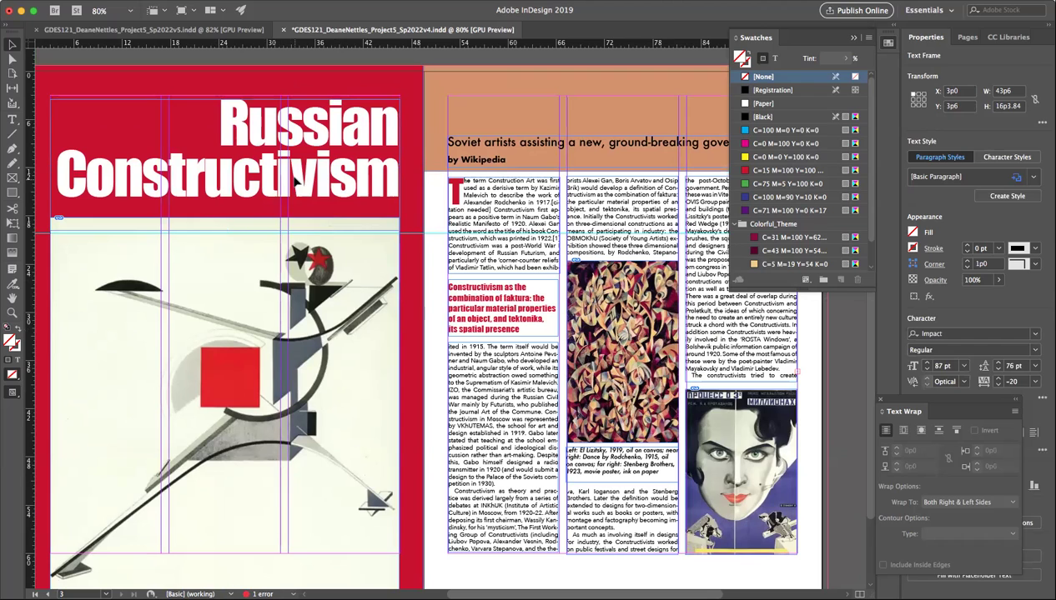
{"action": "left_click_drag", "start_coordinate": [296, 185], "coordinate": [296, 180]}
{"action": "left_click_drag", "start_coordinate": [258, 263], "coordinate": [255, 242]}
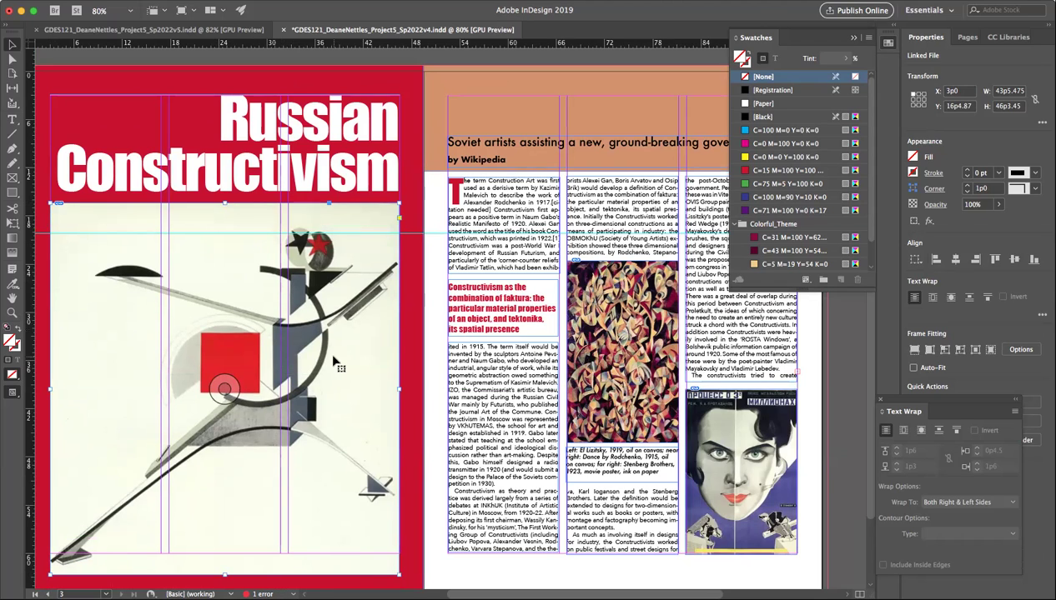
{"action": "scroll", "coordinate": [392, 483], "scroll_direction": "left", "scroll_amount": 5}
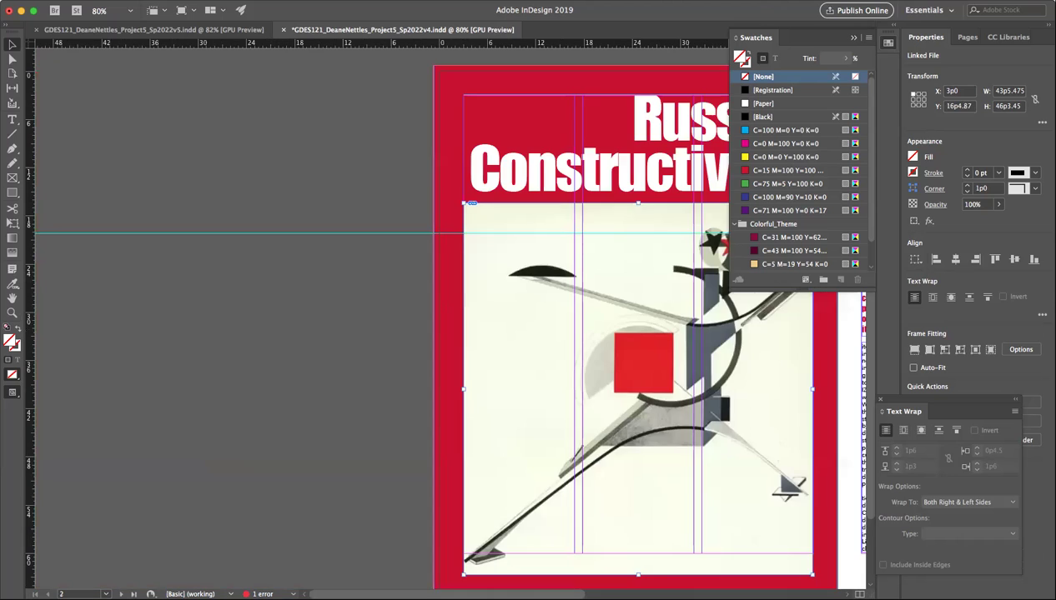
{"action": "scroll", "coordinate": [392, 483], "scroll_direction": "right", "scroll_amount": 5}
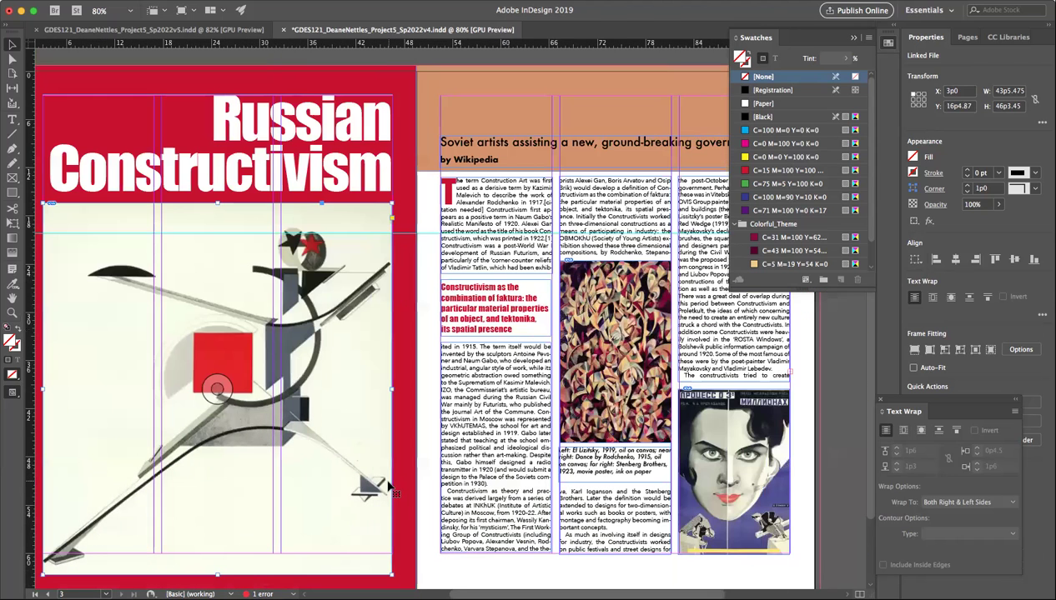
{"action": "scroll", "coordinate": [388, 488], "scroll_direction": "left", "scroll_amount": 1}
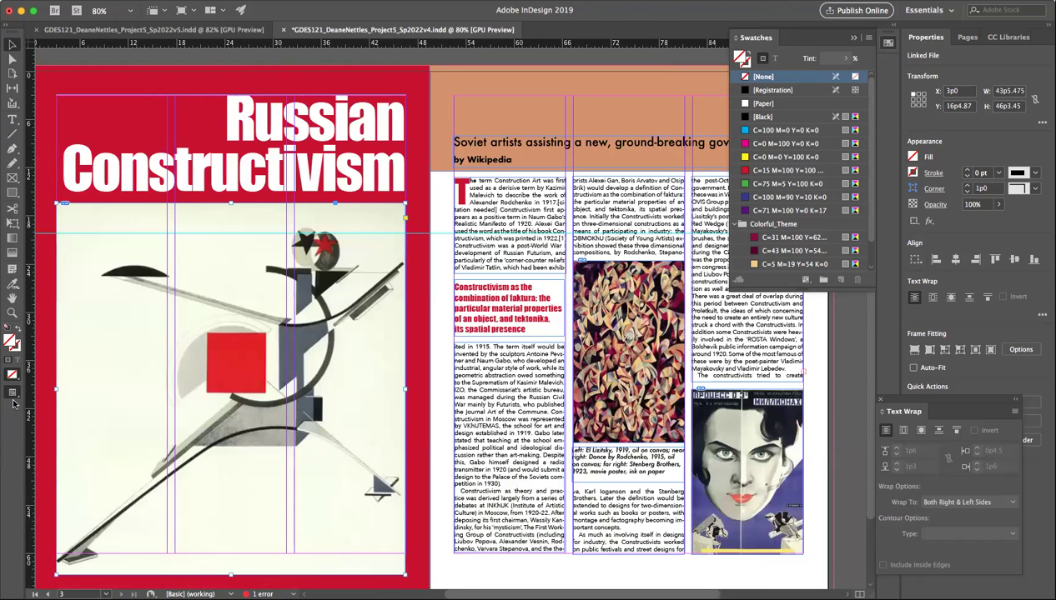
{"action": "left_click_drag", "start_coordinate": [12, 395], "coordinate": [50, 412]}
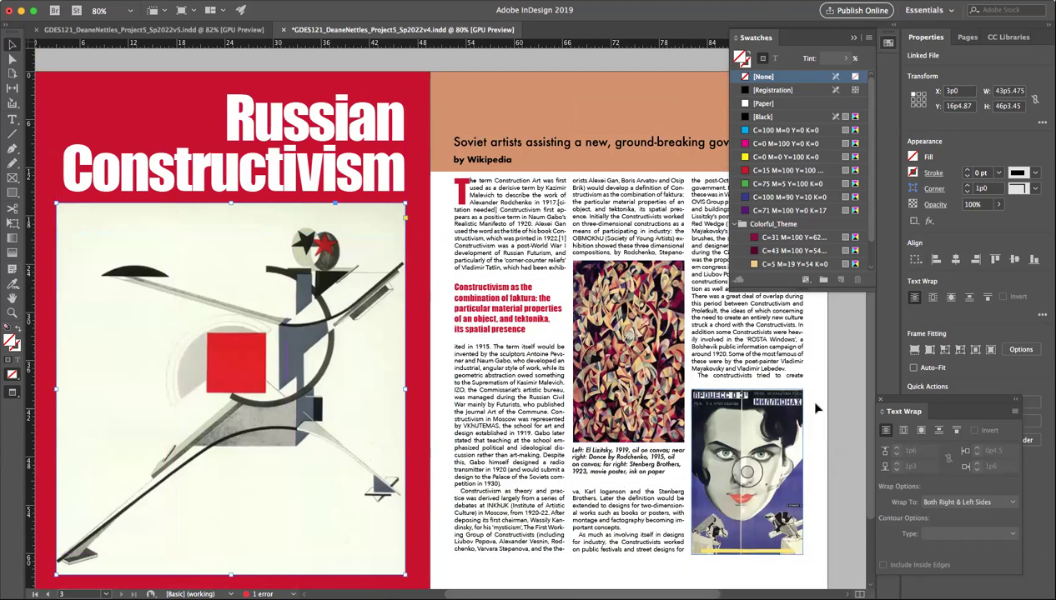
Step: Delete the orange rectangle behind the subtitle at the top of the right-hand page
{"action": "left_click", "coordinate": [836, 357]}
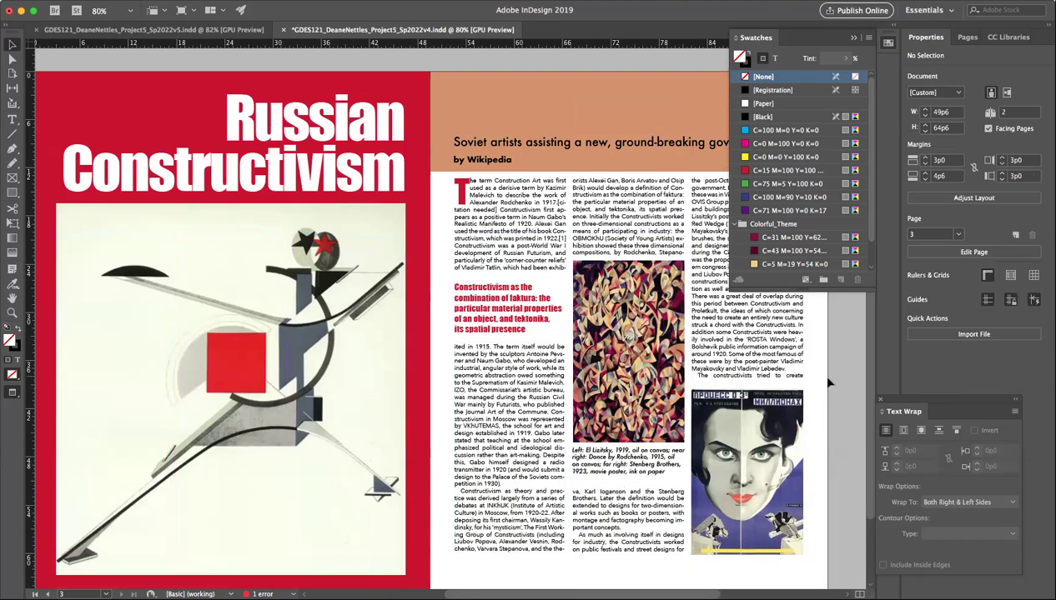
{"action": "left_click", "coordinate": [597, 113]}
{"action": "key", "text": "Delete"}
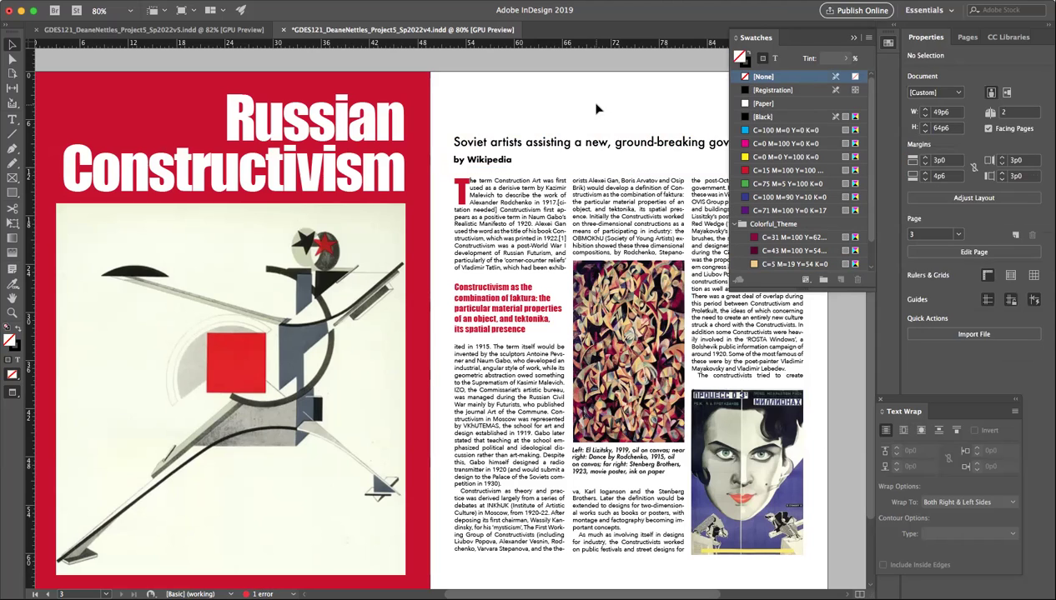
Step: Set the right-hand page's subtitle line to Futura Bold at 22 pt
{"action": "triple_click", "coordinate": [589, 143]}
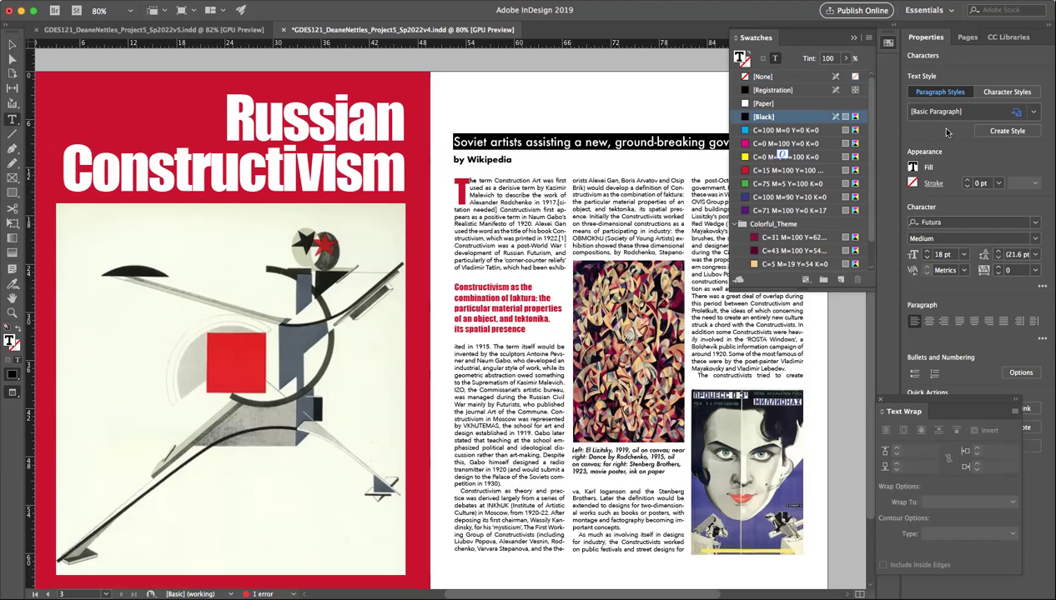
{"action": "left_click", "coordinate": [1025, 239]}
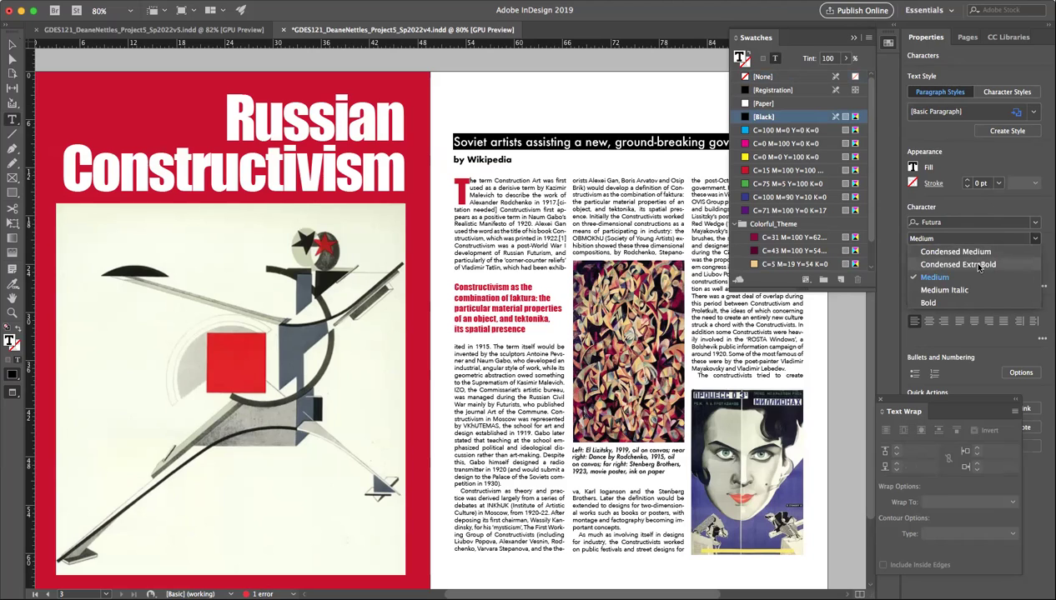
{"action": "left_click", "coordinate": [929, 302]}
{"action": "scroll", "coordinate": [658, 154], "scroll_direction": "right", "scroll_amount": 3}
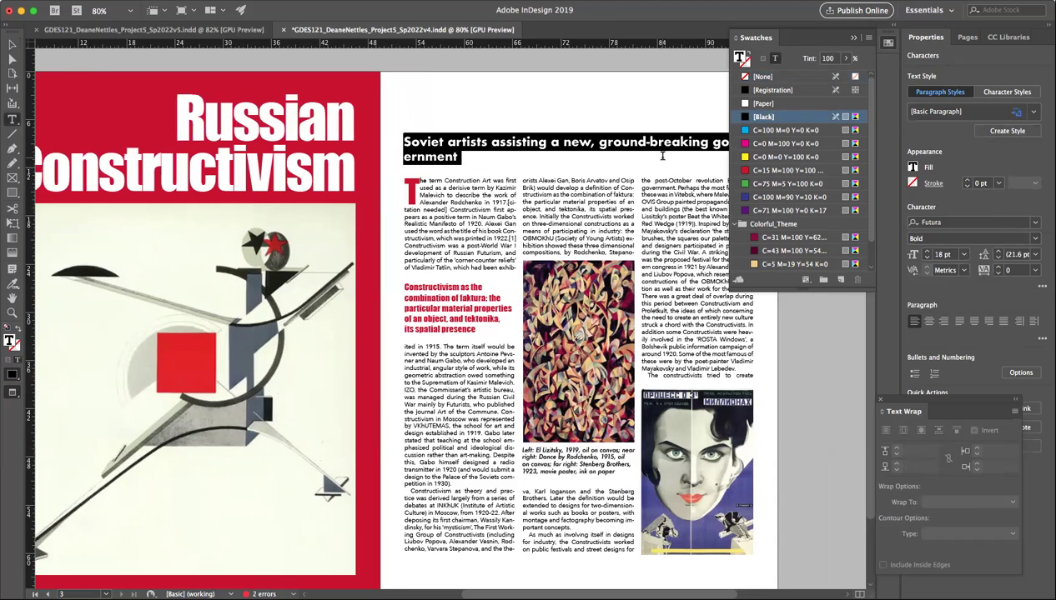
{"action": "key", "text": "super+shift+period"}
{"action": "key", "text": "super+shift+period"}
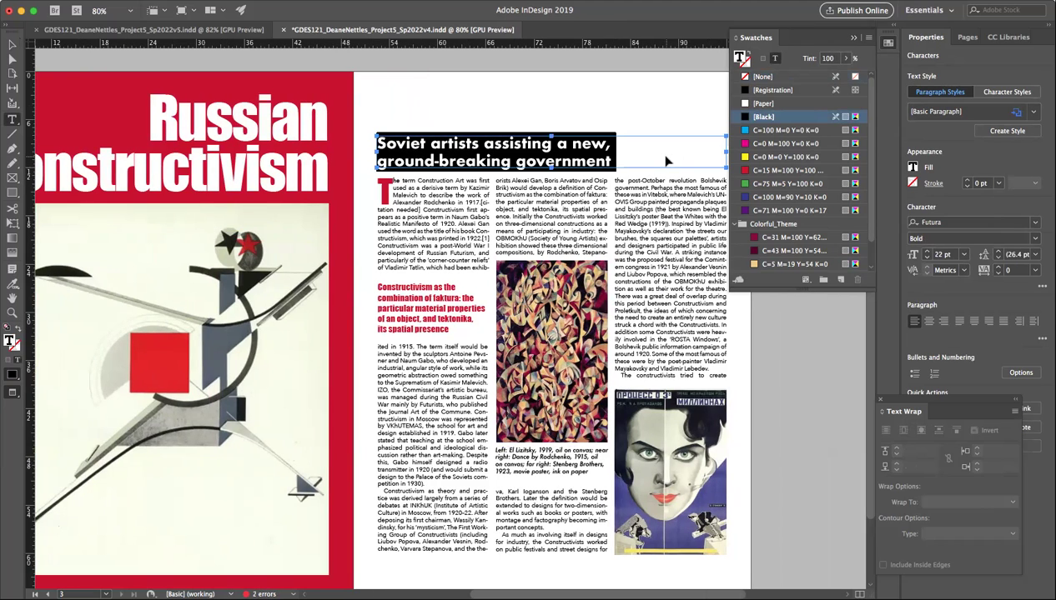
Step: Move the subtitle frame up to Y 5p3 and extend it to about 7p1.2 high so it holds the byline
{"action": "left_click", "coordinate": [12, 43]}
{"action": "left_click_drag", "start_coordinate": [519, 152], "coordinate": [523, 129]}
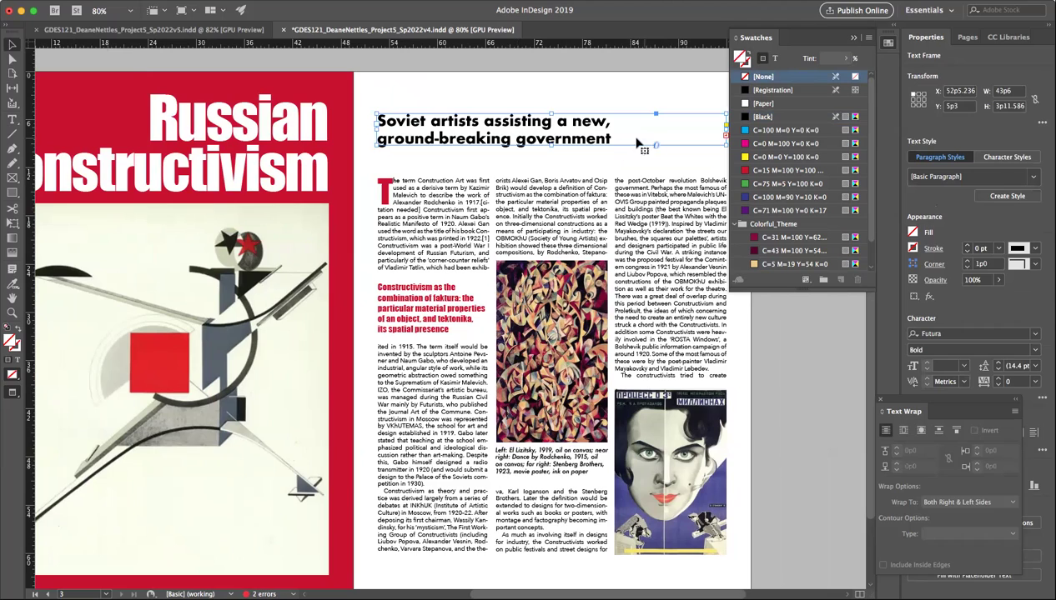
{"action": "left_click_drag", "start_coordinate": [548, 146], "coordinate": [547, 169]}
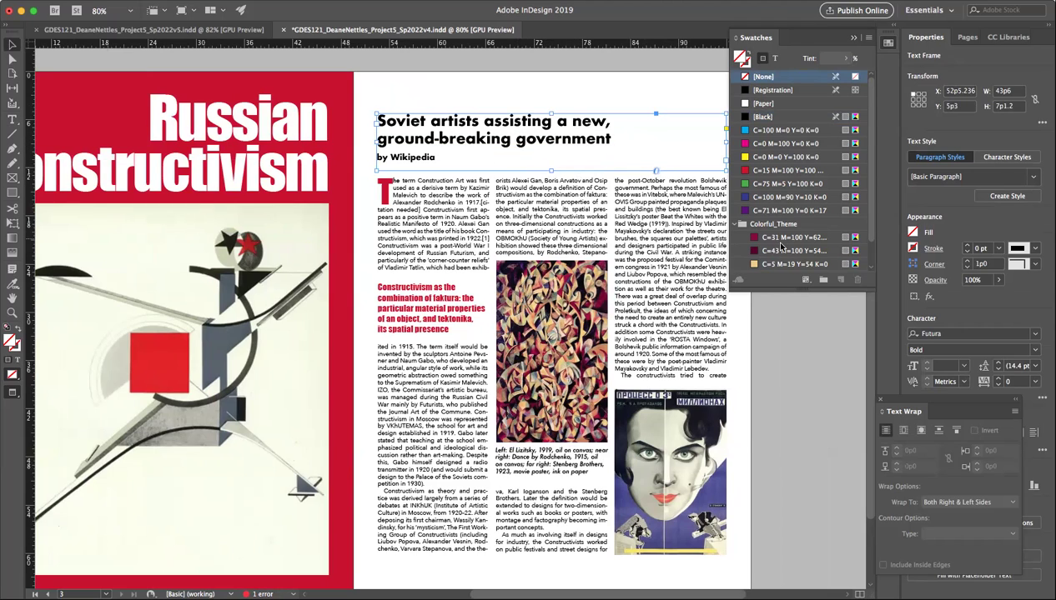
{"action": "left_click", "coordinate": [813, 318]}
{"action": "scroll", "coordinate": [751, 317], "scroll_direction": "left", "scroll_amount": 3}
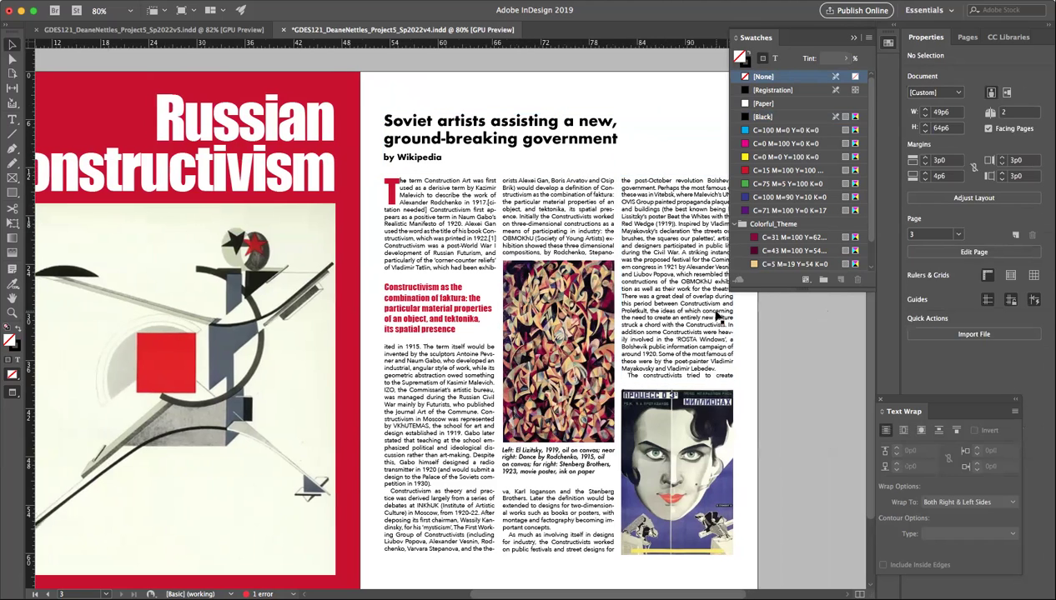
{"action": "scroll", "coordinate": [719, 317], "scroll_direction": "left", "scroll_amount": 3}
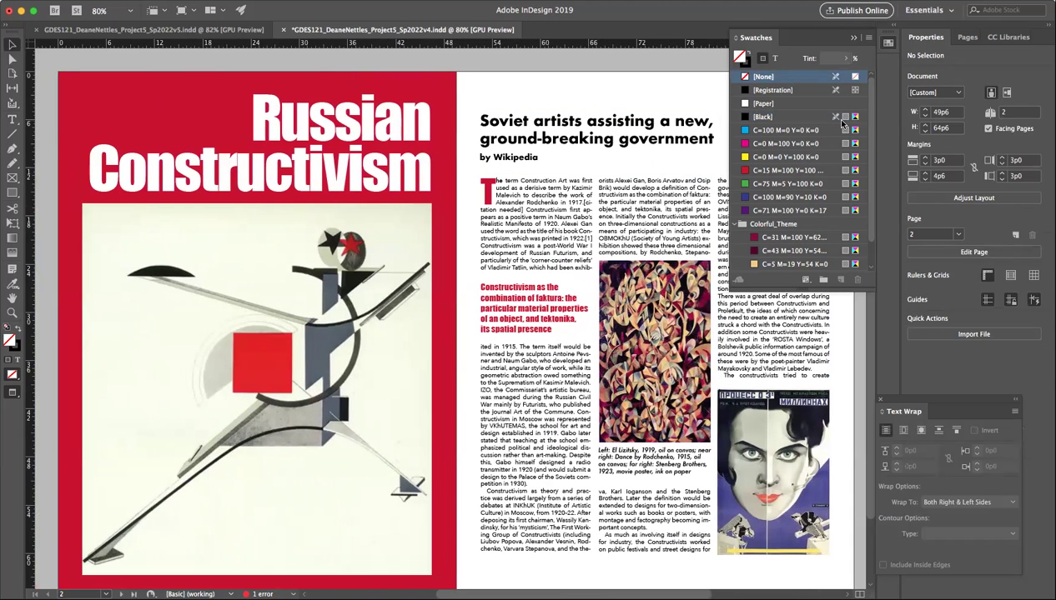
Step: Collapse the swatches and scale the left-hand page's picture down from its lower-left corner to about 40p9.4 by 43p5.3
{"action": "left_click", "coordinate": [852, 38]}
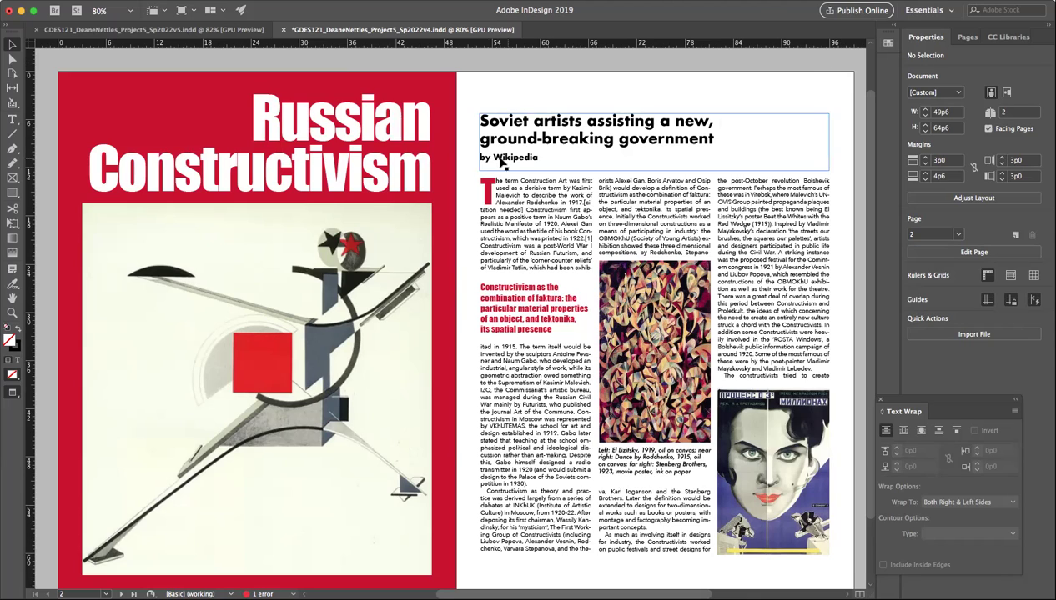
{"action": "left_click", "coordinate": [247, 306]}
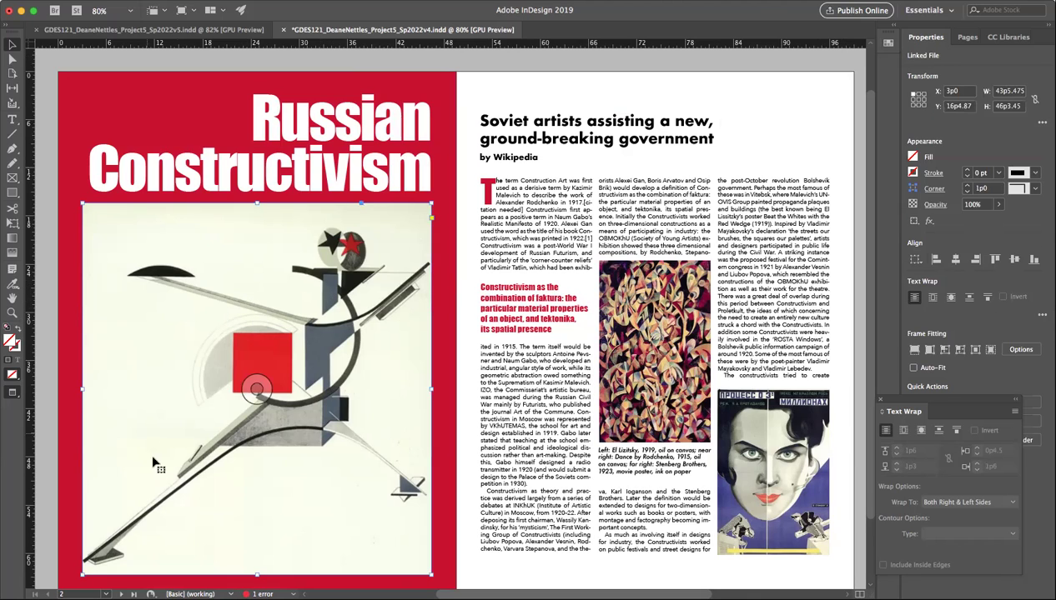
{"action": "left_click_drag", "start_coordinate": [81, 574], "coordinate": [104, 552]}
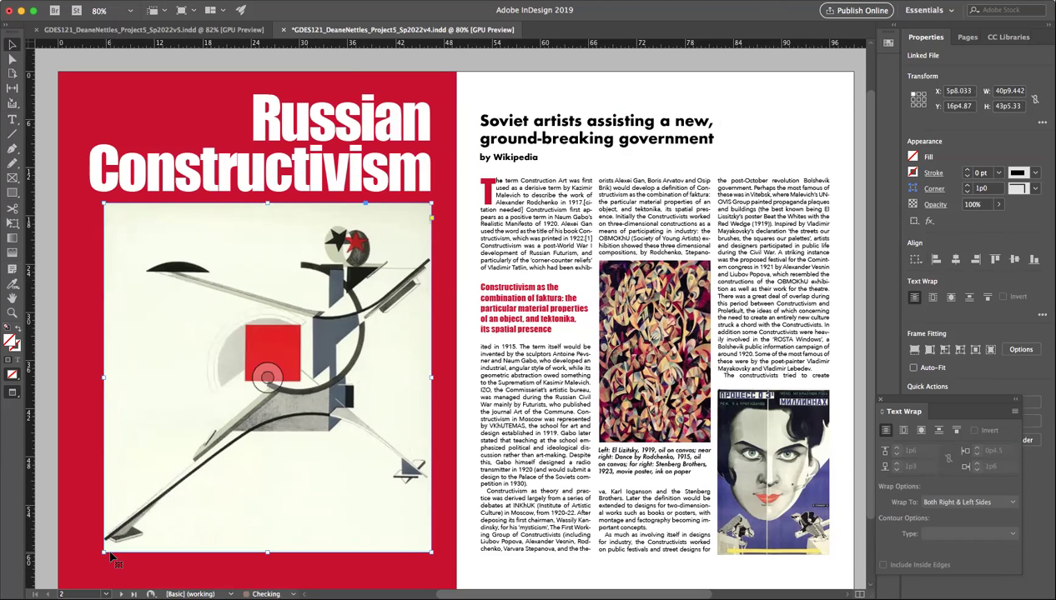
{"action": "left_click", "coordinate": [45, 476]}
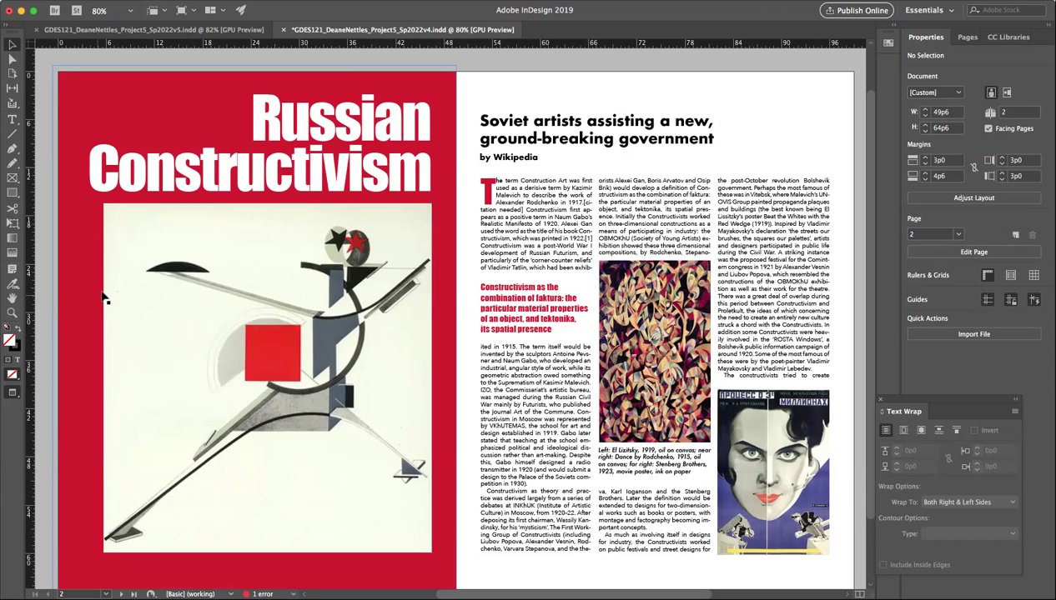
Step: Set all of the Russian Constructivism title text to 83.5 pt
{"action": "double_click", "coordinate": [167, 186]}
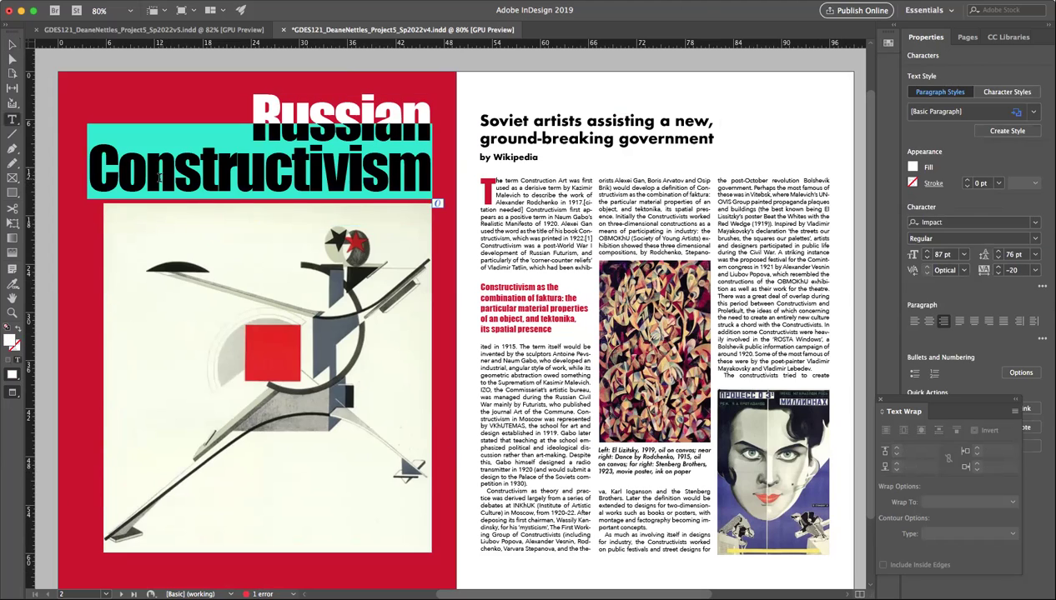
{"action": "key", "text": "super+a"}
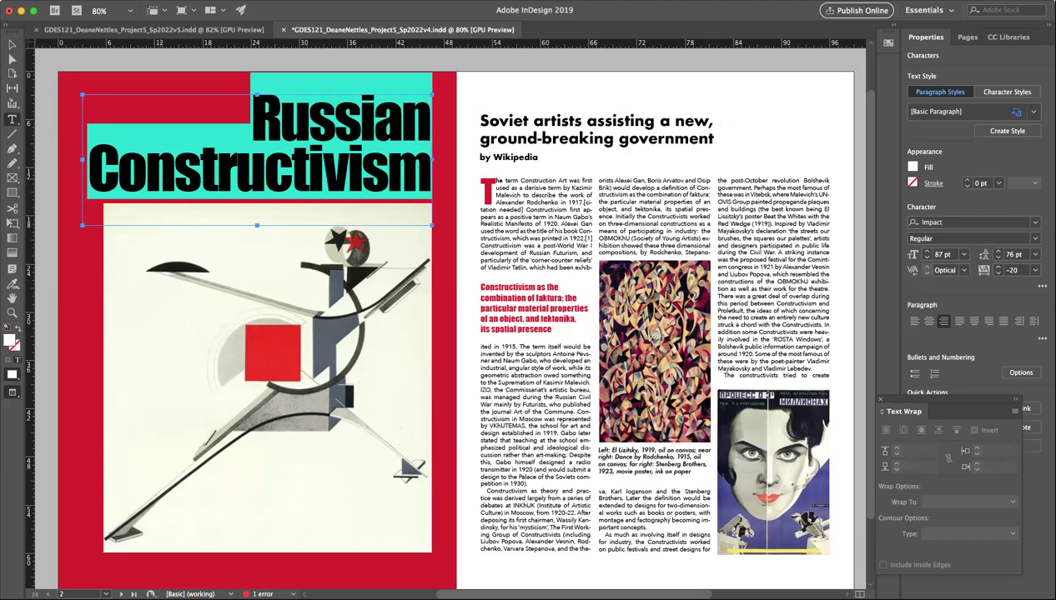
{"action": "key", "text": "super+shift+comma"}
{"action": "key", "text": "super+shift+a"}
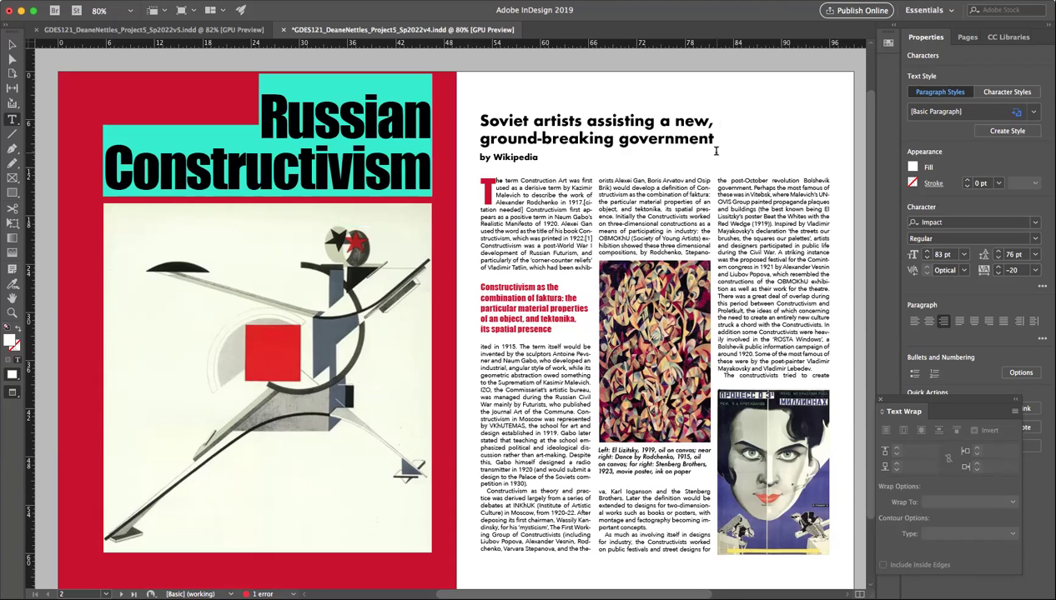
{"action": "left_click", "coordinate": [939, 255]}
{"action": "type", "text": ".5"}
{"action": "key", "text": "Return"}
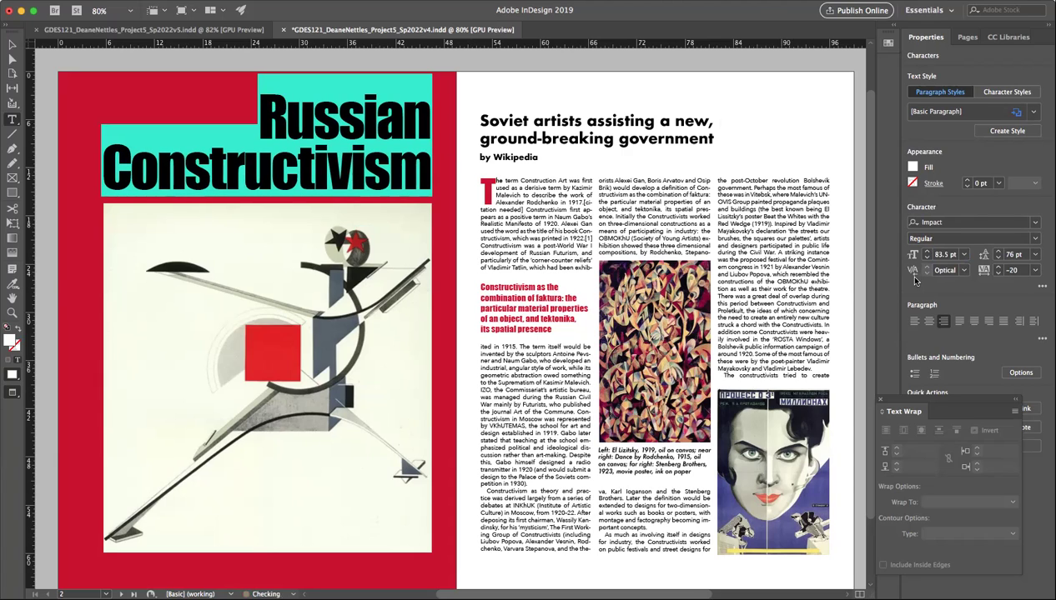
Step: Set the selected Russian Constructivism title text to 83.7 pt
{"action": "left_click", "coordinate": [945, 255]}
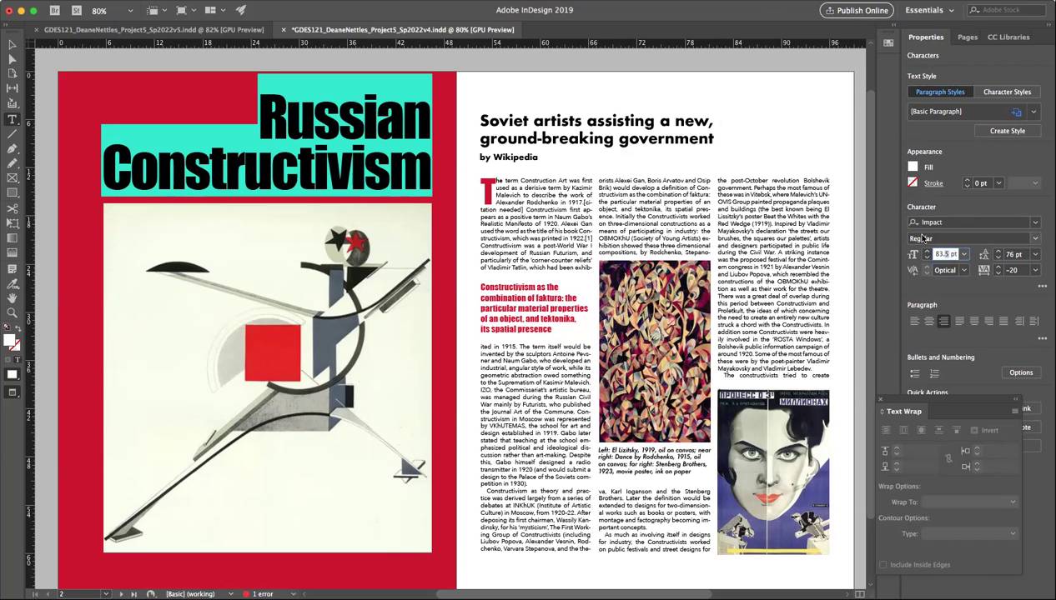
{"action": "type", "text": "83.7"}
{"action": "key", "text": "Return"}
{"action": "scroll", "coordinate": [352, 255], "scroll_direction": "down", "scroll_amount": 3}
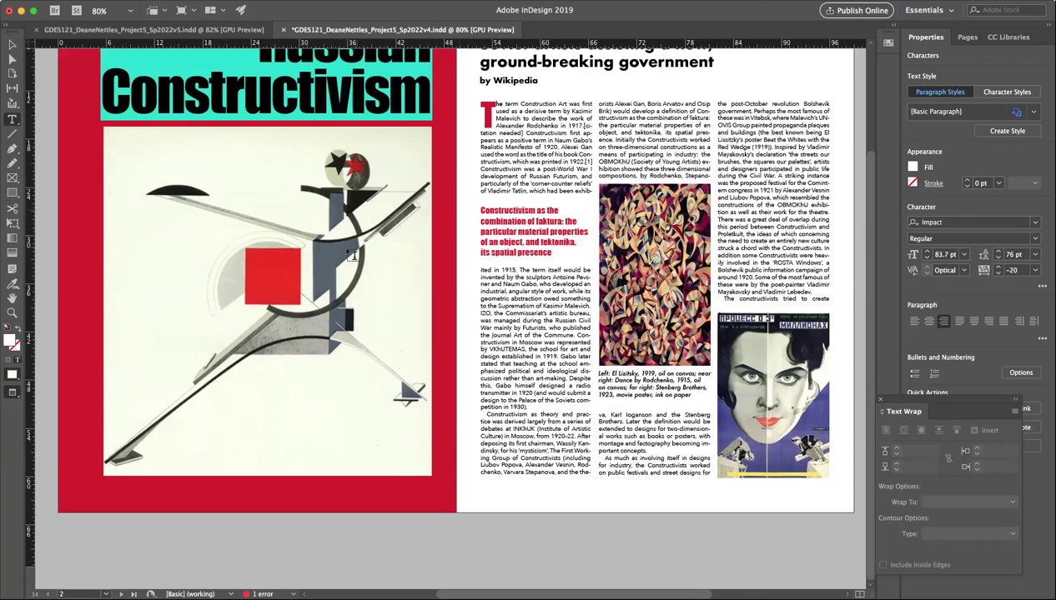
{"action": "scroll", "coordinate": [353, 255], "scroll_direction": "up", "scroll_amount": 3}
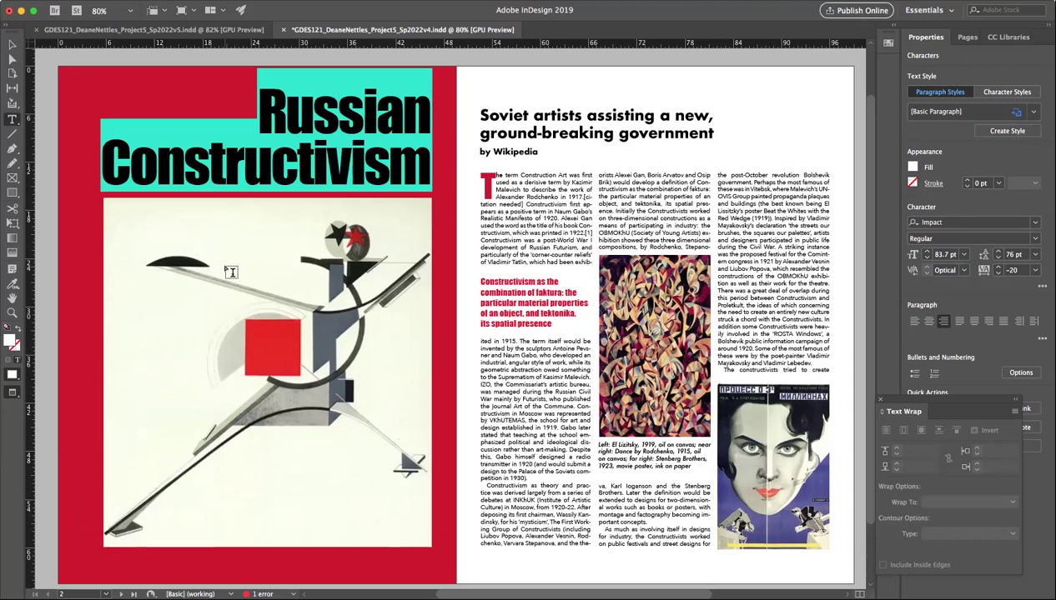
Step: Scale the left-hand page's picture content down from both lower corners to about 40p11.8 by 43p2.7
{"action": "left_click", "coordinate": [12, 59]}
{"action": "left_click", "coordinate": [188, 304]}
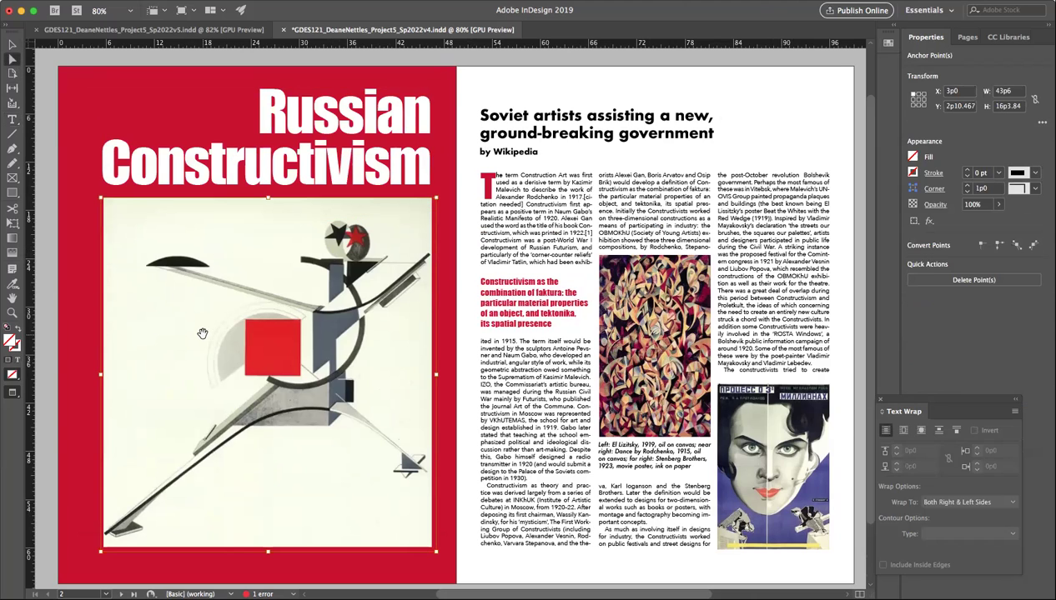
{"action": "left_click", "coordinate": [218, 446]}
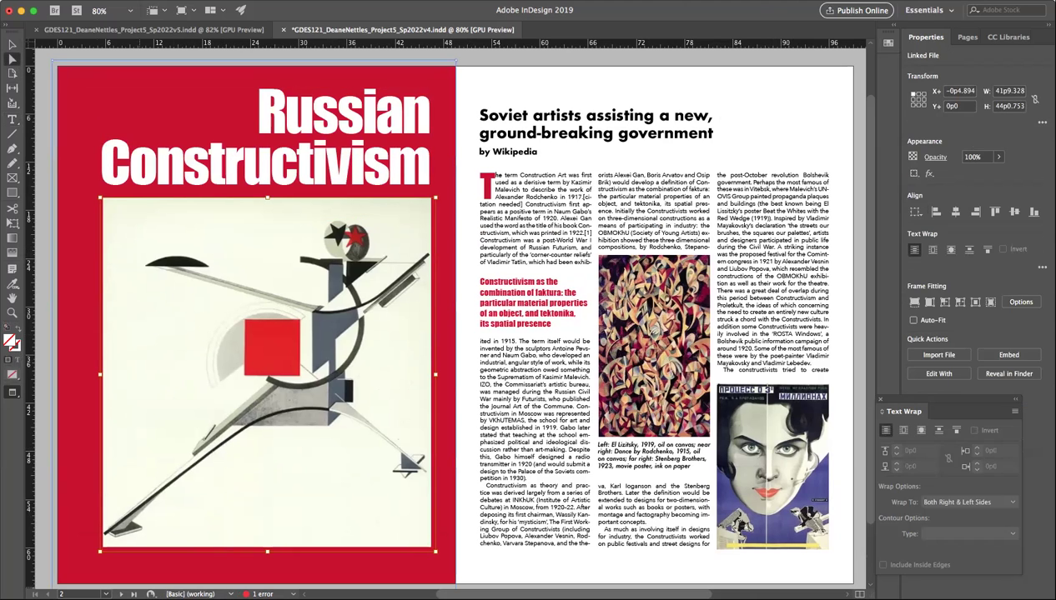
{"action": "left_click_drag", "start_coordinate": [98, 552], "coordinate": [102, 548]}
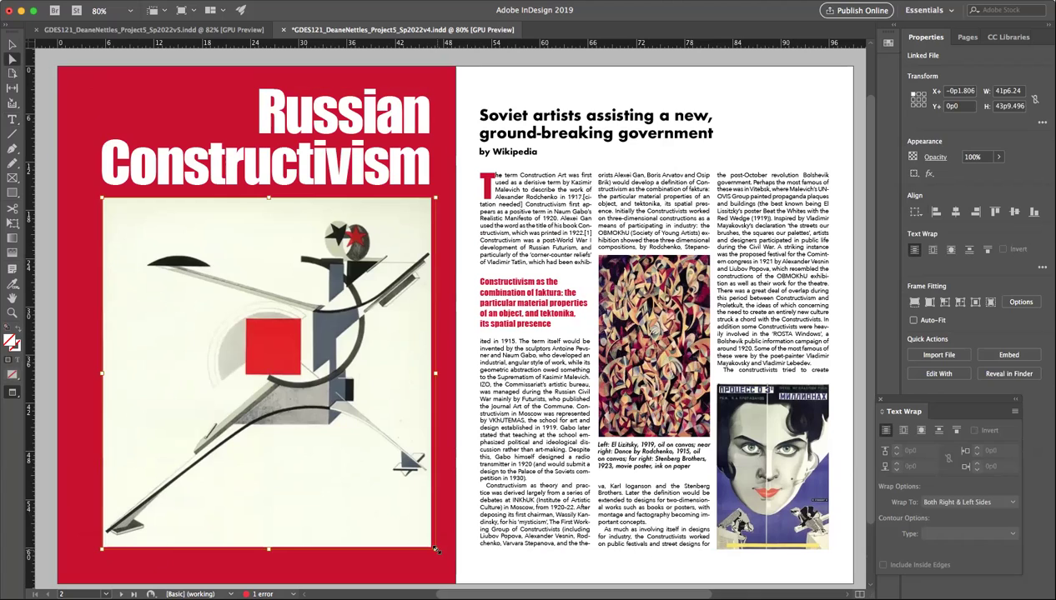
{"action": "left_click_drag", "start_coordinate": [435, 550], "coordinate": [430, 544]}
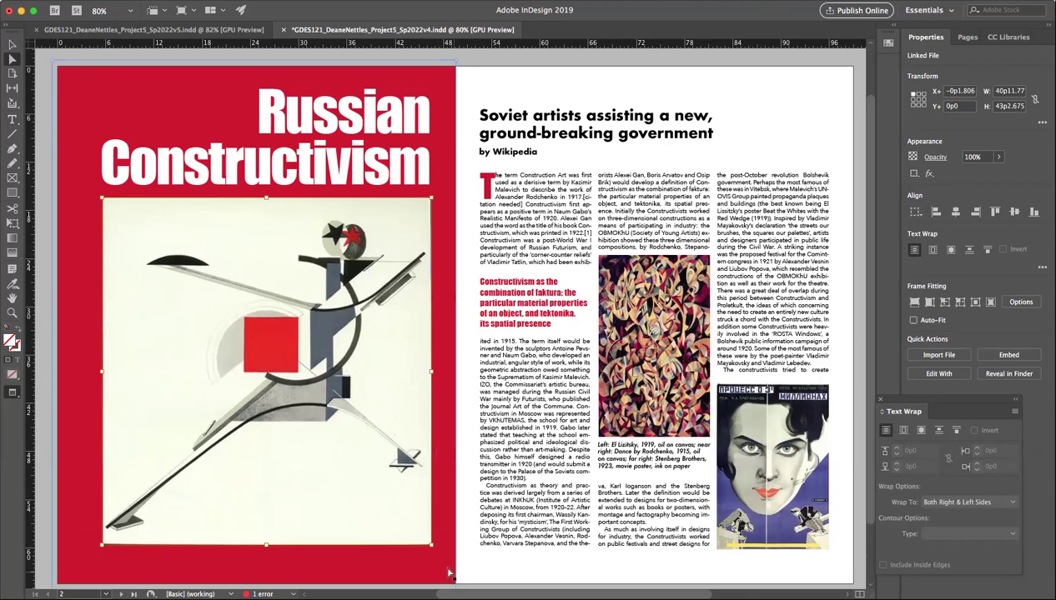
{"action": "left_click", "coordinate": [676, 569]}
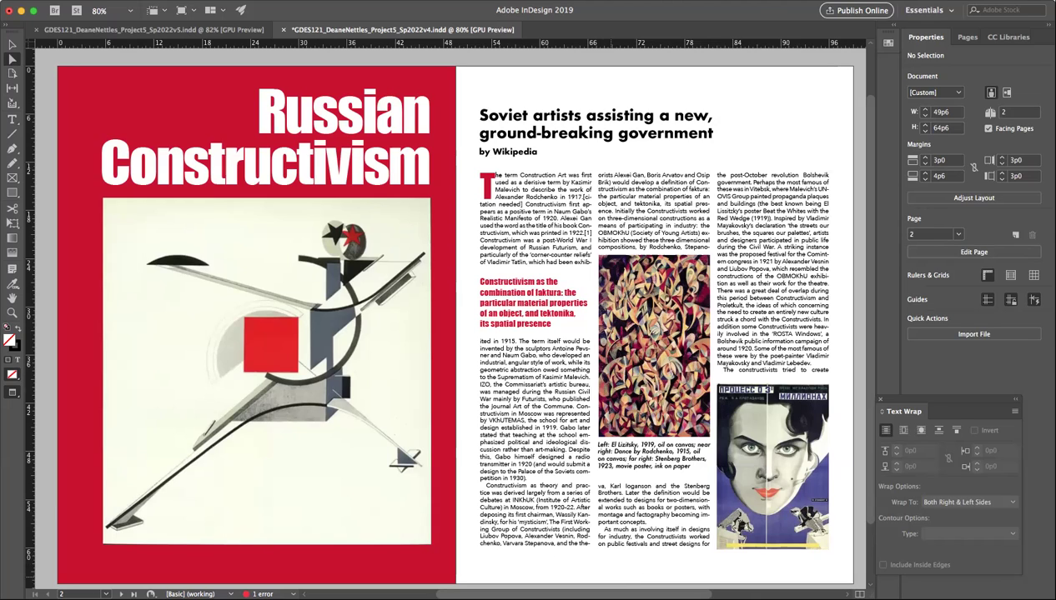
Step: Nudge the right-hand page's subtitle frame up to Y 4p11 and deselect it
{"action": "left_click", "coordinate": [12, 44]}
{"action": "left_click", "coordinate": [567, 137]}
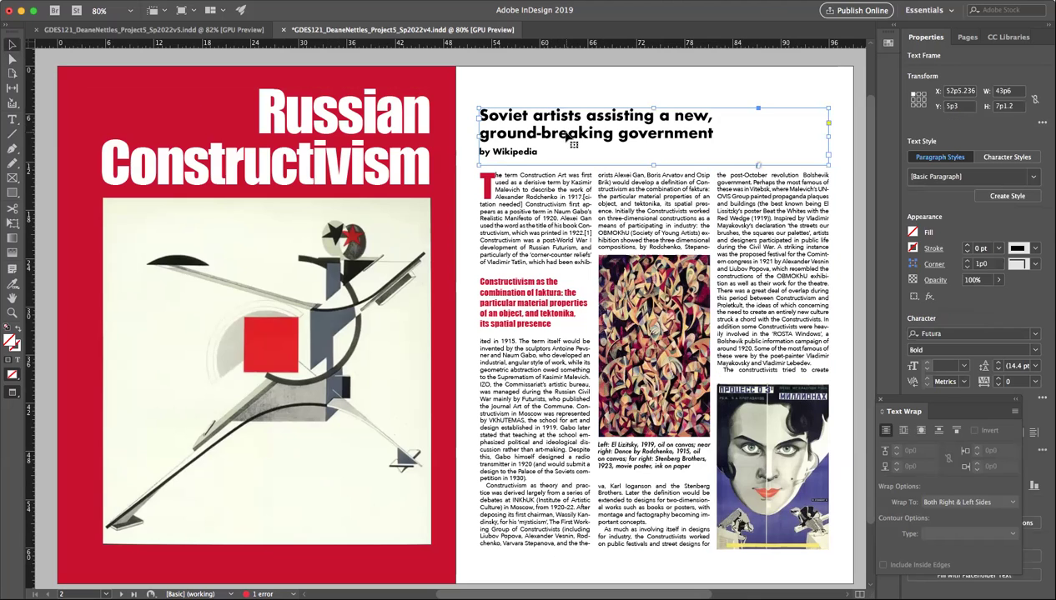
{"action": "key", "text": "Up"}
{"action": "key", "text": "Up"}
{"action": "key", "text": "Up"}
{"action": "key", "text": "Up"}
{"action": "key", "text": "Up"}
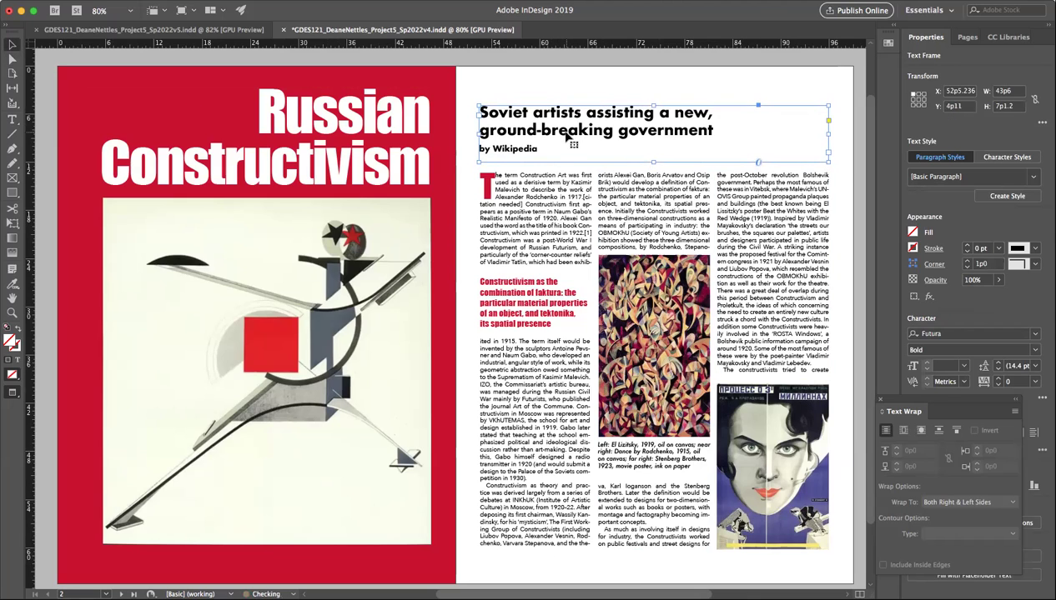
{"action": "left_click", "coordinate": [846, 204]}
{"action": "scroll", "coordinate": [797, 224], "scroll_direction": "down", "scroll_amount": 2}
{"action": "scroll", "coordinate": [797, 224], "scroll_direction": "down", "scroll_amount": 2}
{"action": "scroll", "coordinate": [796, 224], "scroll_direction": "up", "scroll_amount": 3}
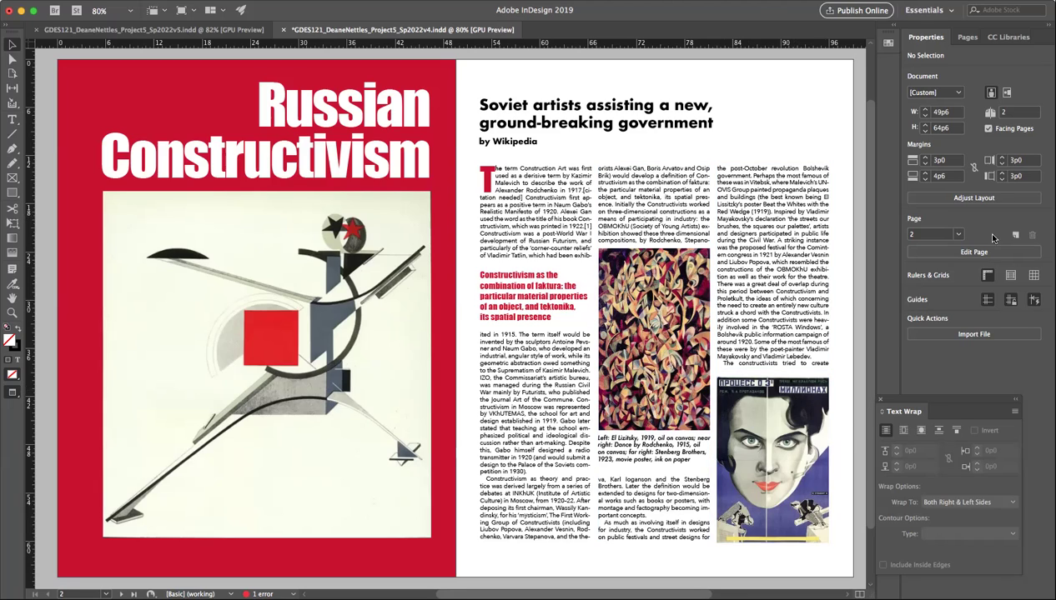
Step: Display the document's page thumbnails and enlarge the area that holds the master pages
{"action": "left_click", "coordinate": [968, 37]}
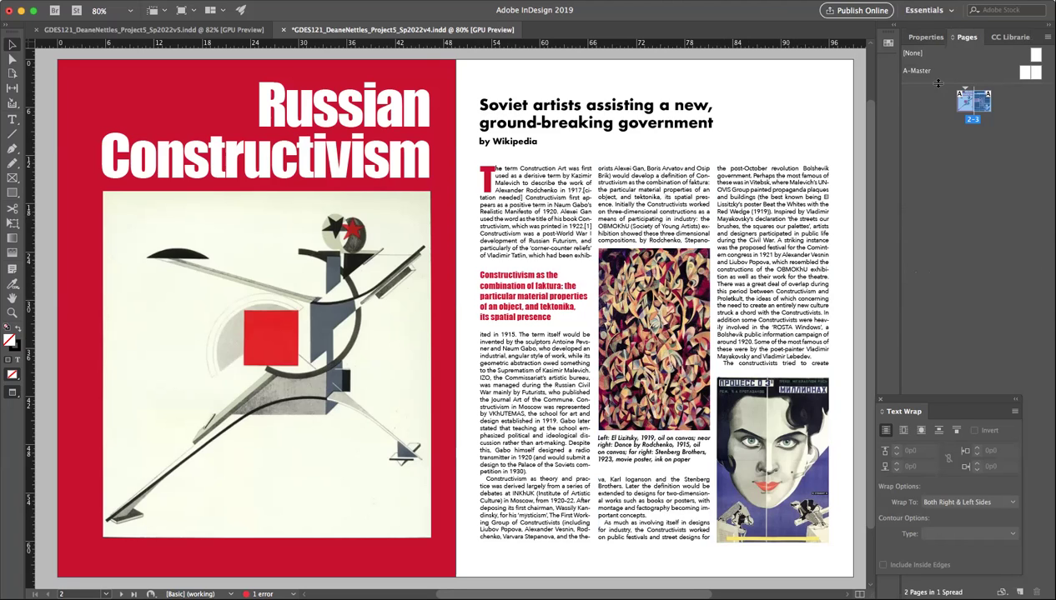
{"action": "left_click_drag", "start_coordinate": [937, 84], "coordinate": [926, 124]}
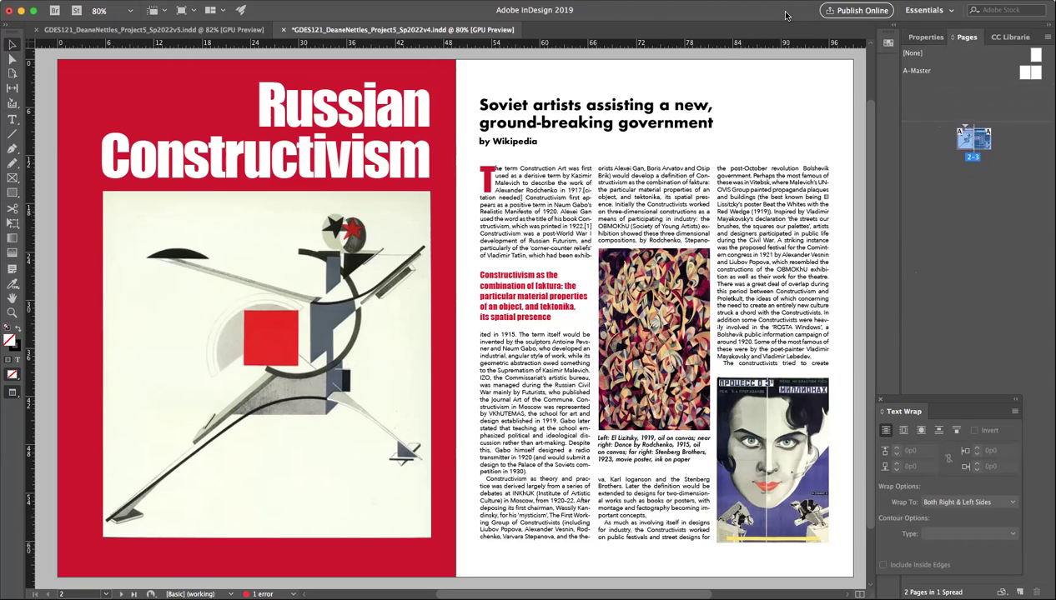
{"action": "key", "text": "super+s"}
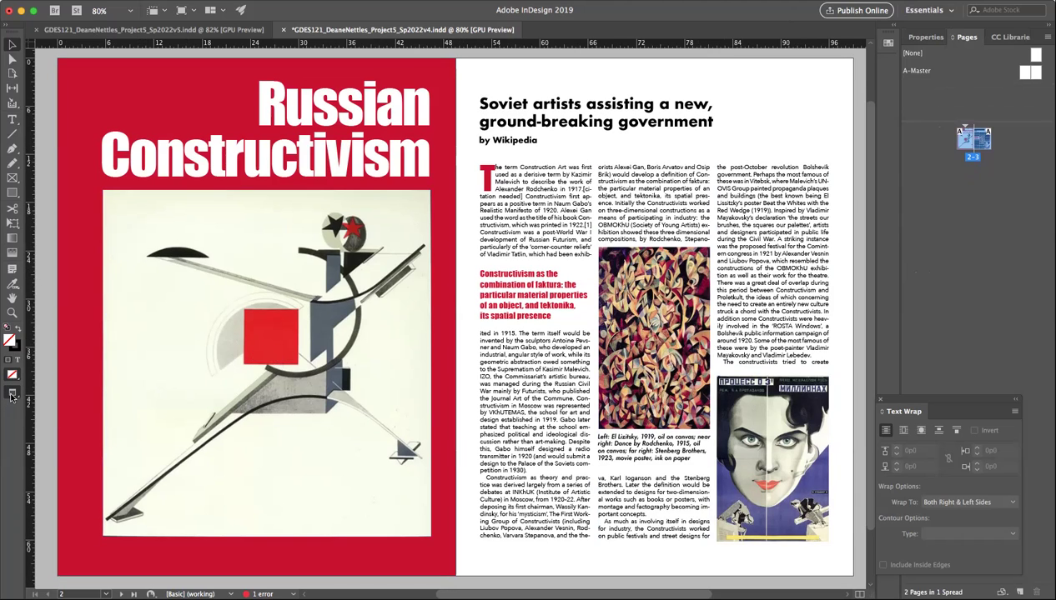
Step: Compare the spread in the Normal and Preview screen modes, and leave it in Normal mode
{"action": "left_click", "coordinate": [12, 397]}
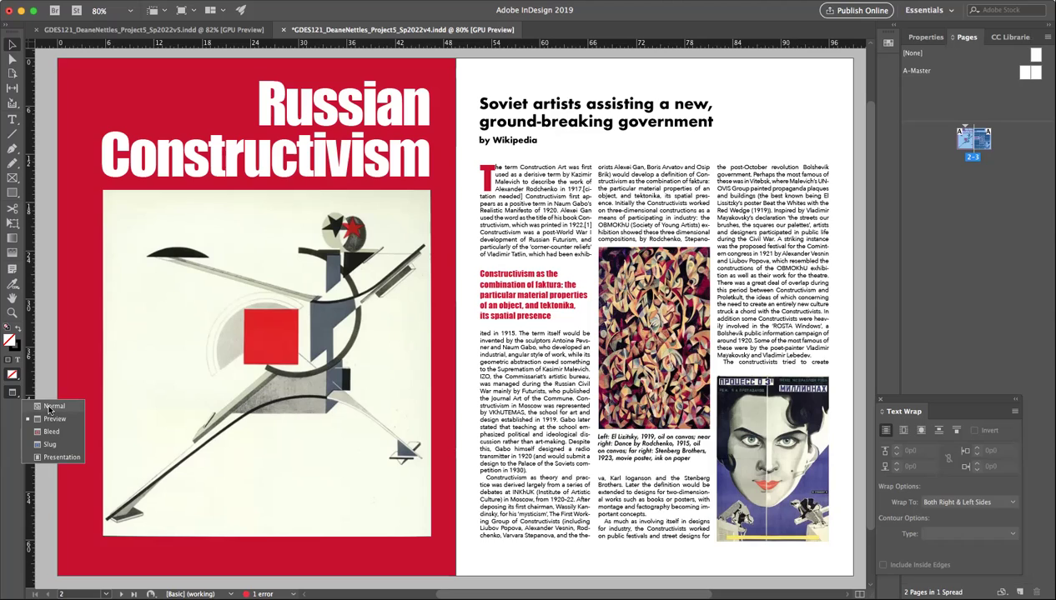
{"action": "left_click", "coordinate": [47, 405]}
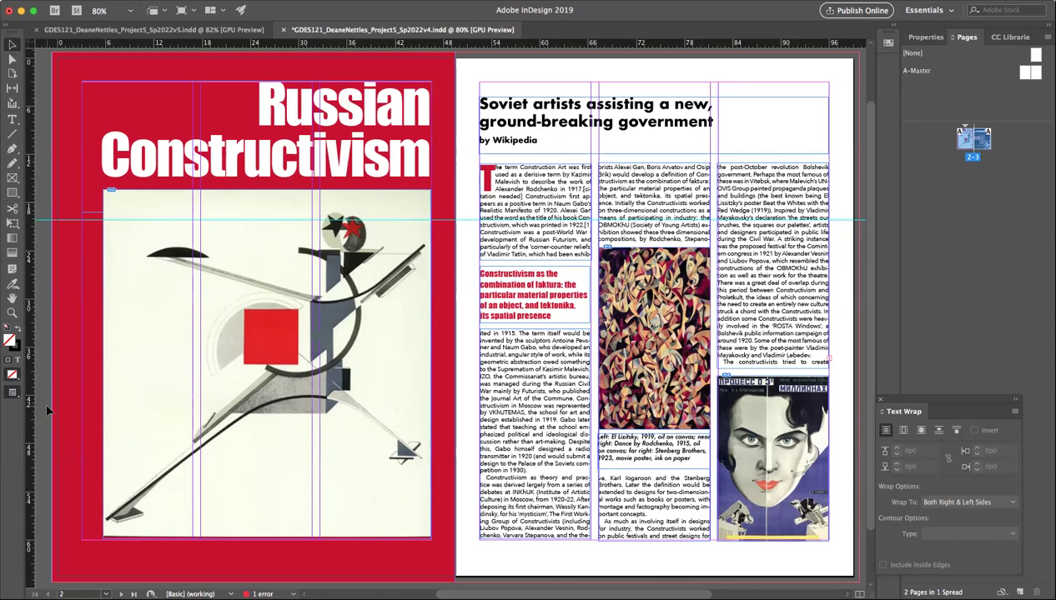
{"action": "left_click", "coordinate": [13, 395]}
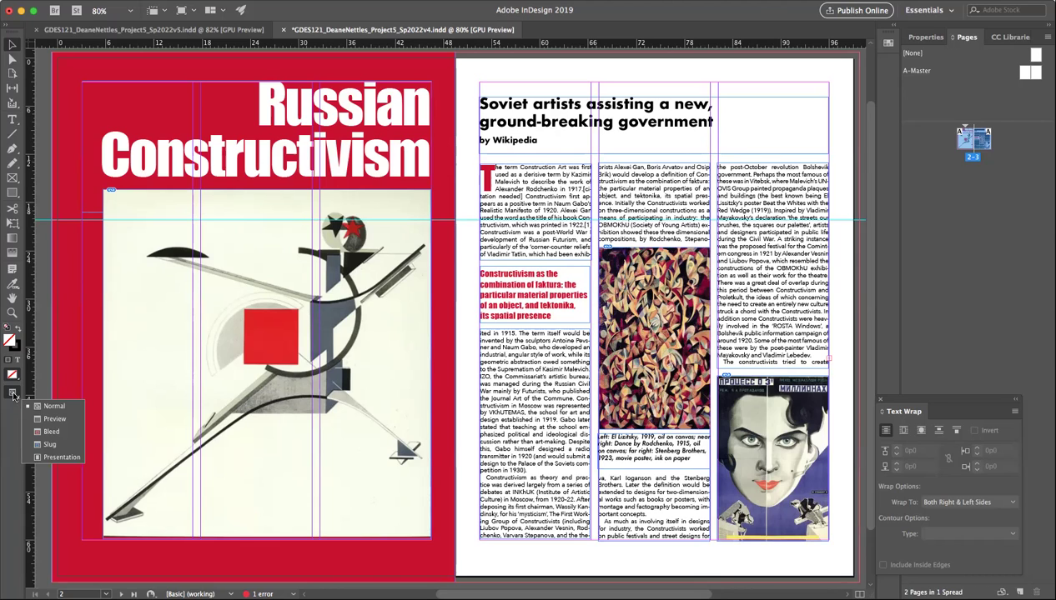
{"action": "left_click", "coordinate": [55, 420]}
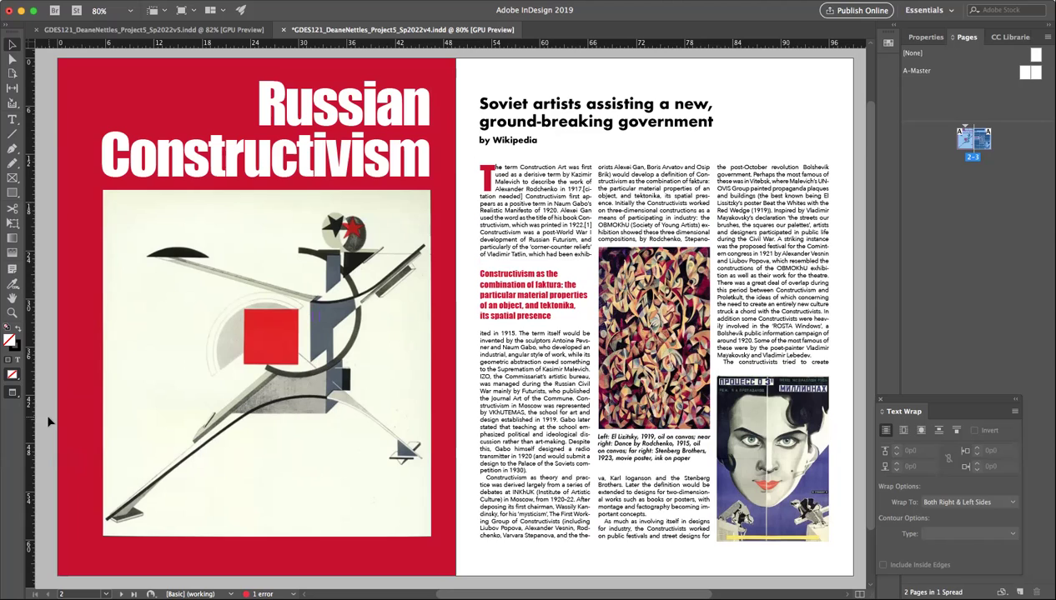
{"action": "left_click", "coordinate": [14, 397]}
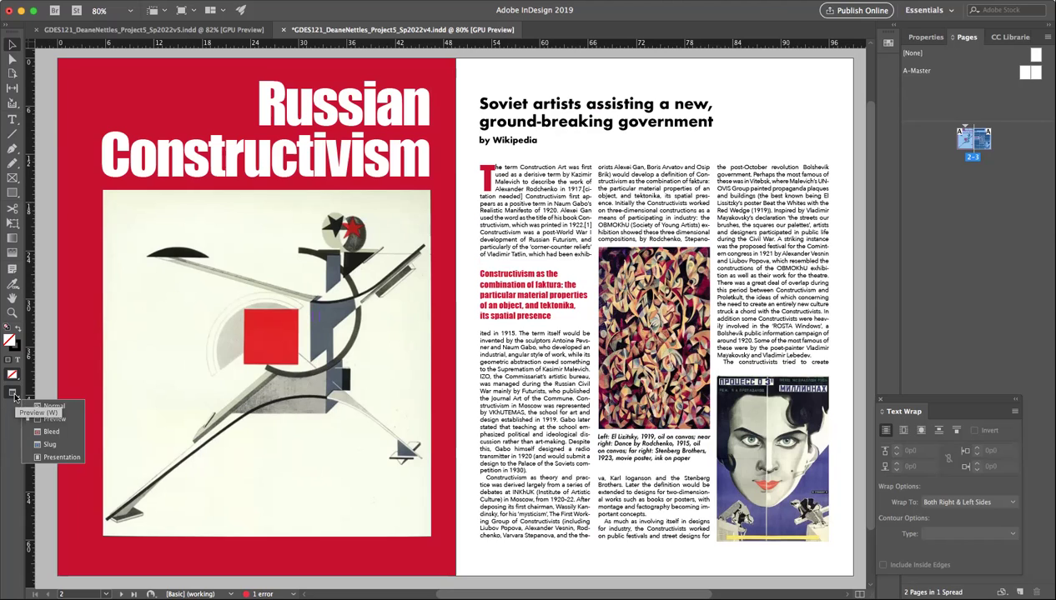
{"action": "left_click", "coordinate": [52, 406]}
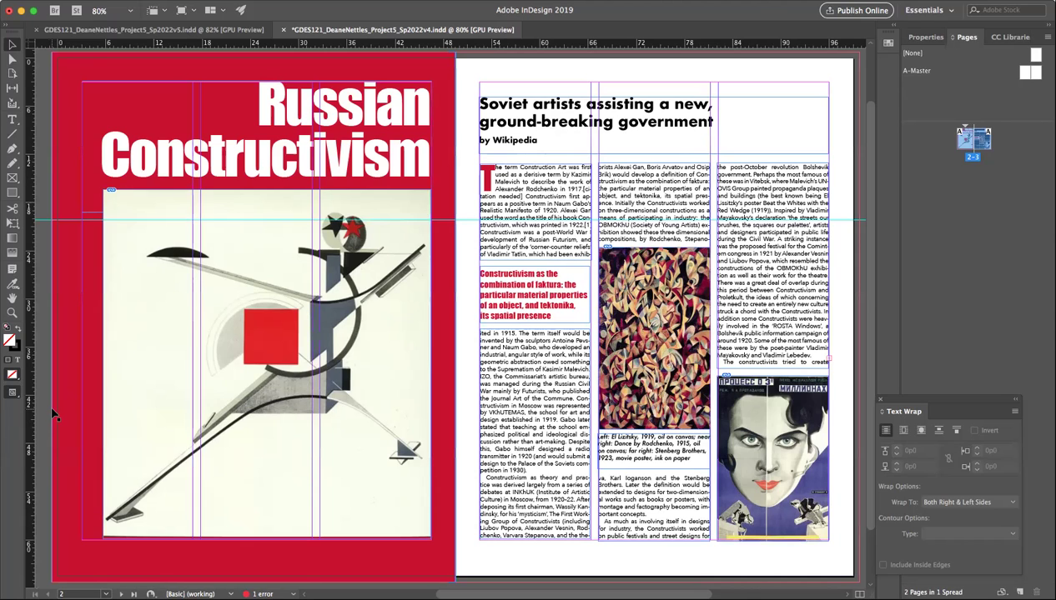
Step: Open the left page of A-Master and check it in the Preview and Normal screen modes
{"action": "double_click", "coordinate": [1027, 75]}
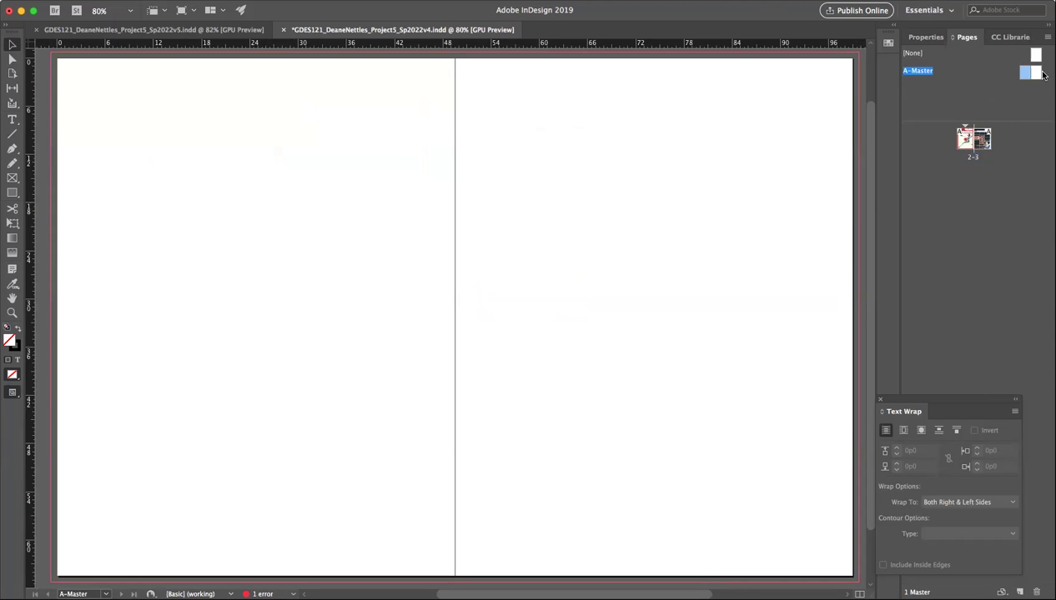
{"action": "left_click_drag", "start_coordinate": [469, 88], "coordinate": [840, 280]}
{"action": "left_click", "coordinate": [13, 393]}
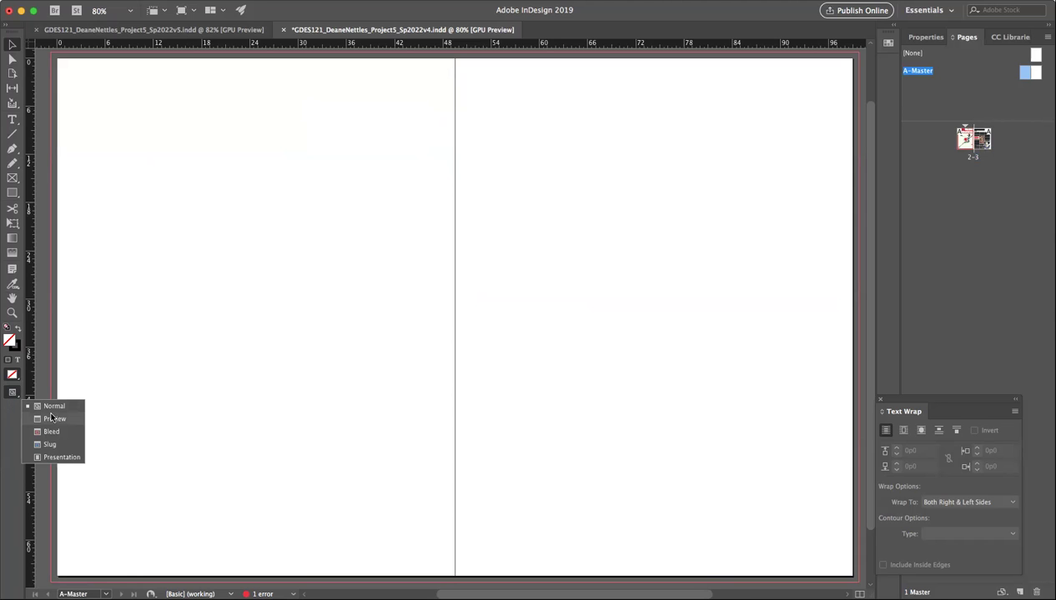
{"action": "left_click", "coordinate": [55, 420]}
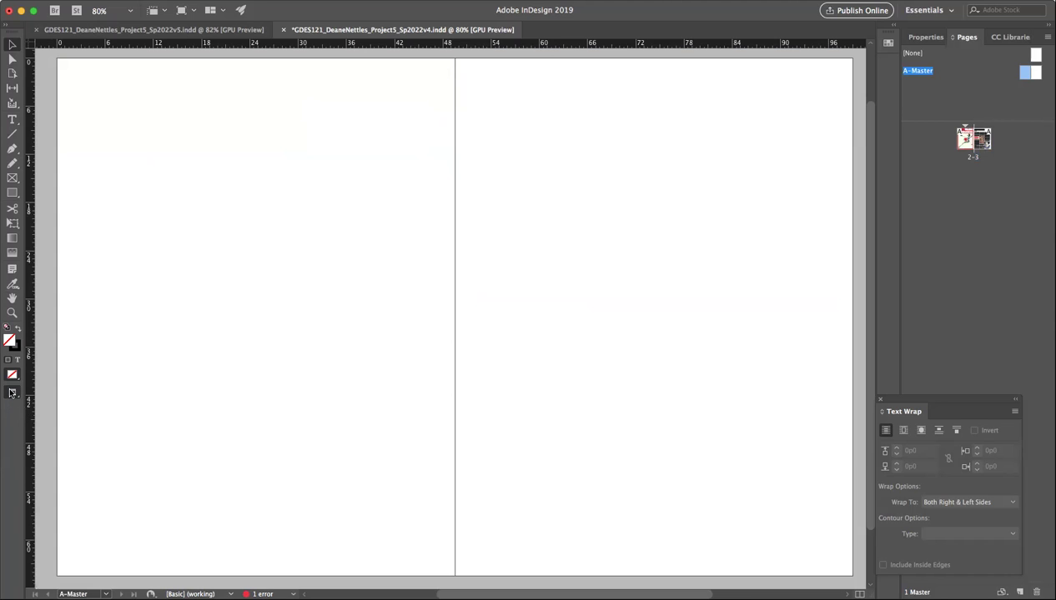
{"action": "left_click", "coordinate": [13, 394]}
{"action": "left_click", "coordinate": [49, 405]}
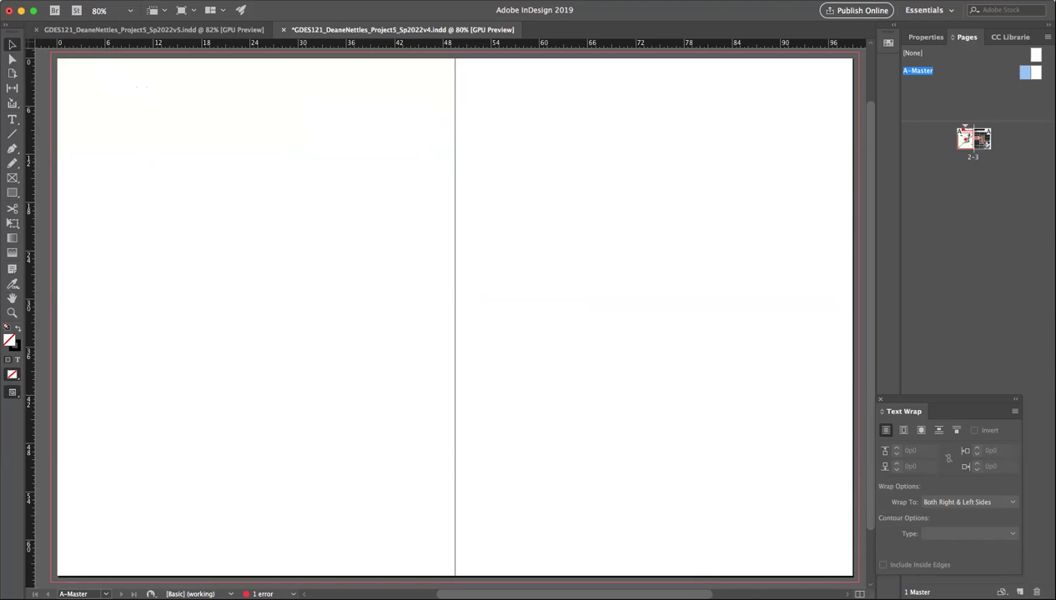
Step: Apply 3p0 top, inside and outside margins, a 4p6 bottom margin and three columns with a 1p0 gutter to A-Master's left page
{"action": "left_click", "coordinate": [148, 4]}
{"action": "left_click", "coordinate": [174, 20]}
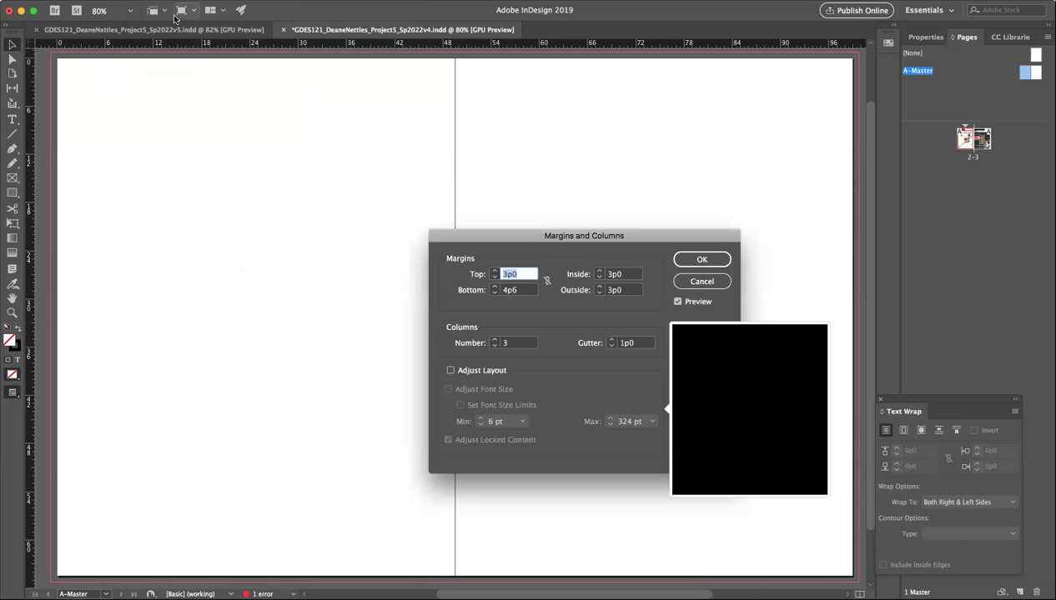
{"action": "left_click", "coordinate": [678, 301]}
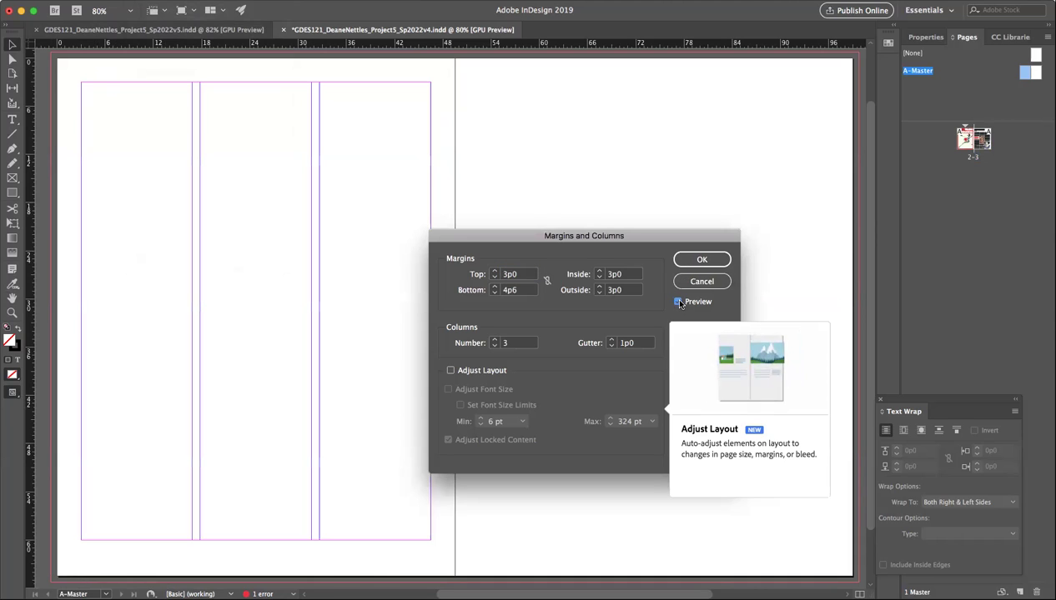
{"action": "left_click", "coordinate": [702, 263]}
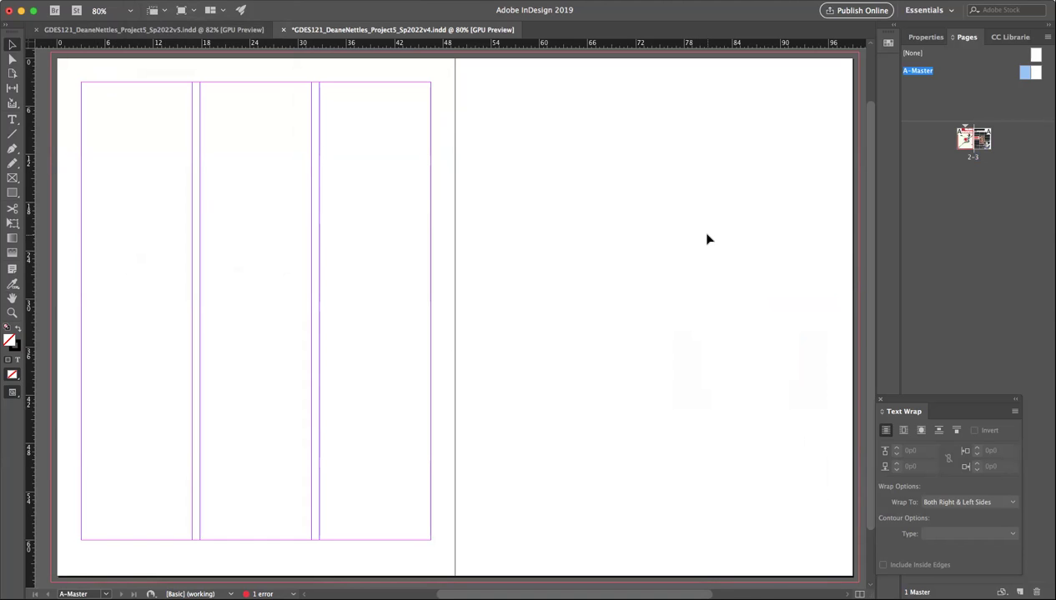
Step: Apply 3p0 top, inside and outside margins, a 4p6 bottom margin and three 1p0-gutter columns to A-Master's right page
{"action": "double_click", "coordinate": [1033, 74]}
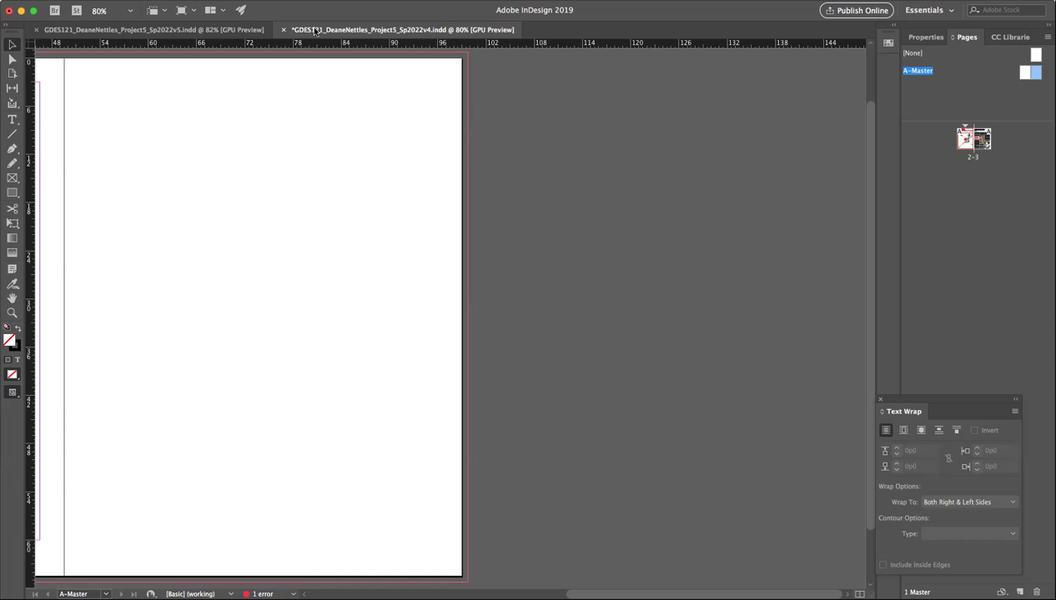
{"action": "left_click", "coordinate": [143, 0]}
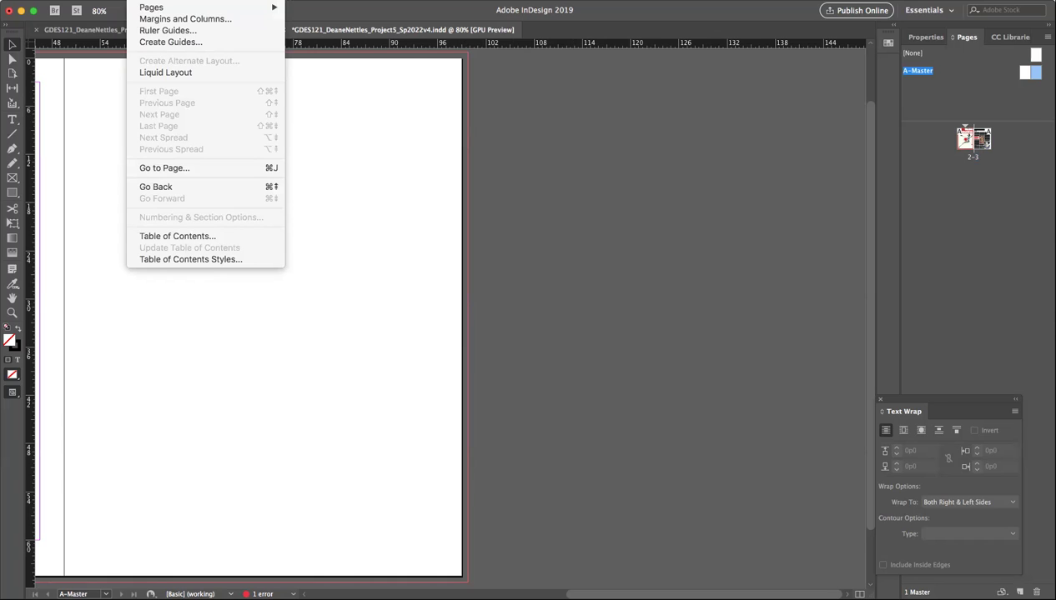
{"action": "left_click", "coordinate": [156, 20]}
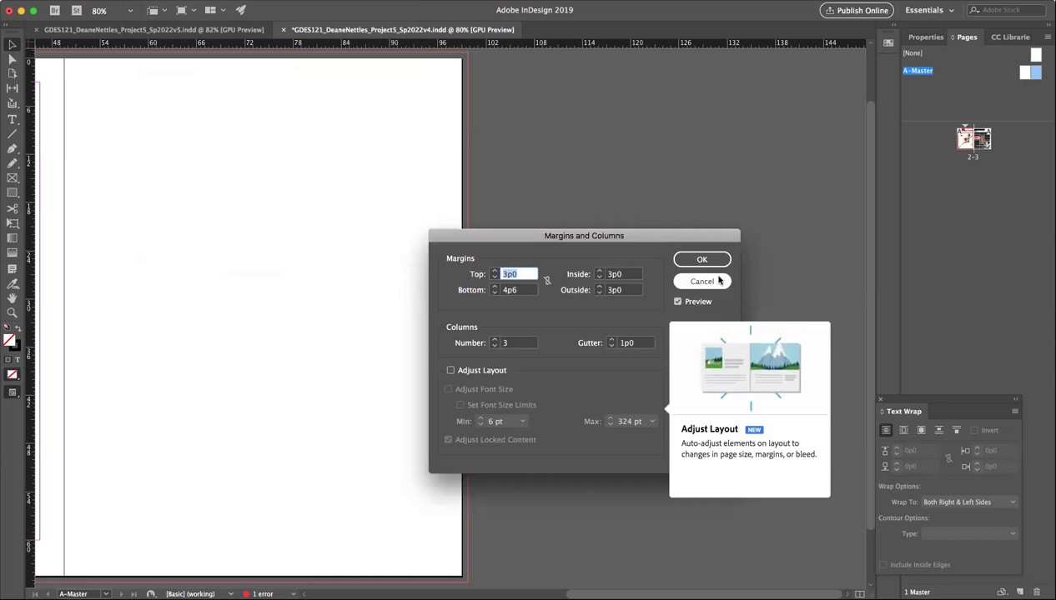
{"action": "left_click", "coordinate": [677, 303]}
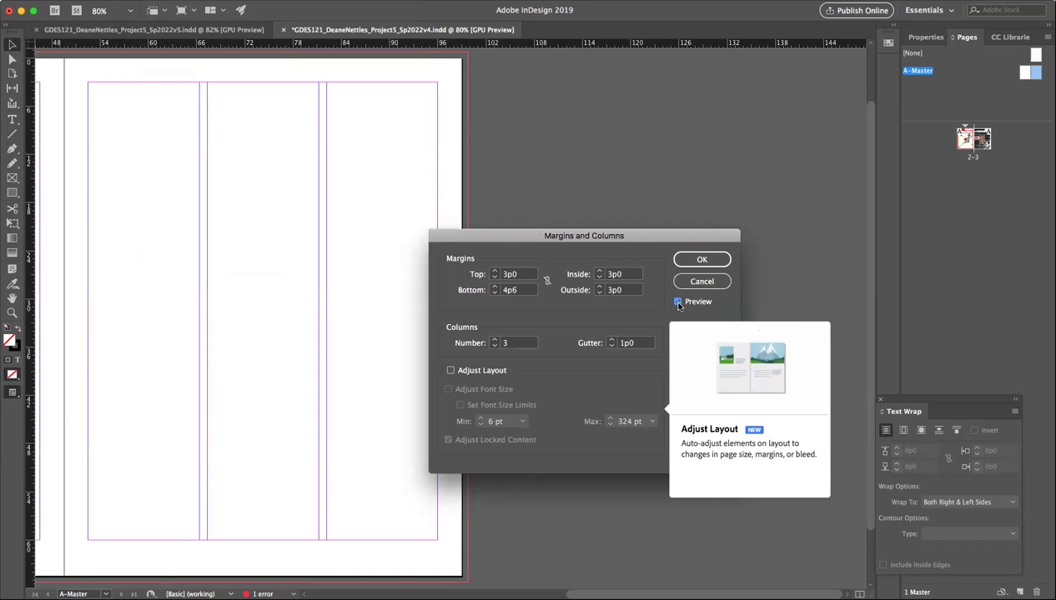
{"action": "left_click", "coordinate": [706, 262]}
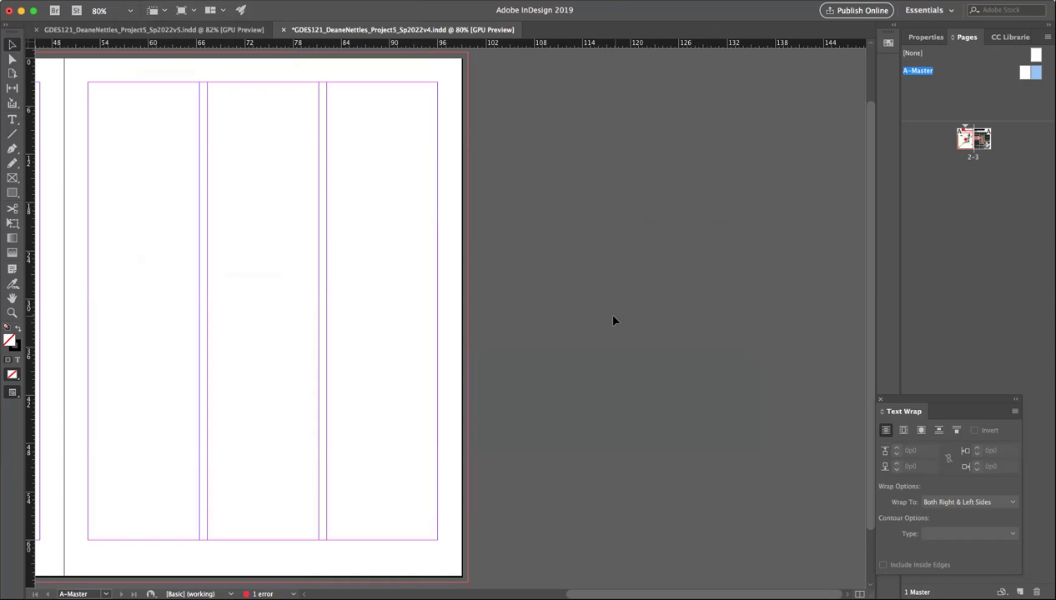
{"action": "scroll", "coordinate": [613, 320], "scroll_direction": "left", "scroll_amount": 6}
{"action": "scroll", "coordinate": [610, 319], "scroll_direction": "left", "scroll_amount": 2}
{"action": "scroll", "coordinate": [610, 319], "scroll_direction": "right", "scroll_amount": 1}
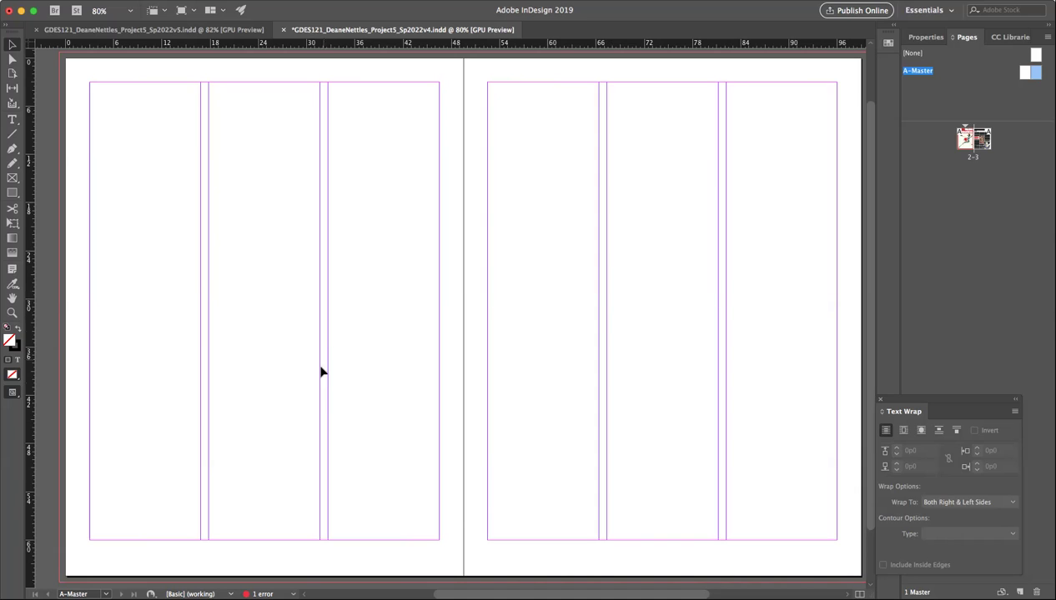
Step: Add pages 4 and 5 as a new facing spread from A-Master's left and right pages, below spread 2-3
{"action": "left_click", "coordinate": [1023, 74]}
{"action": "left_click_drag", "start_coordinate": [1023, 74], "coordinate": [949, 173]}
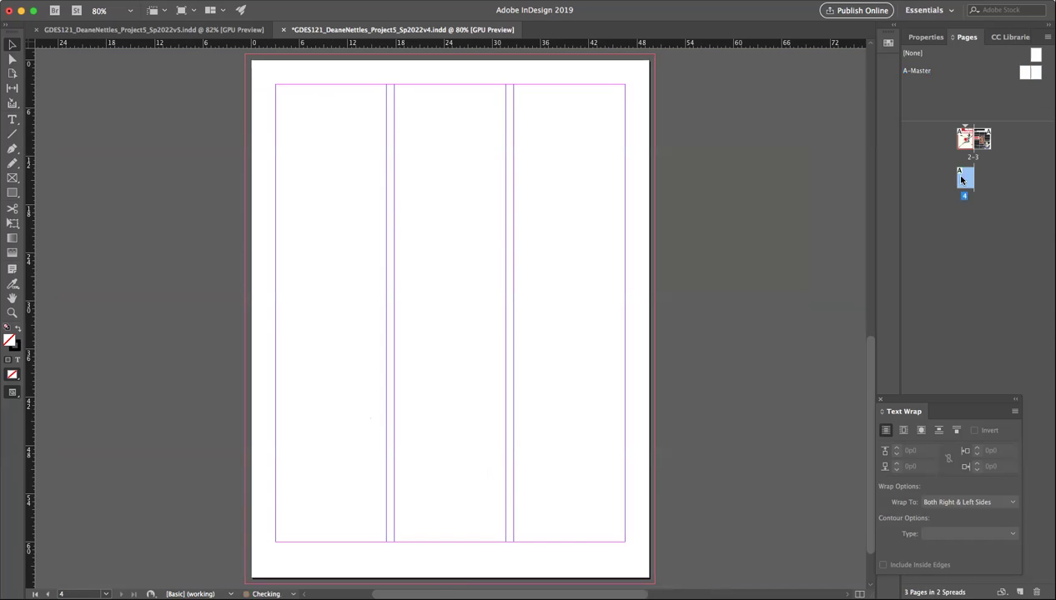
{"action": "left_click_drag", "start_coordinate": [1034, 75], "coordinate": [975, 180]}
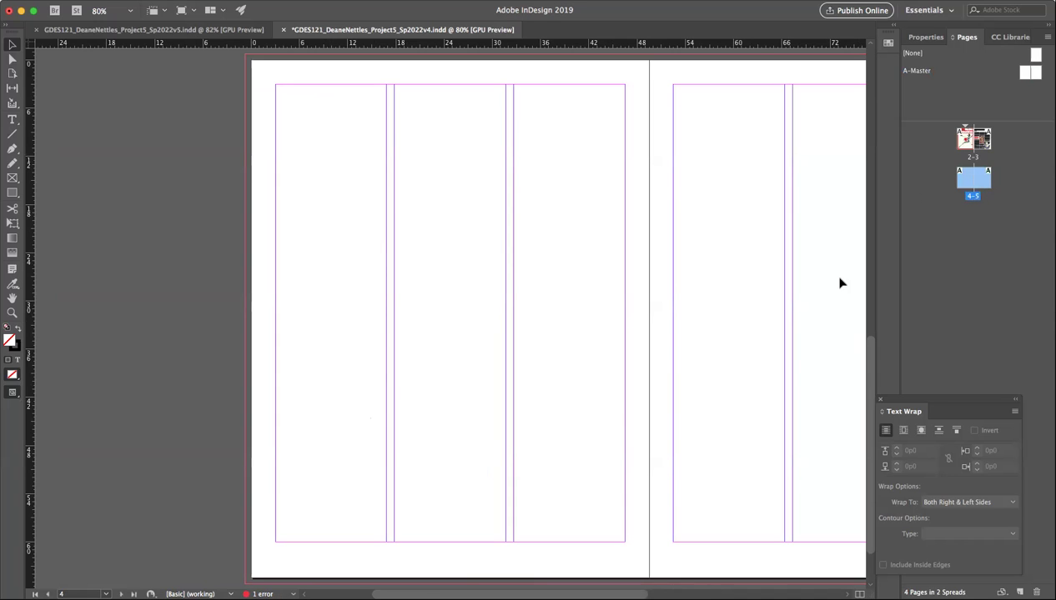
Step: Add pages 6 and 7 as a new facing spread from A-Master's left and right pages, below spread 4-5
{"action": "scroll", "coordinate": [667, 304], "scroll_direction": "right", "scroll_amount": 10}
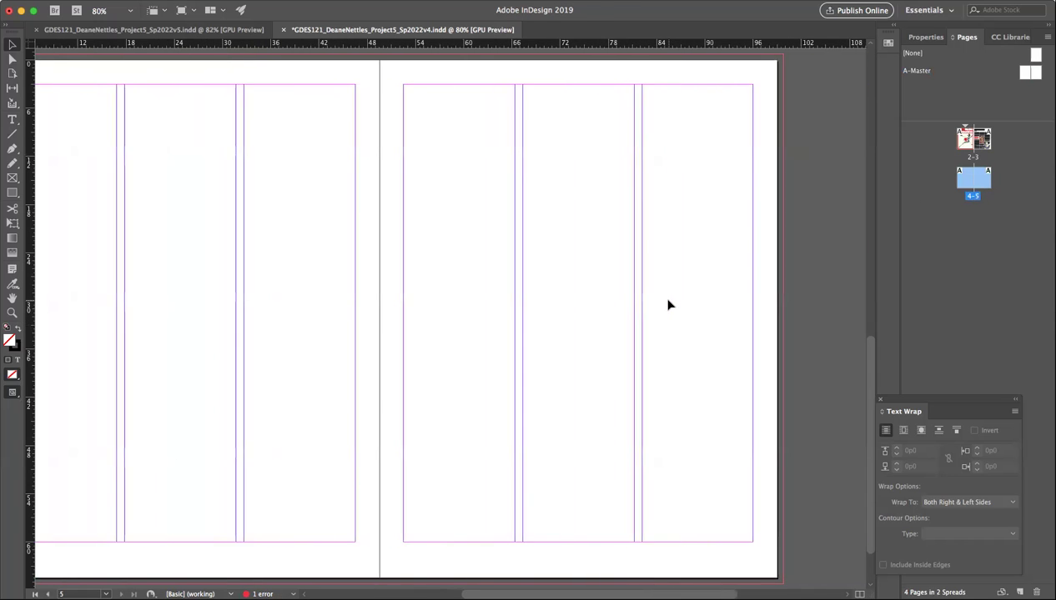
{"action": "scroll", "coordinate": [667, 304], "scroll_direction": "left", "scroll_amount": 4}
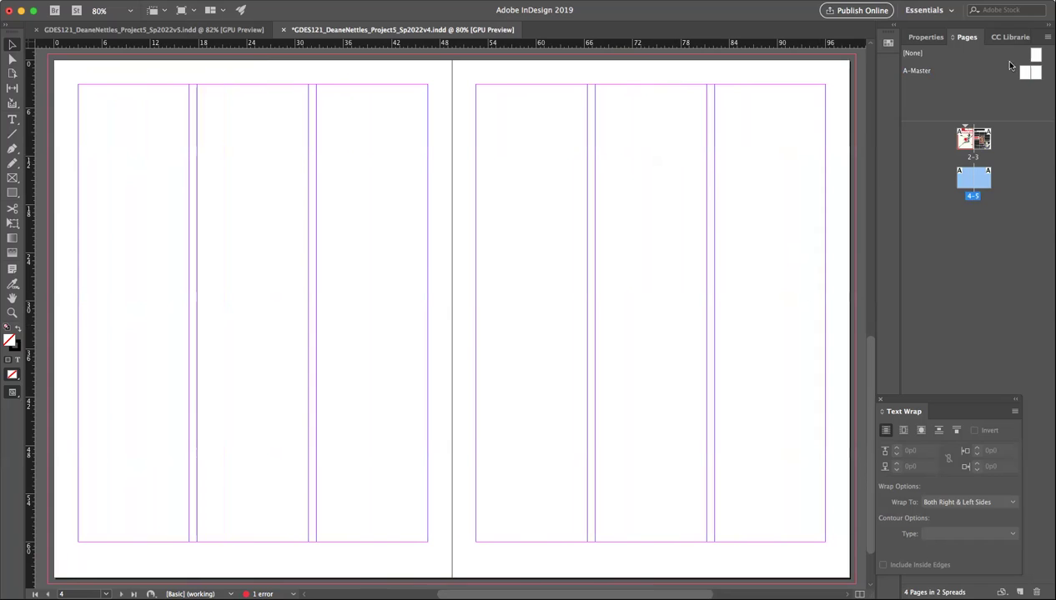
{"action": "left_click_drag", "start_coordinate": [1022, 75], "coordinate": [963, 221]}
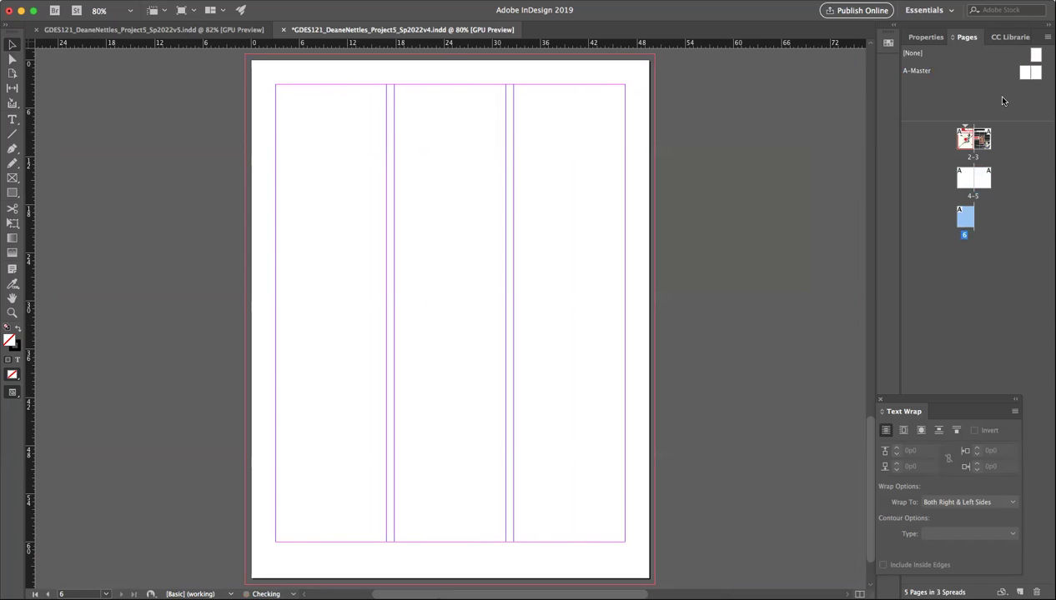
{"action": "left_click_drag", "start_coordinate": [1001, 187], "coordinate": [983, 220]}
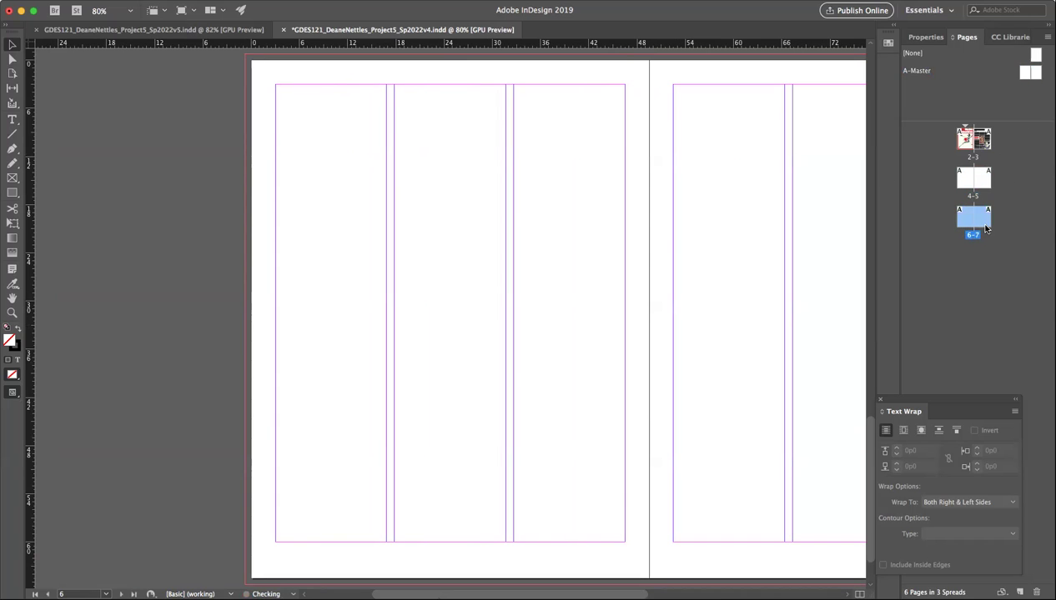
{"action": "scroll", "coordinate": [796, 201], "scroll_direction": "right", "scroll_amount": 5}
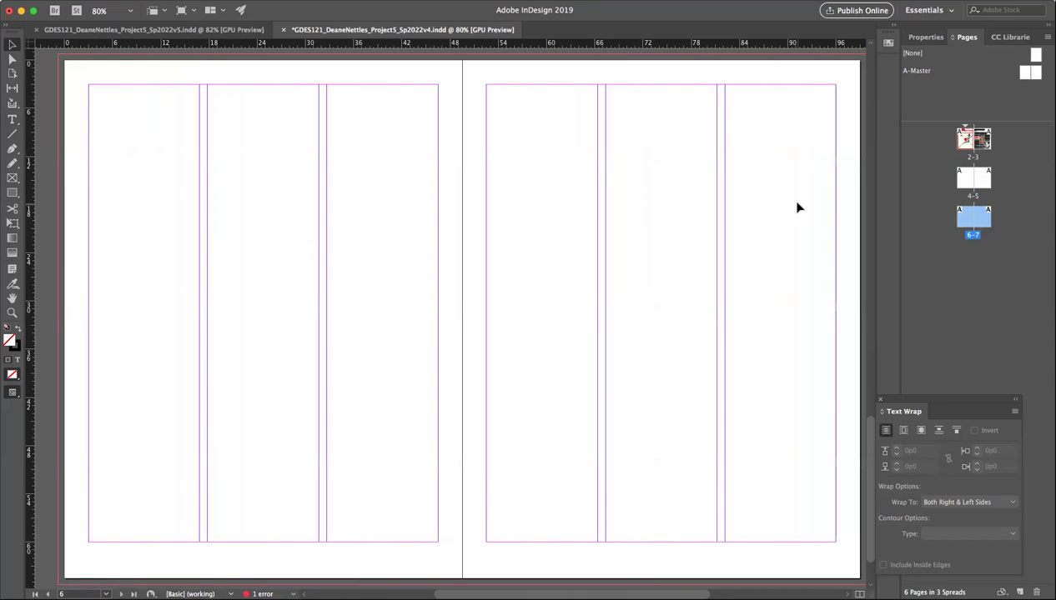
{"action": "scroll", "coordinate": [796, 208], "scroll_direction": "right", "scroll_amount": 3}
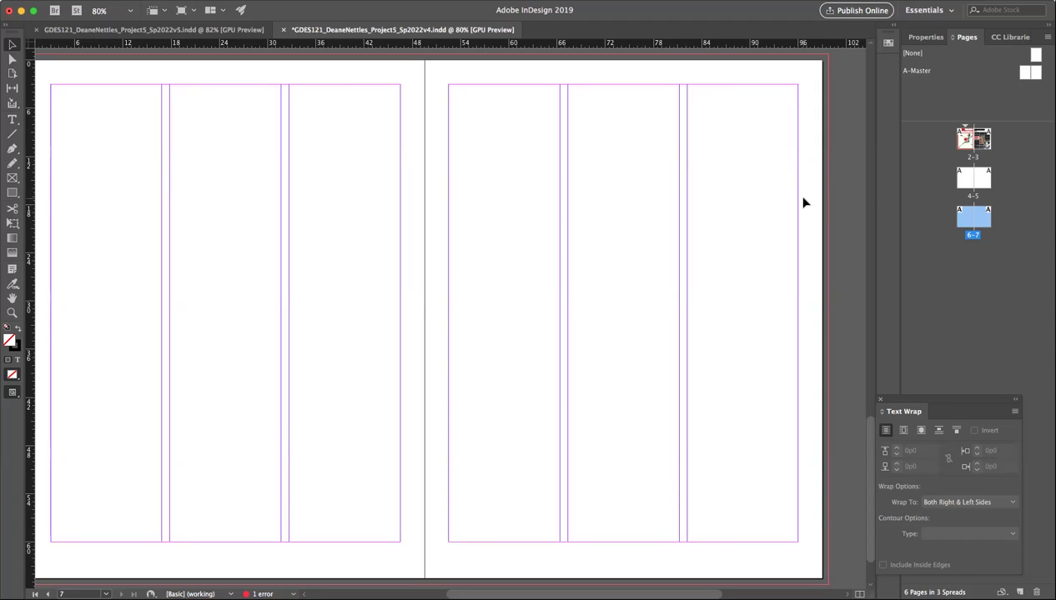
Step: Set both pages of A-Master to two columns, using Margins and Columns
{"action": "double_click", "coordinate": [1027, 74]}
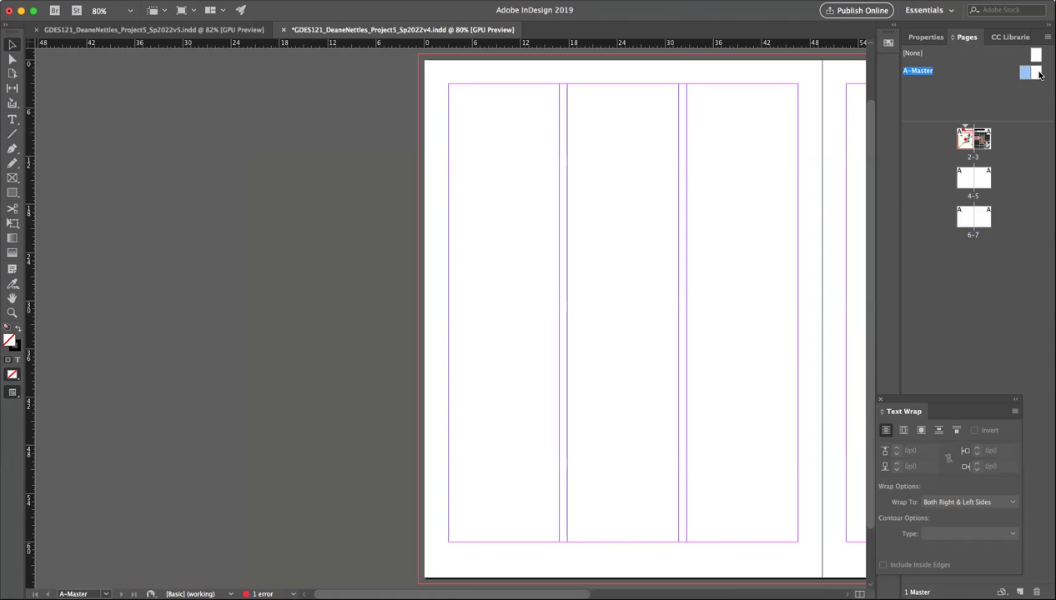
{"action": "left_click", "coordinate": [1028, 80]}
{"action": "left_click", "coordinate": [146, 0]}
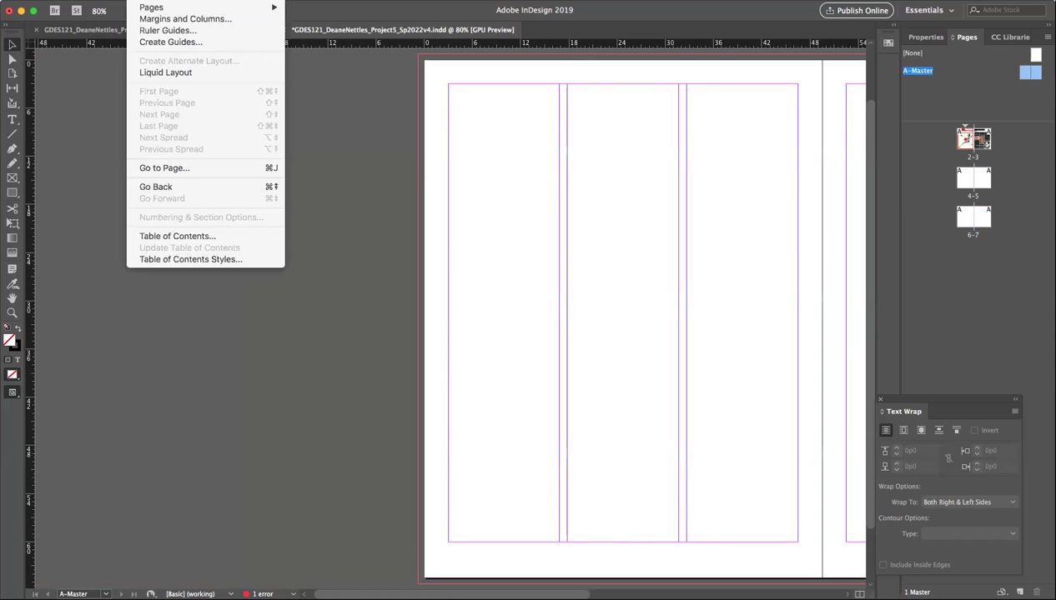
{"action": "left_click", "coordinate": [149, 20]}
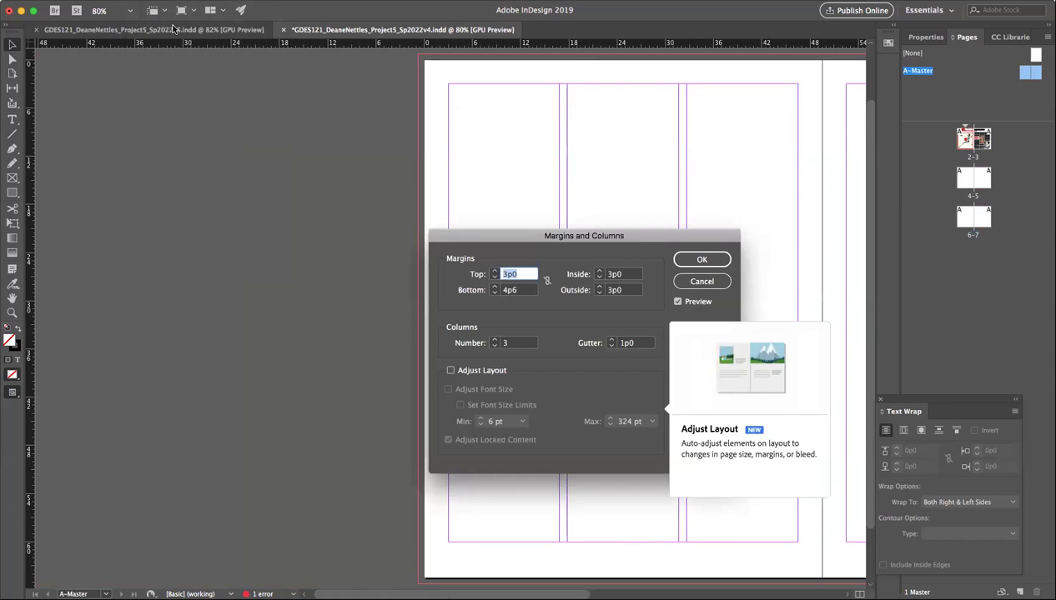
{"action": "left_click", "coordinate": [495, 348]}
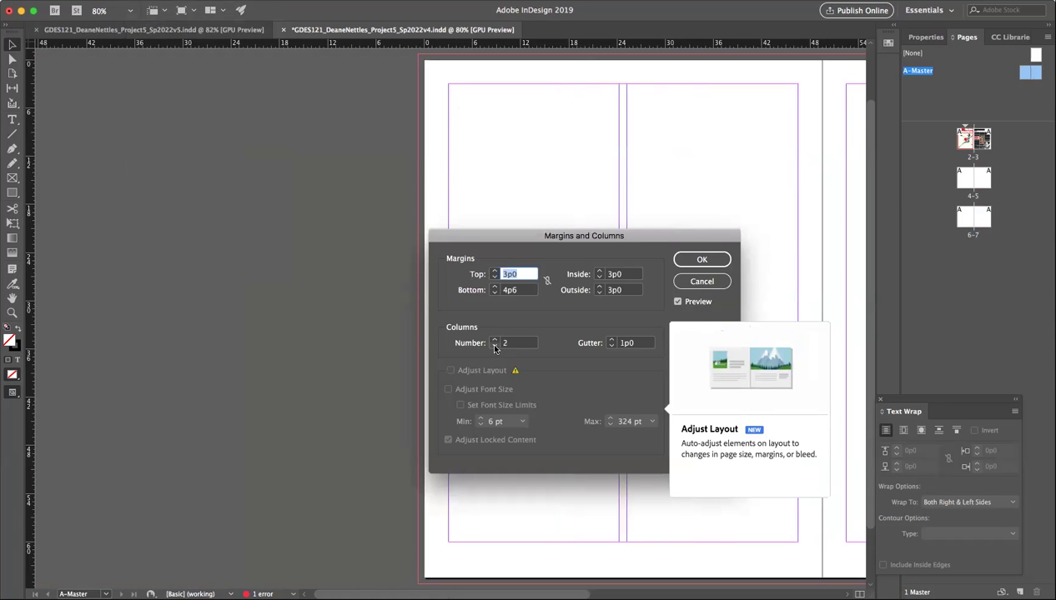
{"action": "left_click", "coordinate": [701, 261]}
{"action": "scroll", "coordinate": [699, 262], "scroll_direction": "right", "scroll_amount": 5}
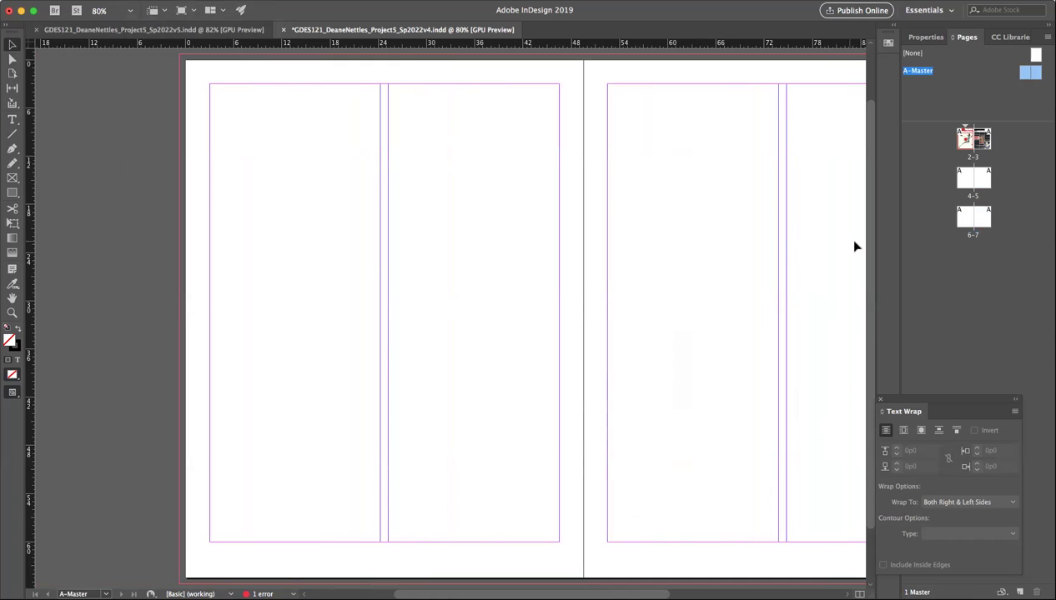
Step: Check how the column guides from A-Master appear on spreads 2-3, 4-5 and 6-7
{"action": "double_click", "coordinate": [959, 144]}
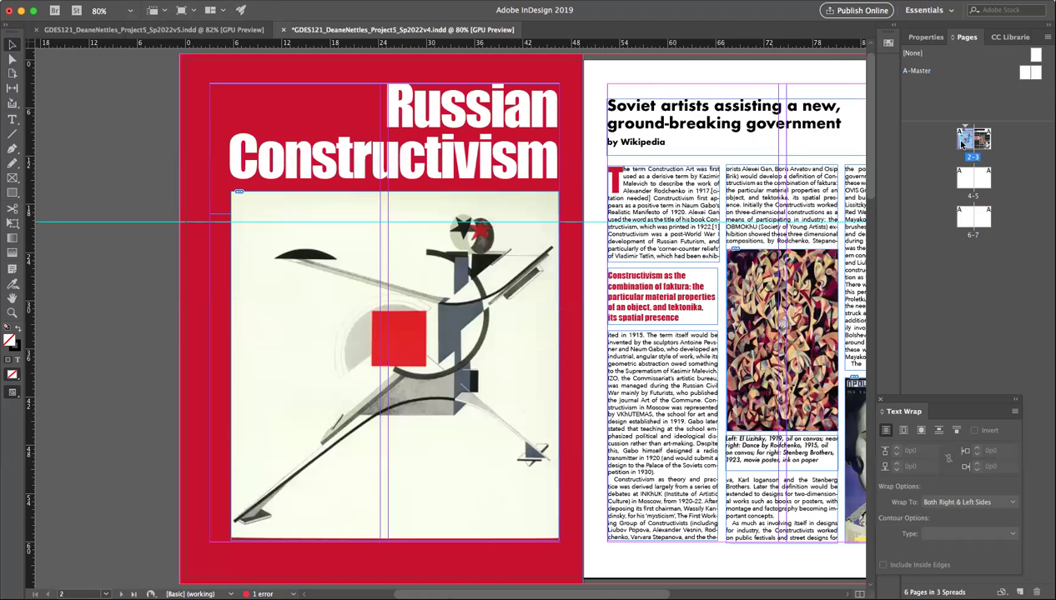
{"action": "scroll", "coordinate": [722, 217], "scroll_direction": "right", "scroll_amount": 5}
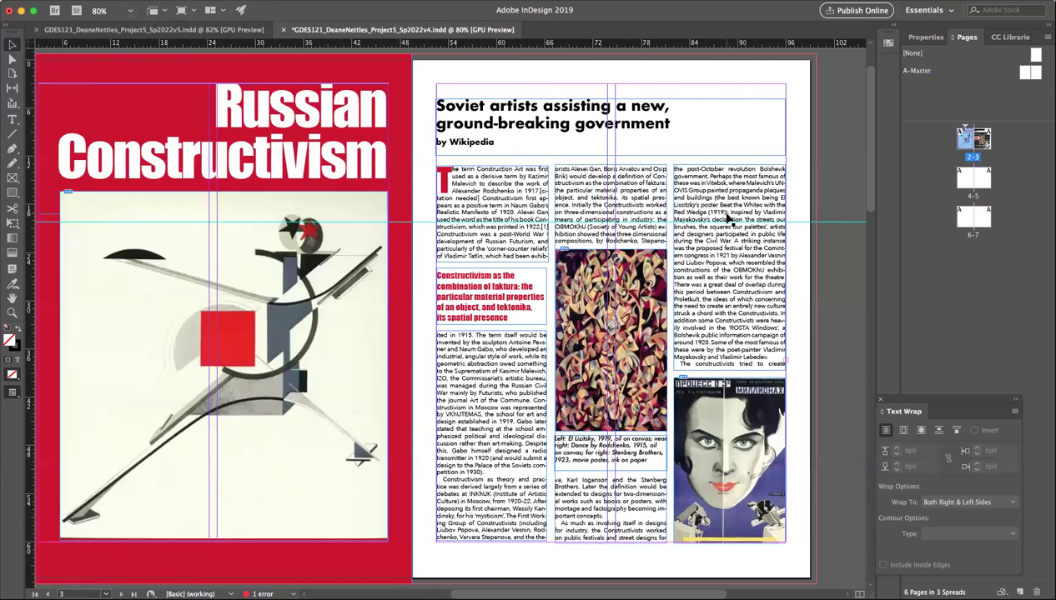
{"action": "left_click", "coordinate": [962, 179]}
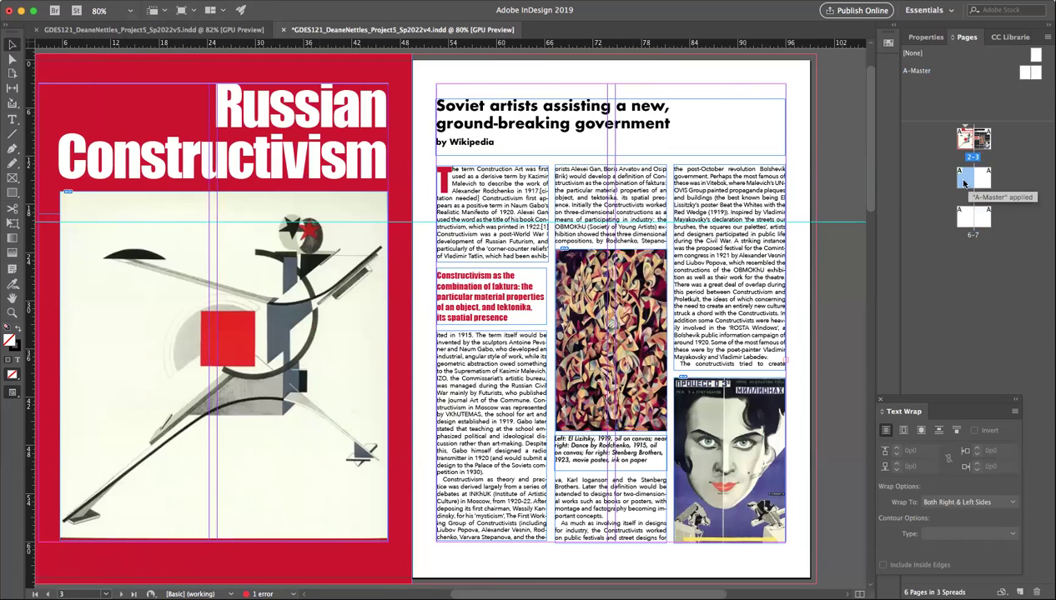
{"action": "double_click", "coordinate": [965, 184]}
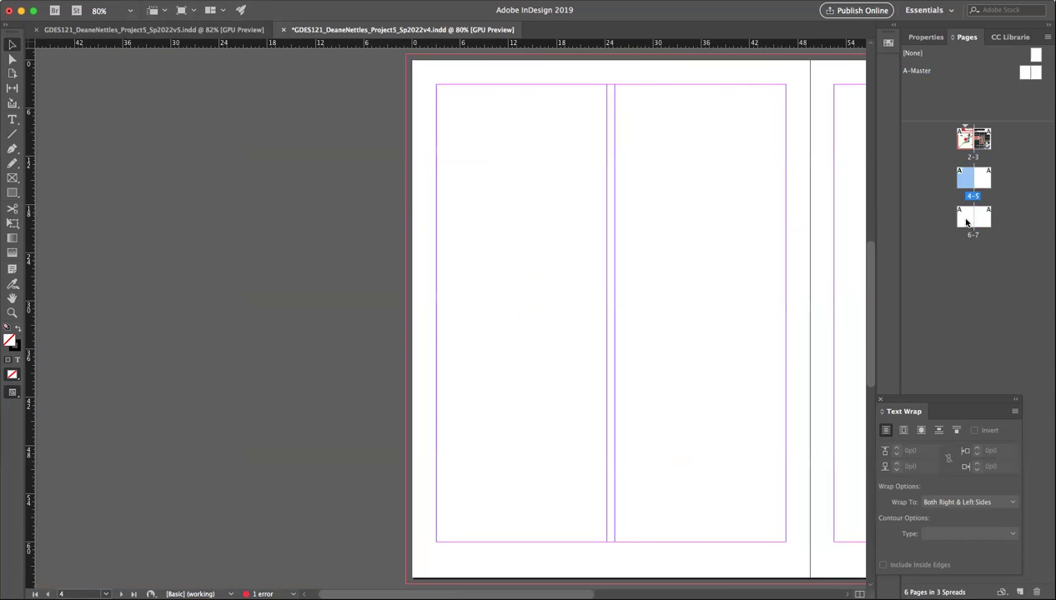
{"action": "double_click", "coordinate": [965, 219]}
{"action": "key", "text": "super+alt+0"}
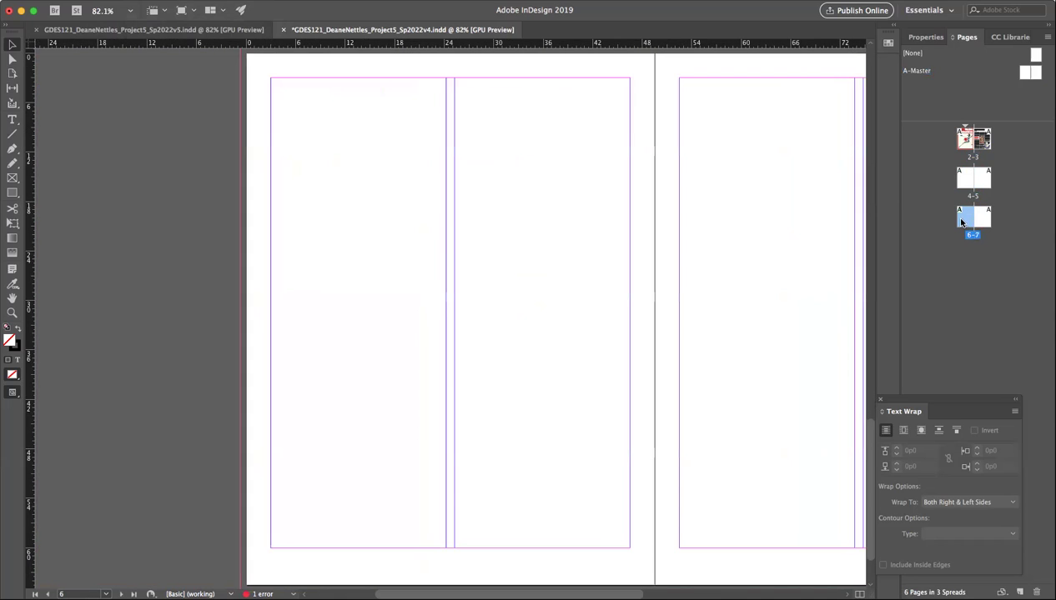
{"action": "scroll", "coordinate": [763, 212], "scroll_direction": "right", "scroll_amount": 5}
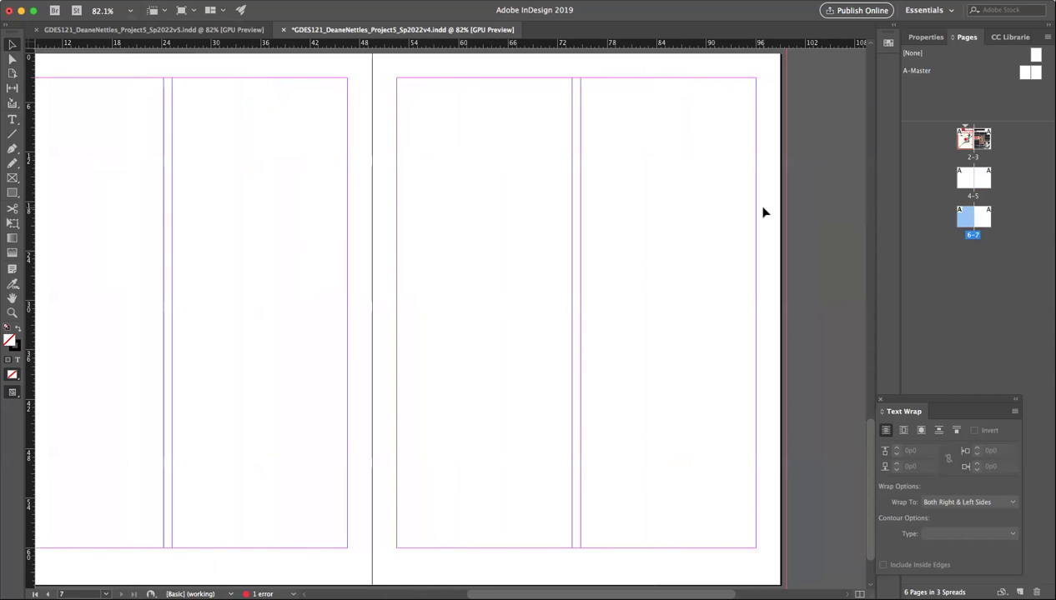
{"action": "scroll", "coordinate": [763, 212], "scroll_direction": "left", "scroll_amount": 1}
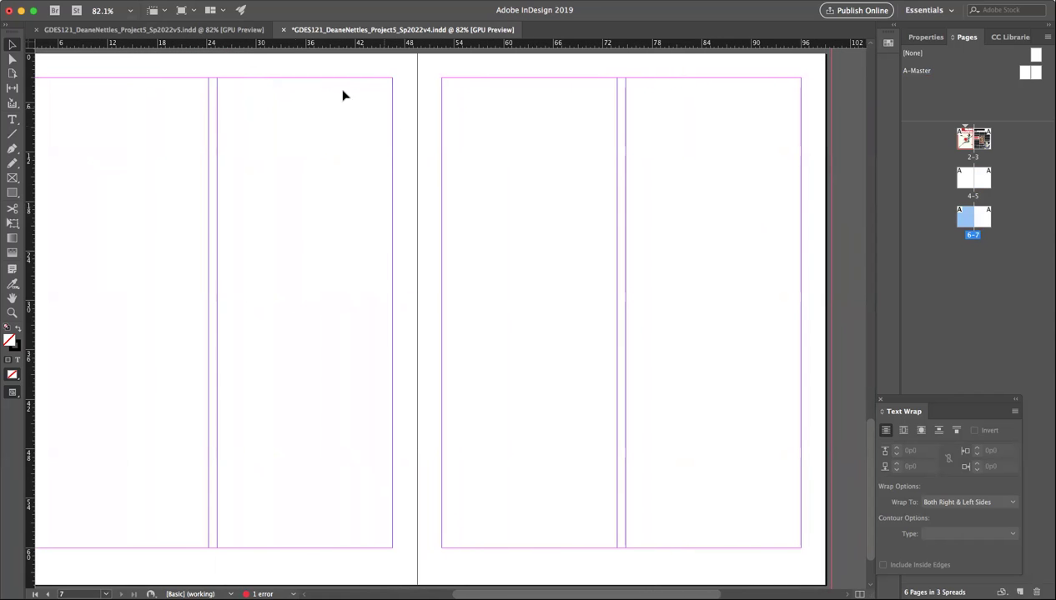
Step: Set both pages of A-Master back to three columns, using Margins and Columns
{"action": "left_click", "coordinate": [146, 0]}
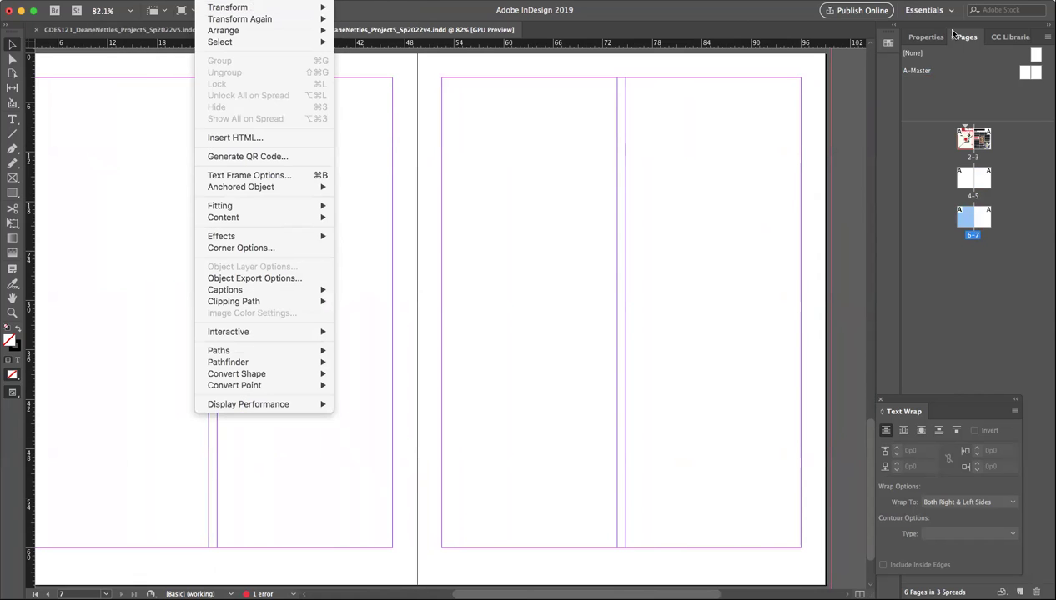
{"action": "left_click", "coordinate": [1024, 77]}
{"action": "double_click", "coordinate": [1024, 77]}
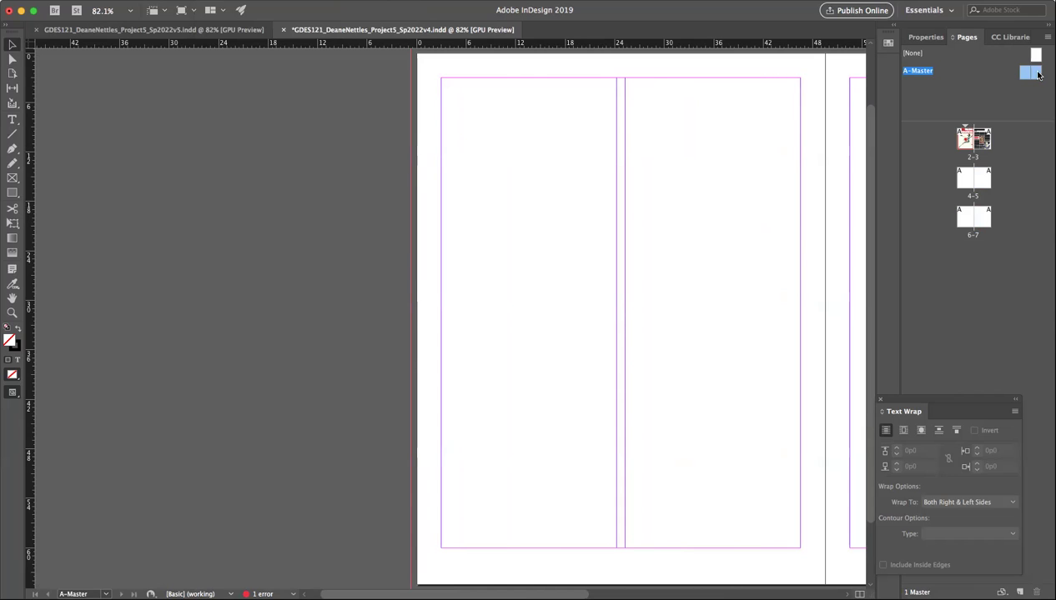
{"action": "left_click", "coordinate": [146, 0]}
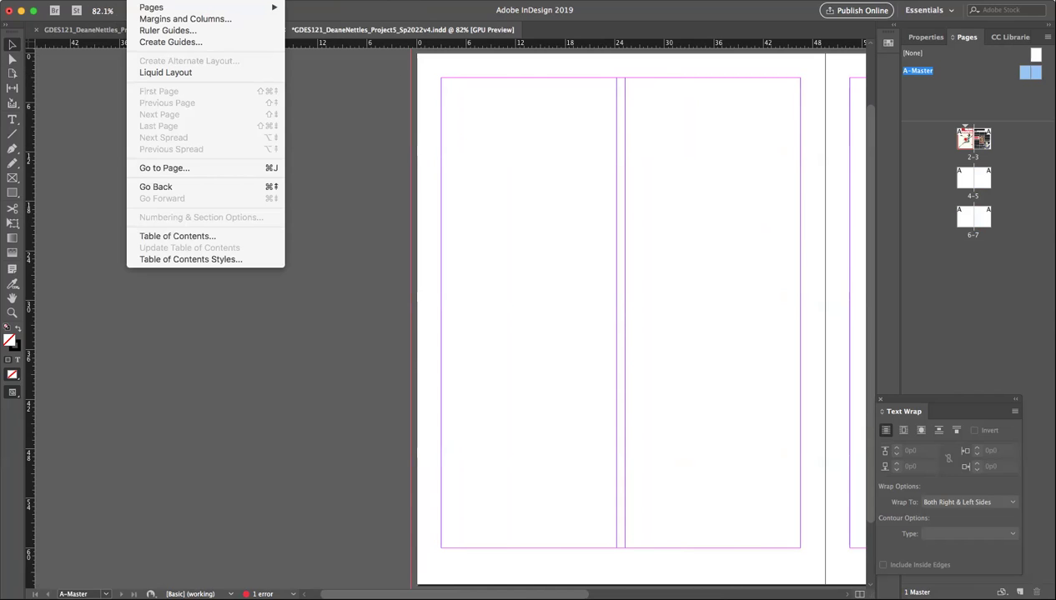
{"action": "left_click", "coordinate": [159, 19]}
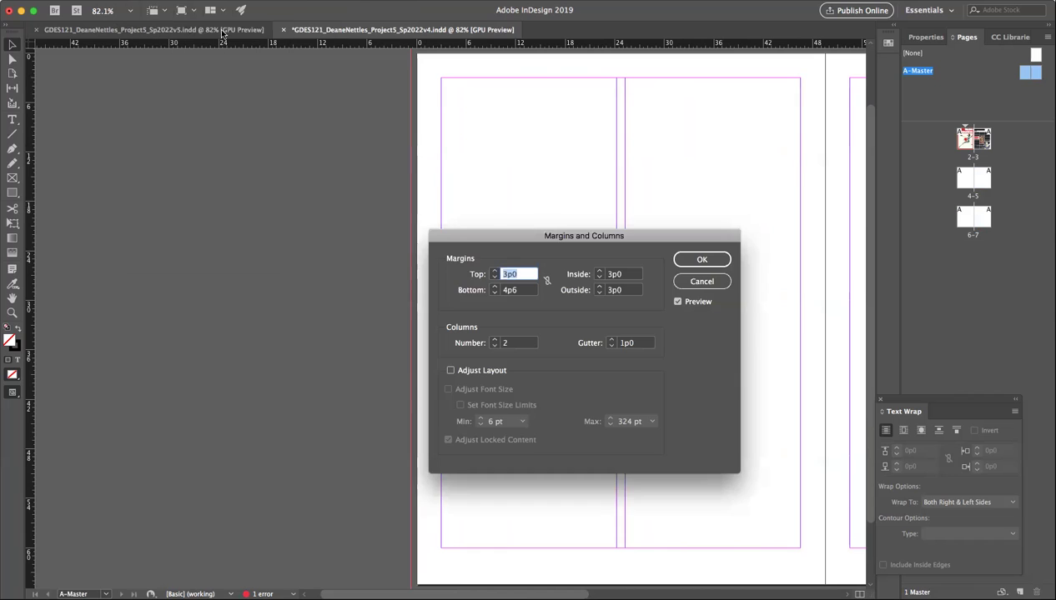
{"action": "left_click", "coordinate": [494, 340]}
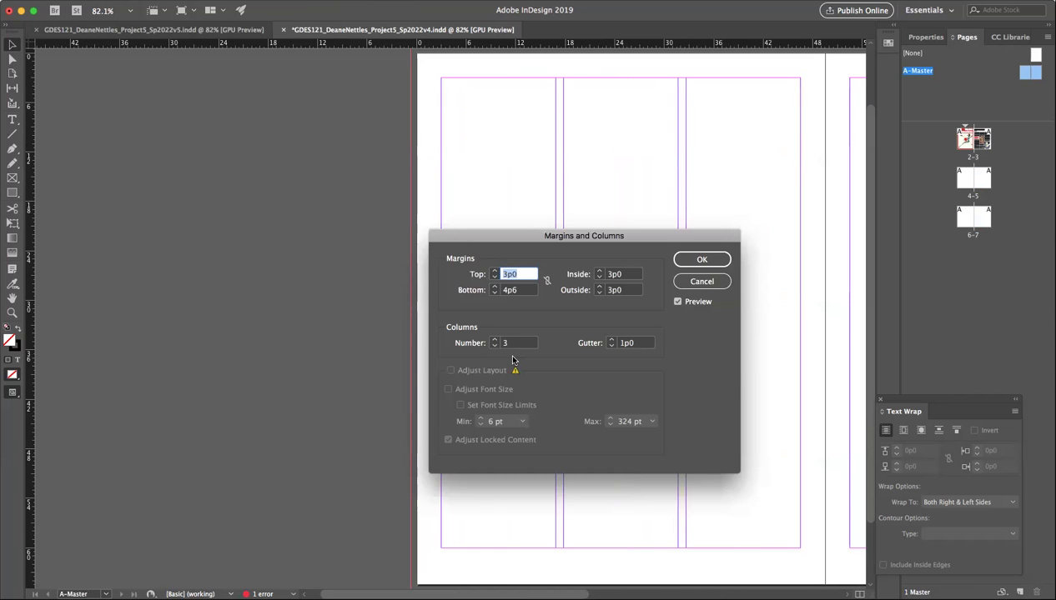
{"action": "left_click", "coordinate": [703, 259]}
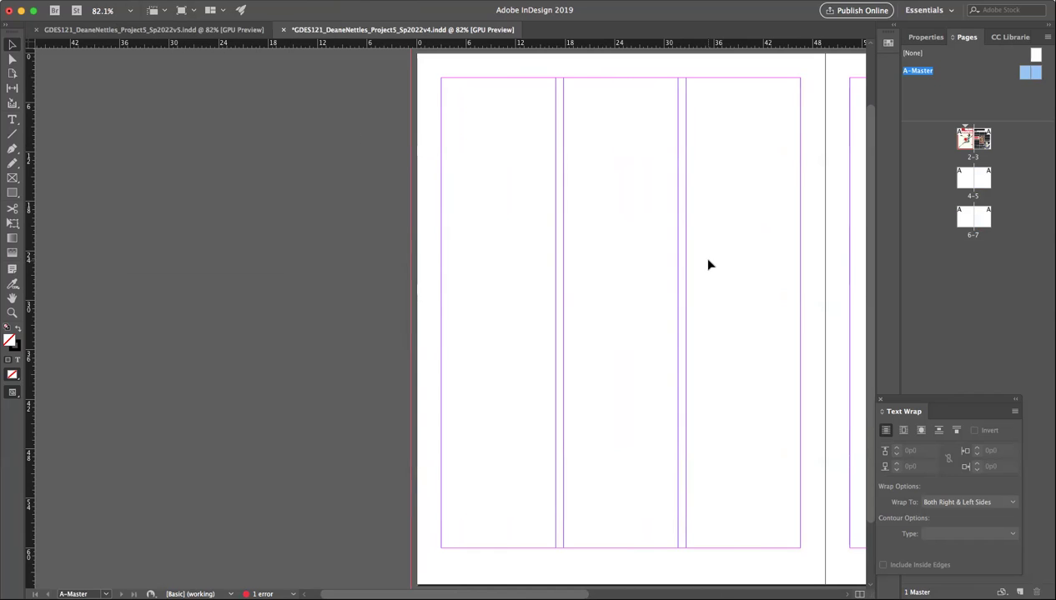
Step: Check the column guides on pages 2 and 3 and on spread 4-5 against the A-Master layout
{"action": "left_click", "coordinate": [966, 140]}
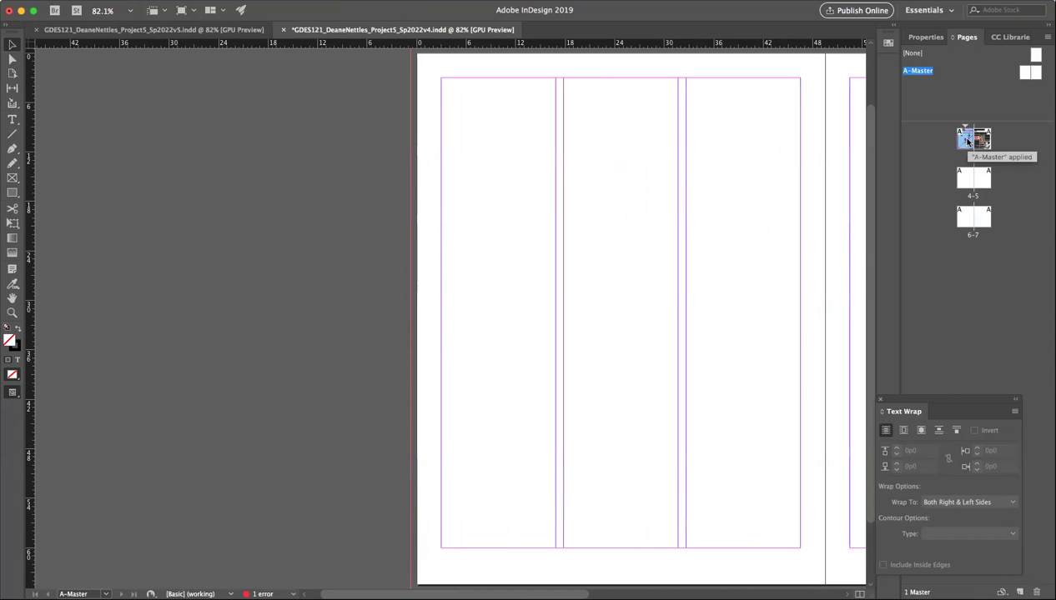
{"action": "double_click", "coordinate": [968, 142]}
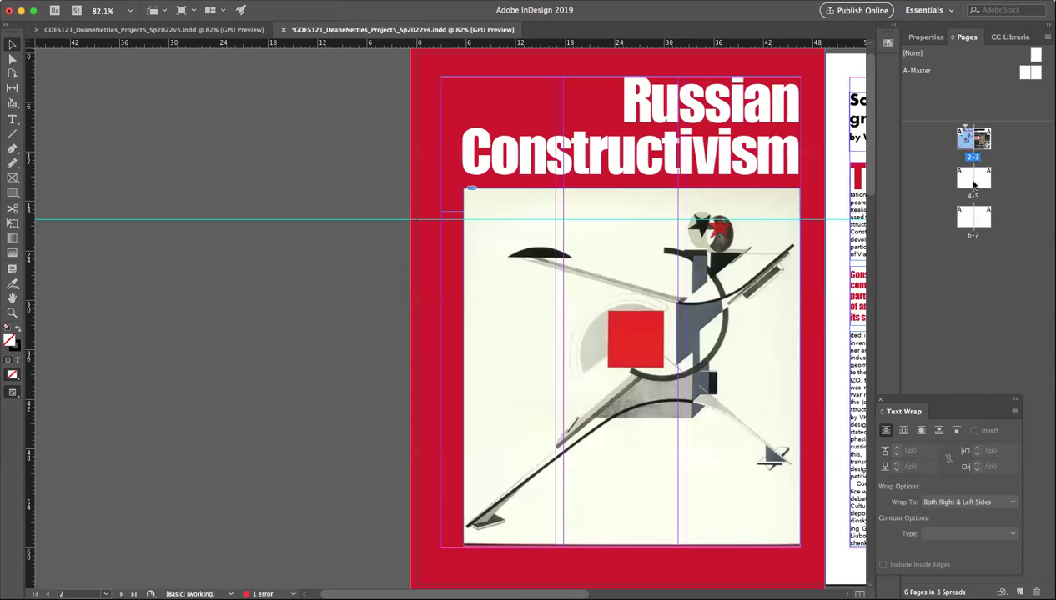
{"action": "double_click", "coordinate": [971, 182]}
{"action": "scroll", "coordinate": [782, 231], "scroll_direction": "right", "scroll_amount": 8}
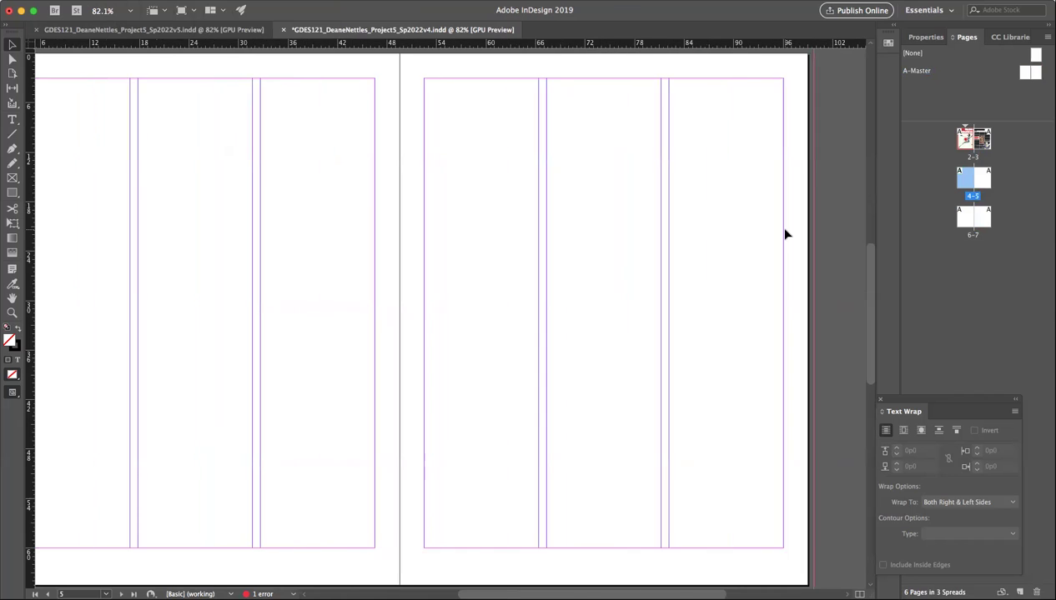
{"action": "double_click", "coordinate": [974, 142]}
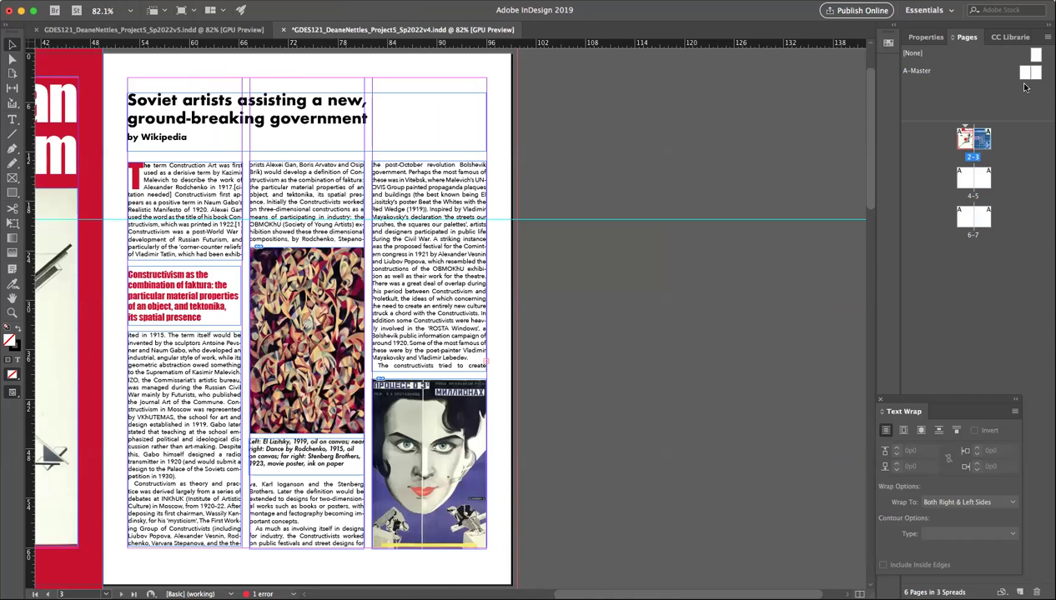
Step: Draw a rectangle about 48p10 wide and 26p10 high across the spine in the upper half of the A-Master spread
{"action": "double_click", "coordinate": [1023, 74]}
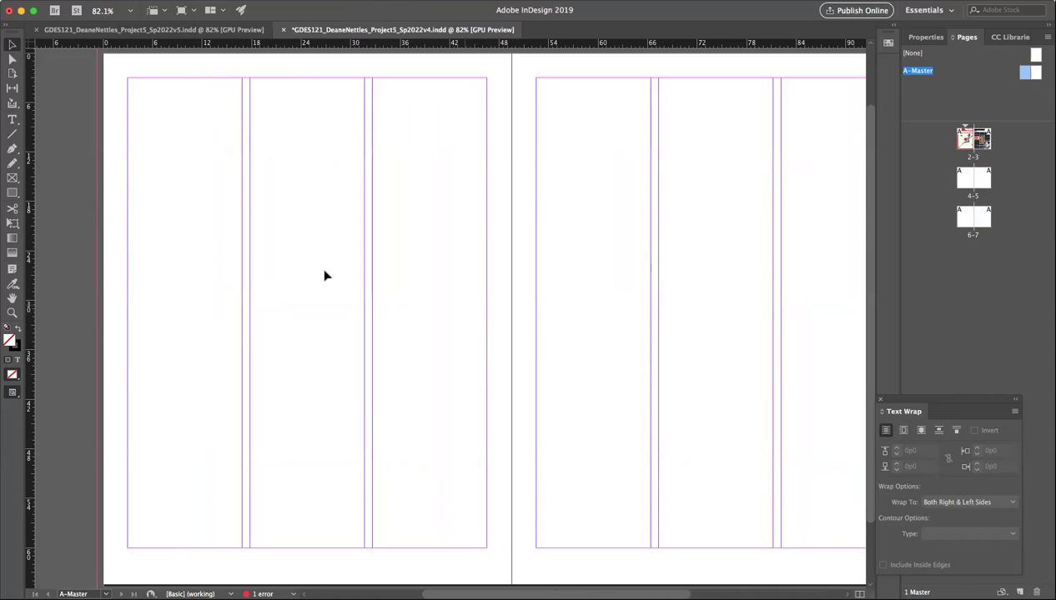
{"action": "left_click", "coordinate": [12, 193]}
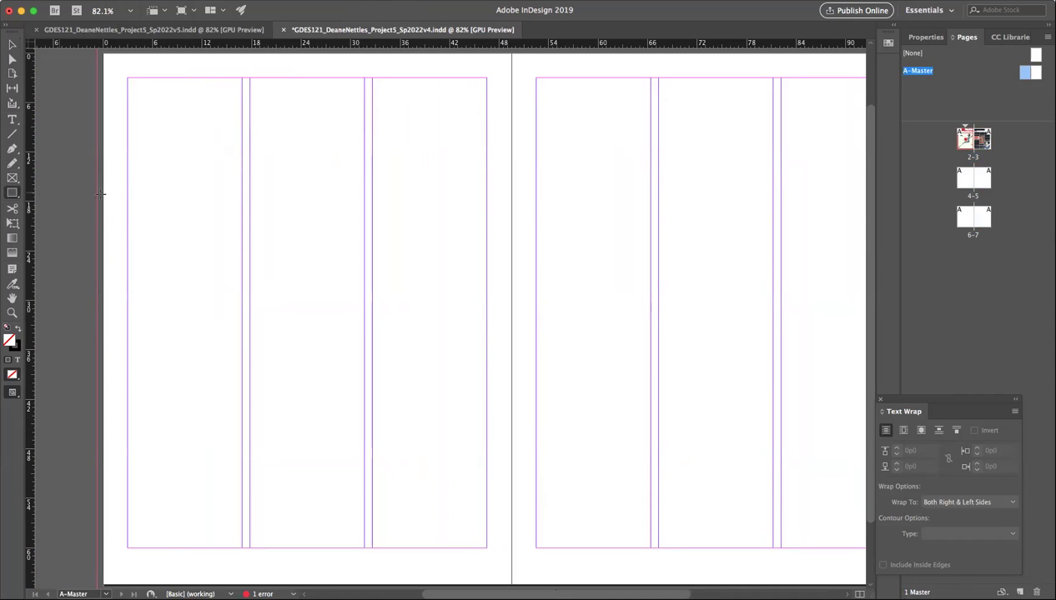
{"action": "left_click_drag", "start_coordinate": [327, 146], "coordinate": [728, 371]}
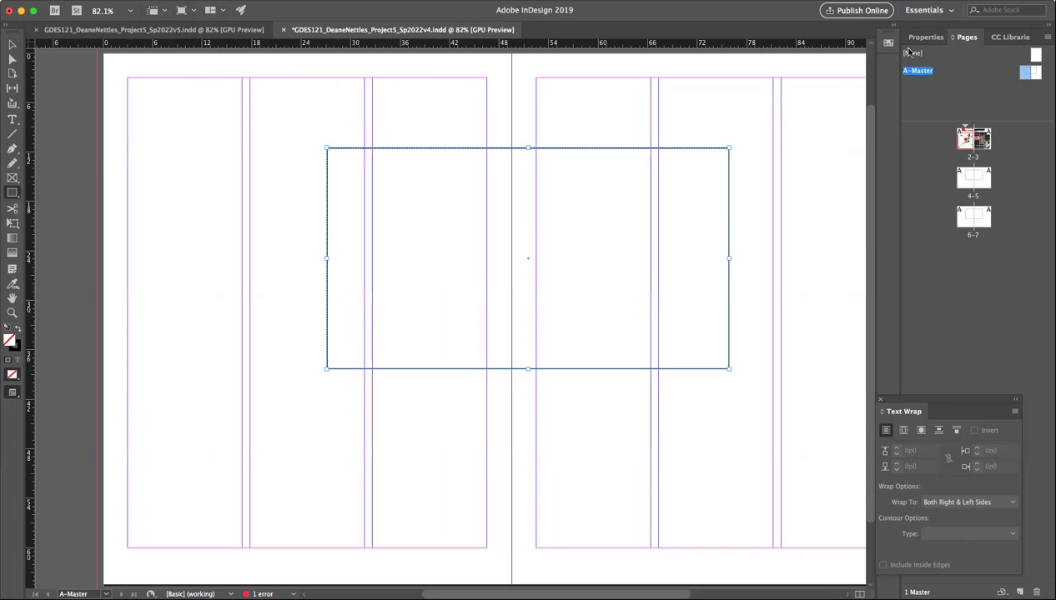
Step: Fill the A-Master rectangle with the red C=15 M=100 Y=100 K=0 swatch and set its stroke to 0 pt
{"action": "left_click", "coordinate": [926, 38]}
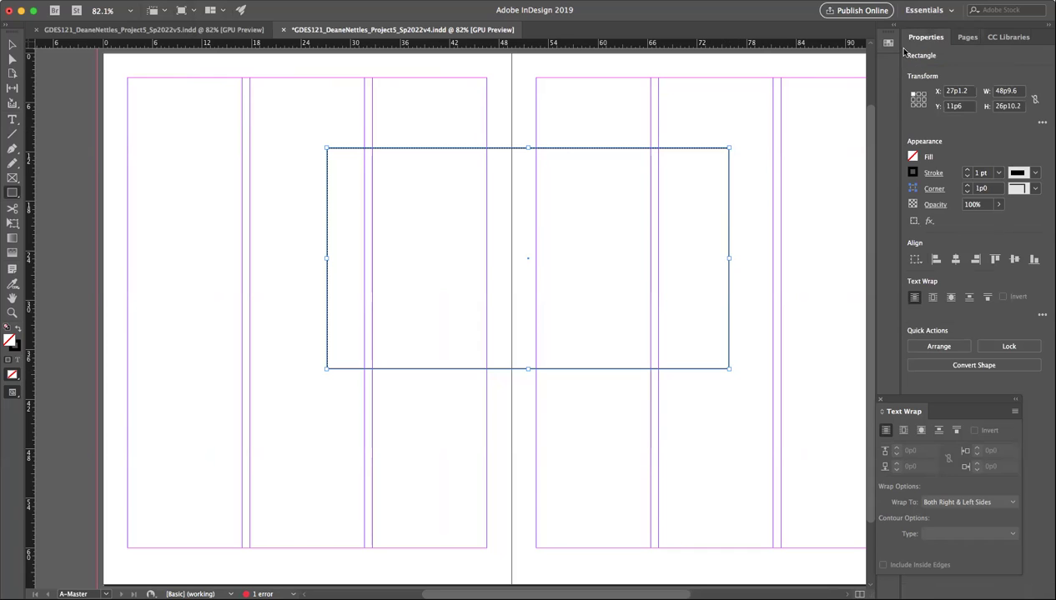
{"action": "left_click", "coordinate": [913, 157]}
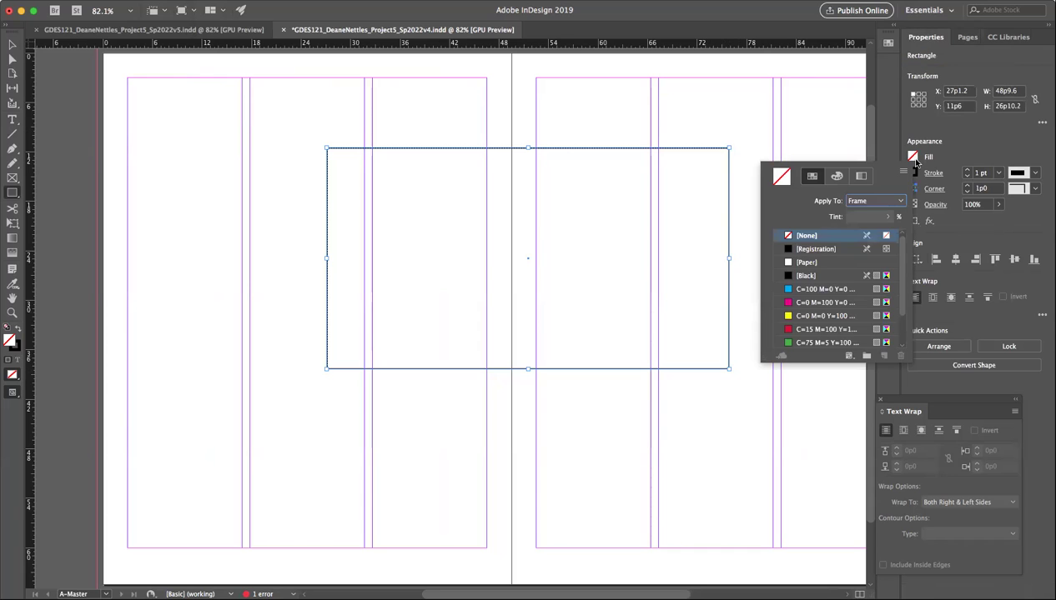
{"action": "left_click", "coordinate": [818, 331]}
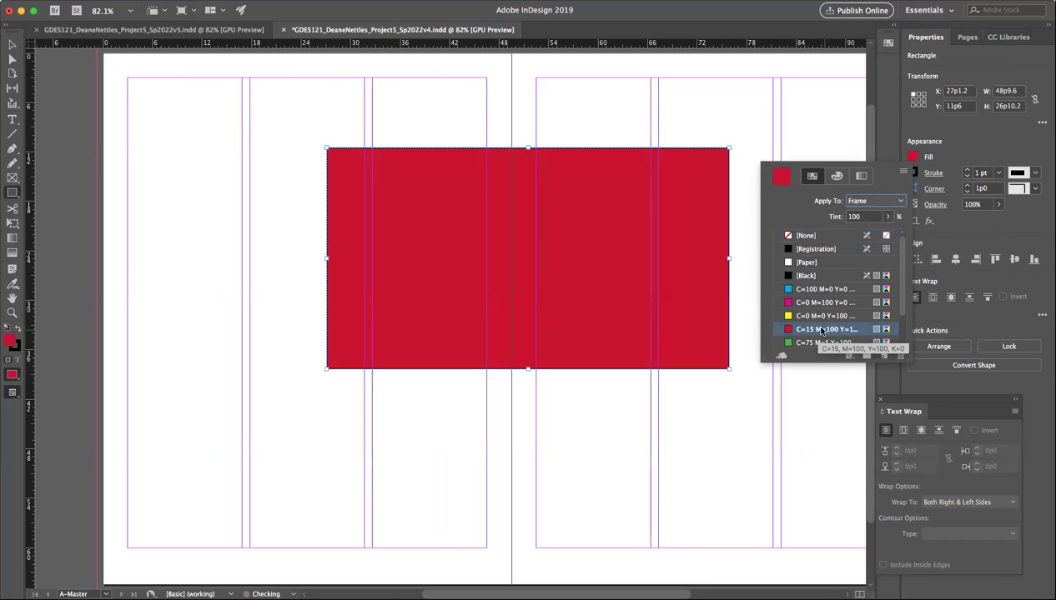
{"action": "left_click", "coordinate": [967, 176]}
{"action": "left_click", "coordinate": [968, 176]}
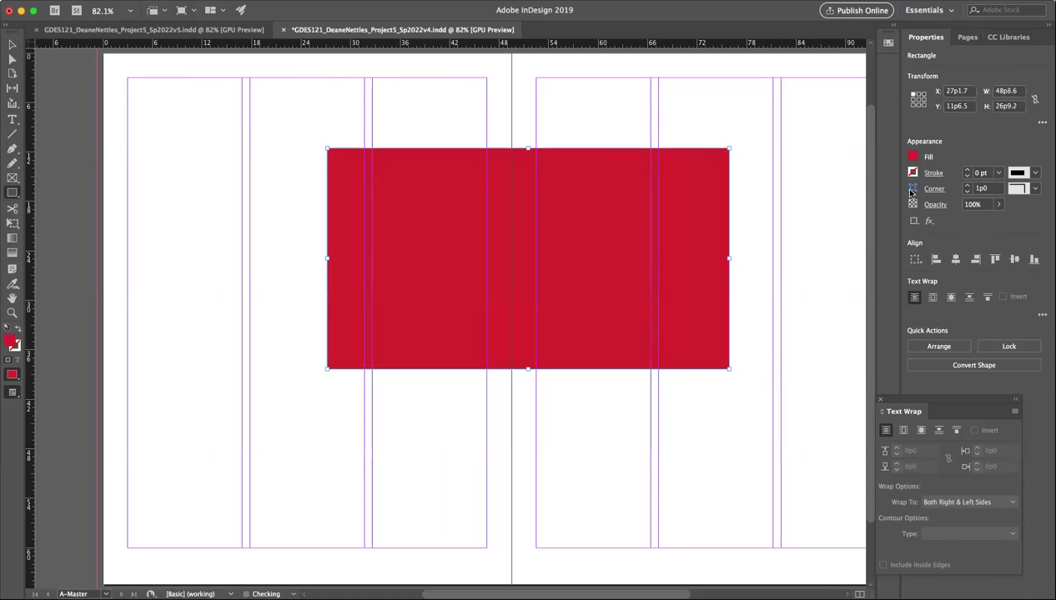
Step: Check how the red A-Master rectangle carries over to pages 2-3, 4-5 and 6-7
{"action": "left_click", "coordinate": [828, 139]}
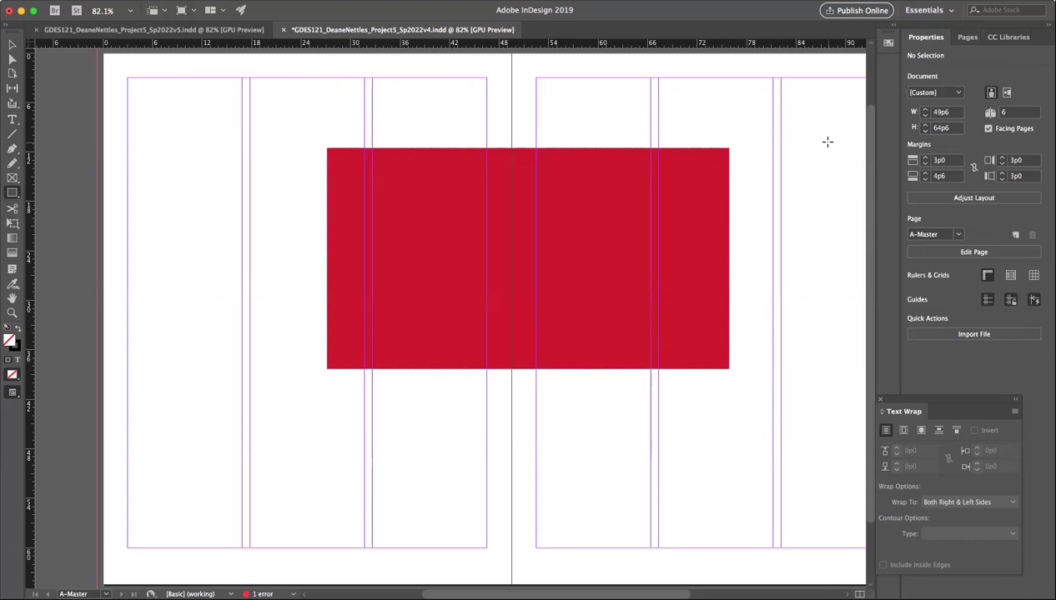
{"action": "left_click", "coordinate": [960, 38]}
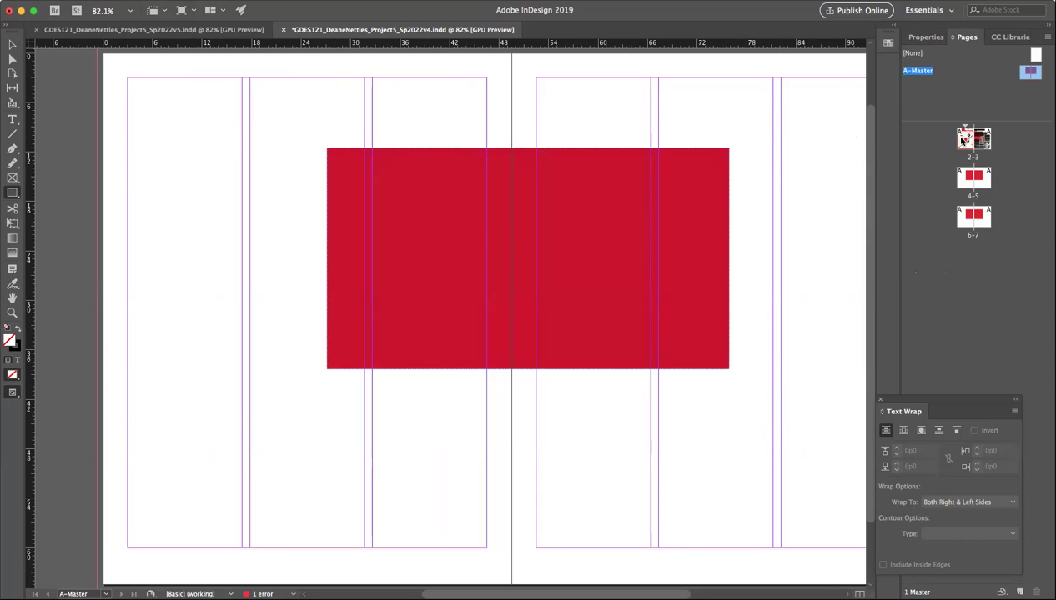
{"action": "double_click", "coordinate": [963, 143]}
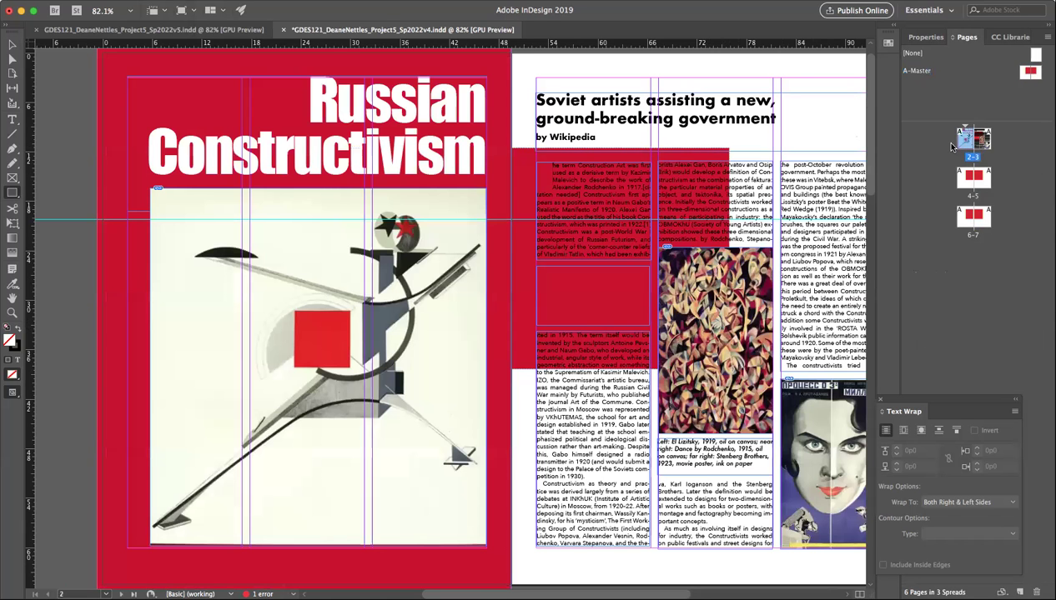
{"action": "double_click", "coordinate": [961, 176]}
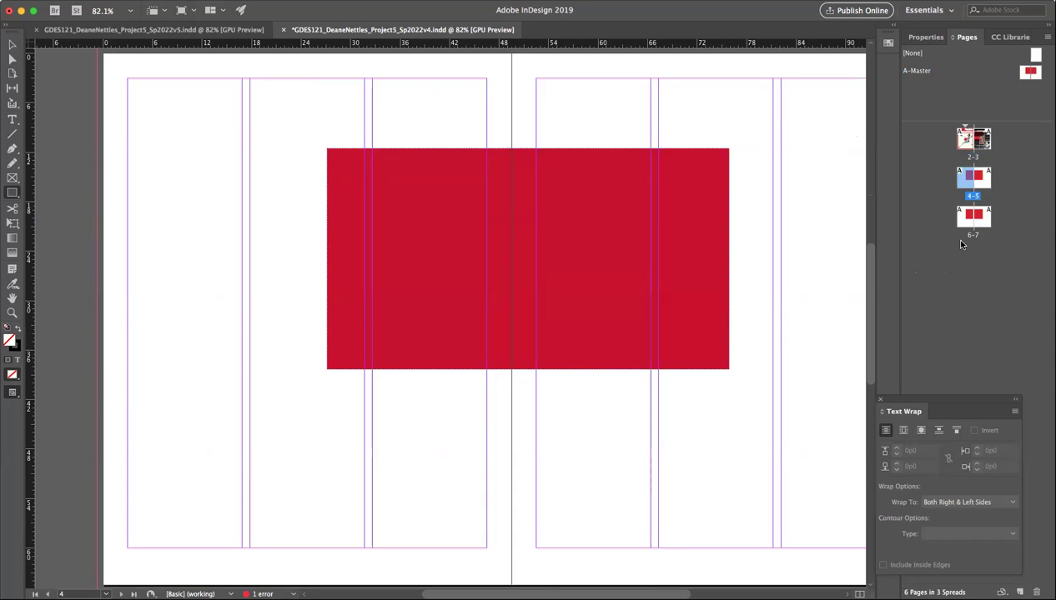
{"action": "double_click", "coordinate": [967, 221]}
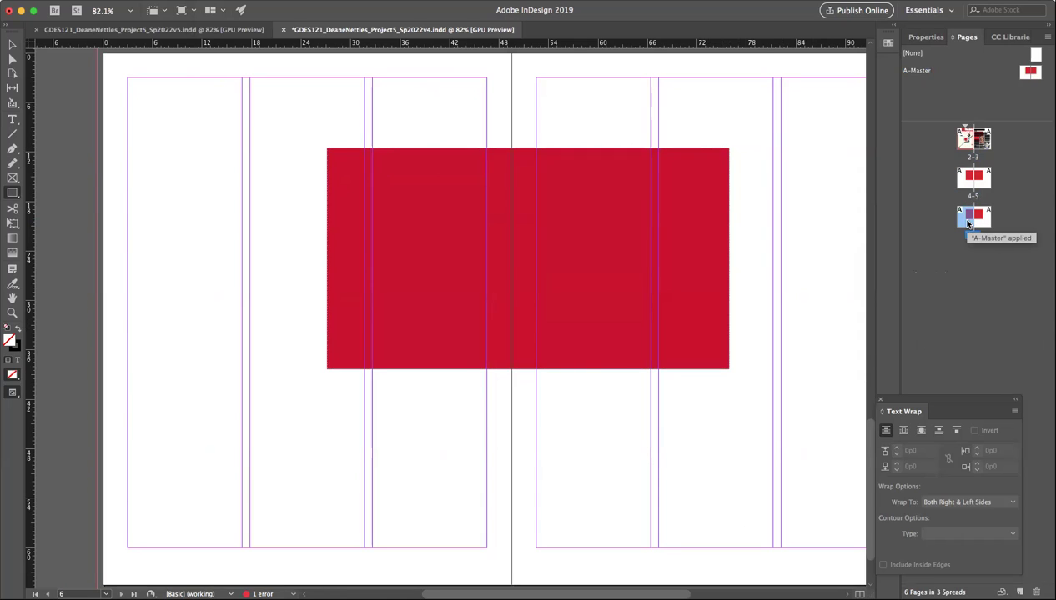
Step: Move the red rectangle on A-Master up and across so that most of it sits on the right-hand page
{"action": "left_click", "coordinate": [1026, 73]}
{"action": "double_click", "coordinate": [1026, 73]}
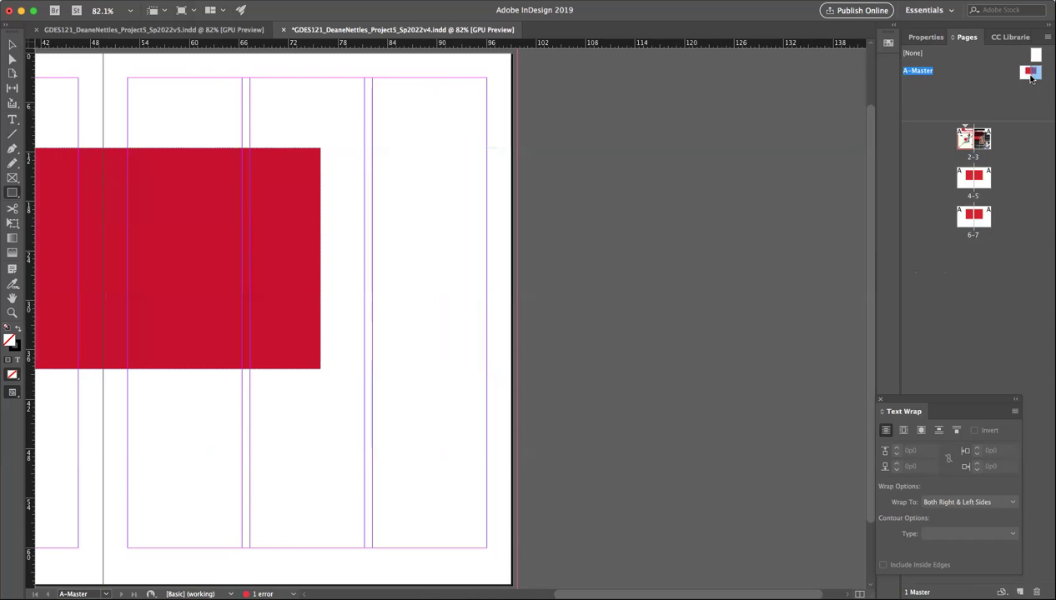
{"action": "key", "text": "v"}
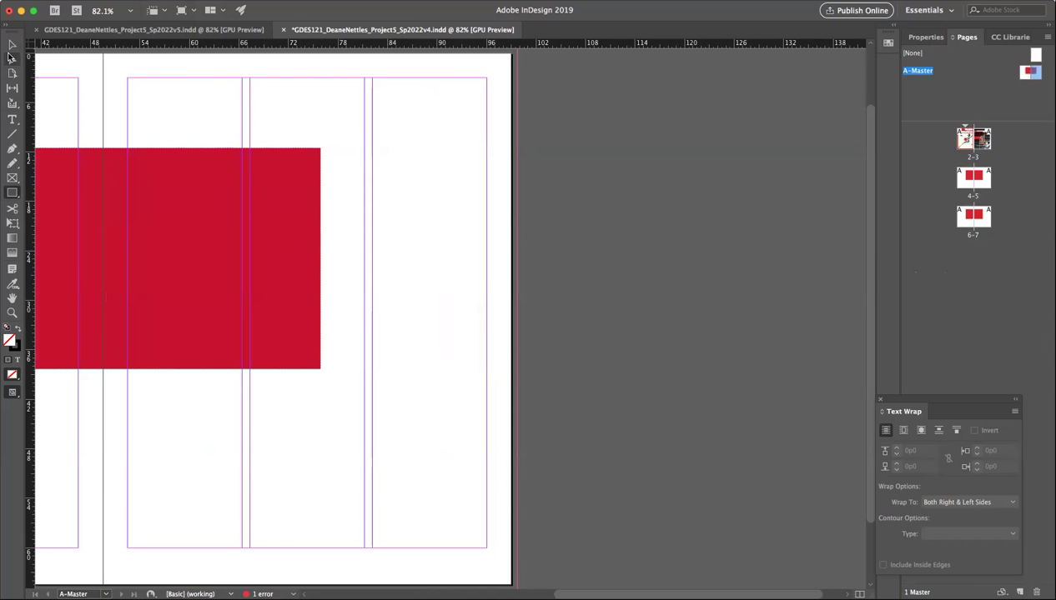
{"action": "left_click_drag", "start_coordinate": [198, 200], "coordinate": [331, 171]}
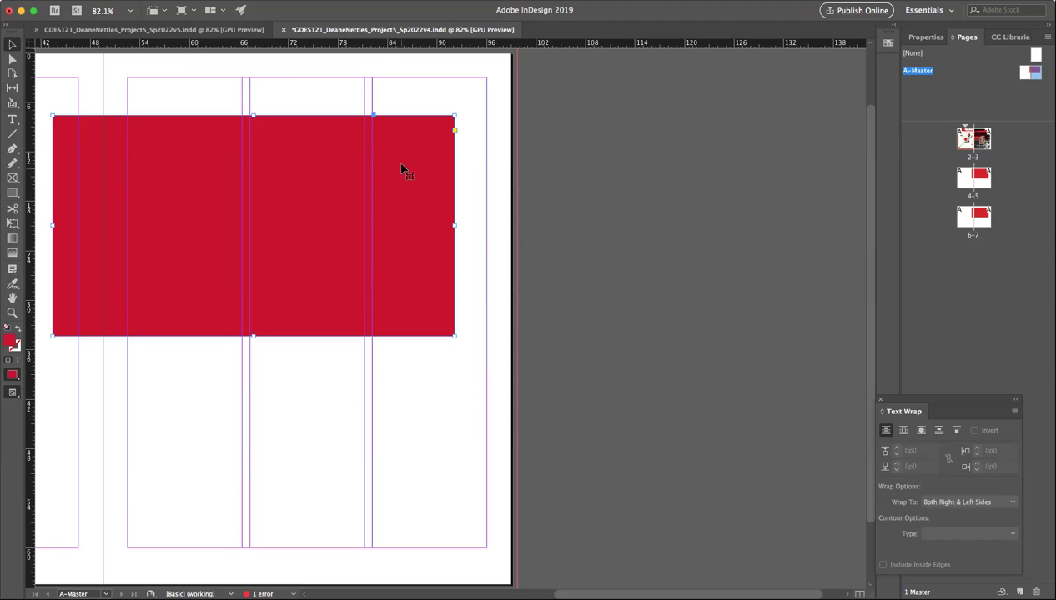
Step: Try deleting the red rectangle from the A-Master spread and undo the deletion
{"action": "key", "text": "BackSpace"}
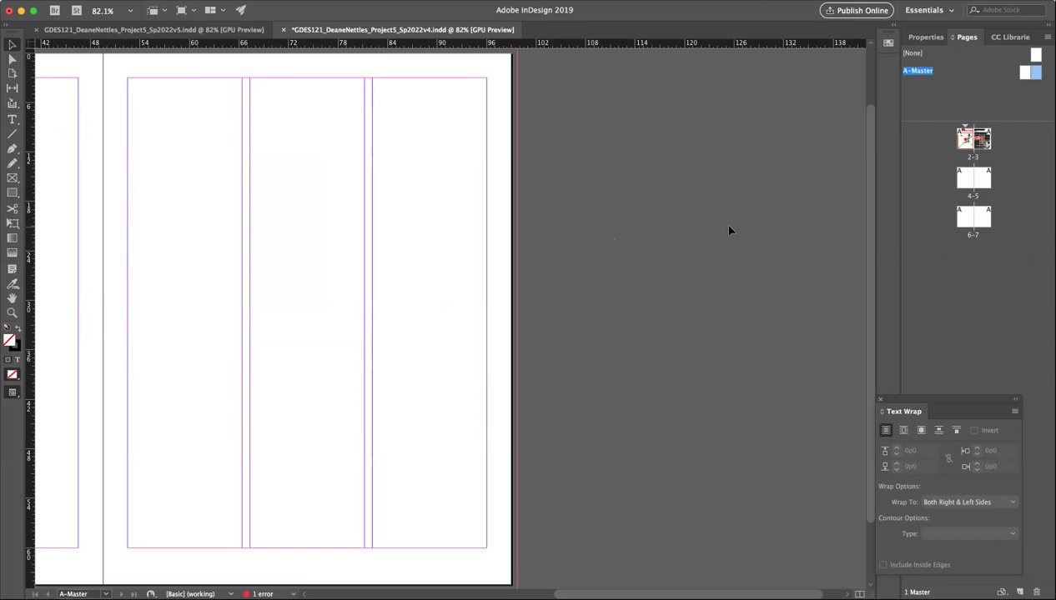
{"action": "scroll", "coordinate": [725, 265], "scroll_direction": "left", "scroll_amount": 5}
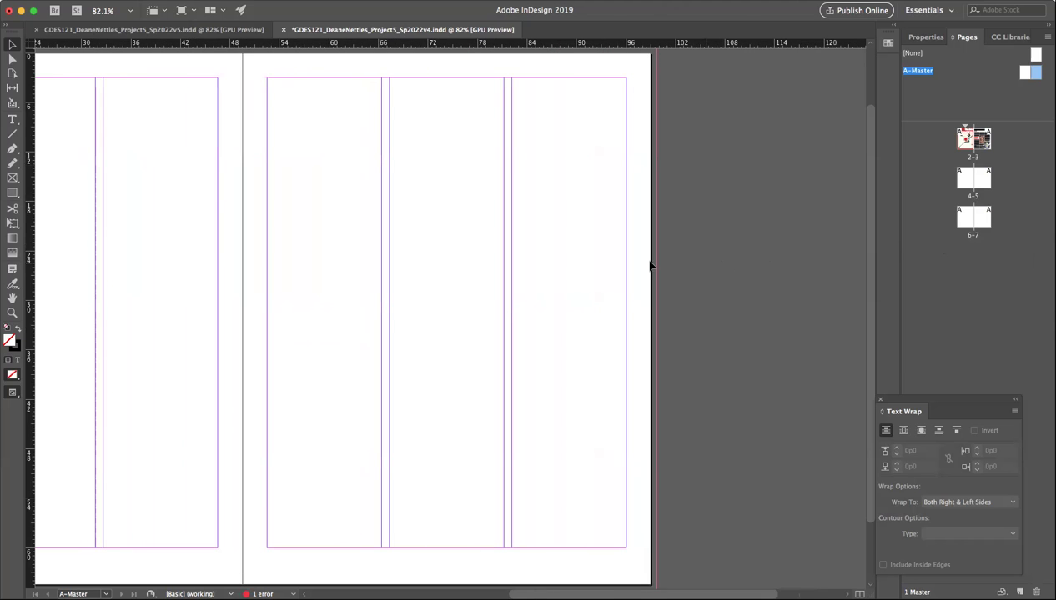
{"action": "key", "text": "ctrl+z"}
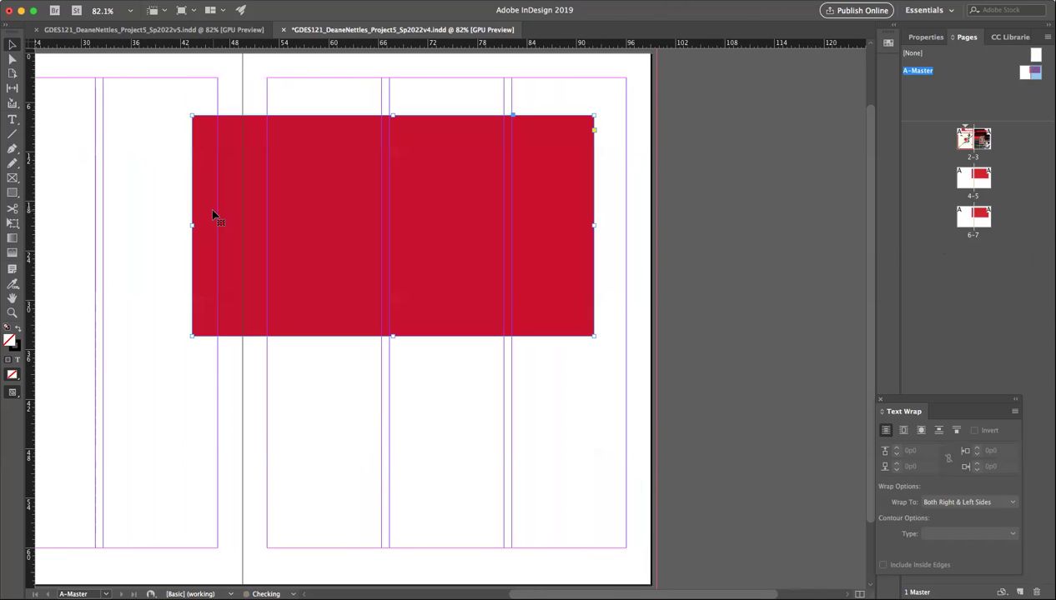
Step: Shift the red A-Master rectangle back toward the spine and slightly down, and check its position on spread 2-3
{"action": "left_click_drag", "start_coordinate": [408, 189], "coordinate": [342, 200]}
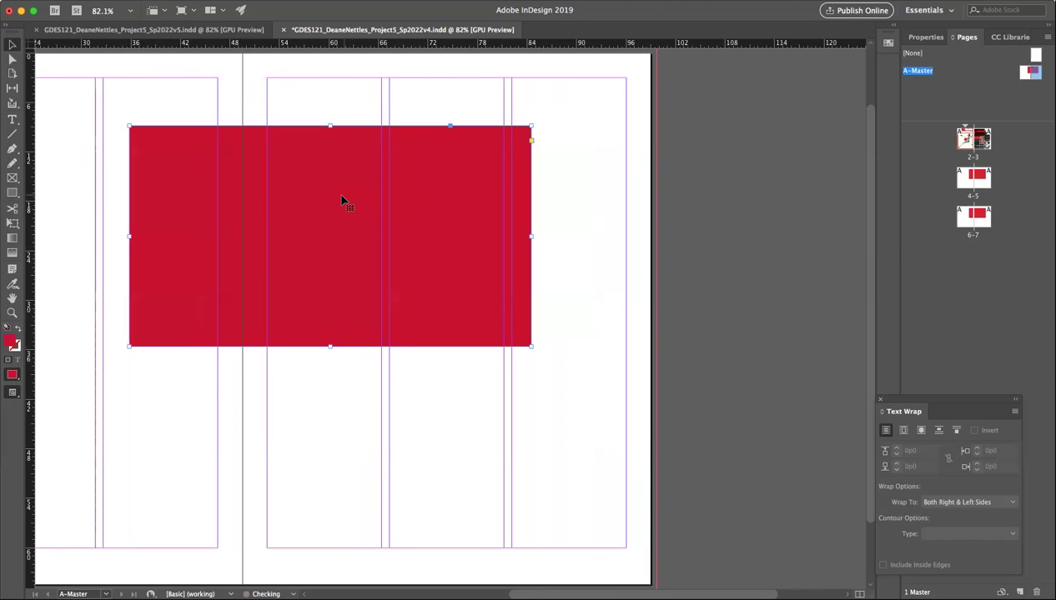
{"action": "left_click", "coordinate": [965, 142]}
{"action": "double_click", "coordinate": [965, 142]}
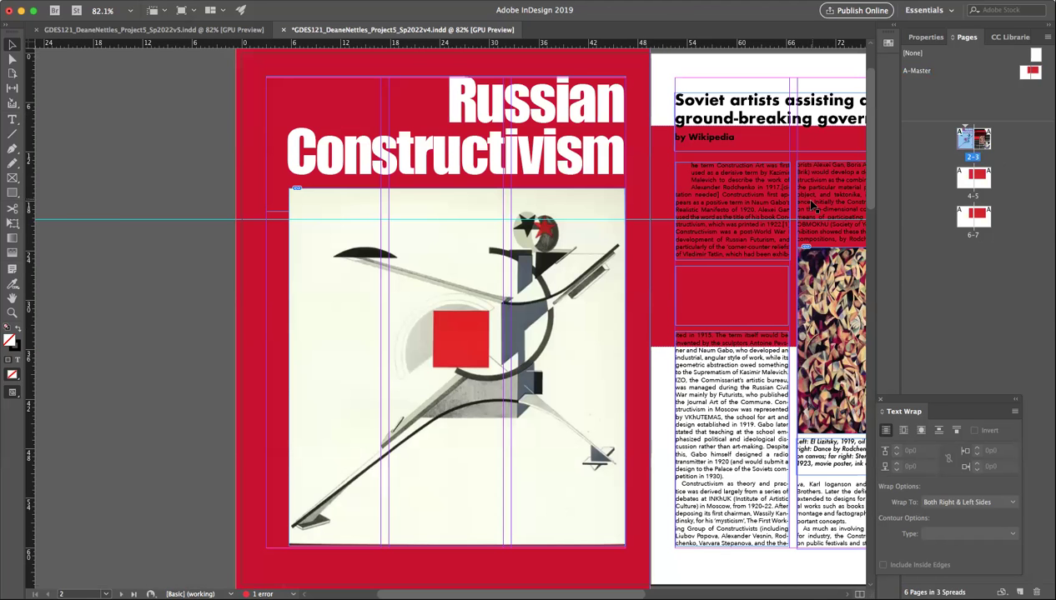
{"action": "scroll", "coordinate": [800, 197], "scroll_direction": "right", "scroll_amount": 5}
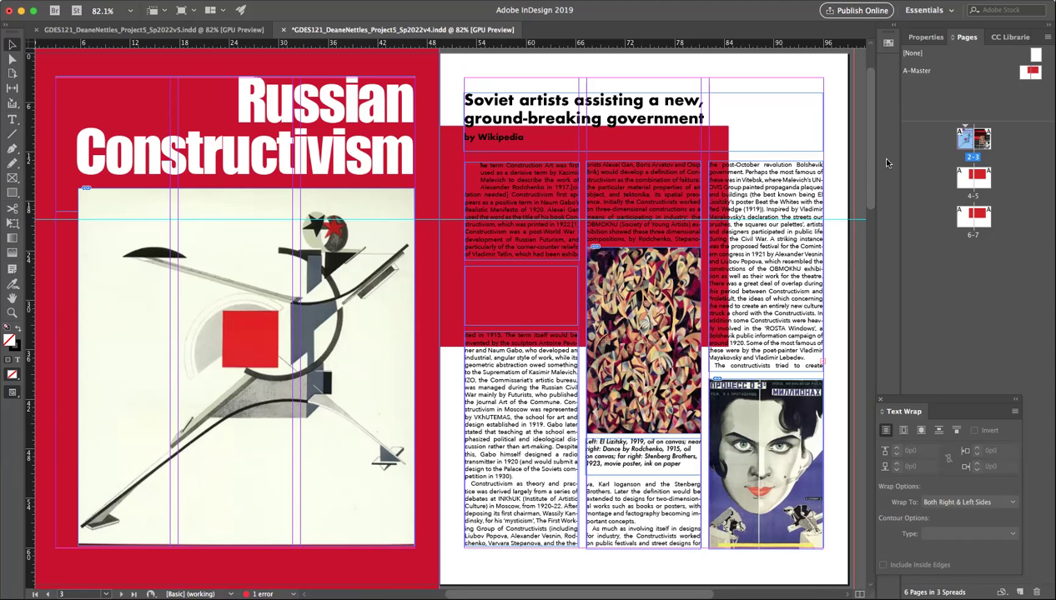
Step: Return to the A-Master spread and delete the red rectangle
{"action": "left_click", "coordinate": [721, 143]}
{"action": "double_click", "coordinate": [1030, 74]}
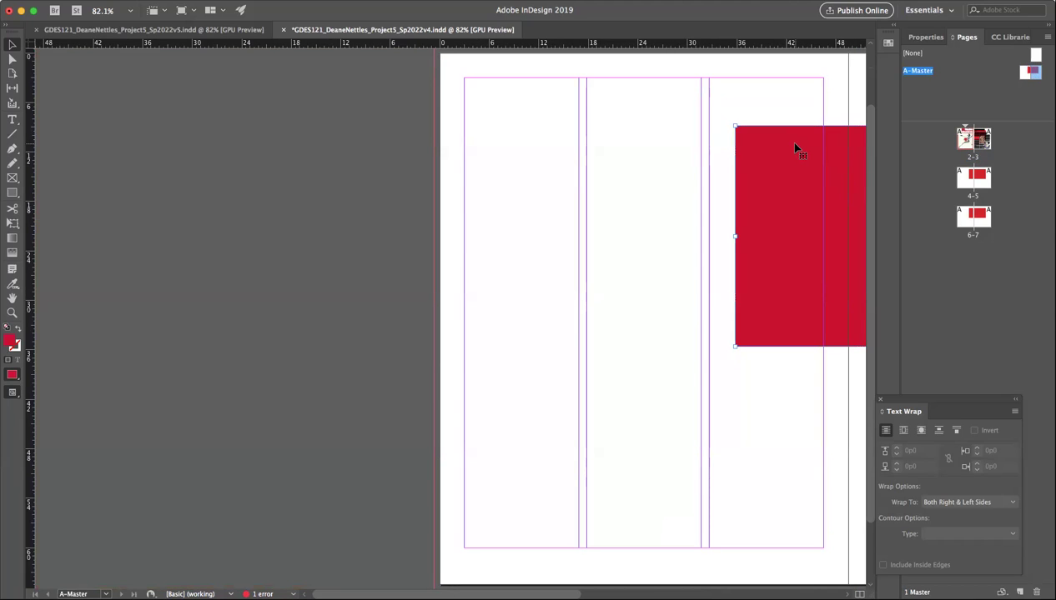
{"action": "key", "text": "BackSpace"}
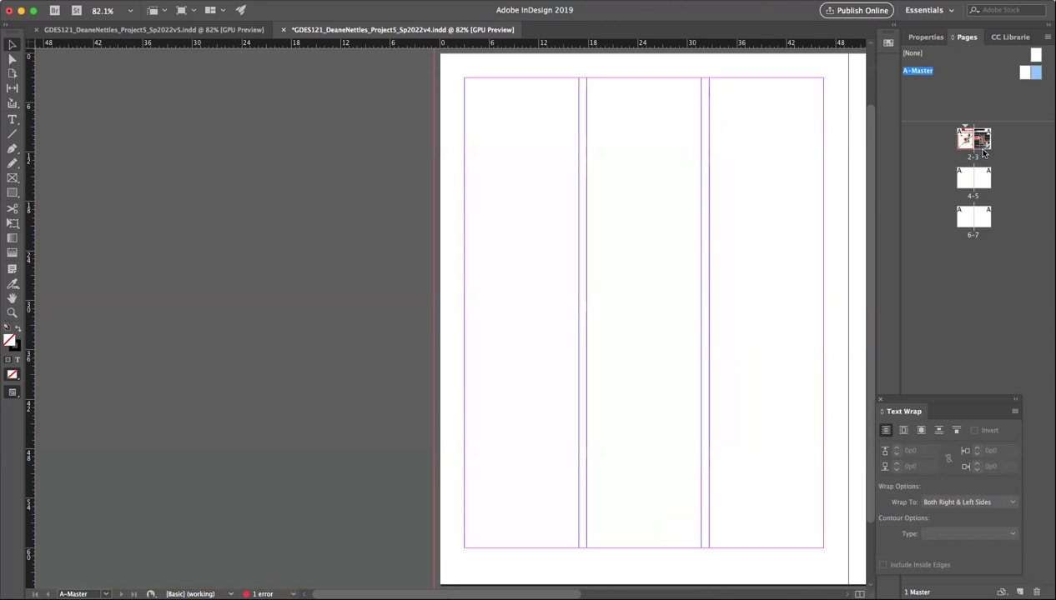
Step: Place a horizontal guide just below the A-Master bottom margin and vertical guides on the spread's outer left and right margins
{"action": "double_click", "coordinate": [1024, 72]}
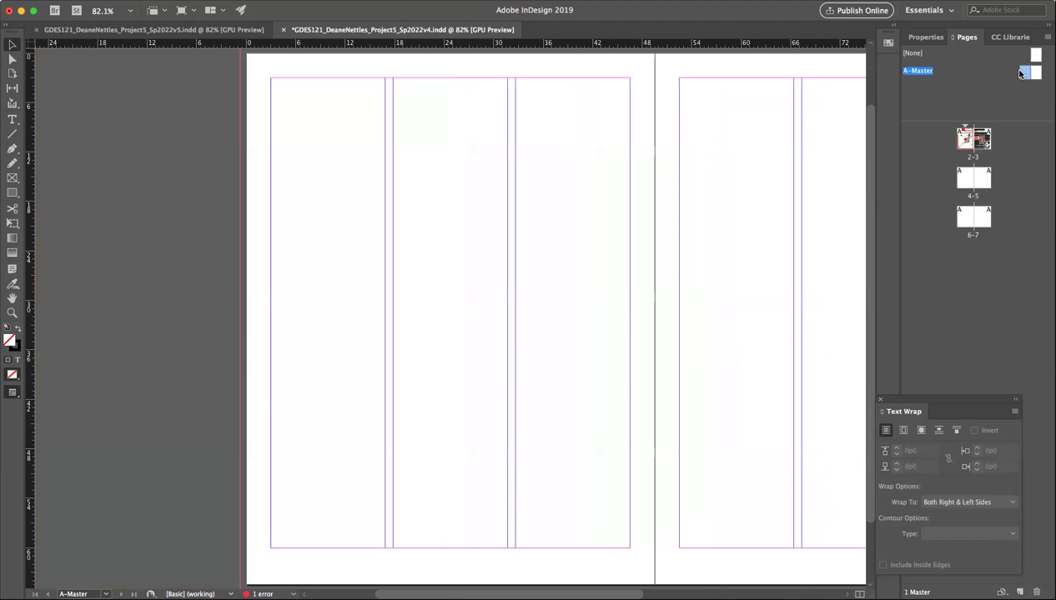
{"action": "scroll", "coordinate": [714, 130], "scroll_direction": "right", "scroll_amount": 5}
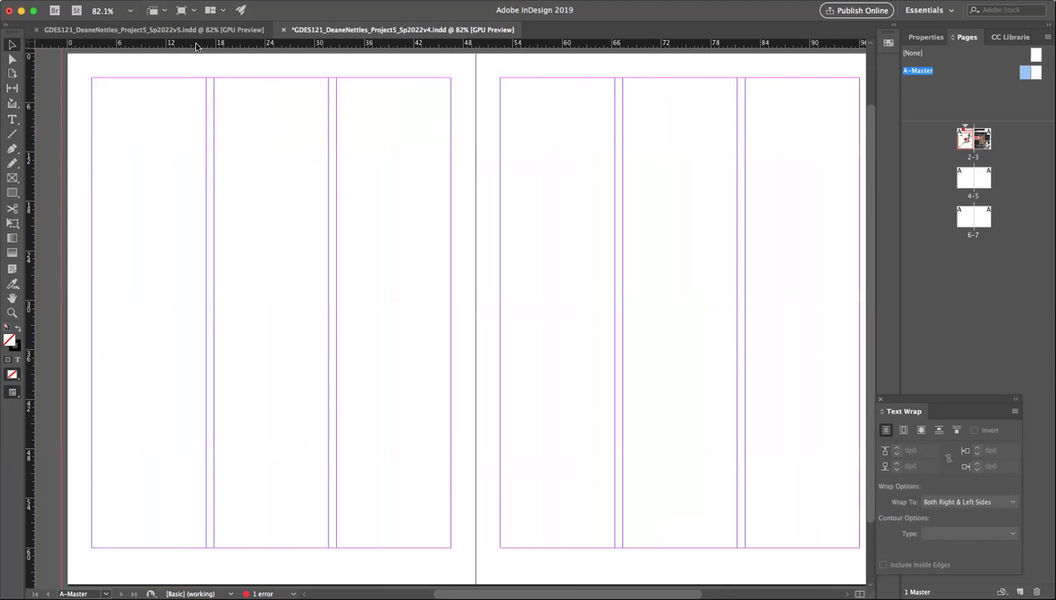
{"action": "left_click_drag", "start_coordinate": [196, 46], "coordinate": [51, 565]}
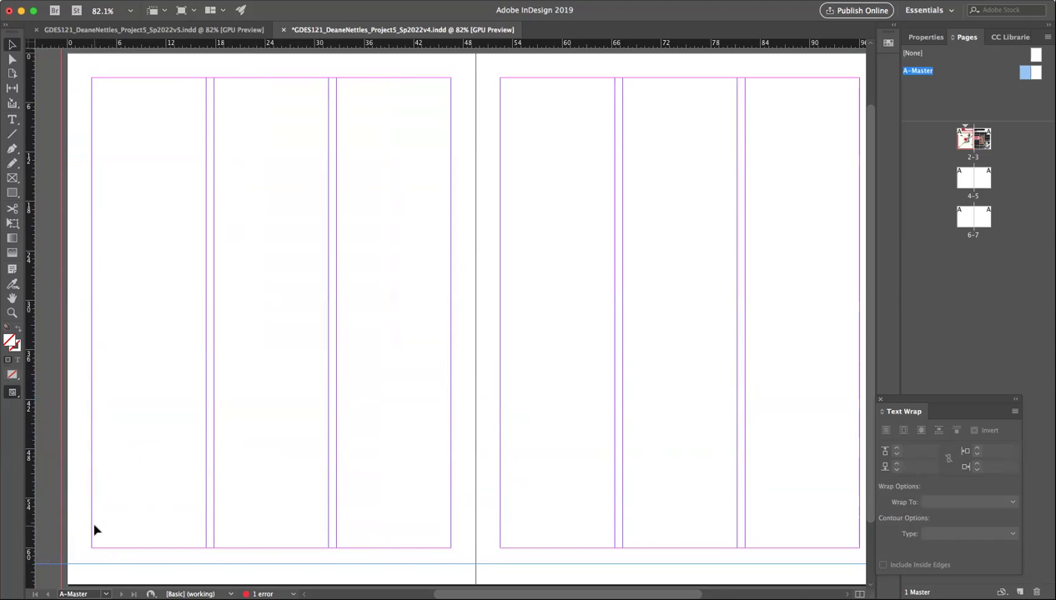
{"action": "left_click_drag", "start_coordinate": [30, 516], "coordinate": [92, 522]}
{"action": "scroll", "coordinate": [334, 518], "scroll_direction": "right", "scroll_amount": 8}
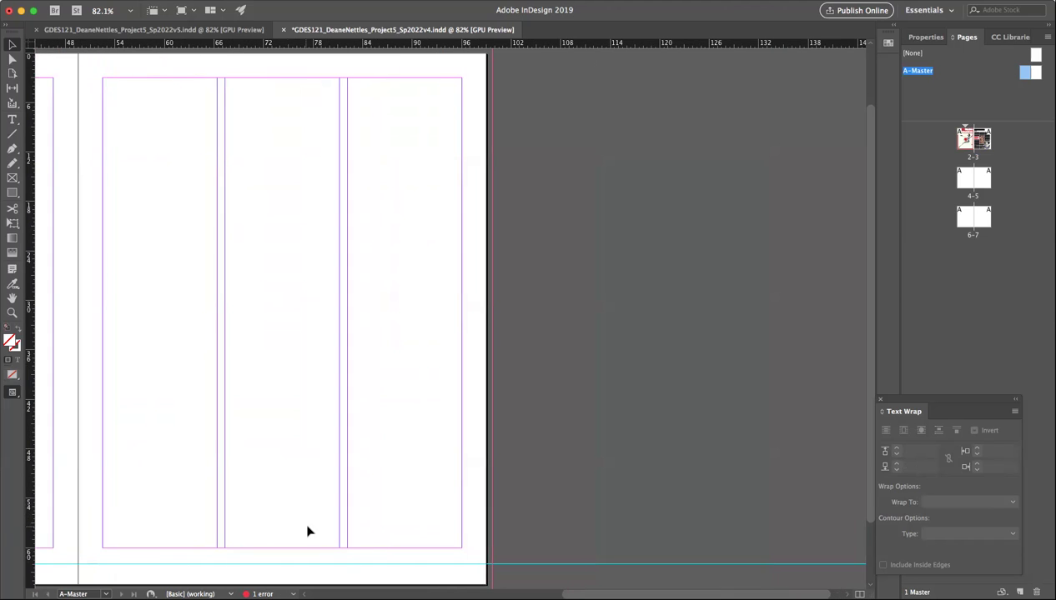
{"action": "left_click_drag", "start_coordinate": [30, 517], "coordinate": [459, 516]}
{"action": "scroll", "coordinate": [289, 510], "scroll_direction": "left", "scroll_amount": 8}
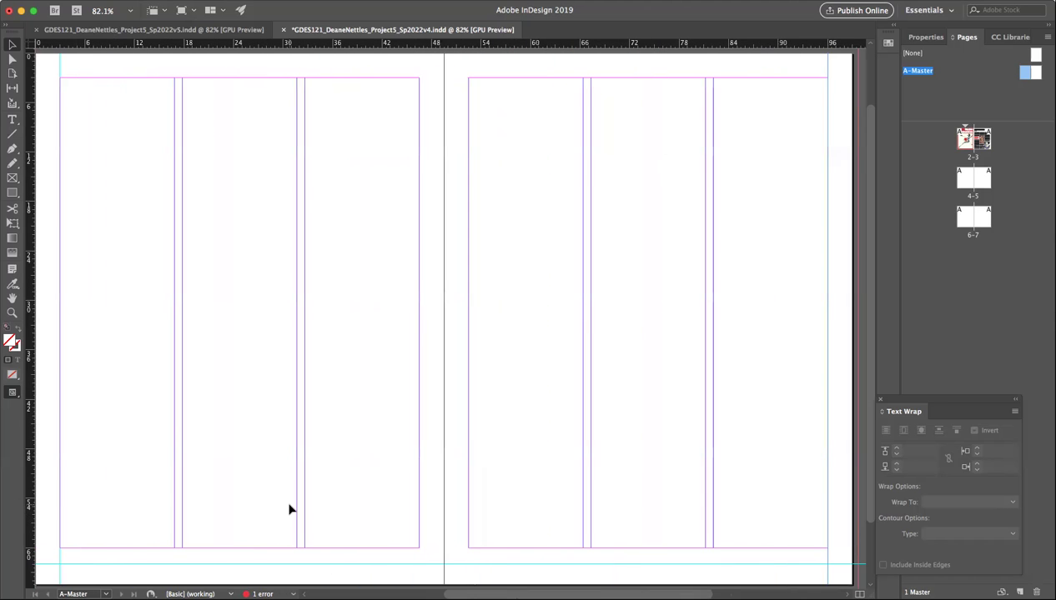
Step: Create a small text frame containing 1 below the bottom-left margin corner of the left A-Master page, against the guides
{"action": "left_click", "coordinate": [12, 122]}
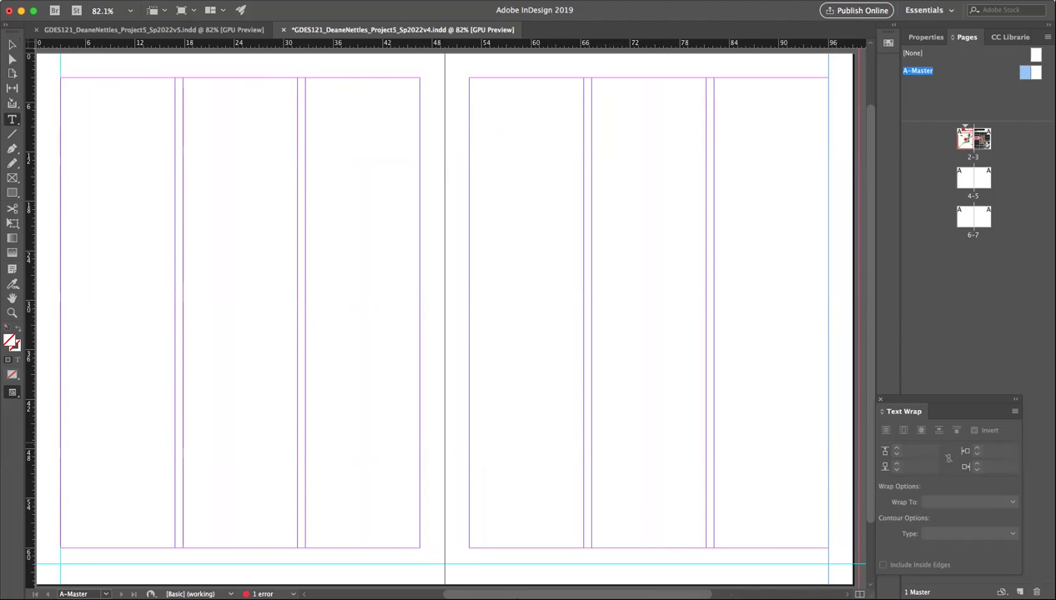
{"action": "left_click_drag", "start_coordinate": [61, 556], "coordinate": [98, 576]}
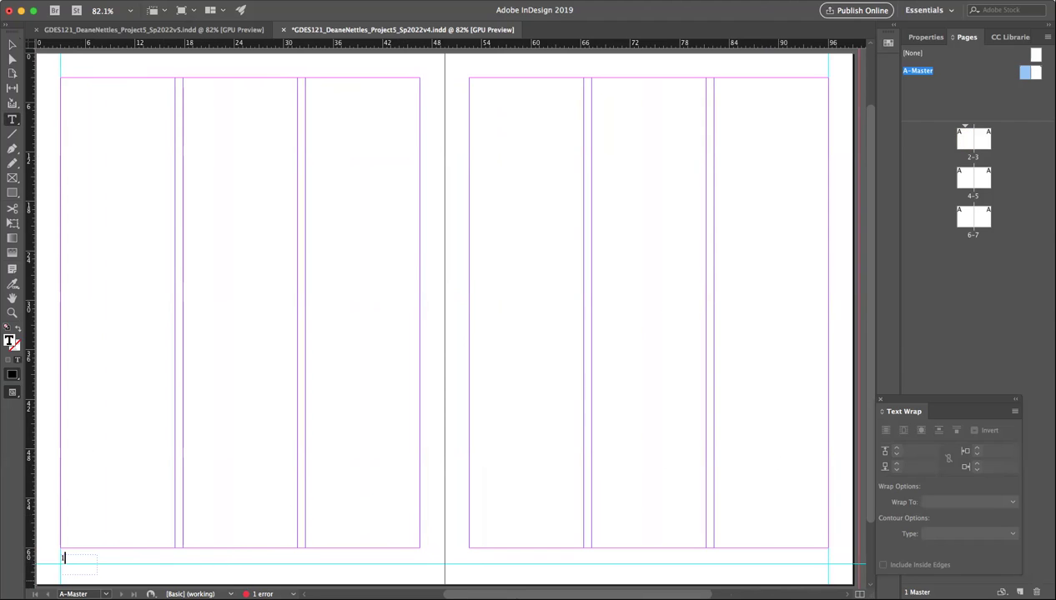
{"action": "left_click", "coordinate": [13, 43]}
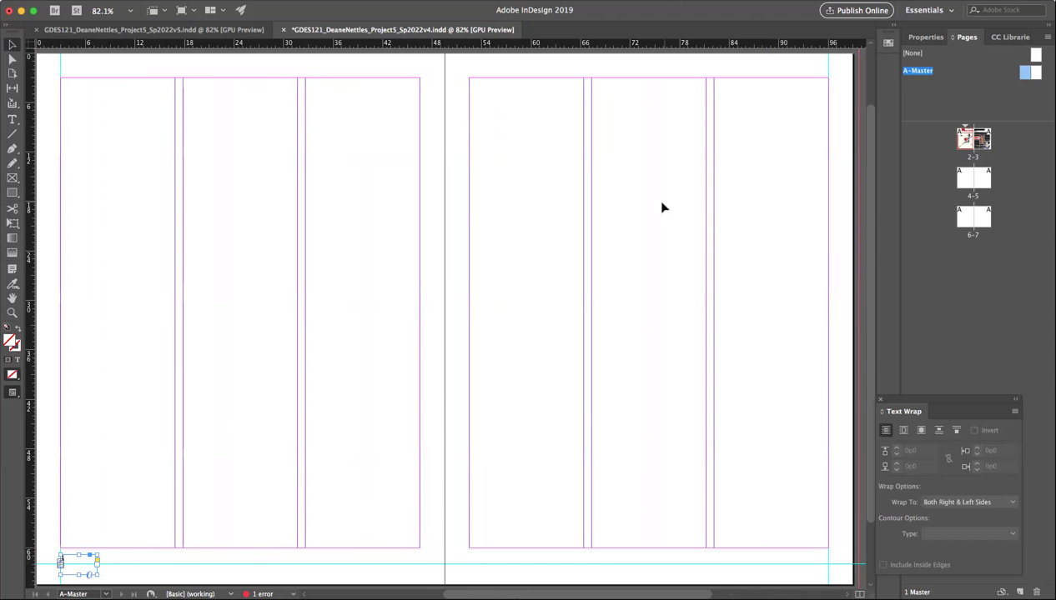
Step: Check how the typed page number 1 carries over to pages 2, 4 and 6
{"action": "double_click", "coordinate": [965, 140]}
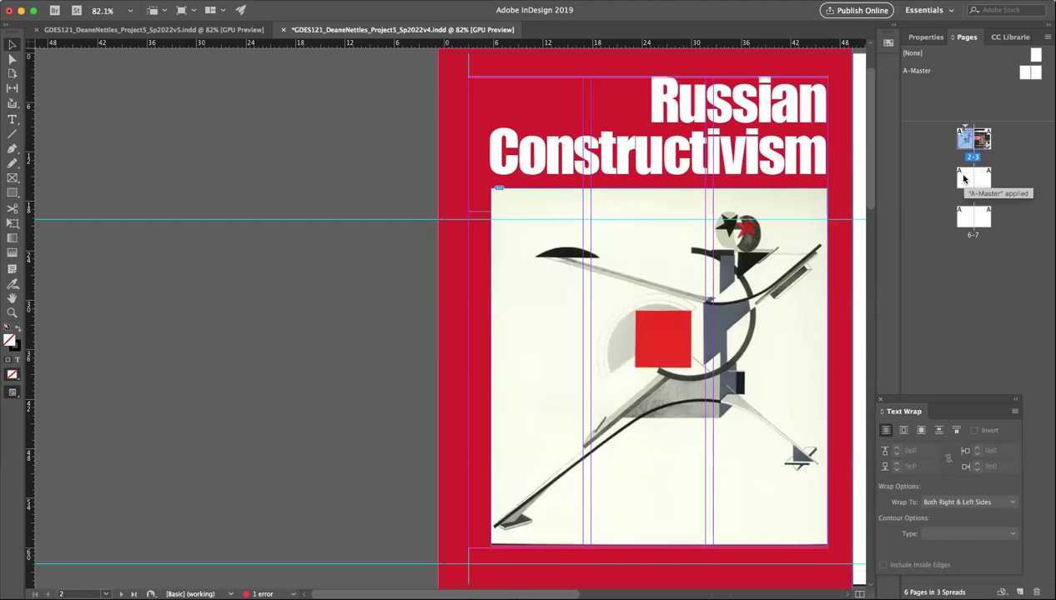
{"action": "double_click", "coordinate": [963, 179]}
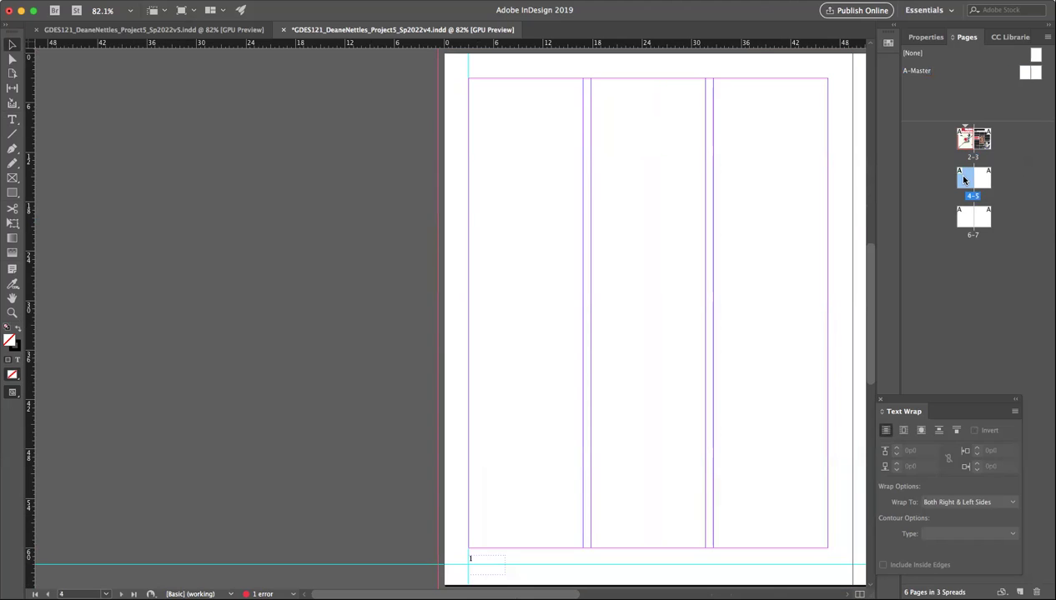
{"action": "double_click", "coordinate": [963, 217]}
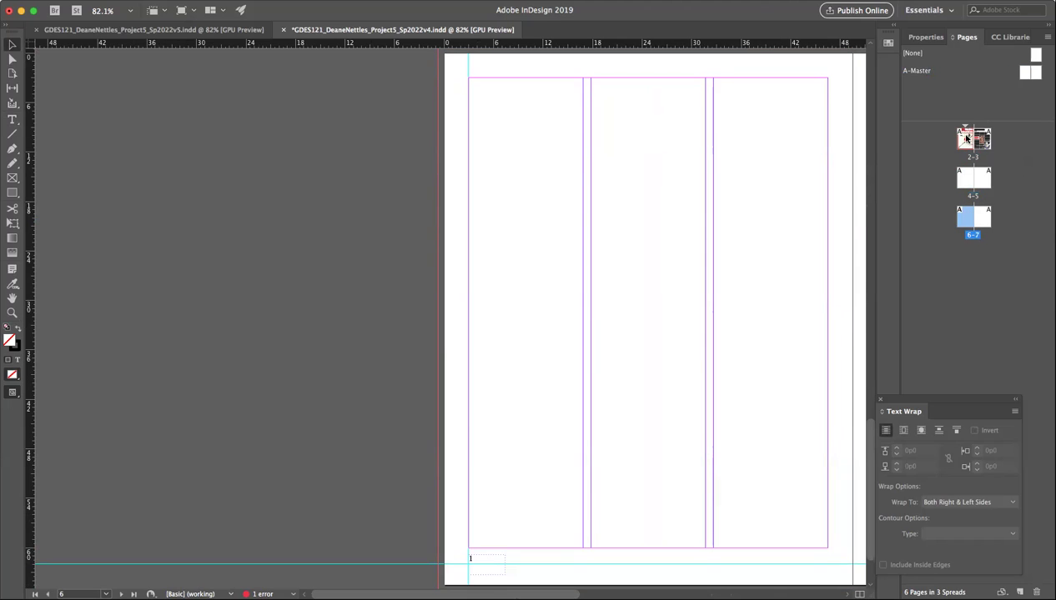
Step: Replace the typed 1 in the left A-Master page's number frame with the Current Page Number marker
{"action": "double_click", "coordinate": [1026, 71]}
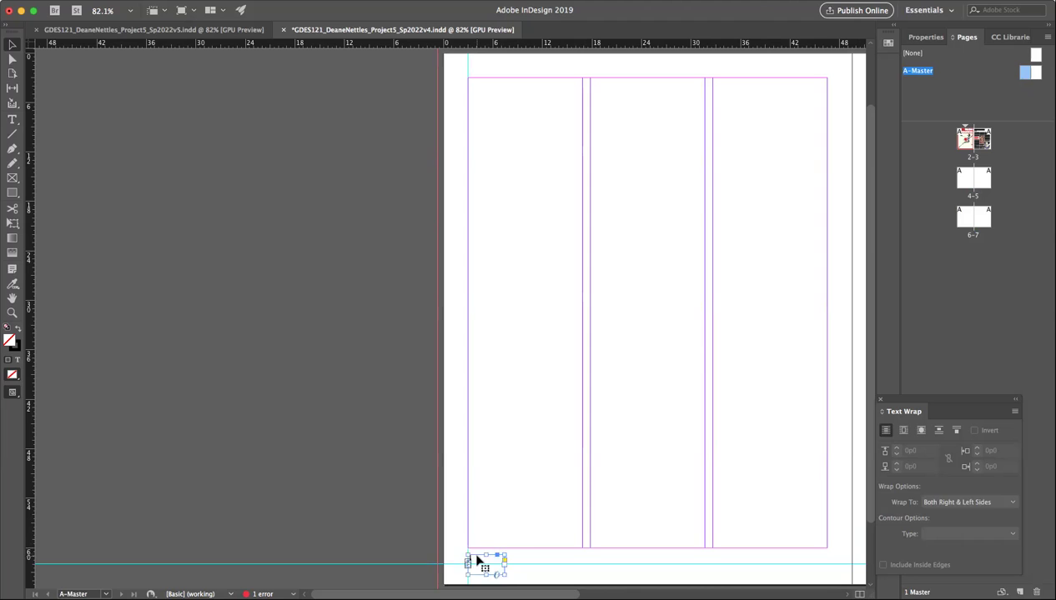
{"action": "double_click", "coordinate": [480, 561]}
{"action": "left_click_drag", "start_coordinate": [482, 559], "coordinate": [465, 563]}
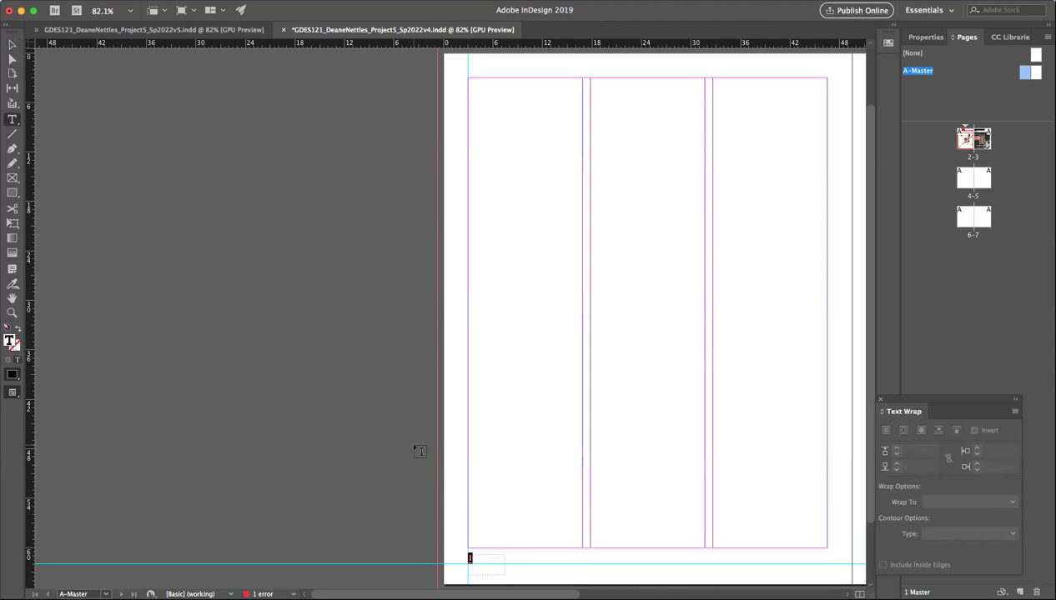
{"action": "key", "text": "BackSpace"}
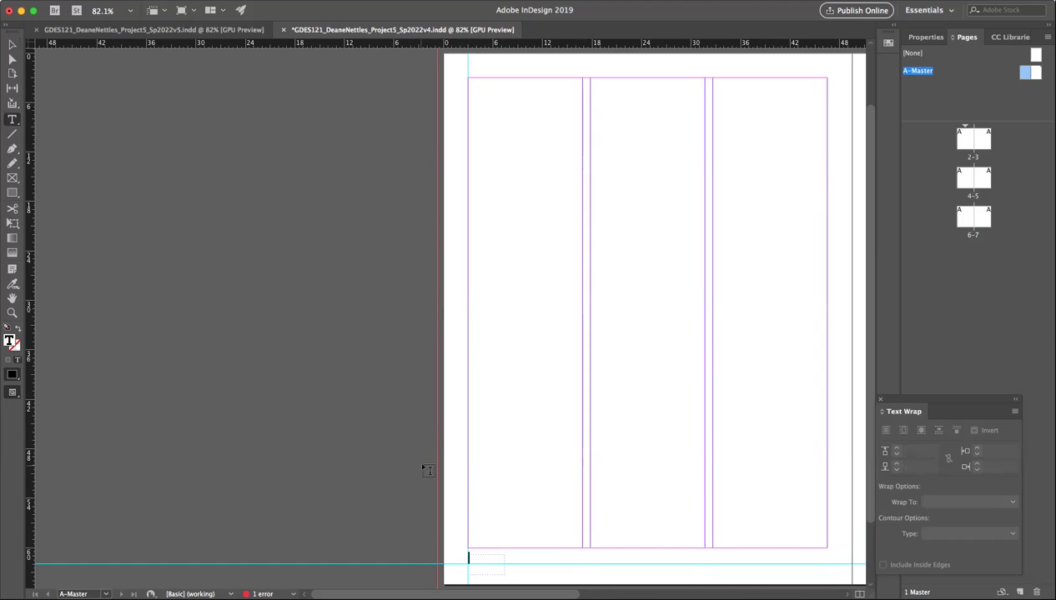
{"action": "left_click", "coordinate": [181, 0]}
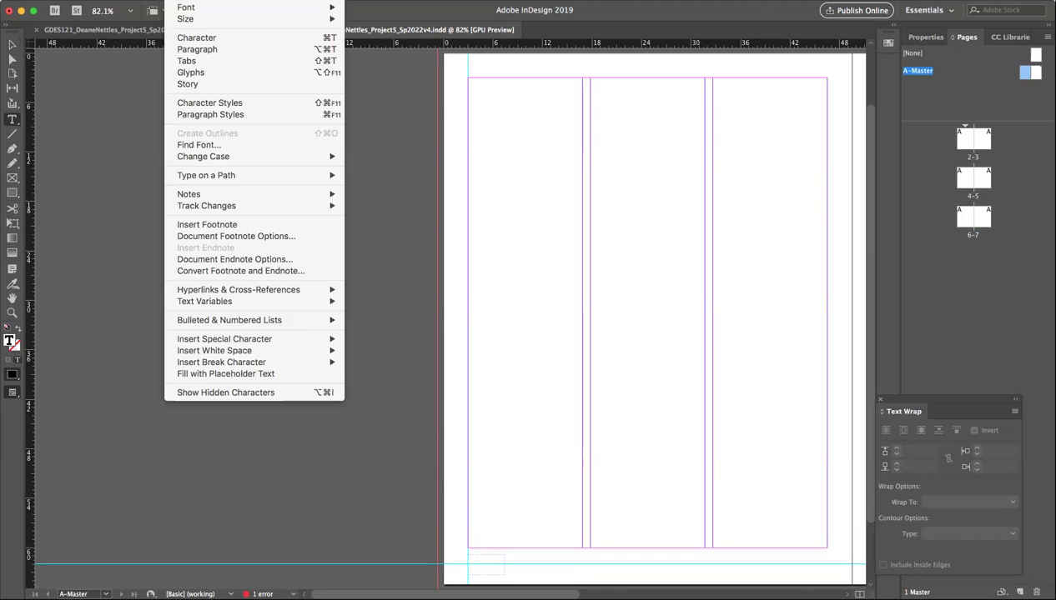
{"action": "mouse_move", "coordinate": [182, 350]}
{"action": "mouse_move", "coordinate": [214, 341]}
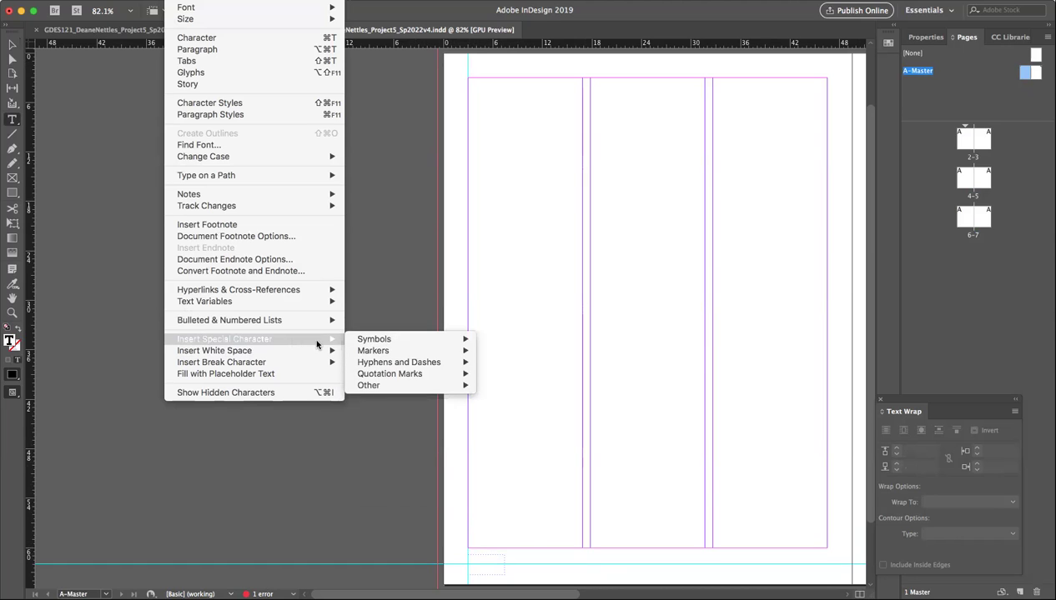
{"action": "mouse_move", "coordinate": [373, 342]}
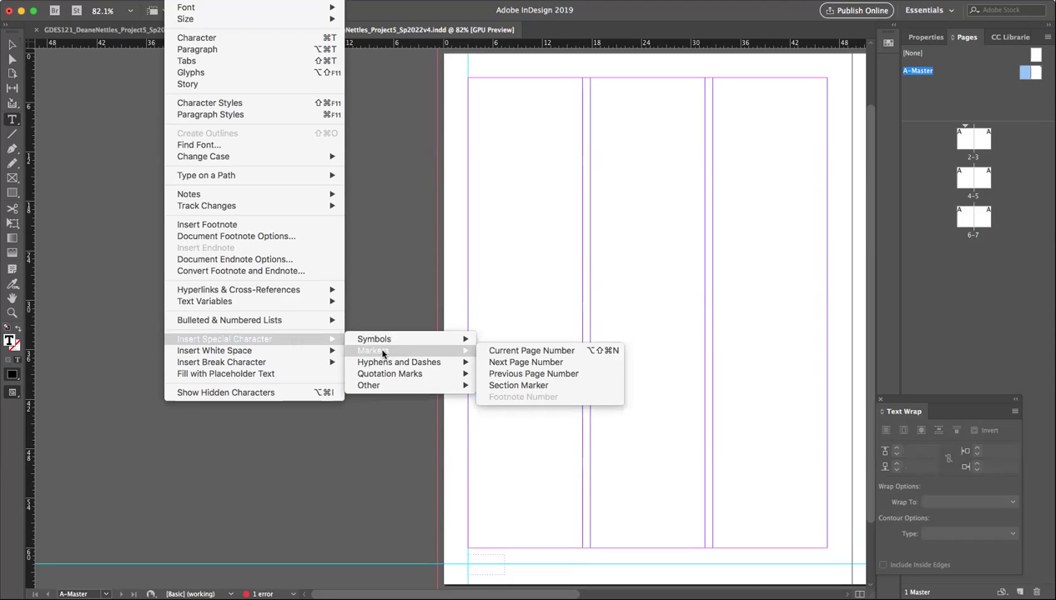
{"action": "left_click", "coordinate": [510, 355]}
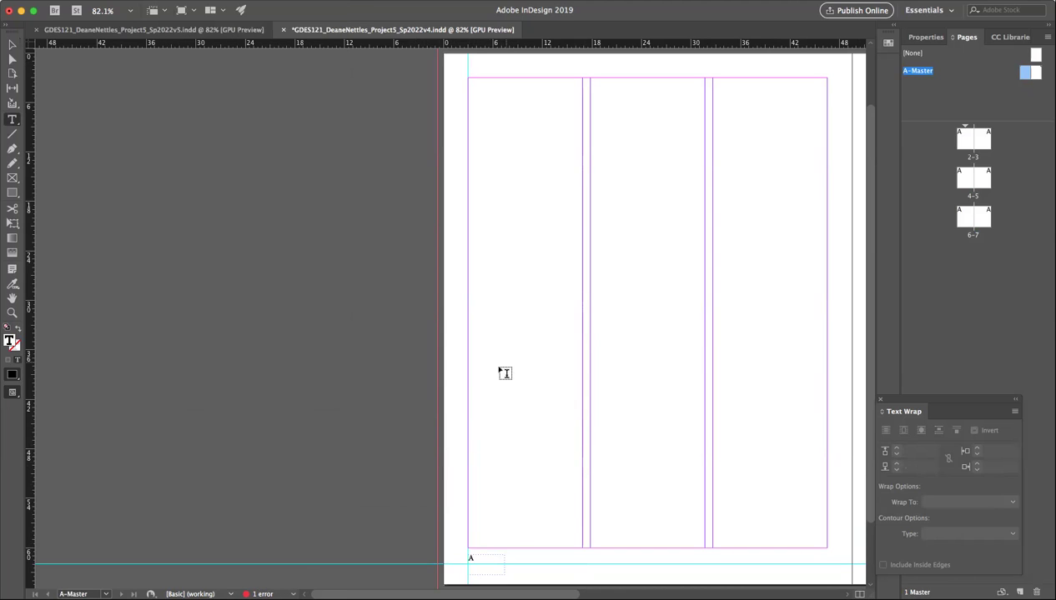
{"action": "left_click", "coordinate": [13, 45]}
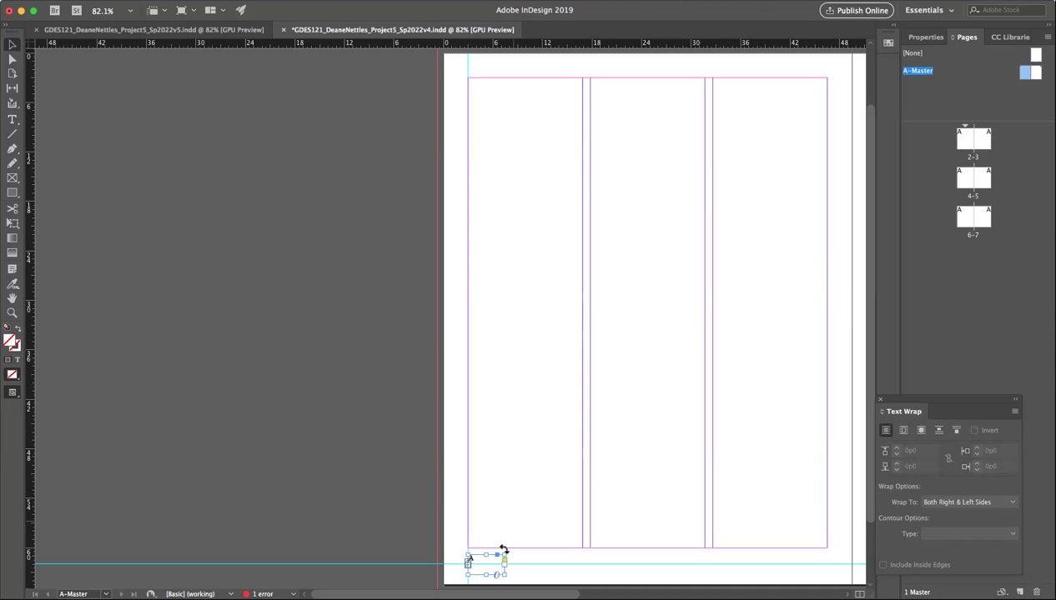
Step: Check how the Current Page Number marker from A-Master displays on pages 2, 4 and 6
{"action": "left_click", "coordinate": [419, 517]}
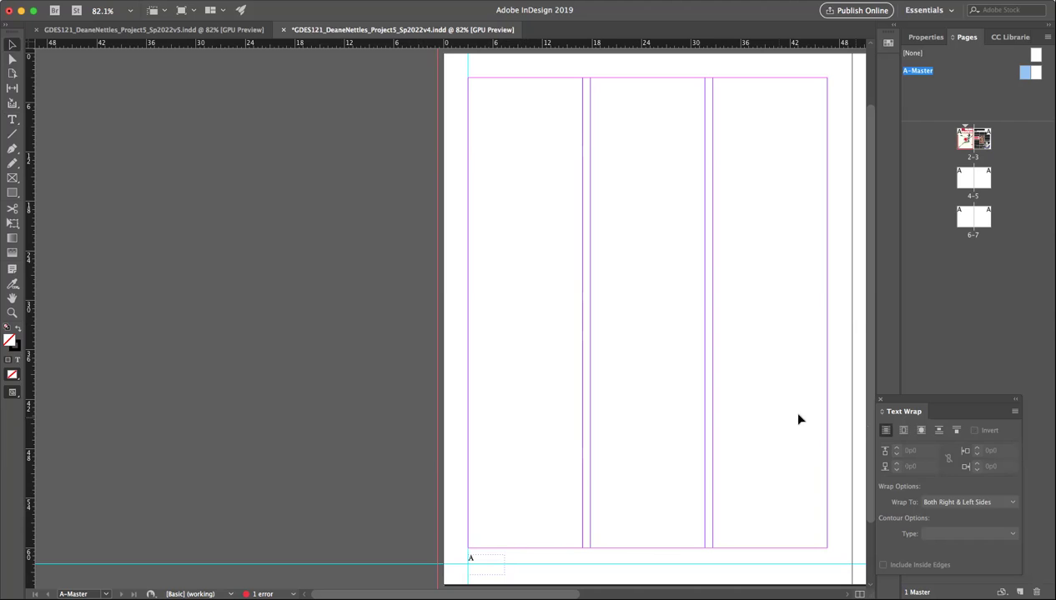
{"action": "double_click", "coordinate": [963, 142]}
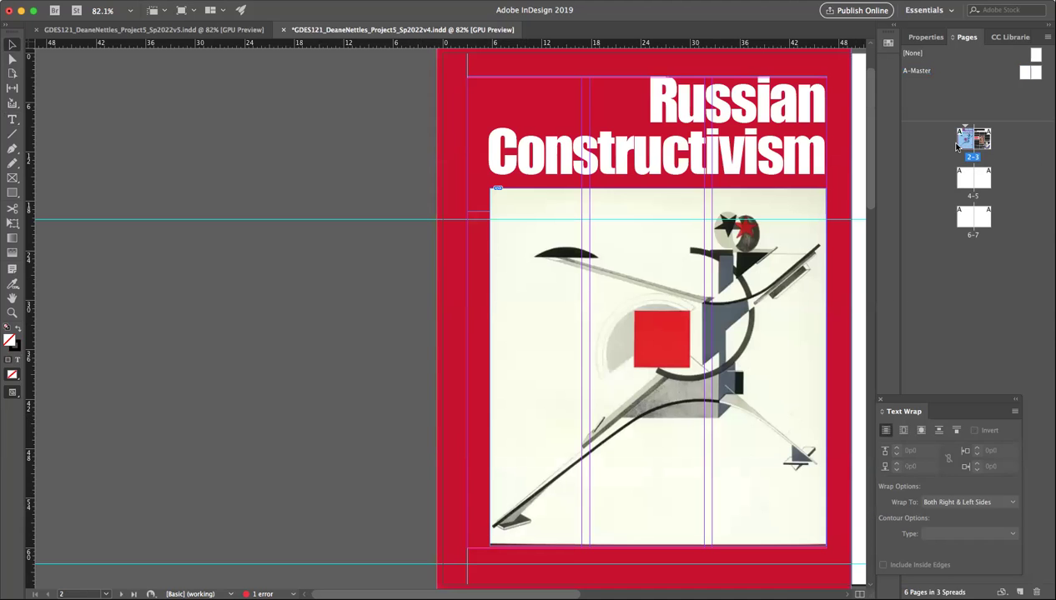
{"action": "double_click", "coordinate": [967, 180]}
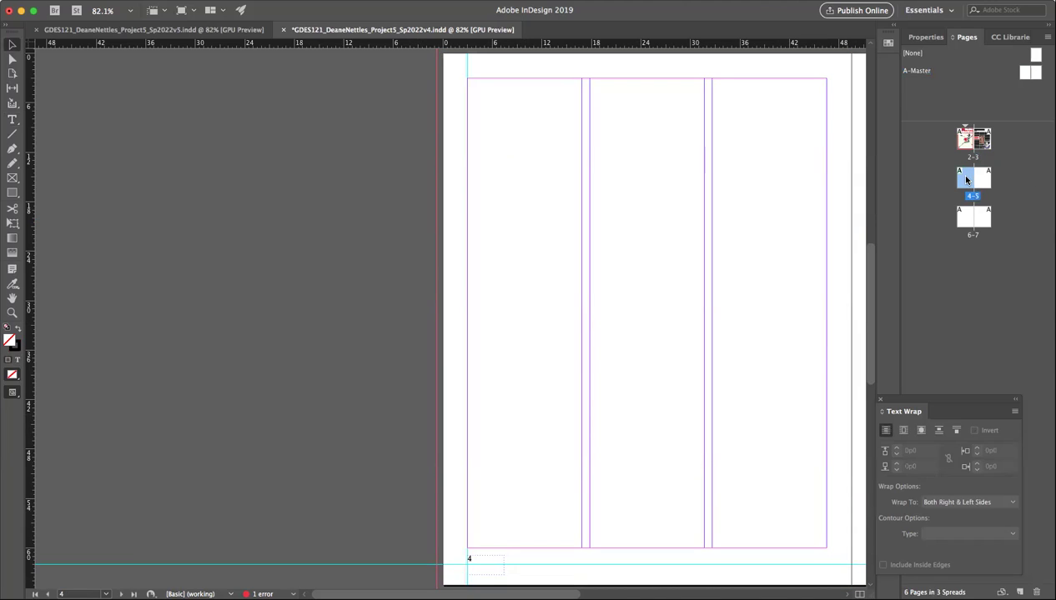
{"action": "double_click", "coordinate": [963, 219]}
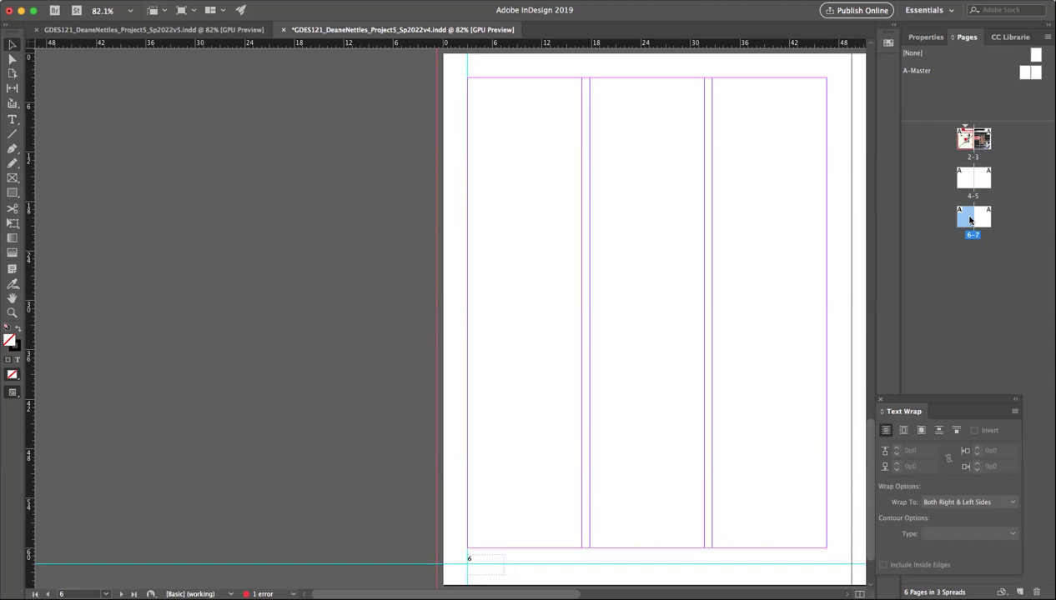
{"action": "key", "text": "super+s"}
Step: Delete the page number marker from the left A-Master page's number frame and open the special character choices for inserting a replacement
{"action": "double_click", "coordinate": [1026, 74]}
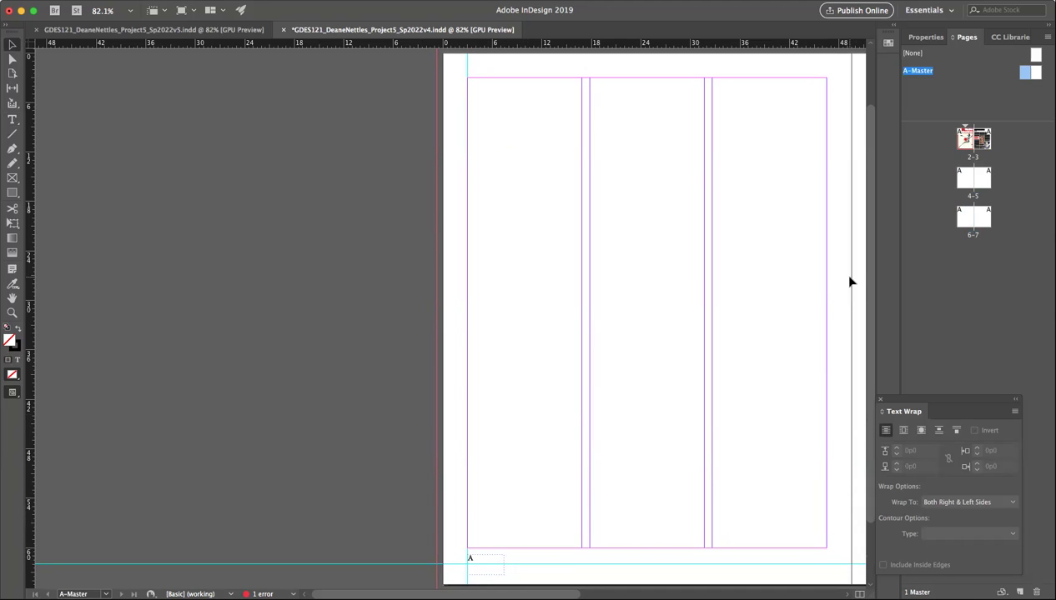
{"action": "scroll", "coordinate": [555, 421], "scroll_direction": "right", "scroll_amount": 3}
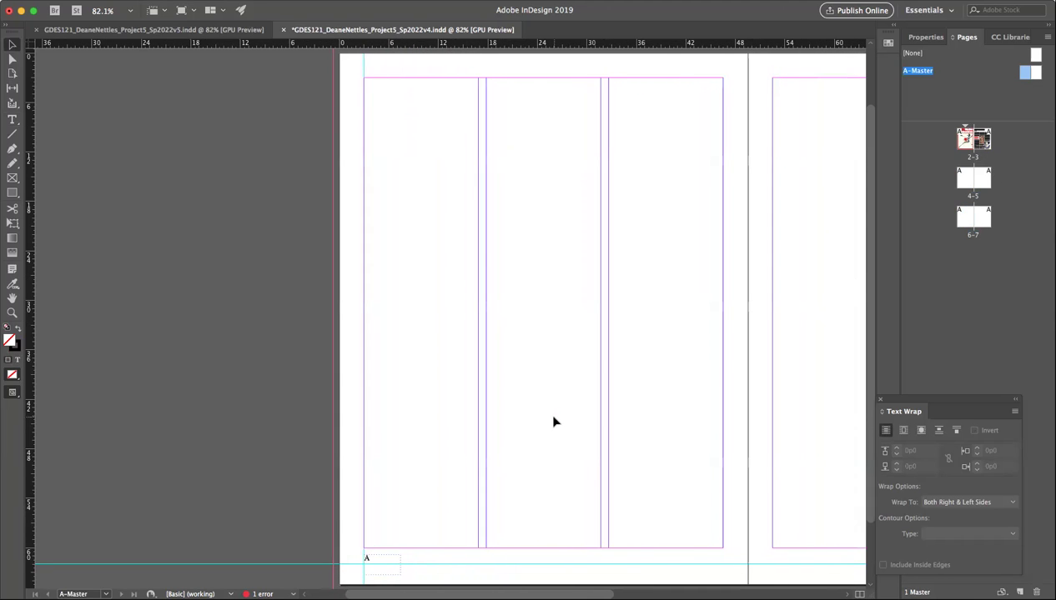
{"action": "scroll", "coordinate": [555, 421], "scroll_direction": "right", "scroll_amount": 4}
{"action": "scroll", "coordinate": [554, 421], "scroll_direction": "right", "scroll_amount": 3}
{"action": "scroll", "coordinate": [555, 421], "scroll_direction": "left", "scroll_amount": 2}
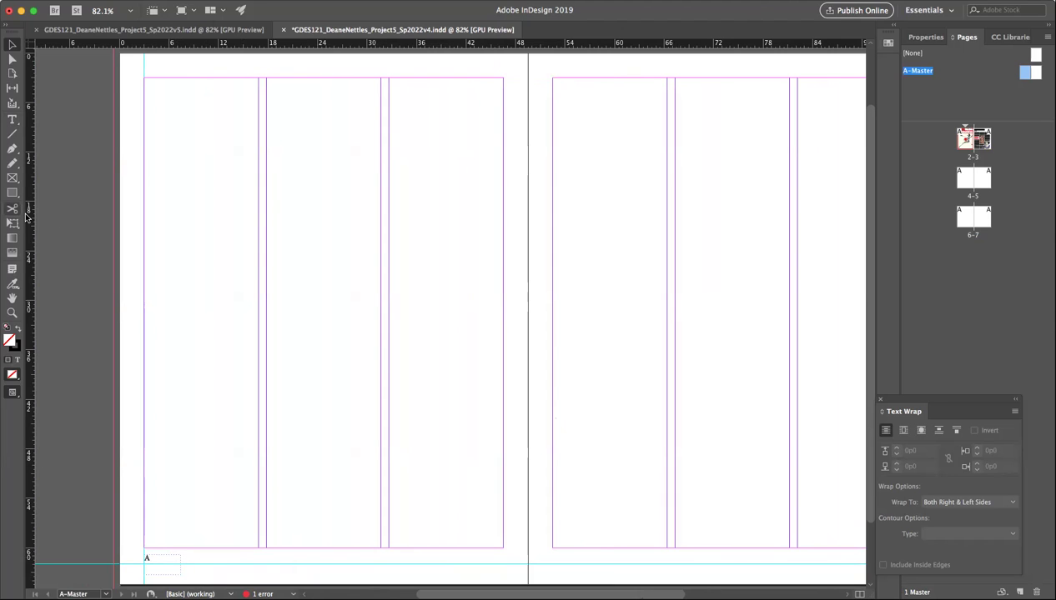
{"action": "left_click_drag", "start_coordinate": [109, 525], "coordinate": [200, 563]}
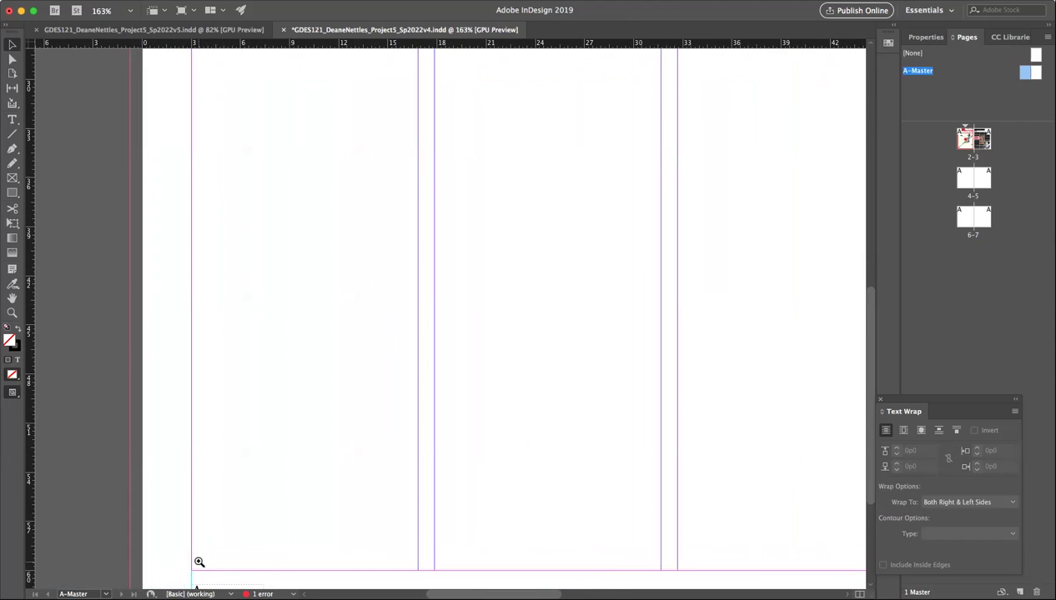
{"action": "scroll", "coordinate": [224, 527], "scroll_direction": "down", "scroll_amount": 3}
{"action": "left_click", "coordinate": [214, 521]}
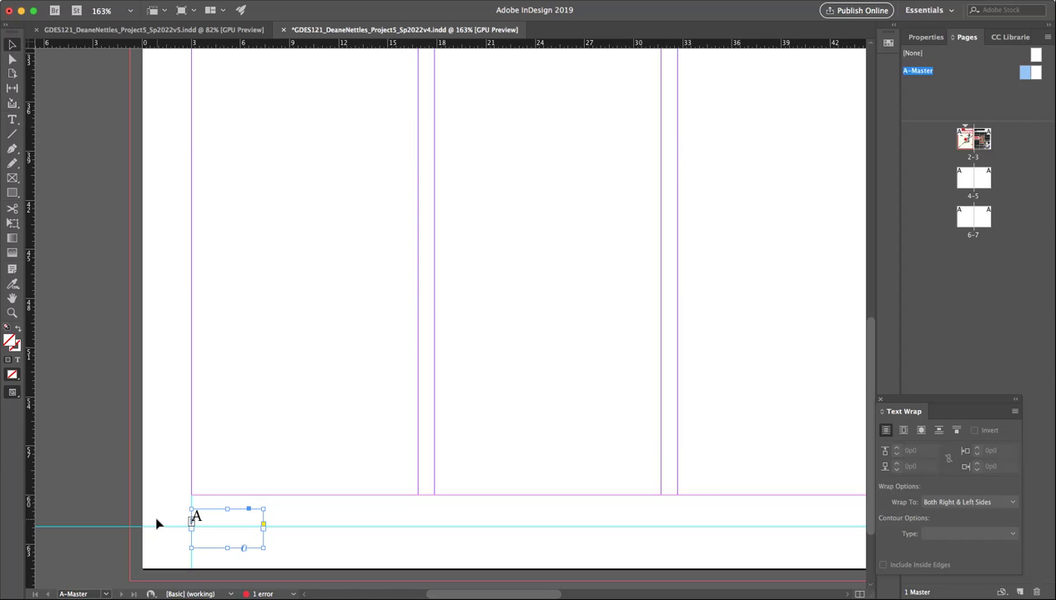
{"action": "double_click", "coordinate": [209, 519]}
{"action": "left_click_drag", "start_coordinate": [210, 517], "coordinate": [184, 514]}
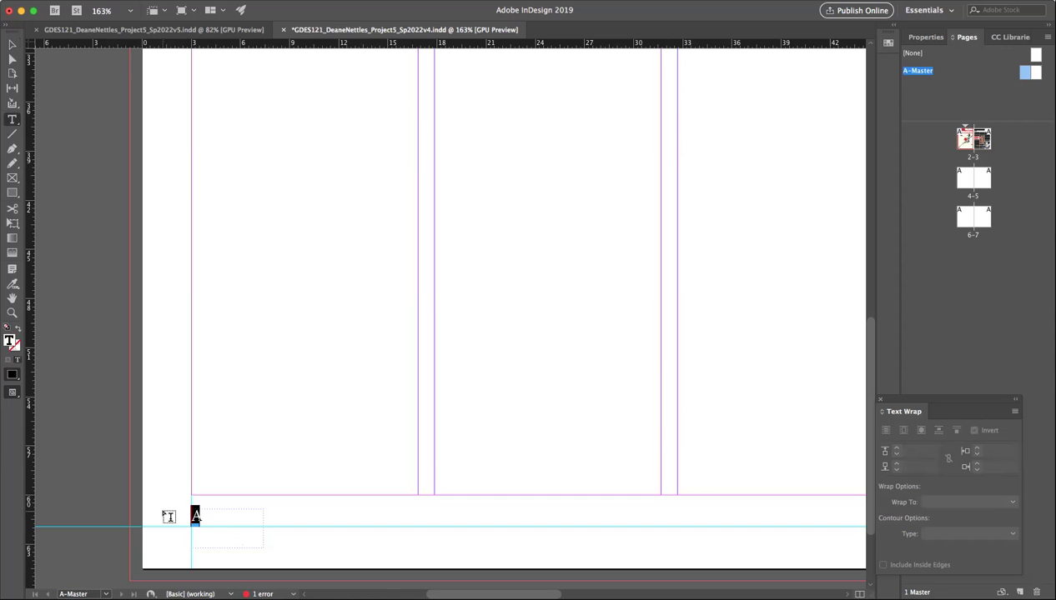
{"action": "key", "text": "BackSpace"}
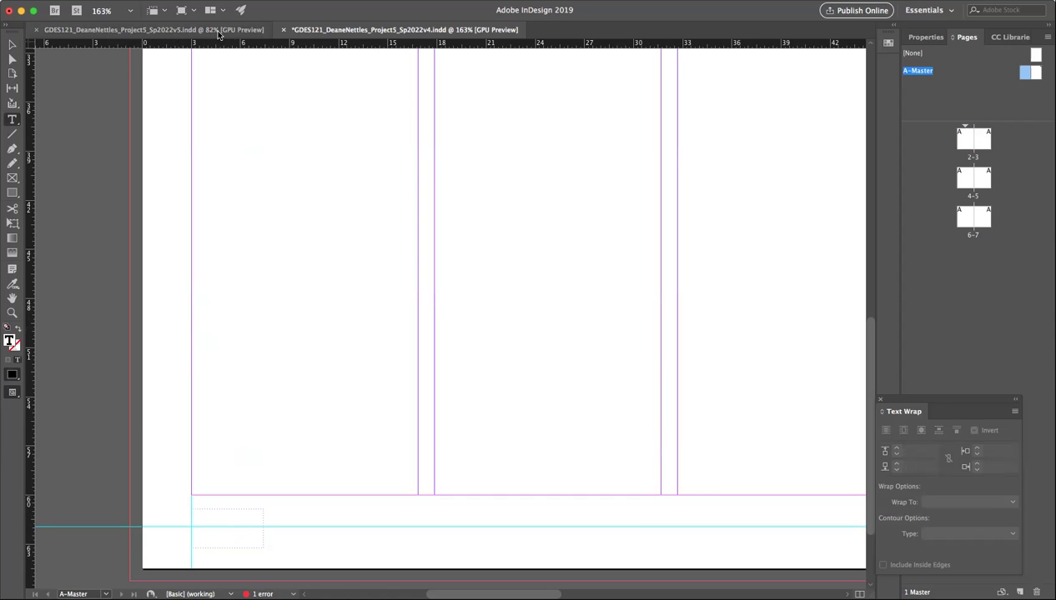
{"action": "left_click", "coordinate": [192, 0]}
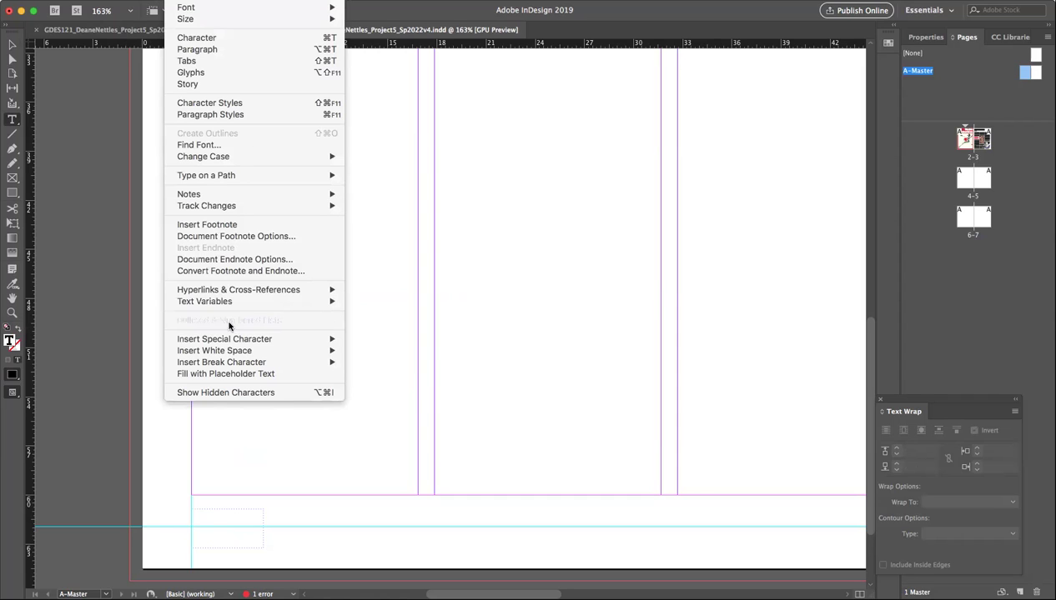
{"action": "mouse_move", "coordinate": [241, 341]}
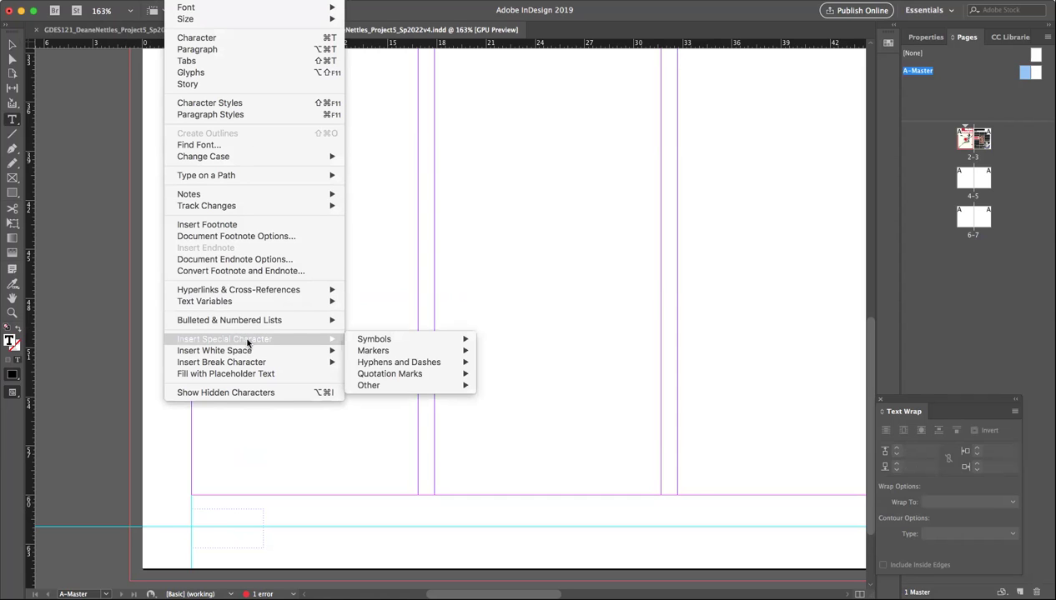
Step: Insert a Current Page Number marker in the A-Master footer text frame and lower the frame's top edge slightly
{"action": "mouse_move", "coordinate": [375, 356]}
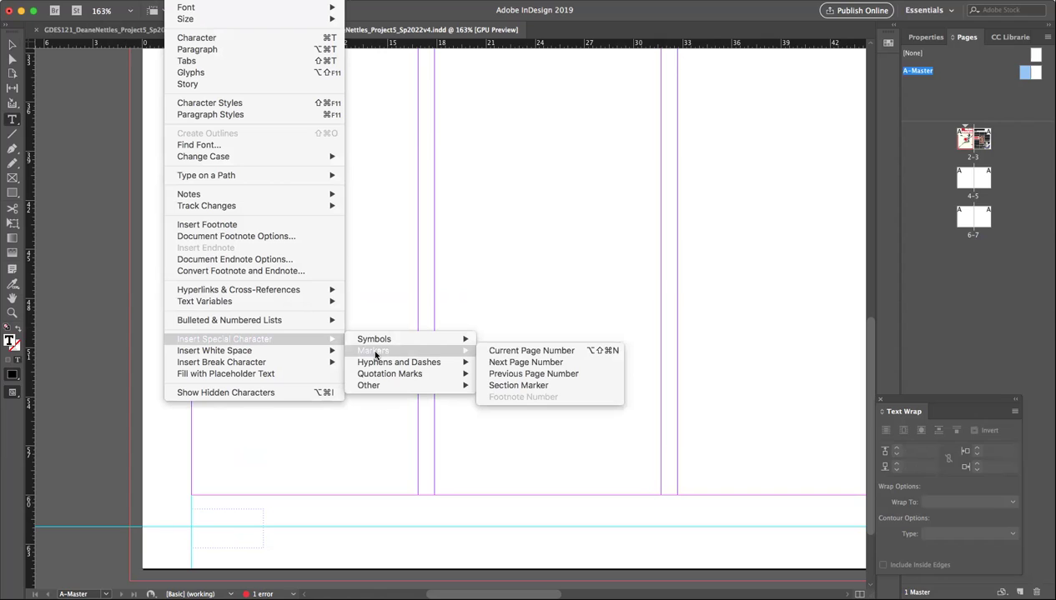
{"action": "left_click", "coordinate": [509, 356]}
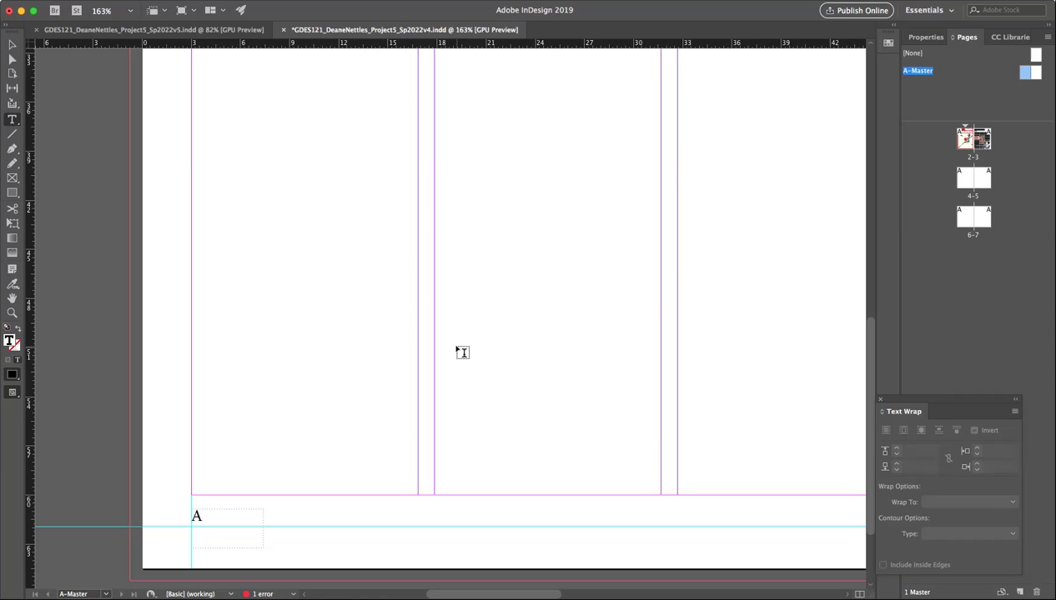
{"action": "left_click", "coordinate": [13, 44]}
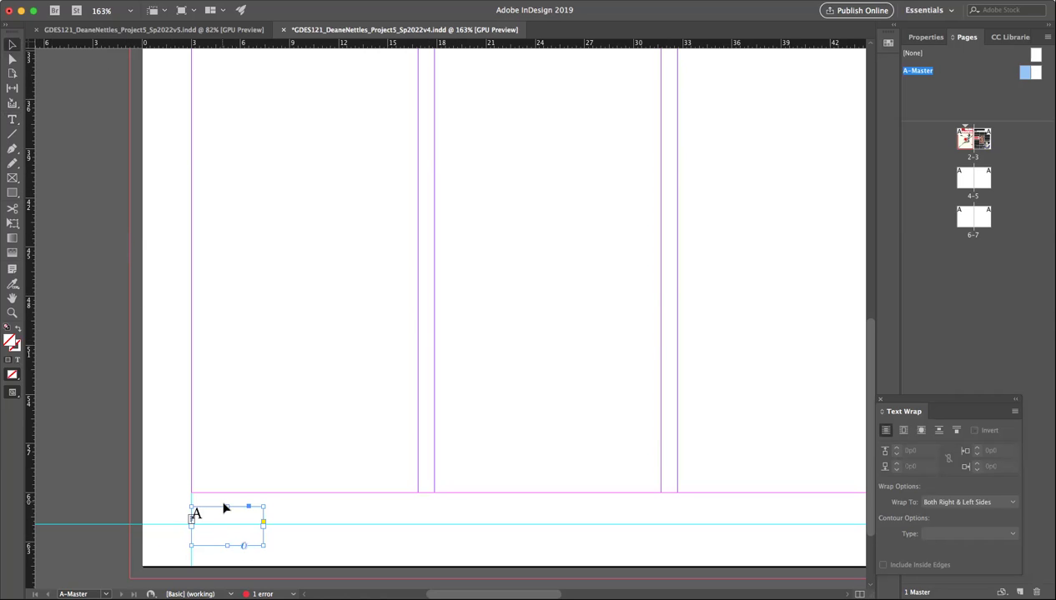
{"action": "left_click_drag", "start_coordinate": [225, 506], "coordinate": [227, 512]}
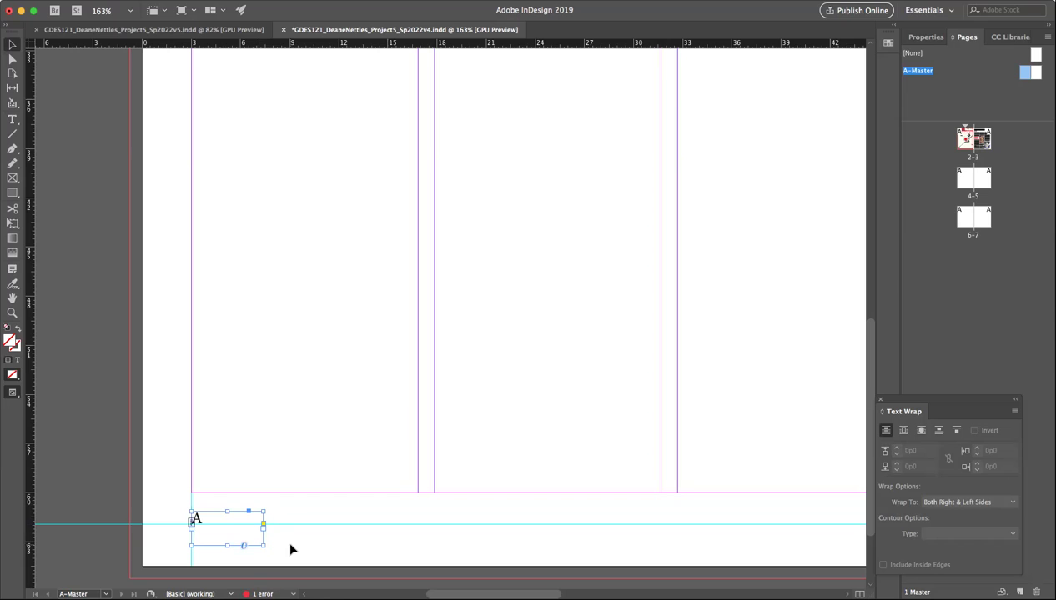
Step: Set the font size of the page number marker to 9 pt
{"action": "double_click", "coordinate": [216, 523]}
{"action": "left_click_drag", "start_coordinate": [220, 514], "coordinate": [169, 514]}
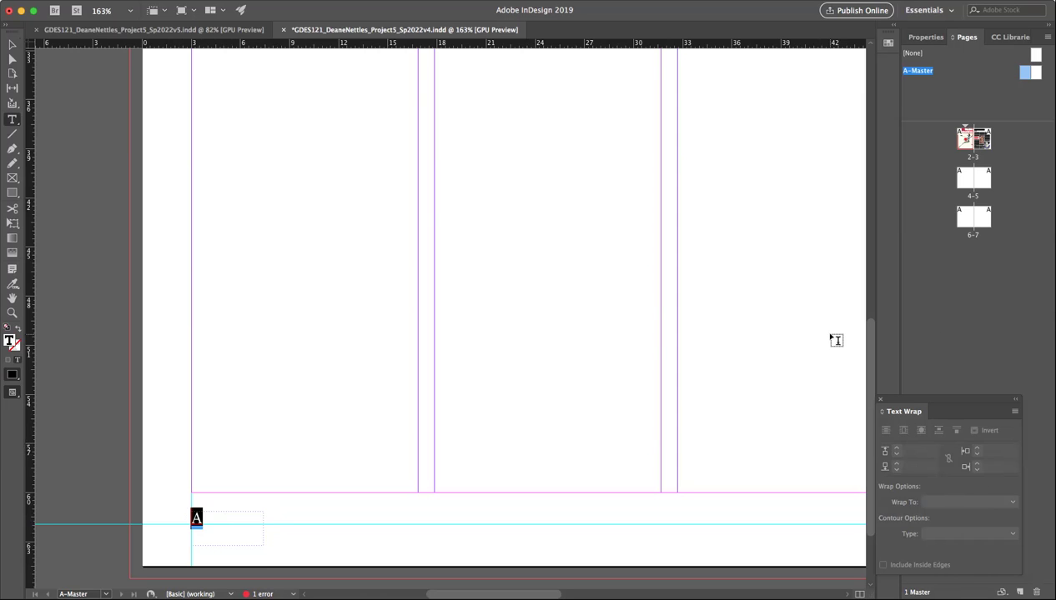
{"action": "left_click", "coordinate": [924, 36]}
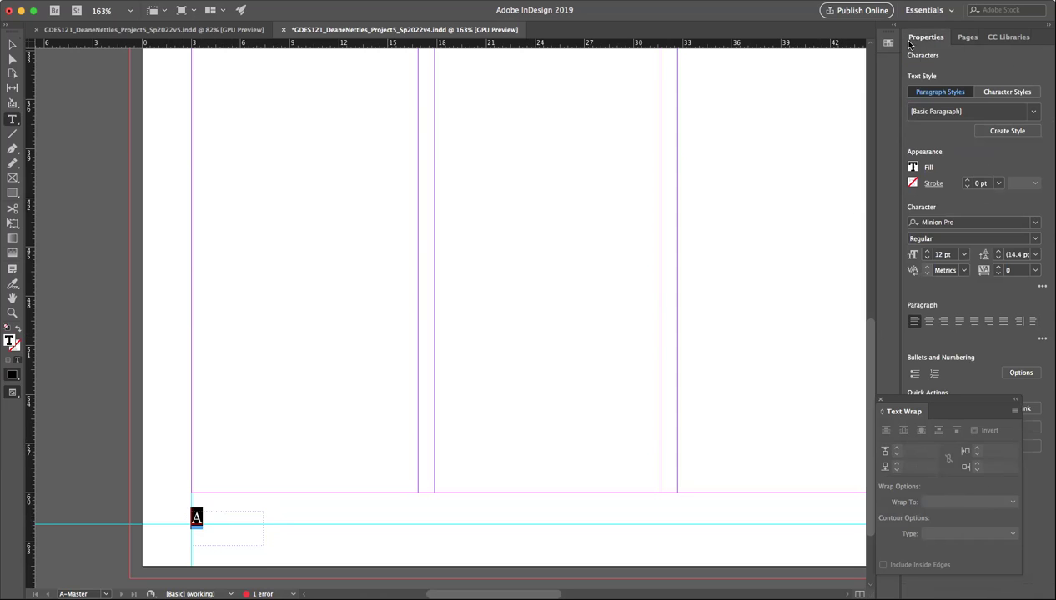
{"action": "left_click", "coordinate": [926, 258]}
{"action": "left_click", "coordinate": [926, 257]}
{"action": "left_click", "coordinate": [926, 258]}
Step: Nudge the page number frame down two increments to Y 61p3.8, bringing the marker closer to the horizontal guide
{"action": "left_click", "coordinate": [11, 46]}
{"action": "key", "text": "Down"}
{"action": "key", "text": "Down"}
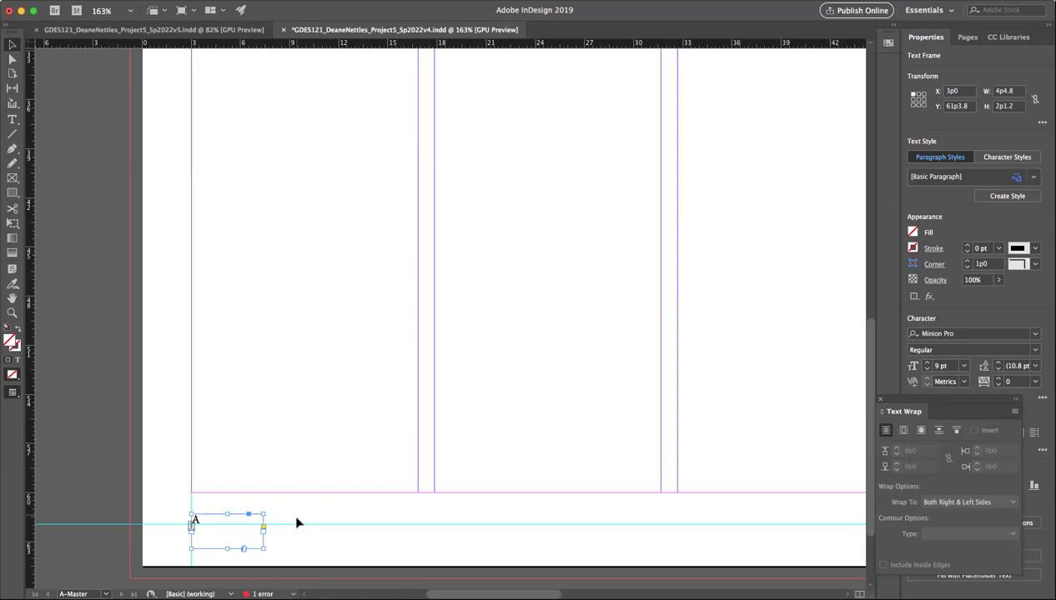
{"action": "double_click", "coordinate": [212, 528]}
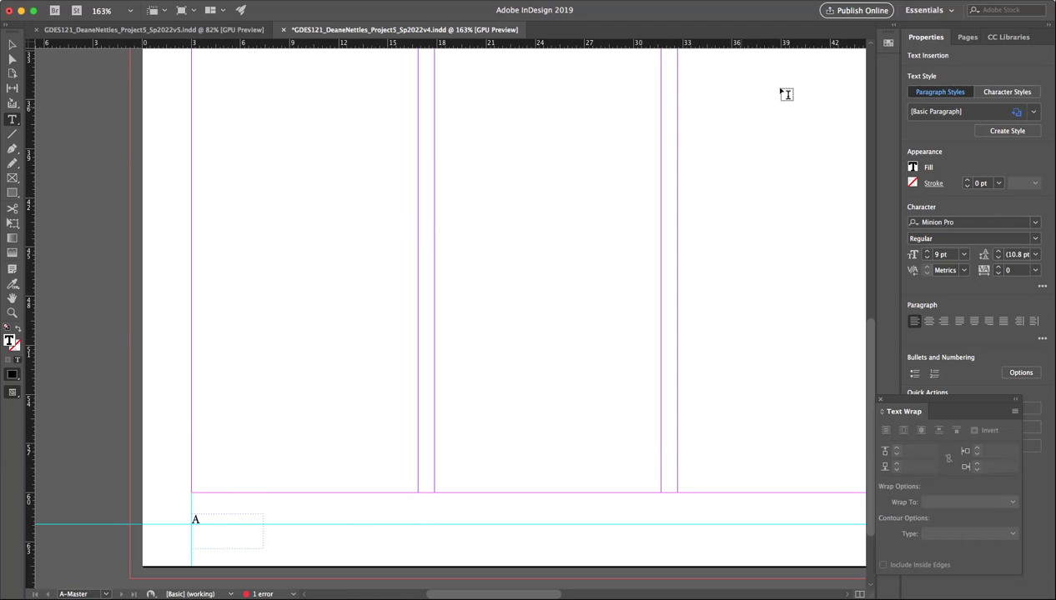
Step: Display the A-Master spread and select both of its pages
{"action": "left_click", "coordinate": [969, 37]}
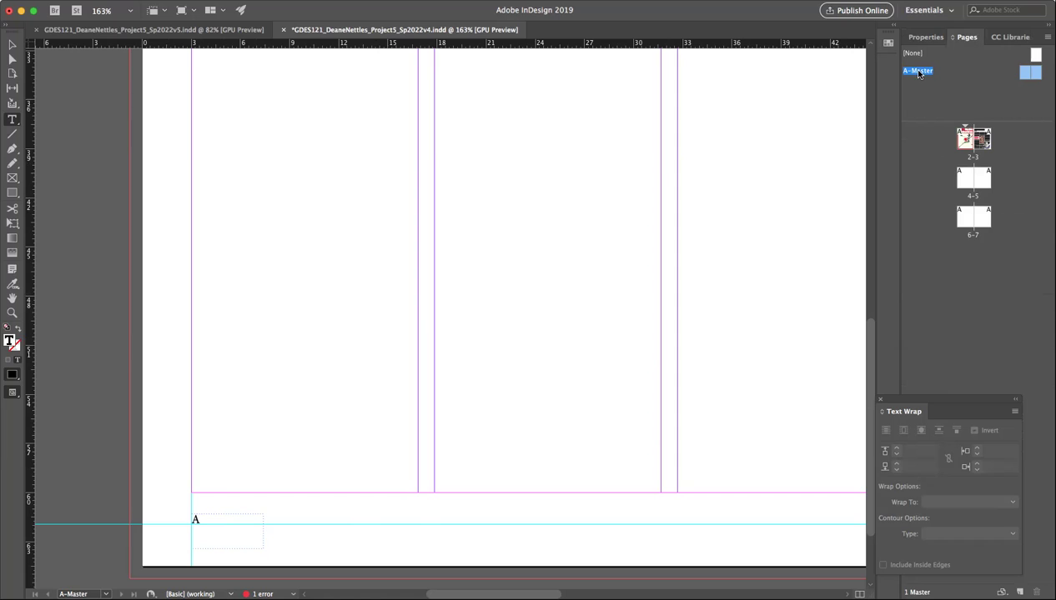
{"action": "double_click", "coordinate": [1027, 74]}
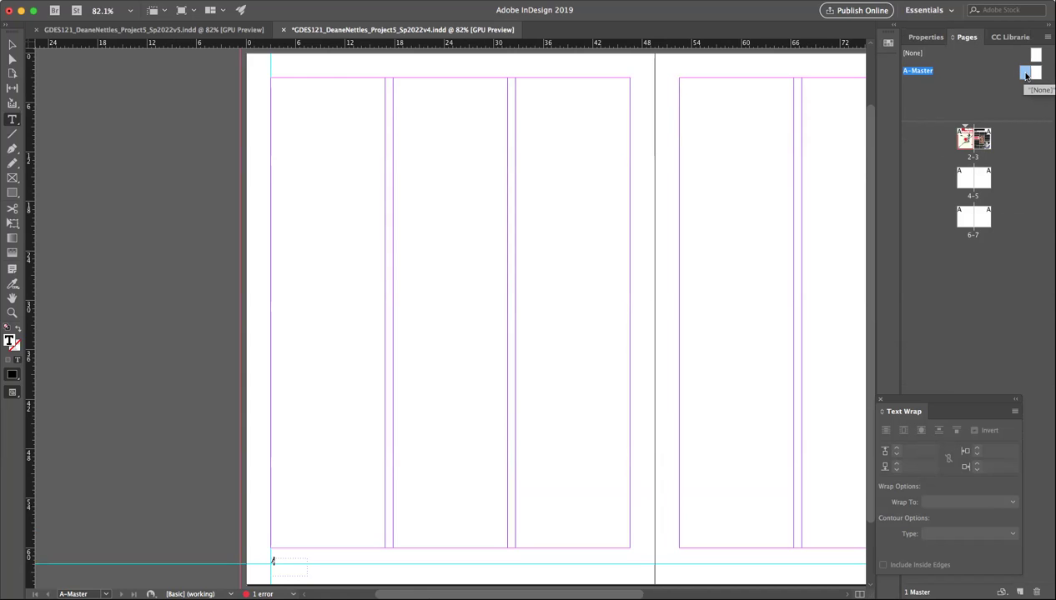
{"action": "left_click", "coordinate": [1038, 76]}
Step: Use the Go to Page command to navigate to A-Master
{"action": "left_click", "coordinate": [133, 7]}
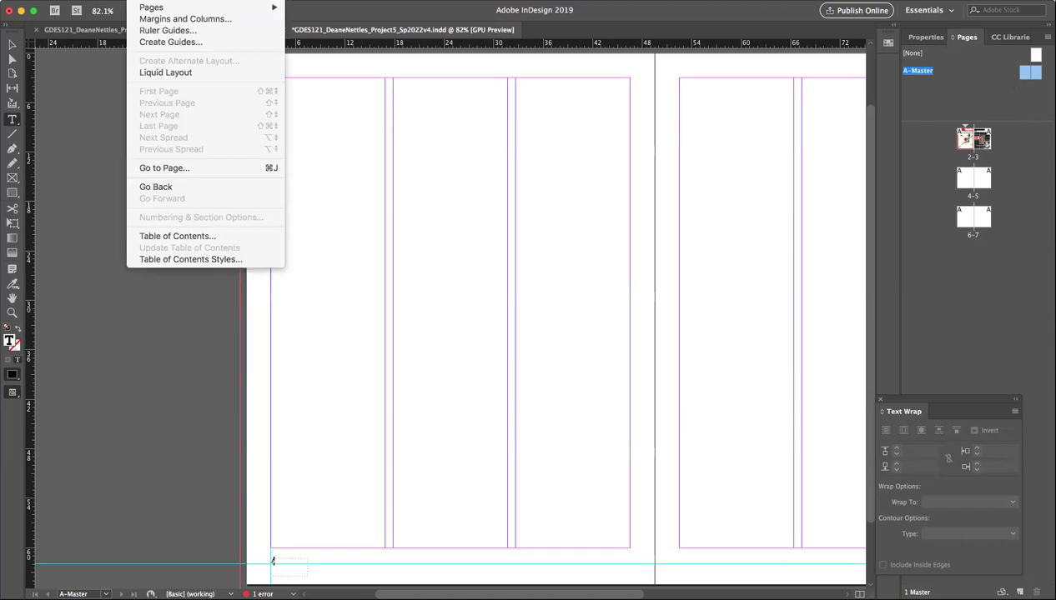
{"action": "mouse_move", "coordinate": [154, 10]}
{"action": "left_click", "coordinate": [172, 169]}
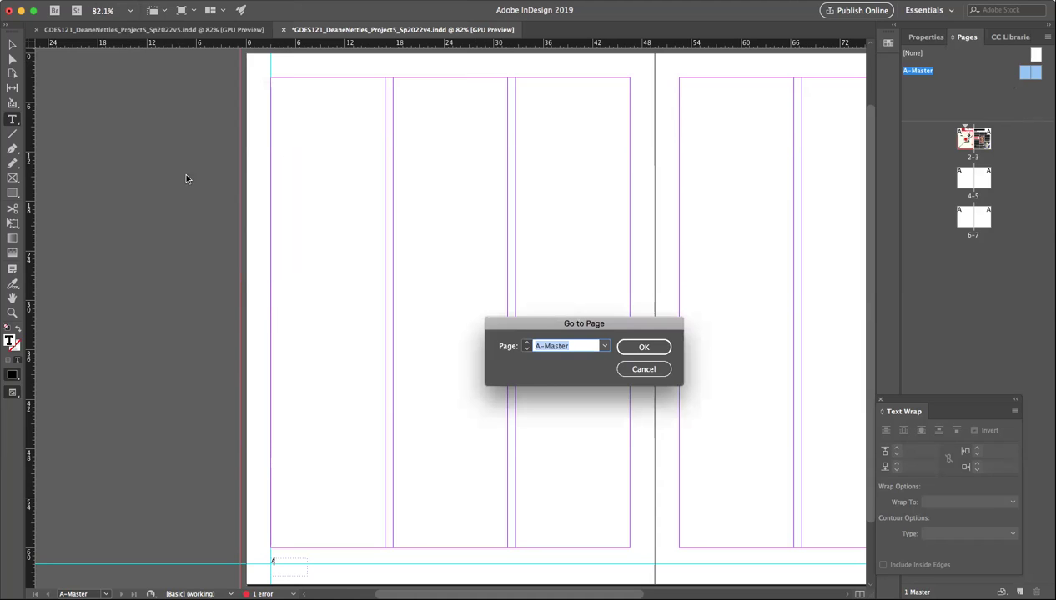
{"action": "left_click", "coordinate": [603, 346]}
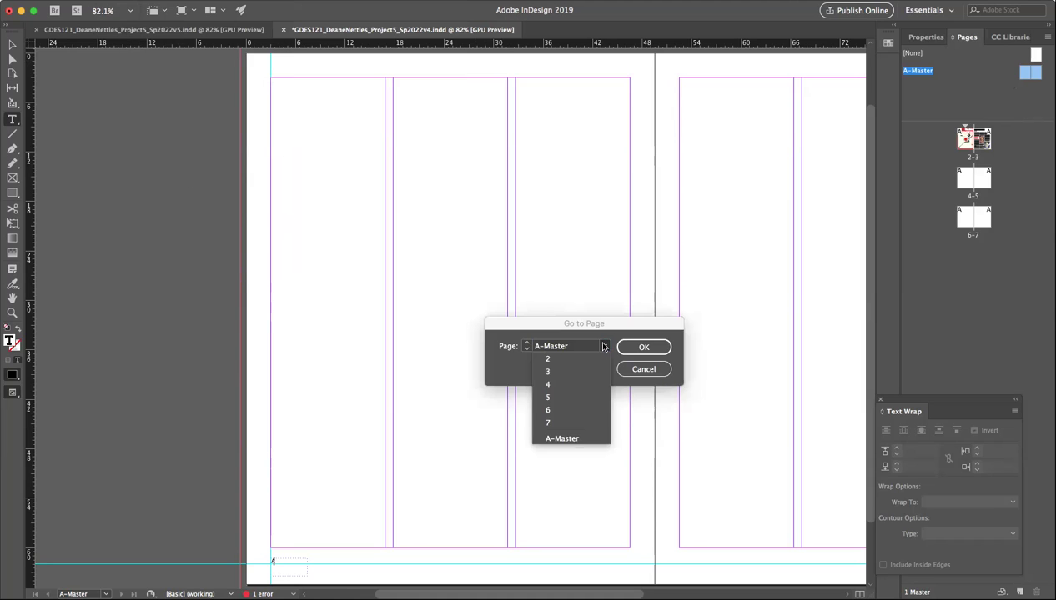
{"action": "left_click", "coordinate": [643, 347]}
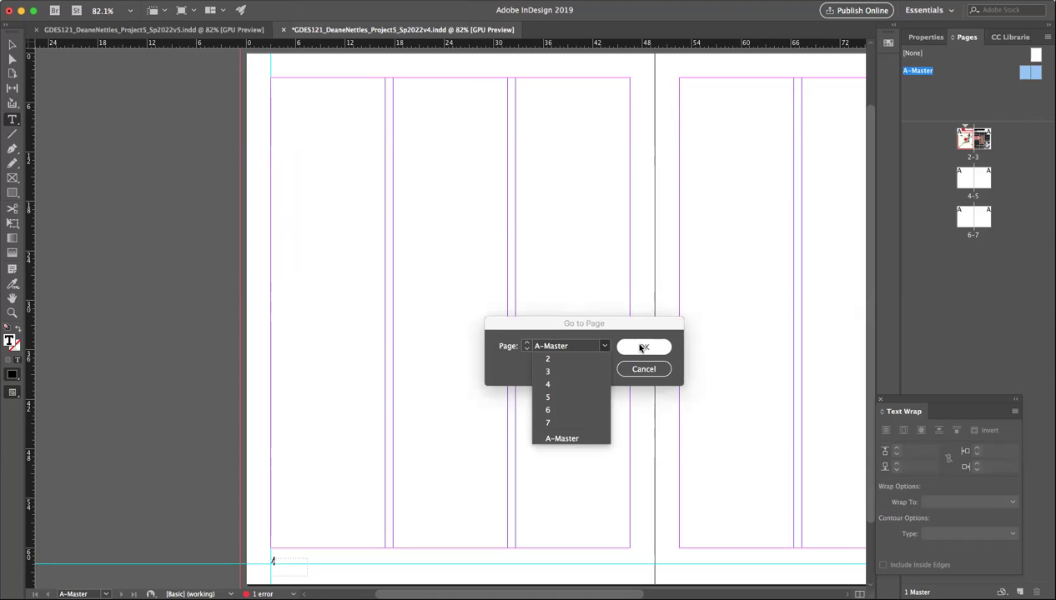
{"action": "left_click", "coordinate": [146, 0]}
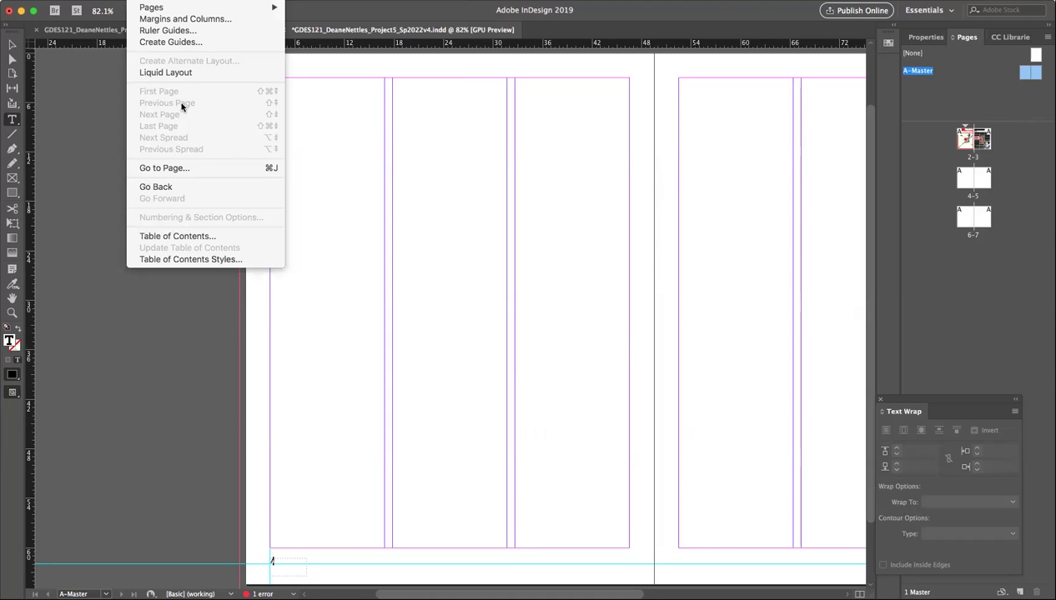
{"action": "left_click", "coordinate": [170, 172]}
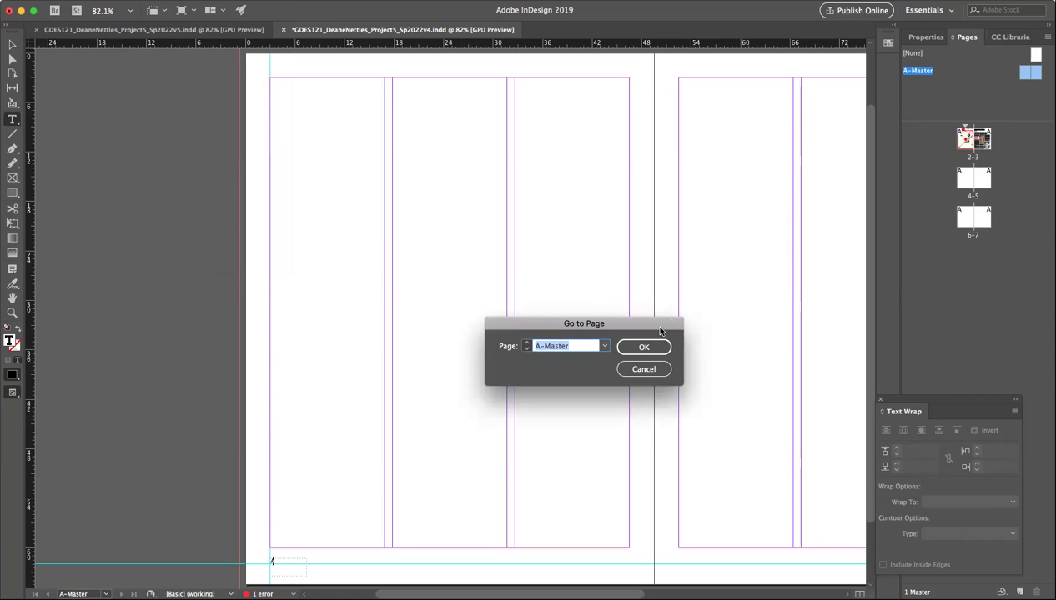
{"action": "left_click", "coordinate": [605, 346]}
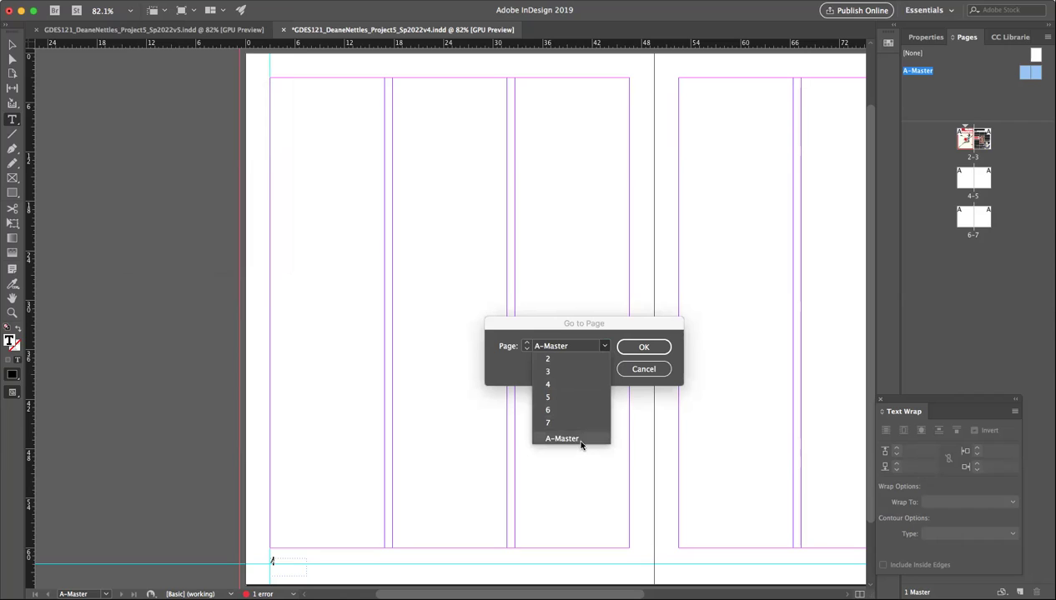
{"action": "left_click", "coordinate": [646, 347]}
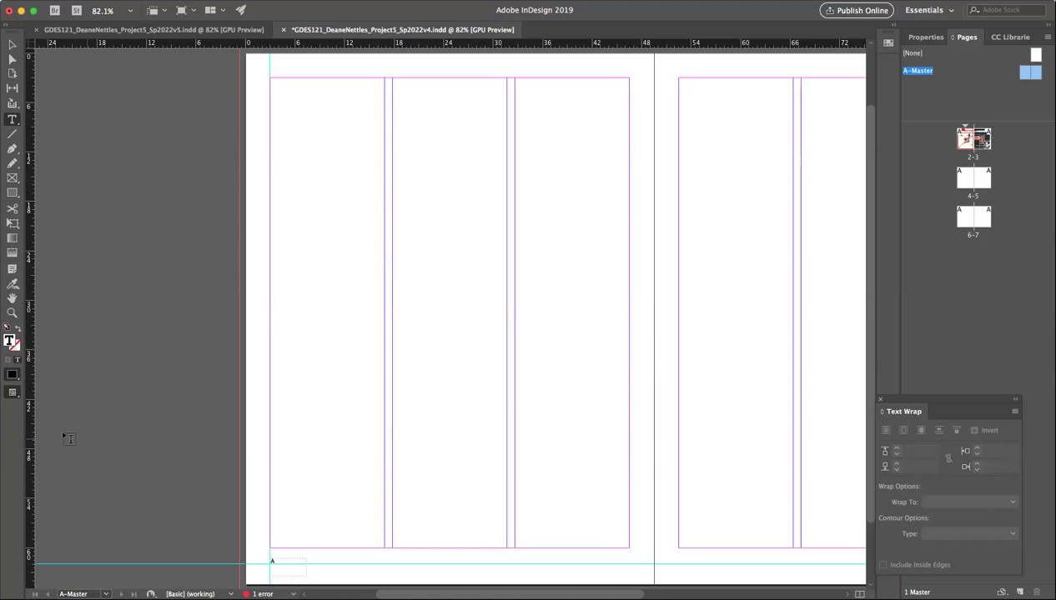
Step: Copy the page number frame on the left master page and paste the duplicate in place
{"action": "left_click", "coordinate": [13, 45]}
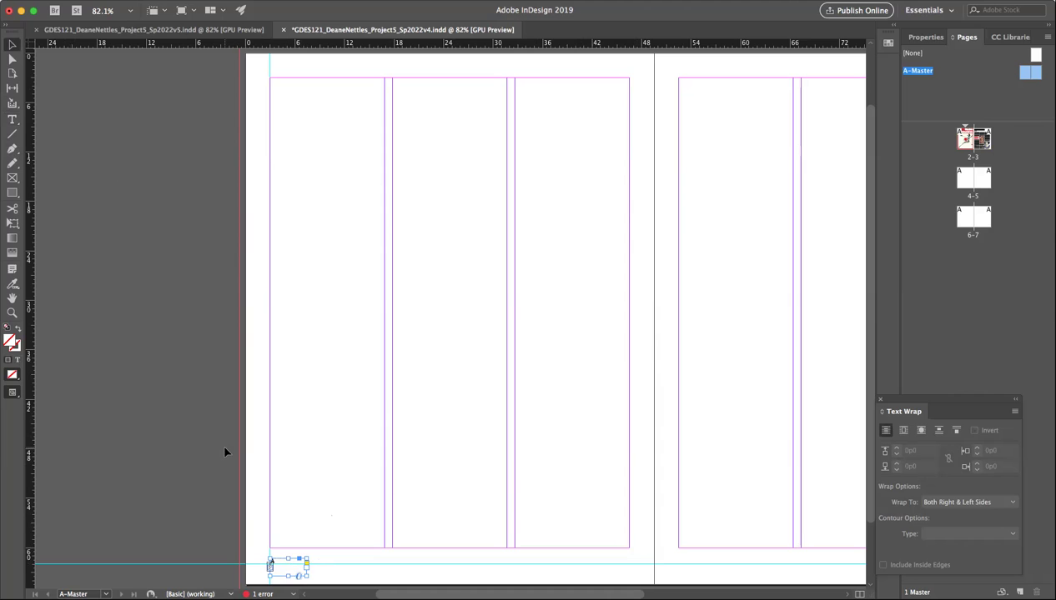
{"action": "left_click", "coordinate": [117, 0]}
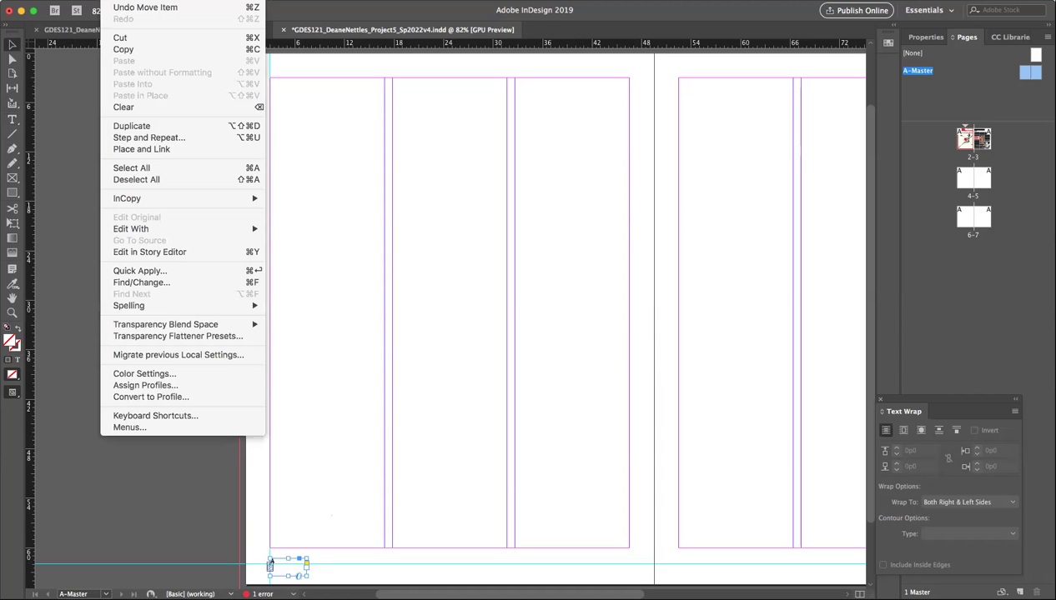
{"action": "left_click", "coordinate": [124, 49]}
{"action": "left_click", "coordinate": [116, 0]}
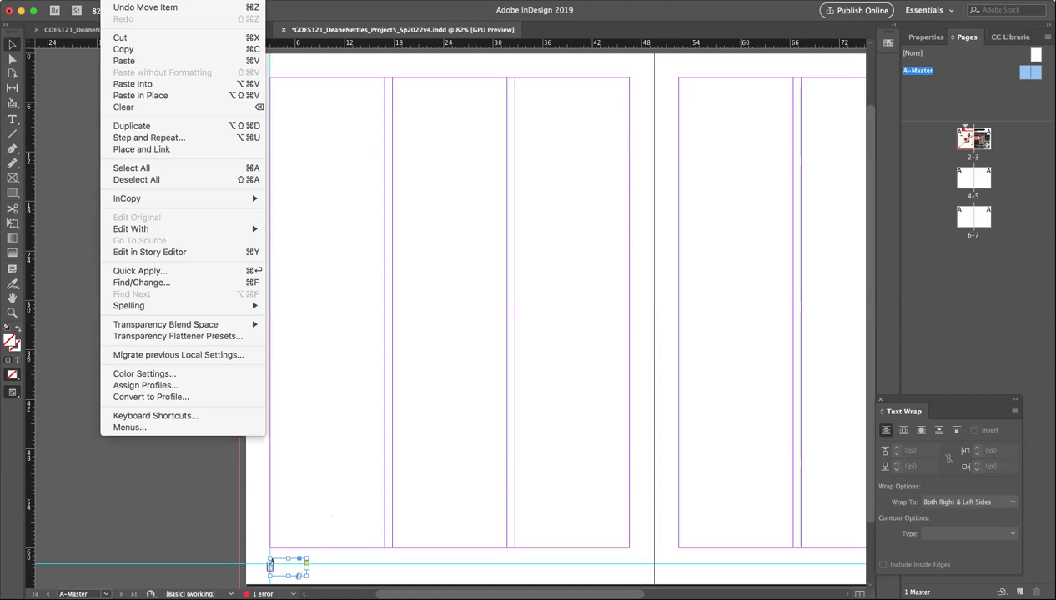
{"action": "left_click", "coordinate": [124, 96]}
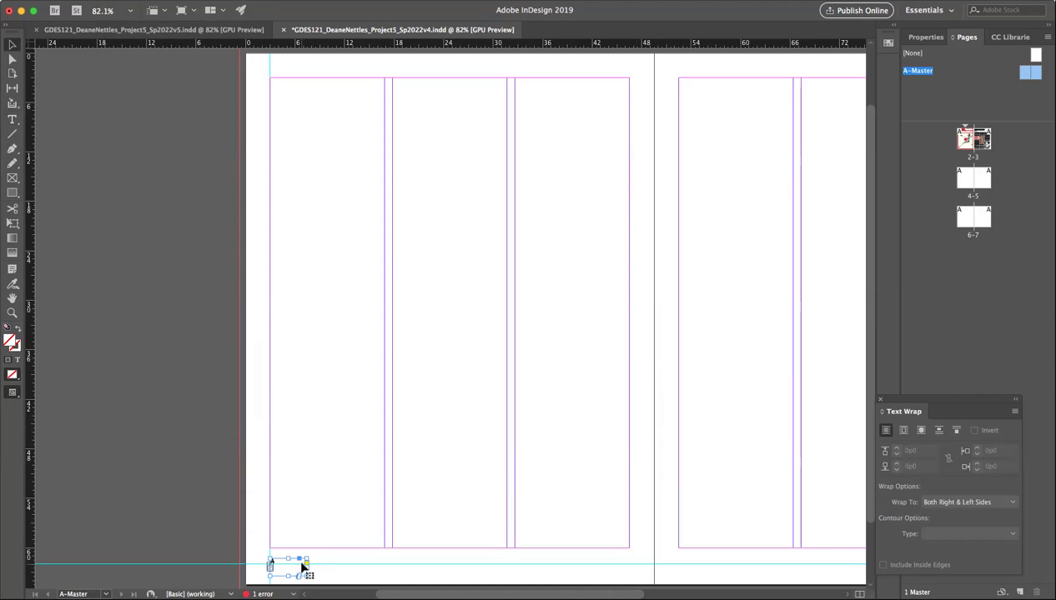
Step: Move the duplicate page number frame across to the right master page, aligning its right edge with the outer margin guide at X 91p7.2
{"action": "left_click_drag", "start_coordinate": [274, 558], "coordinate": [325, 562]}
{"action": "key", "text": "ctrl+z"}
{"action": "left_click_drag", "start_coordinate": [285, 570], "coordinate": [707, 568]}
{"action": "scroll", "coordinate": [558, 546], "scroll_direction": "right", "scroll_amount": 5}
{"action": "left_click_drag", "start_coordinate": [261, 570], "coordinate": [538, 562]}
Step: Right-align the page number marker in the right master page's frame and deselect the frame
{"action": "double_click", "coordinate": [568, 566]}
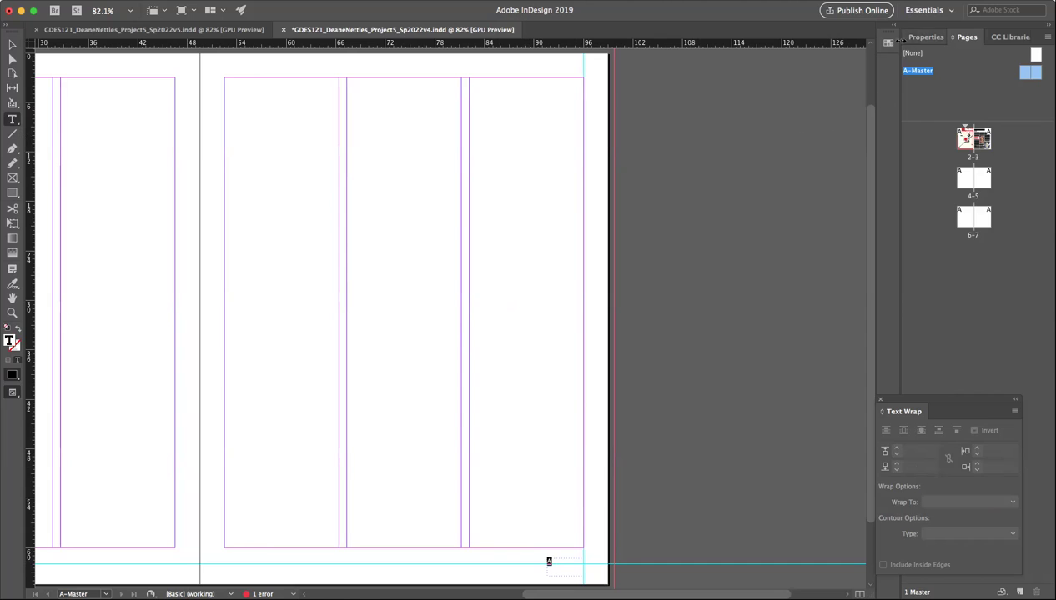
{"action": "left_click", "coordinate": [926, 36]}
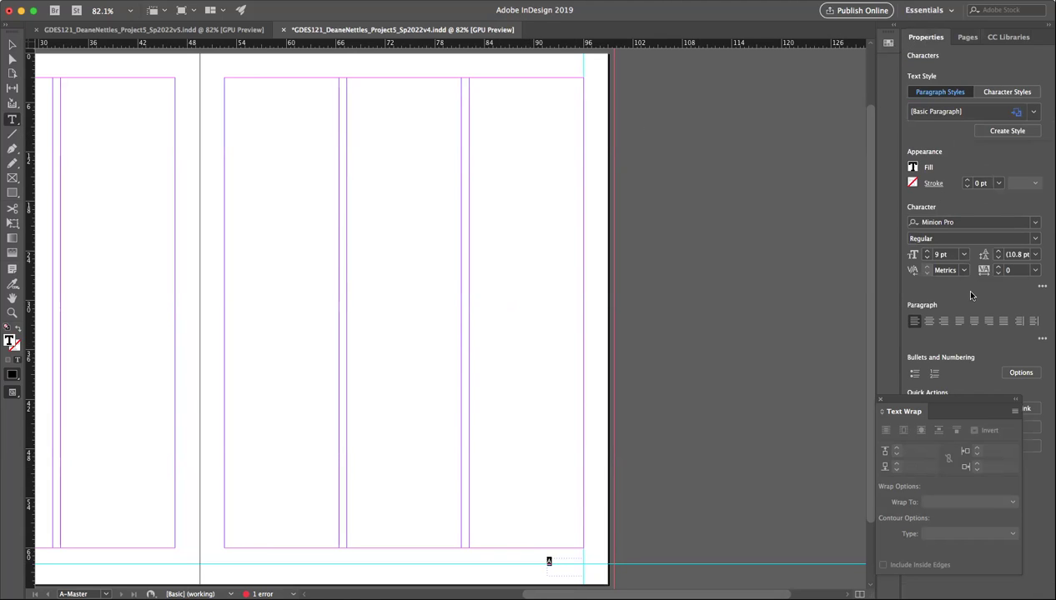
{"action": "left_click", "coordinate": [943, 321]}
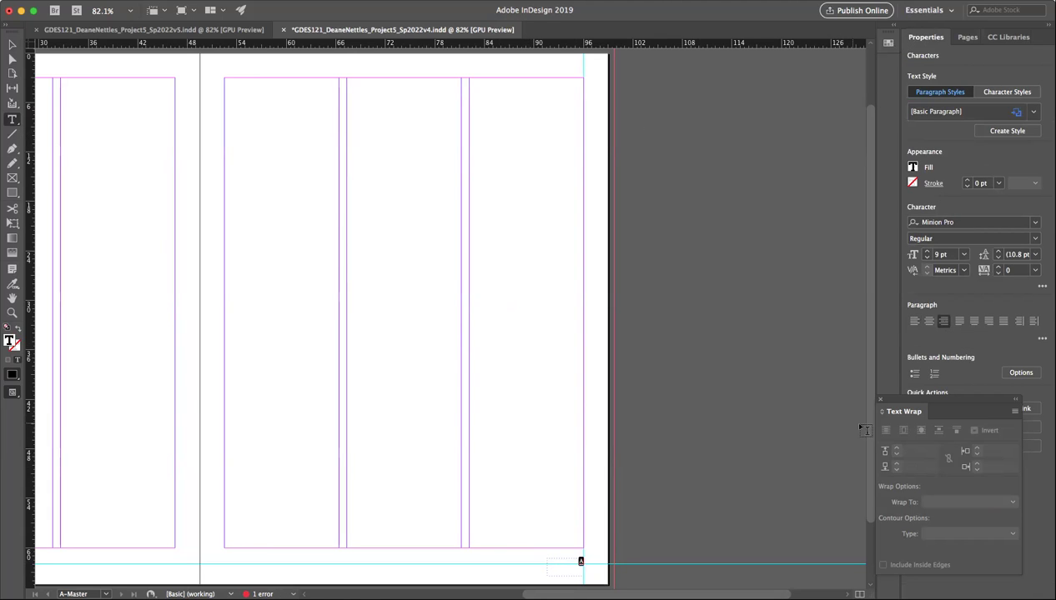
{"action": "left_click", "coordinate": [12, 45]}
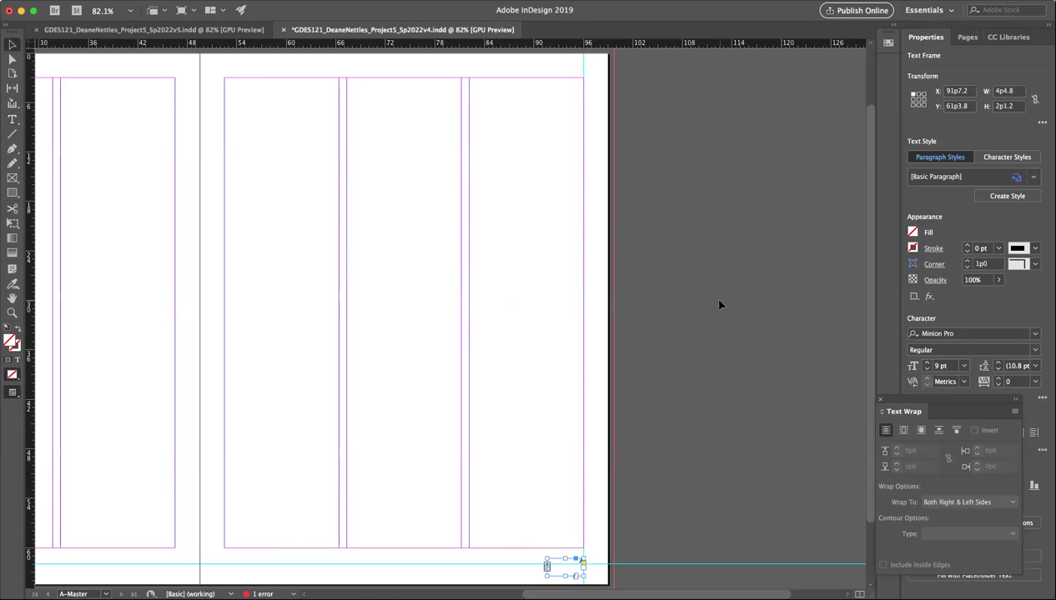
{"action": "left_click", "coordinate": [682, 296]}
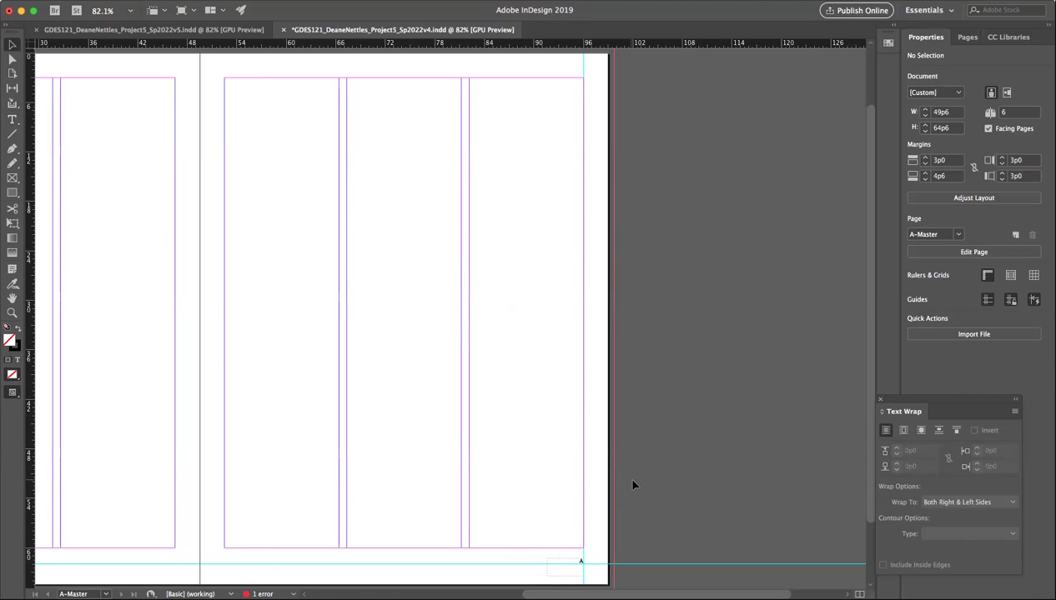
Step: Examine the footer page numbers on the A-Master spread and on spreads 4-5, 6-7 and 2-3
{"action": "scroll", "coordinate": [572, 535], "scroll_direction": "left", "scroll_amount": 5}
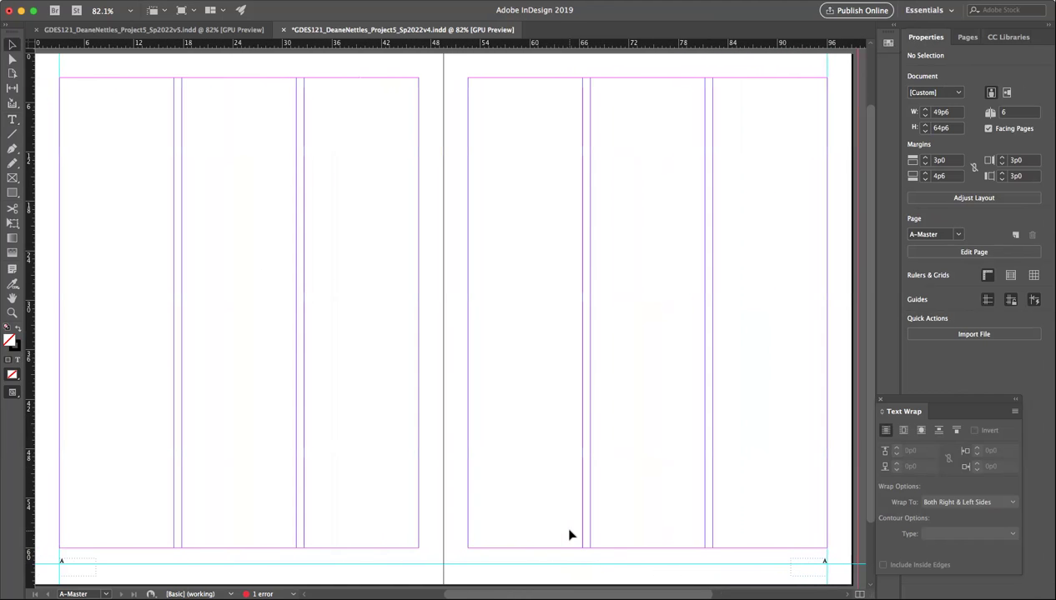
{"action": "scroll", "coordinate": [569, 535], "scroll_direction": "right", "scroll_amount": 1}
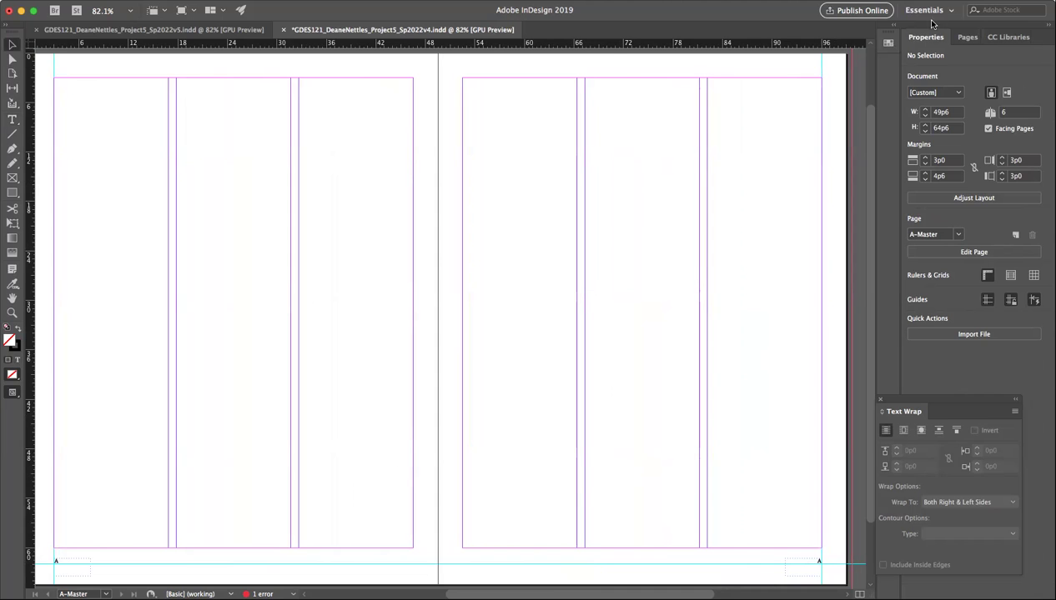
{"action": "left_click", "coordinate": [967, 38]}
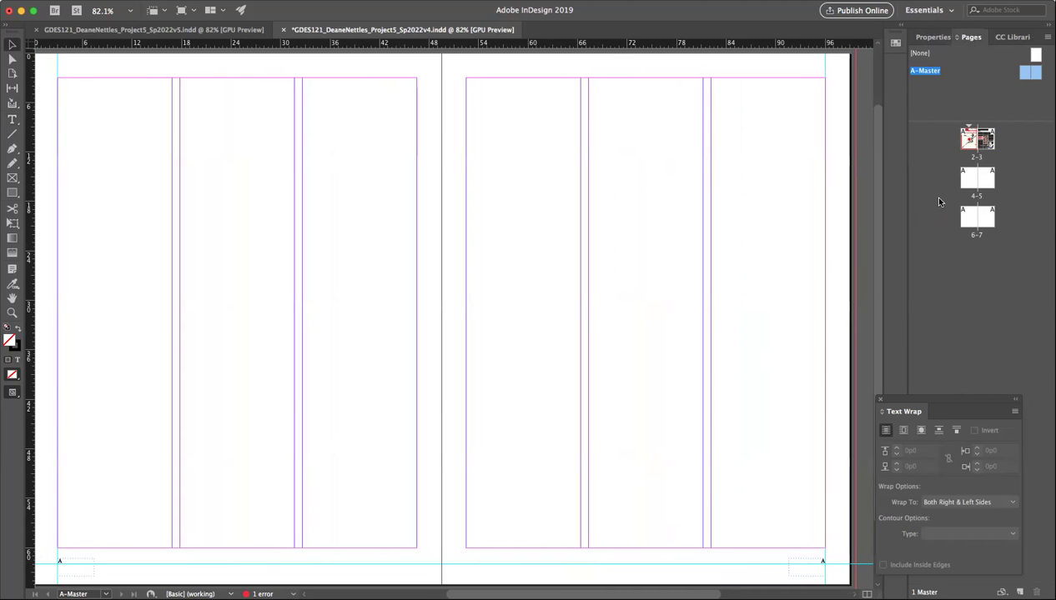
{"action": "double_click", "coordinate": [964, 178]}
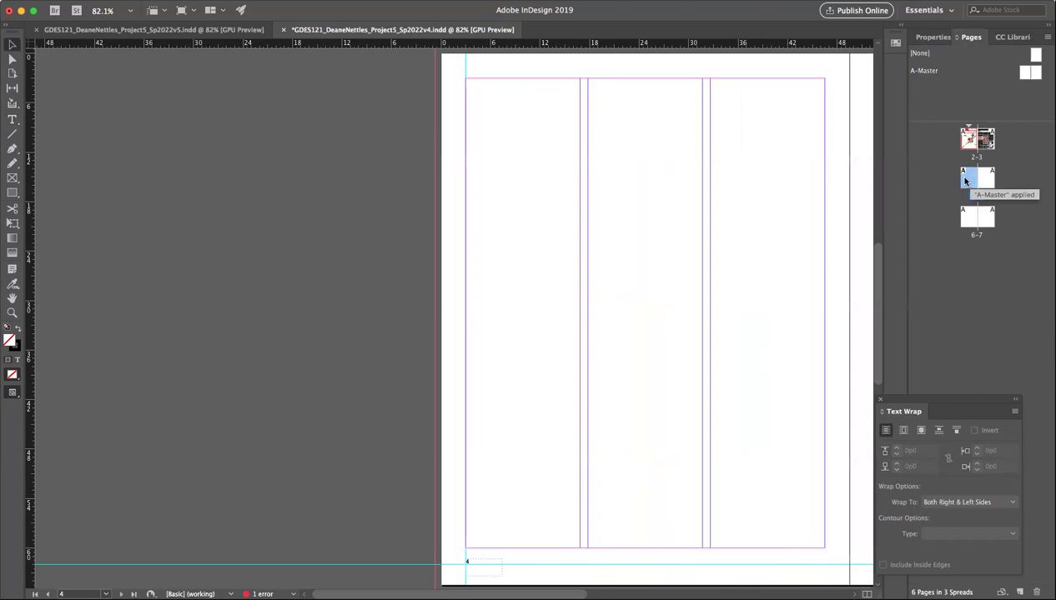
{"action": "scroll", "coordinate": [850, 176], "scroll_direction": "right", "scroll_amount": 5}
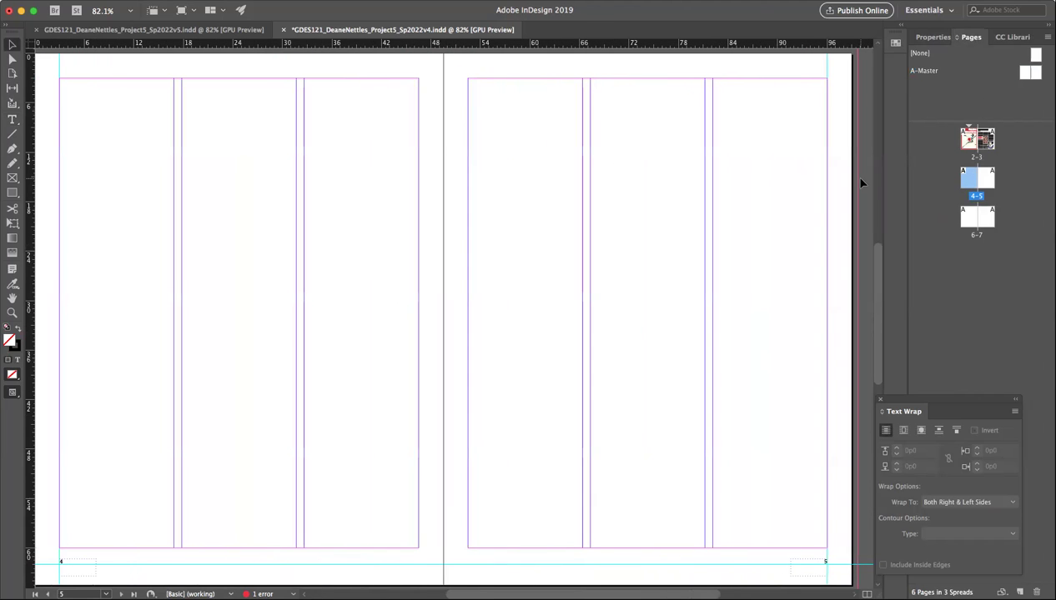
{"action": "left_click", "coordinate": [968, 219]}
{"action": "double_click", "coordinate": [968, 219]}
{"action": "scroll", "coordinate": [768, 200], "scroll_direction": "right", "scroll_amount": 5}
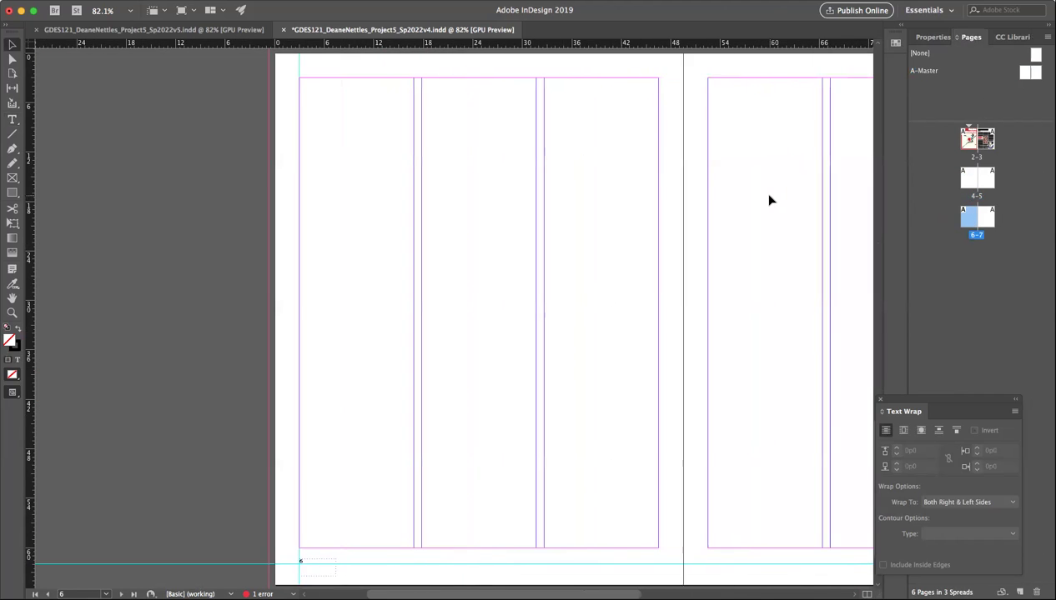
{"action": "scroll", "coordinate": [769, 200], "scroll_direction": "right", "scroll_amount": 3}
{"action": "scroll", "coordinate": [770, 199], "scroll_direction": "left", "scroll_amount": 2}
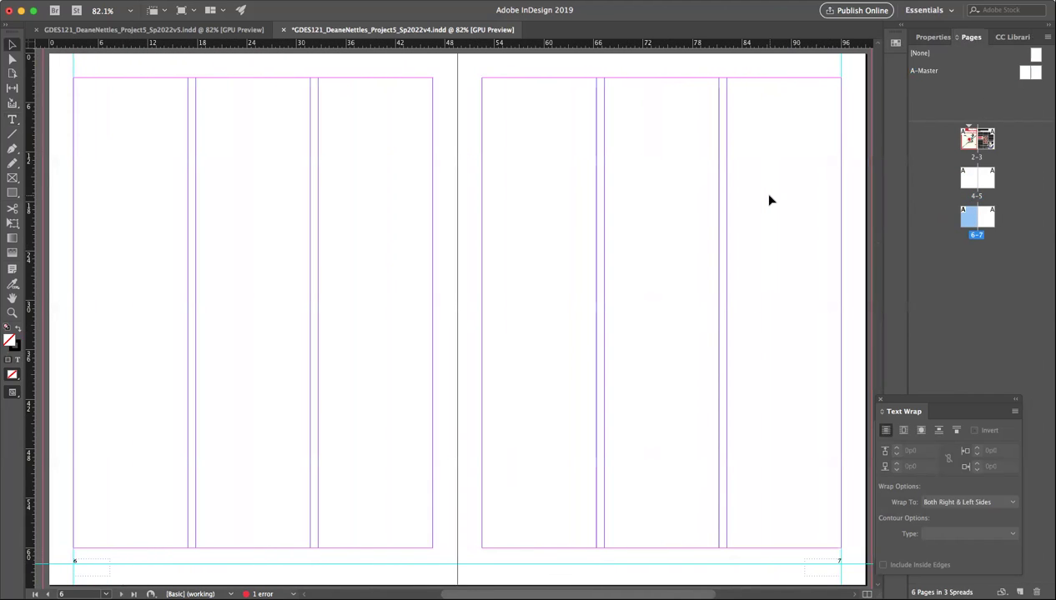
{"action": "double_click", "coordinate": [968, 139]}
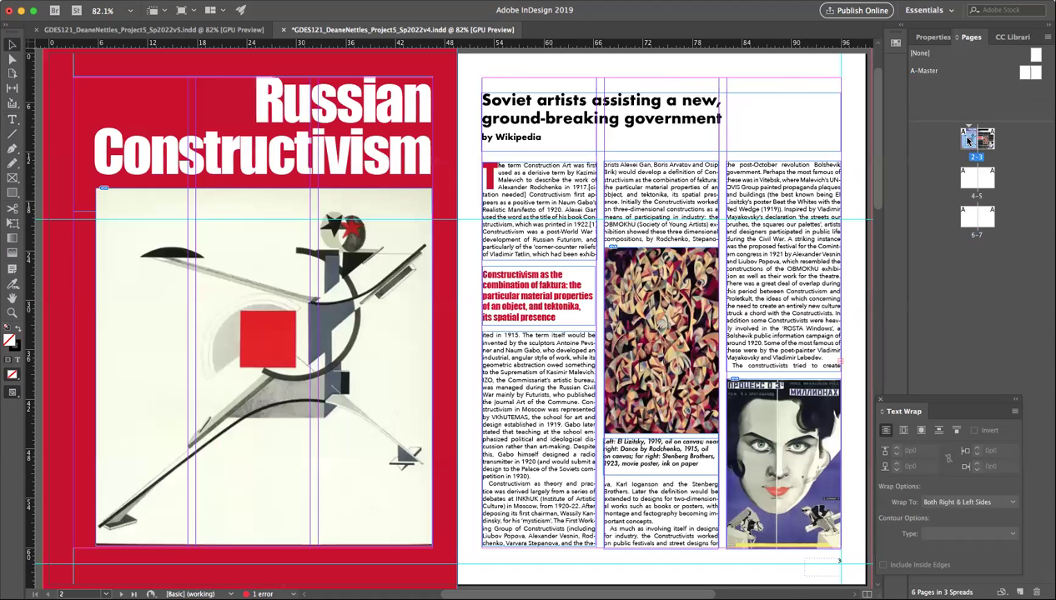
Step: Compare the footer of the A-Master spread with spread 2-3, checking the extent of the red background frame on page 2
{"action": "double_click", "coordinate": [1022, 77]}
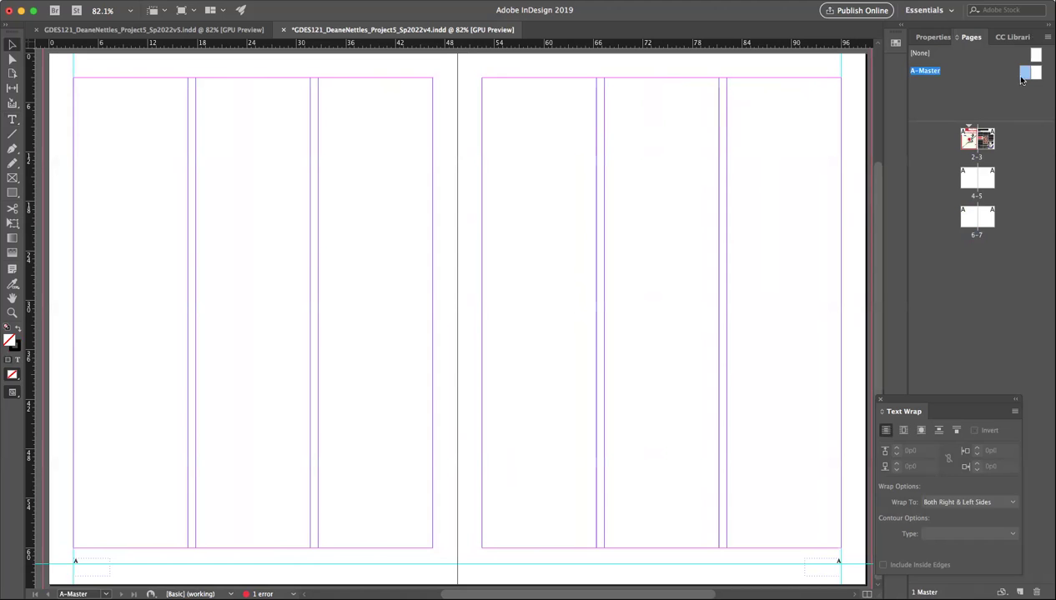
{"action": "double_click", "coordinate": [965, 138]}
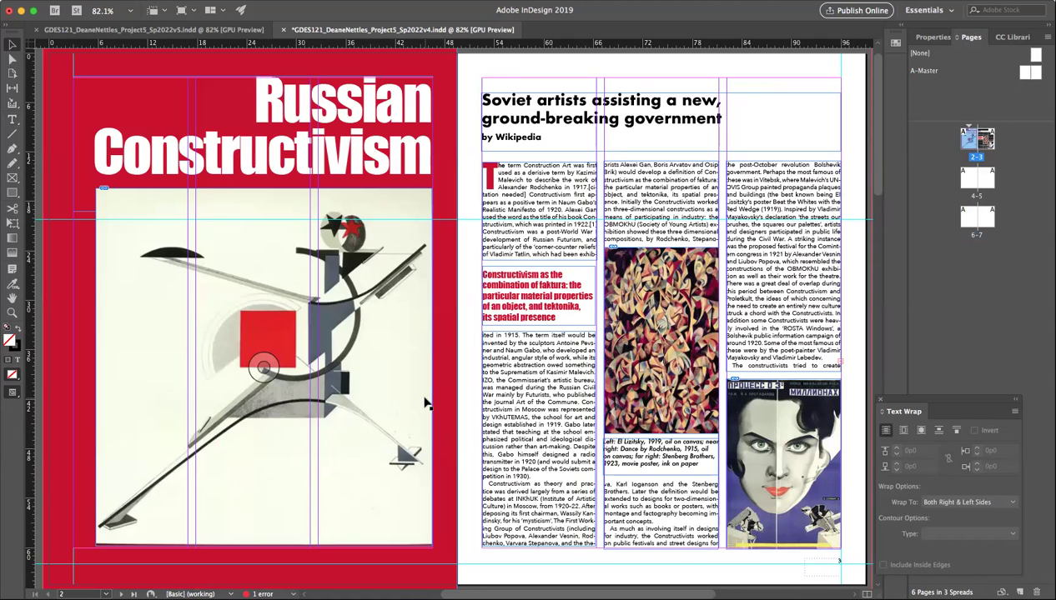
{"action": "left_click", "coordinate": [66, 401]}
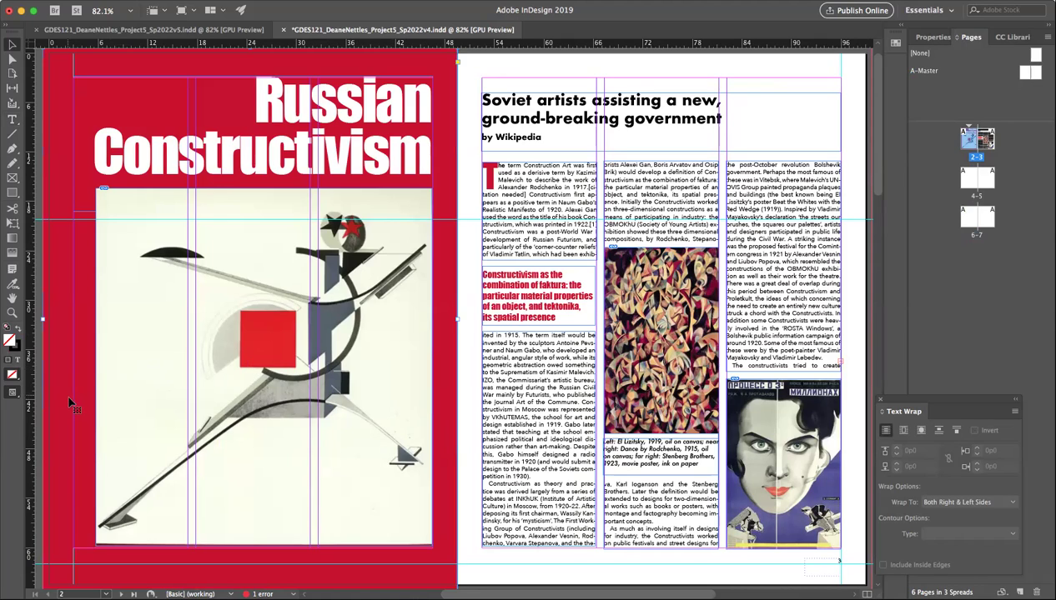
{"action": "scroll", "coordinate": [288, 554], "scroll_direction": "down", "scroll_amount": 2}
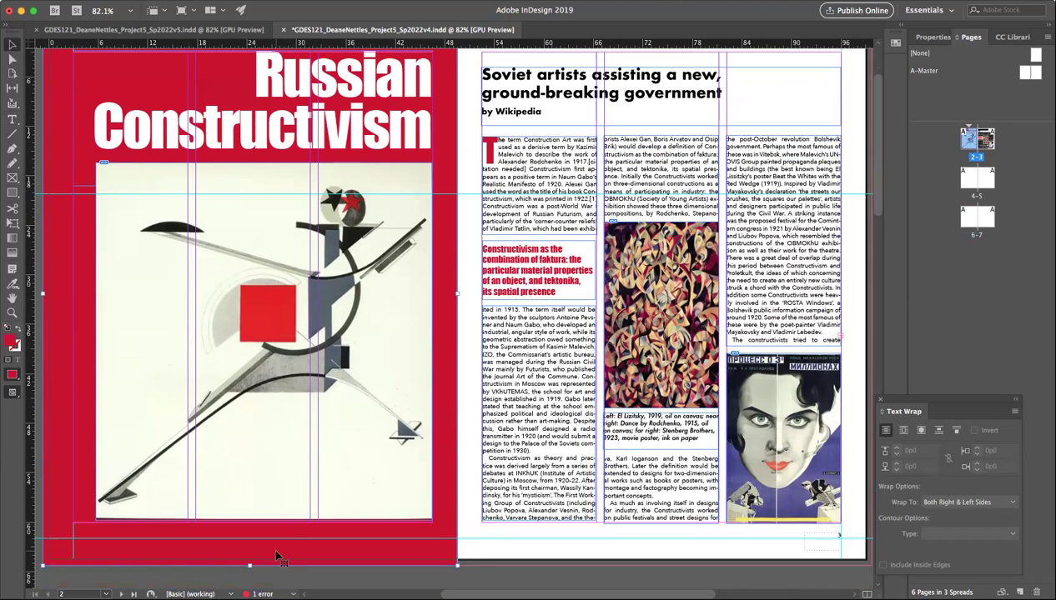
{"action": "mouse_move", "coordinate": [247, 564]}
{"action": "left_mouse_down"}
{"action": "mouse_move", "coordinate": [248, 523]}
{"action": "mouse_move", "coordinate": [248, 565]}
{"action": "left_mouse_up"}
{"action": "left_click", "coordinate": [608, 567]}
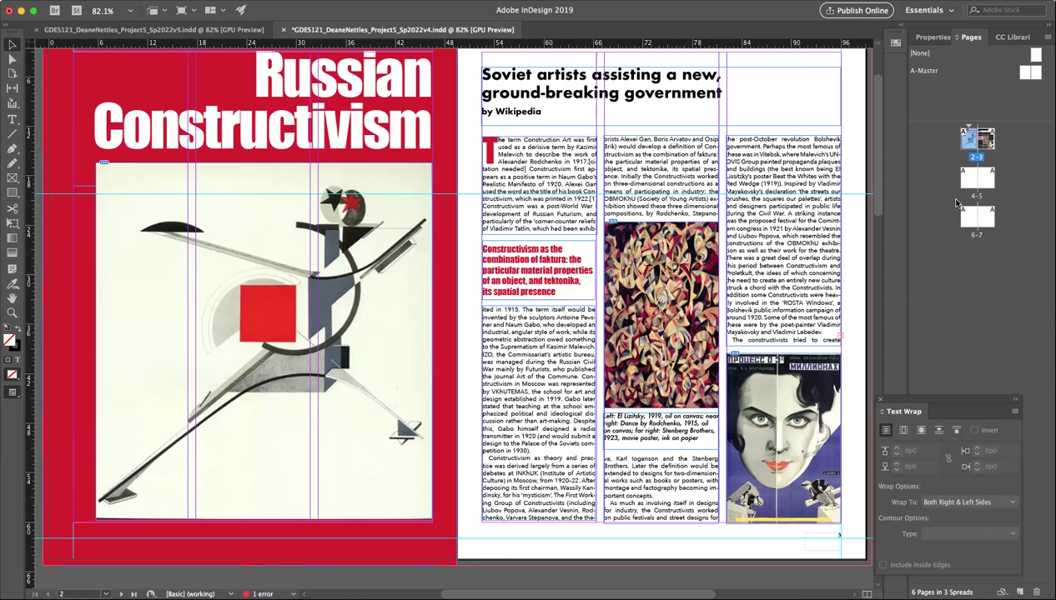
Step: Open the A-Master spread and add a new layer above Layer 1
{"action": "double_click", "coordinate": [1025, 74]}
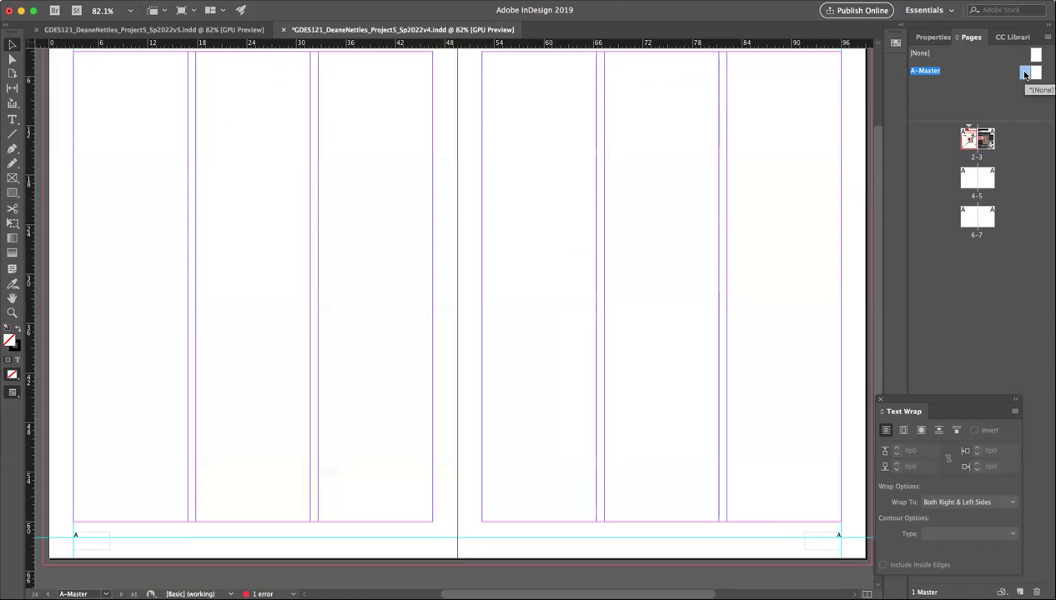
{"action": "left_click", "coordinate": [1036, 75]}
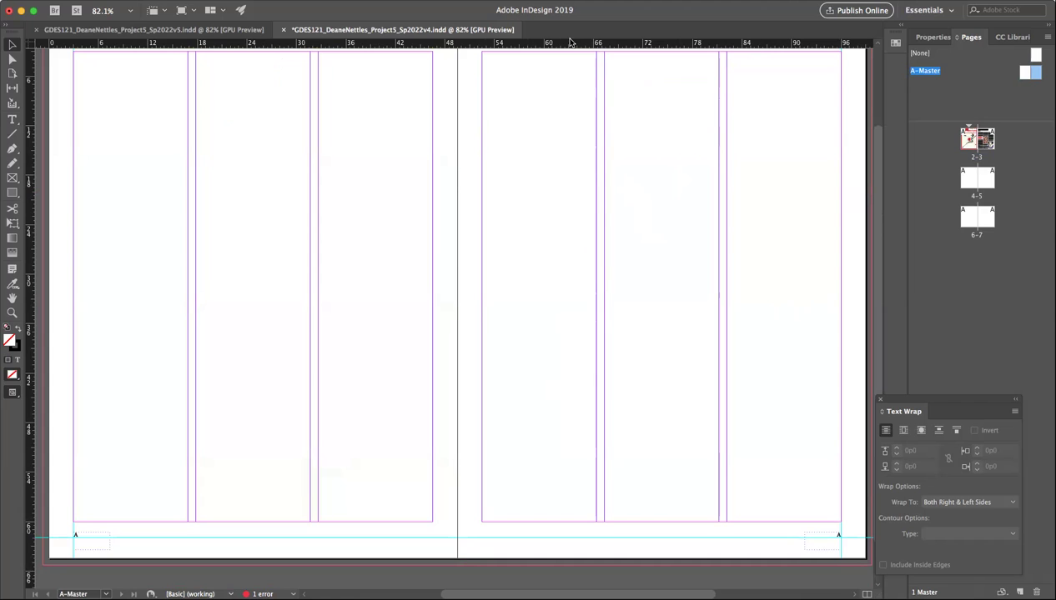
{"action": "left_click", "coordinate": [321, 0]}
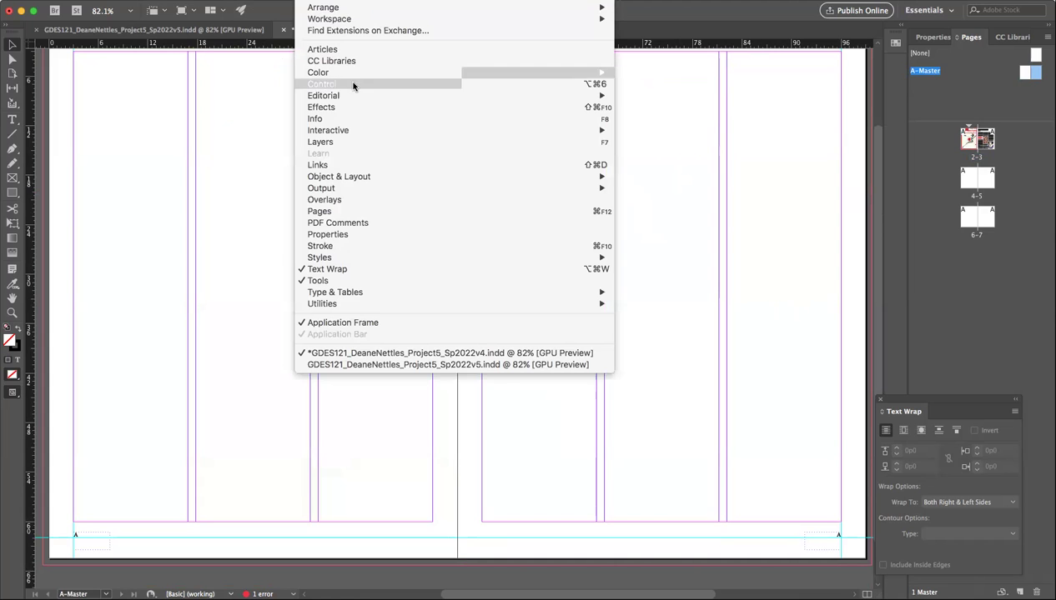
{"action": "left_click", "coordinate": [332, 147]}
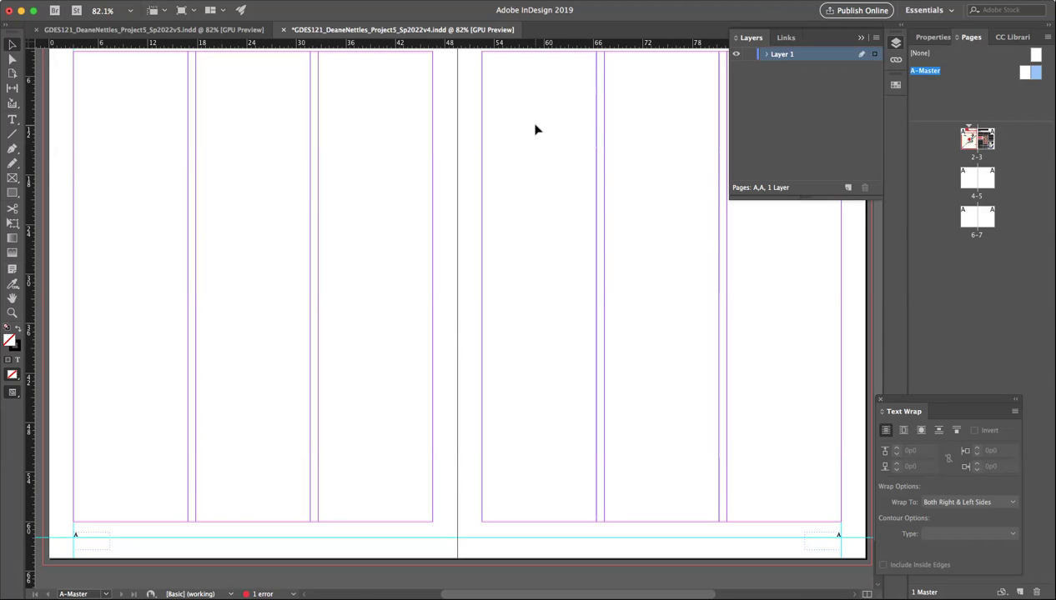
{"action": "left_click", "coordinate": [849, 189]}
{"action": "left_click", "coordinate": [305, 2]}
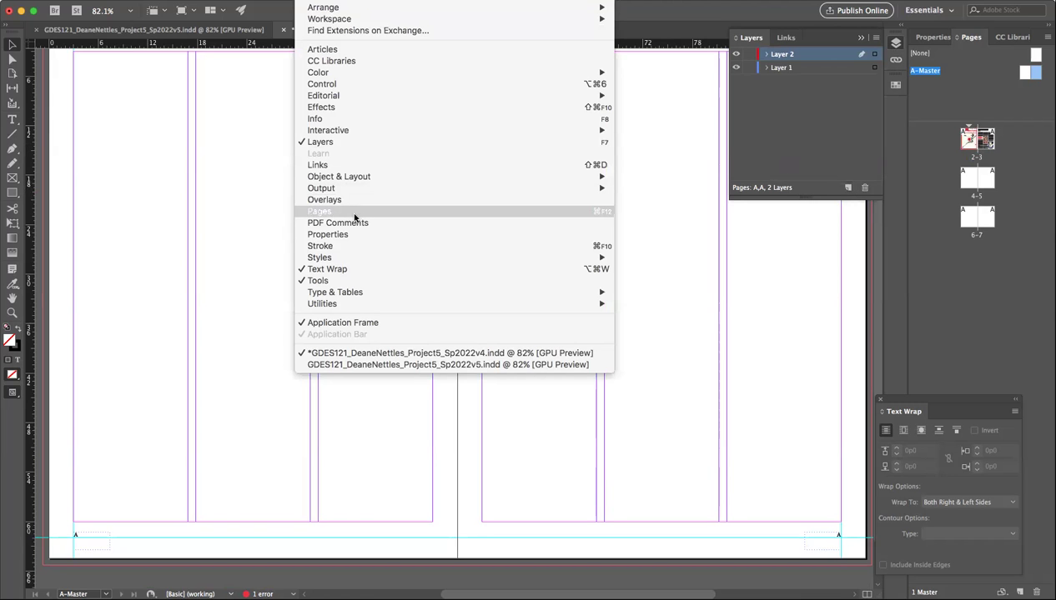
{"action": "mouse_move", "coordinate": [375, 294]}
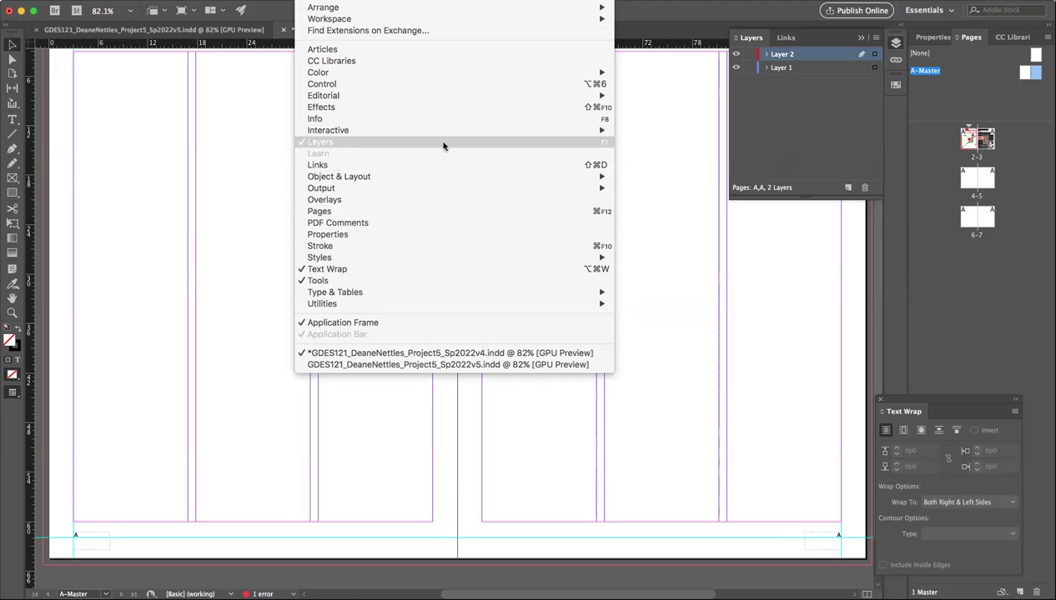
{"action": "left_click", "coordinate": [832, 104]}
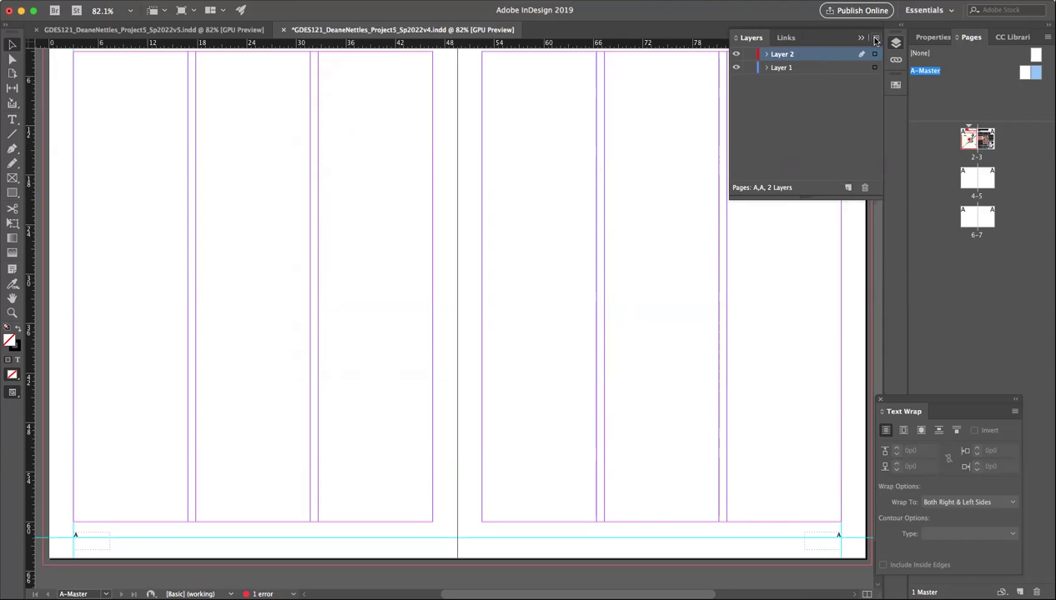
{"action": "left_click", "coordinate": [875, 38]}
{"action": "left_click", "coordinate": [823, 101]}
Step: Rename the new layer as Page Numbers
{"action": "double_click", "coordinate": [782, 55]}
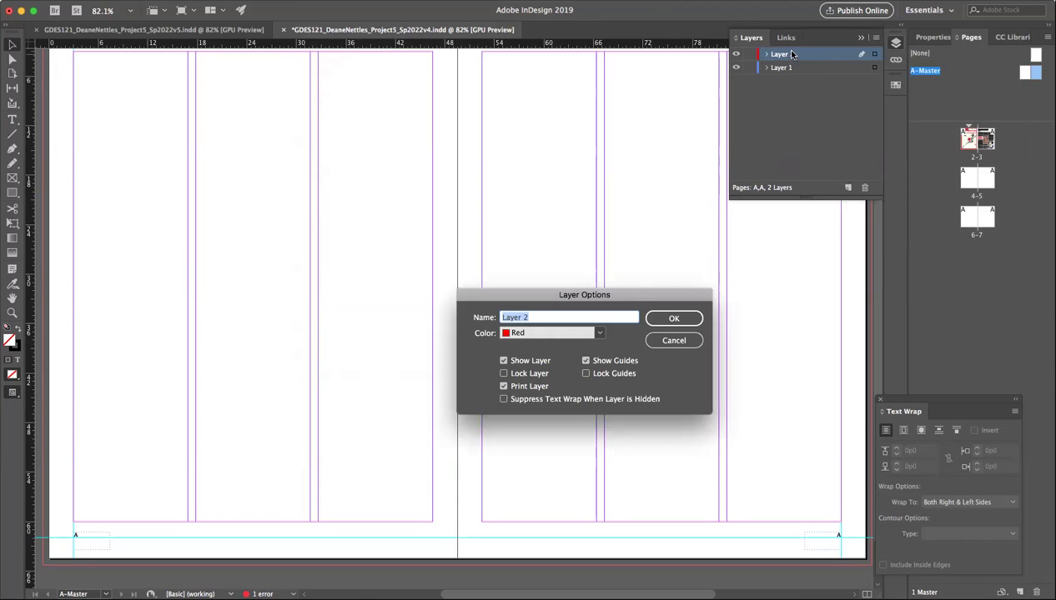
{"action": "type", "text": "Page Numbers"}
{"action": "left_click", "coordinate": [681, 317]}
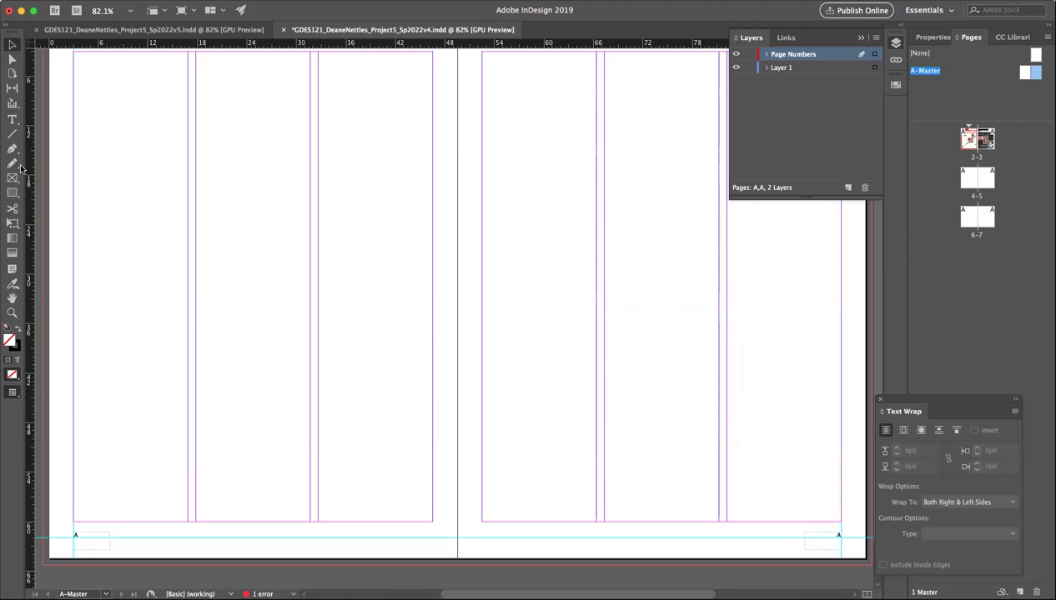
Step: Move the page number frames on both A-Master pages from Layer 1 to the Page Numbers layer
{"action": "left_click", "coordinate": [82, 542]}
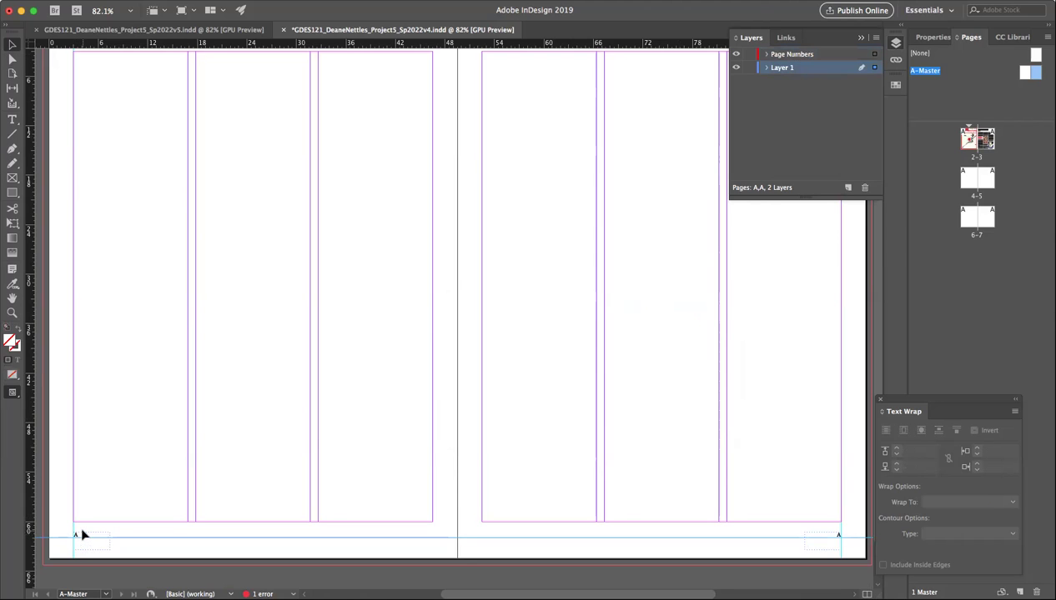
{"action": "left_click", "coordinate": [83, 539]}
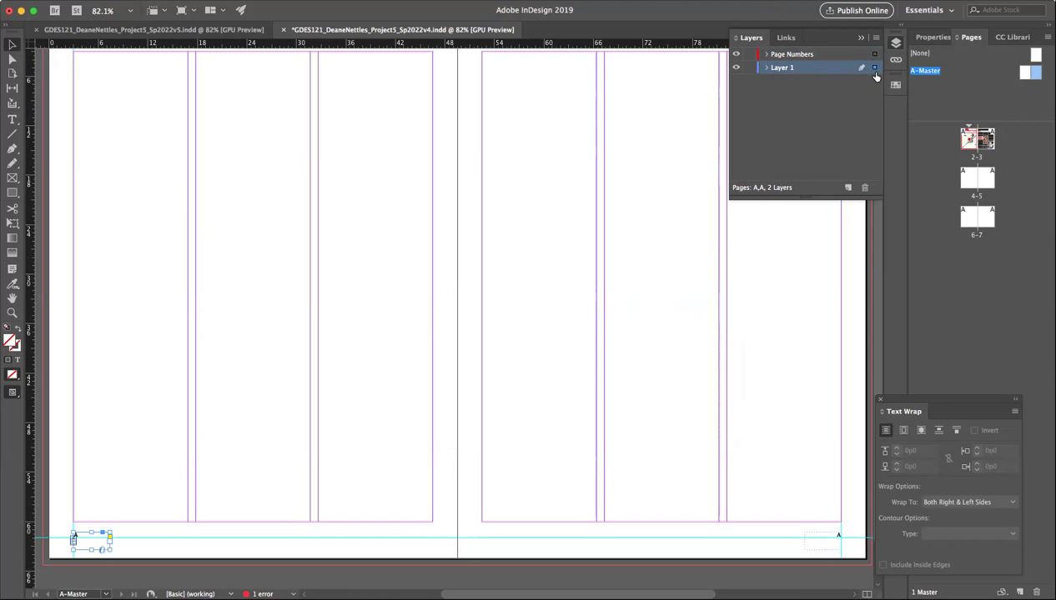
{"action": "left_click_drag", "start_coordinate": [875, 70], "coordinate": [874, 54]}
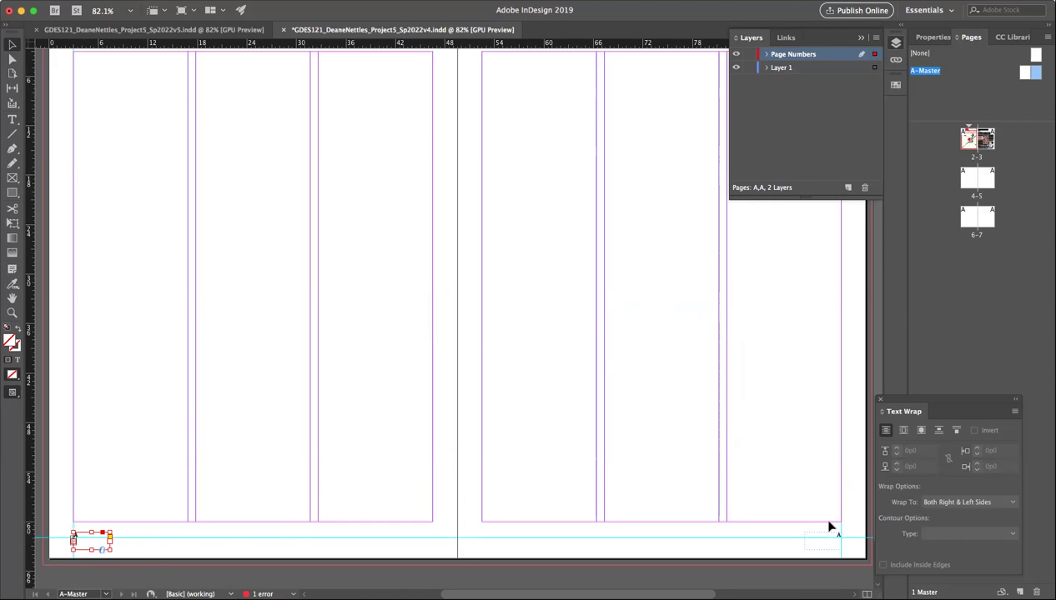
{"action": "left_click", "coordinate": [839, 540]}
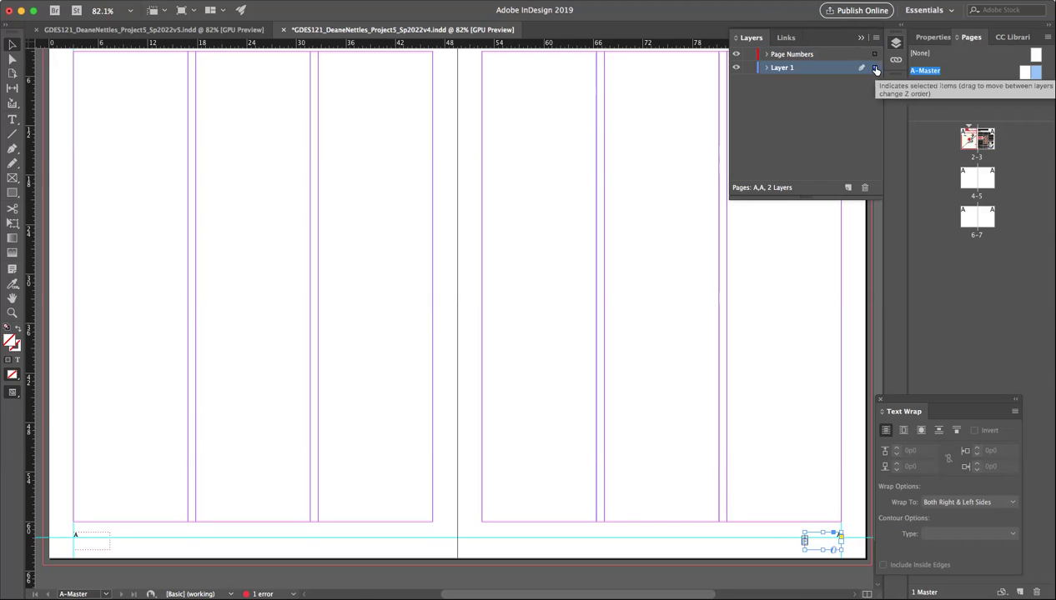
{"action": "left_click", "coordinate": [875, 55]}
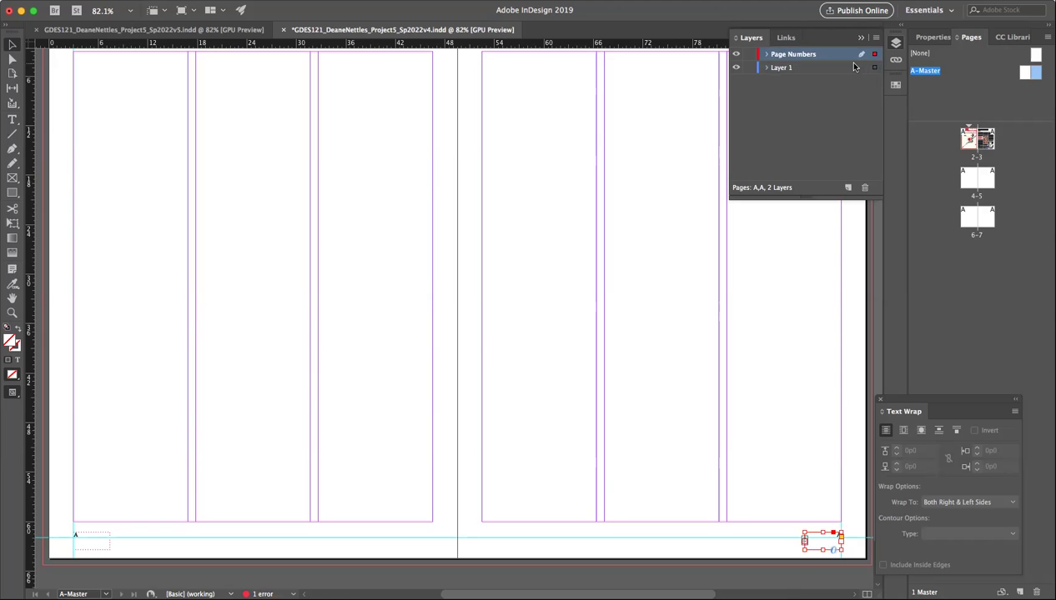
Step: Examine the footer page number on page 2 of spread 2-3 up close
{"action": "double_click", "coordinate": [969, 142]}
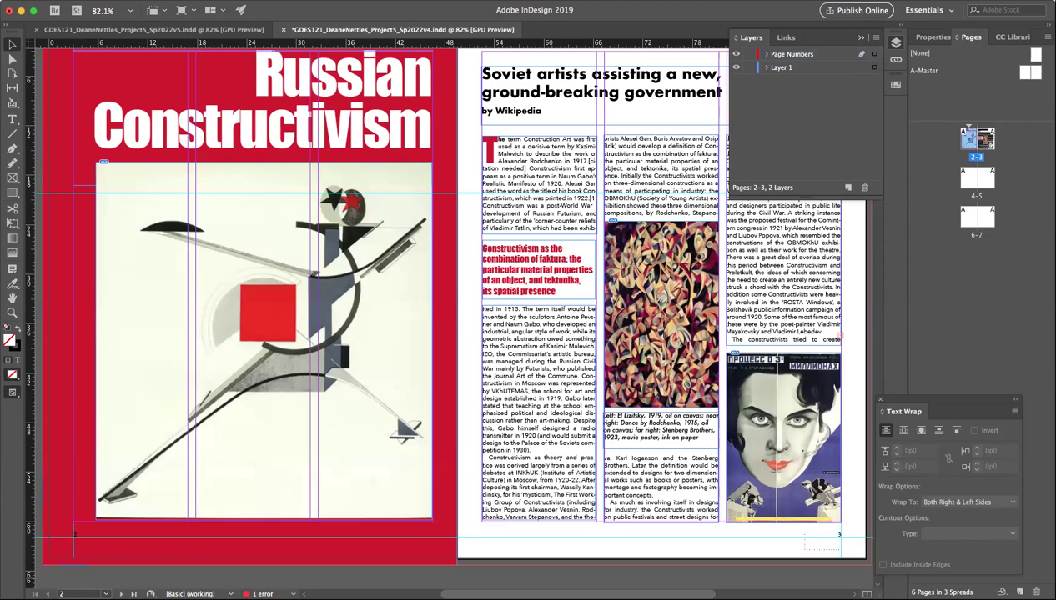
{"action": "left_click", "coordinate": [12, 313]}
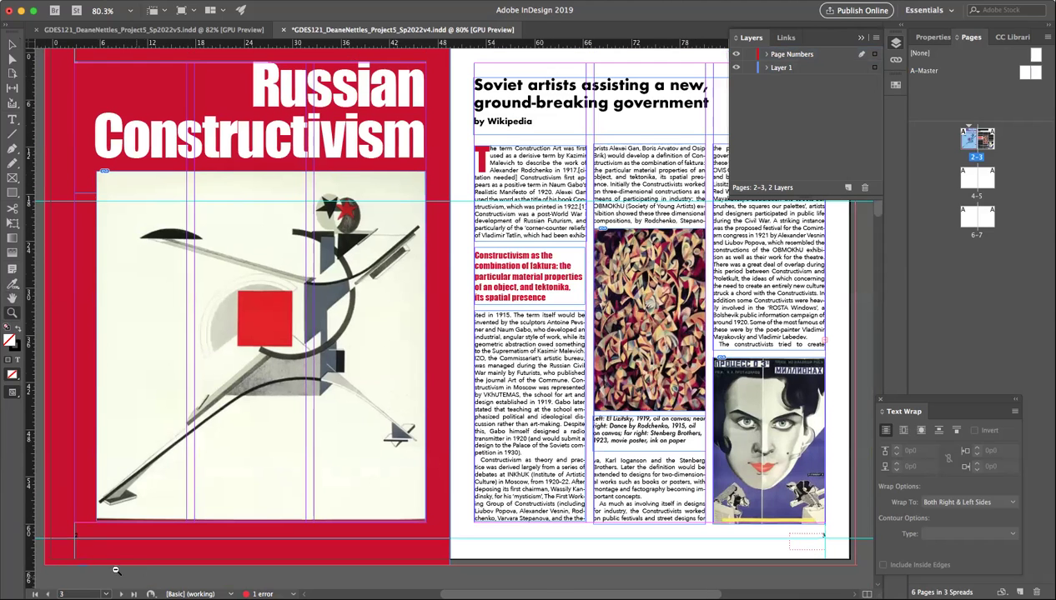
{"action": "left_click", "coordinate": [146, 571], "text": "alt"}
{"action": "left_click", "coordinate": [294, 500]}
{"action": "left_click", "coordinate": [337, 530]}
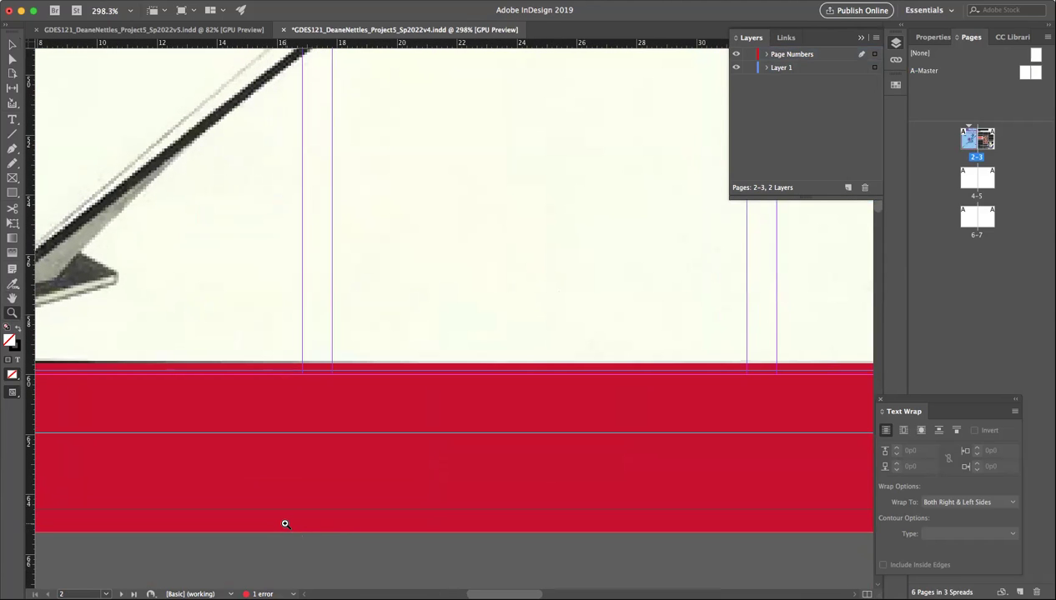
{"action": "scroll", "coordinate": [284, 524], "scroll_direction": "left", "scroll_amount": 5}
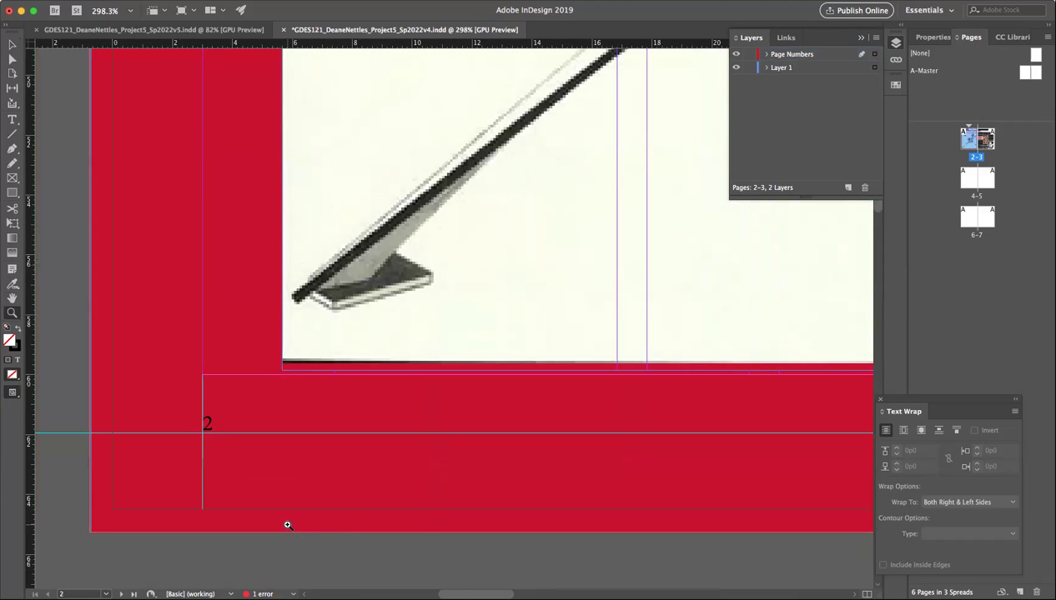
Step: Switch to Preview screen mode and examine both footer page numbers across the whole spread 2-3
{"action": "left_click", "coordinate": [12, 393]}
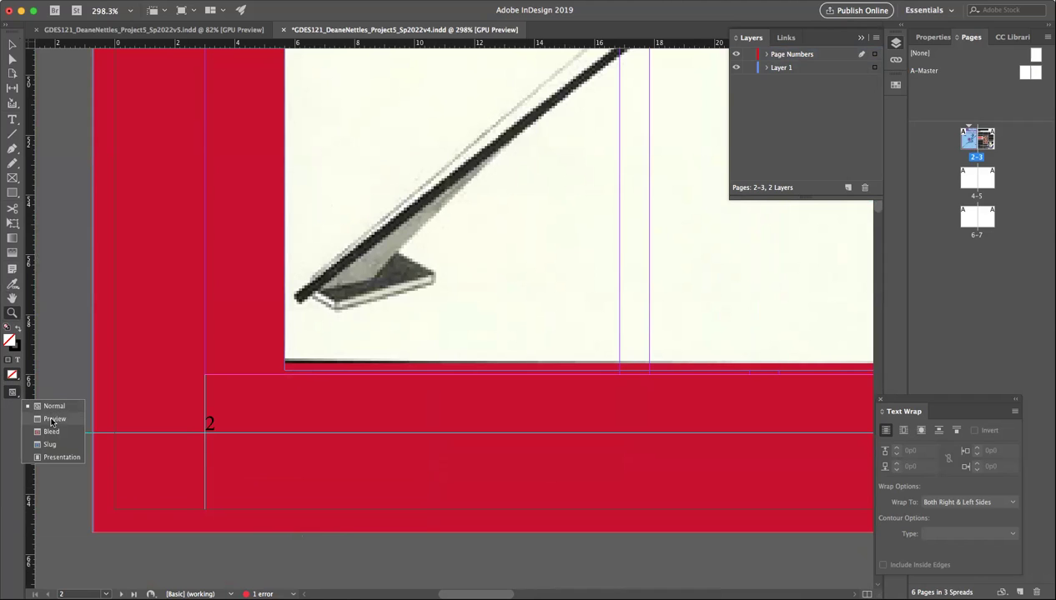
{"action": "left_click", "coordinate": [52, 420]}
{"action": "left_click", "coordinate": [87, 407]}
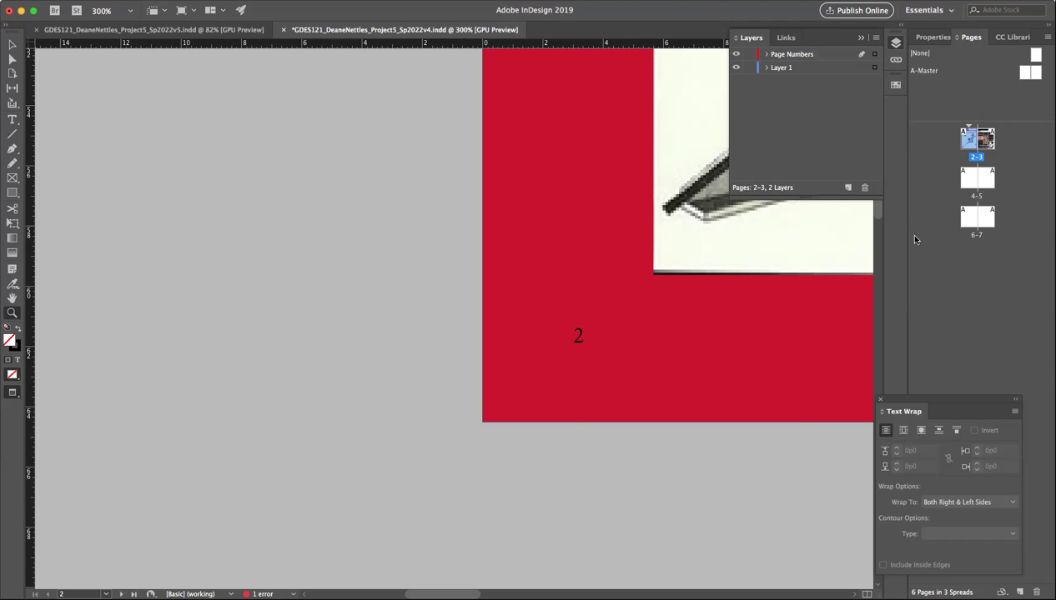
{"action": "key", "text": "super+0"}
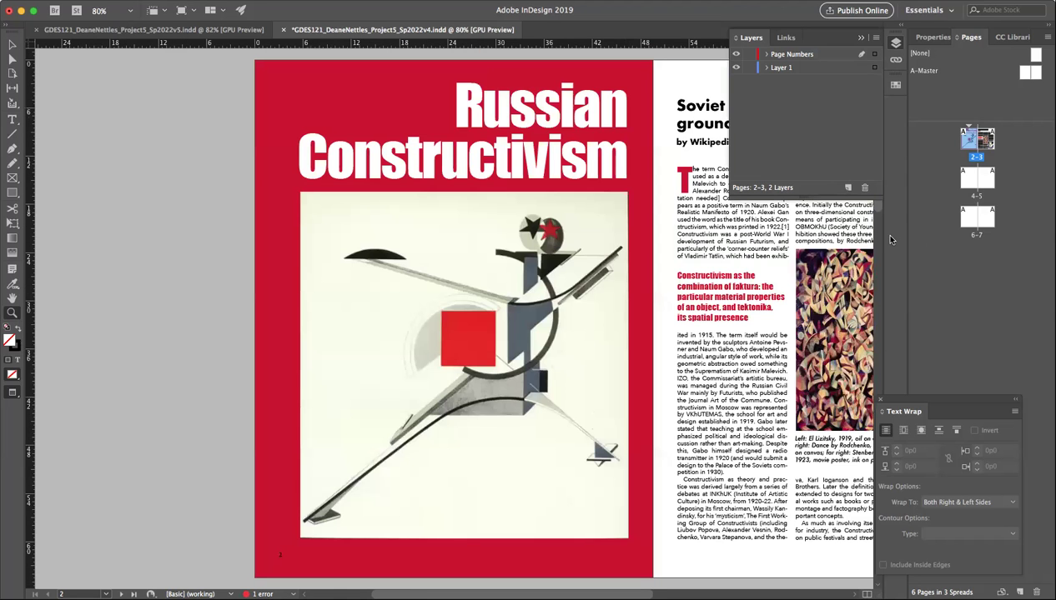
{"action": "scroll", "coordinate": [719, 297], "scroll_direction": "right", "scroll_amount": 3}
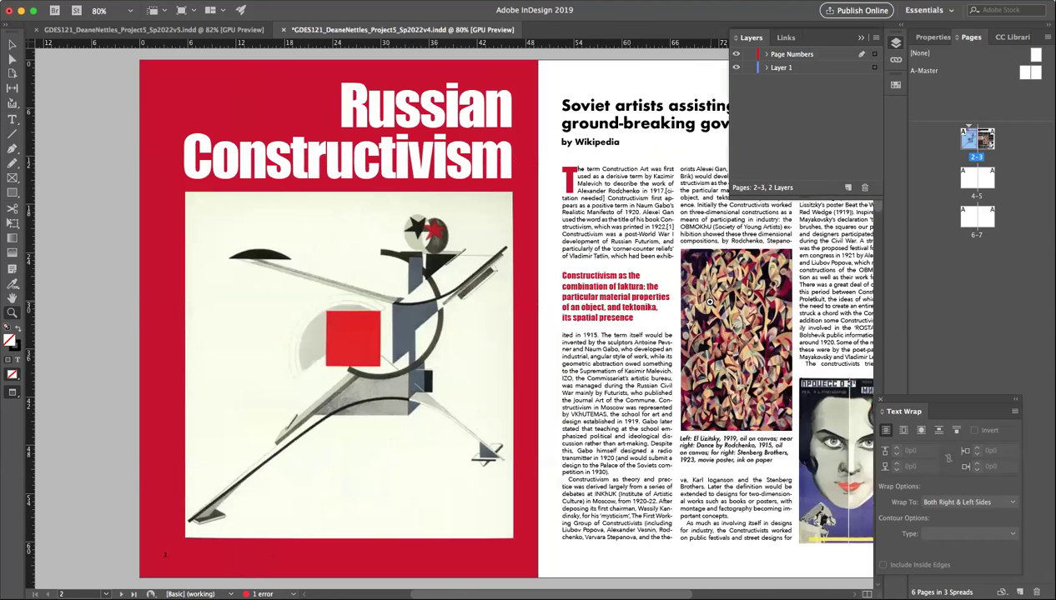
{"action": "scroll", "coordinate": [708, 302], "scroll_direction": "right", "scroll_amount": 2}
{"action": "scroll", "coordinate": [711, 302], "scroll_direction": "left", "scroll_amount": 1}
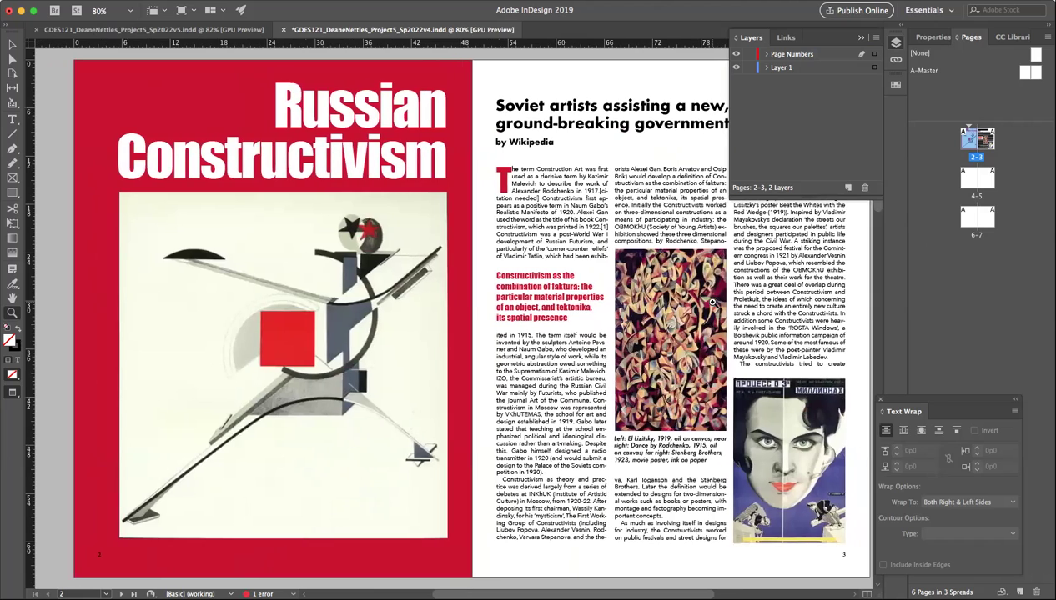
Step: Return to the A-Master spread in Normal screen mode and select the left page's page number frame
{"action": "double_click", "coordinate": [1025, 74]}
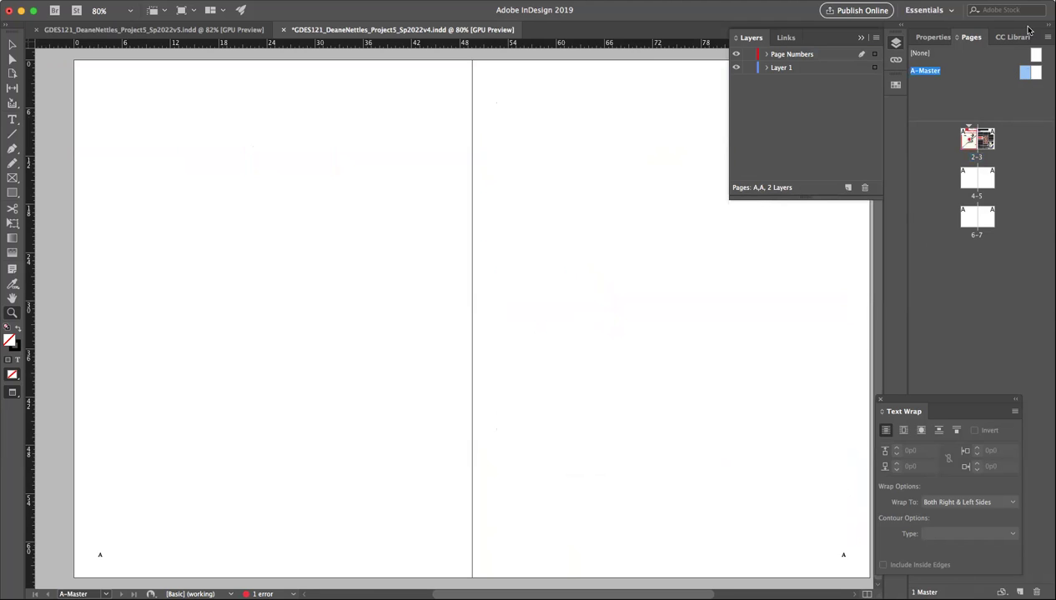
{"action": "left_click", "coordinate": [13, 392]}
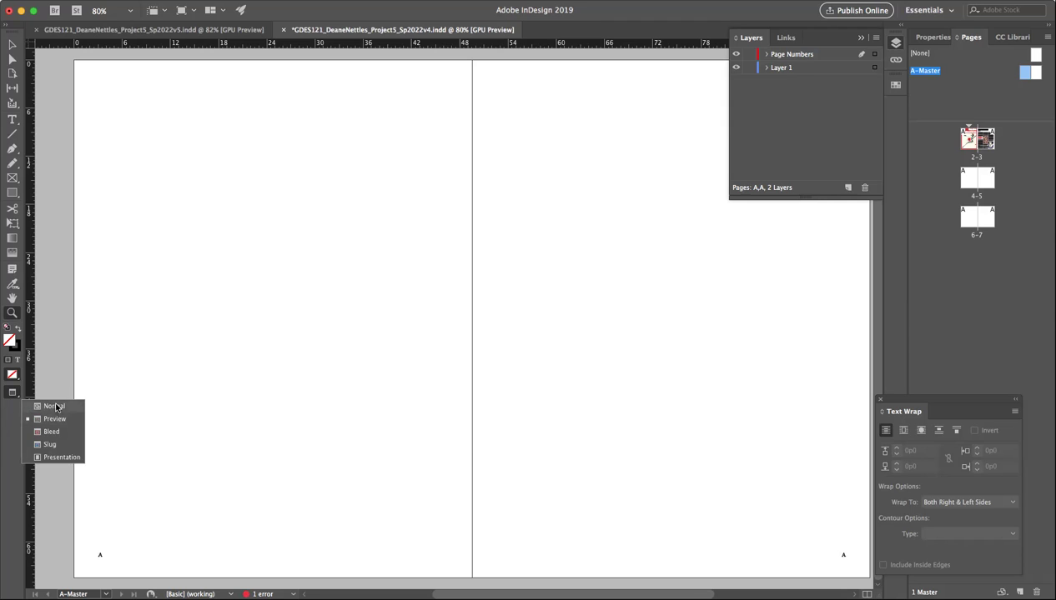
{"action": "left_click", "coordinate": [53, 407]}
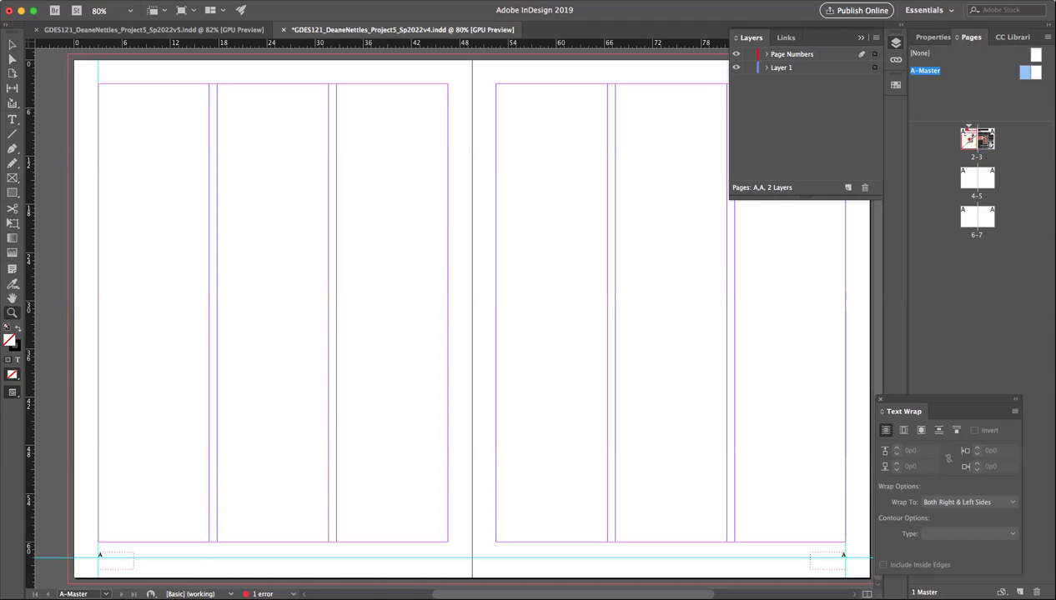
{"action": "left_click", "coordinate": [13, 44]}
{"action": "left_click", "coordinate": [112, 559]}
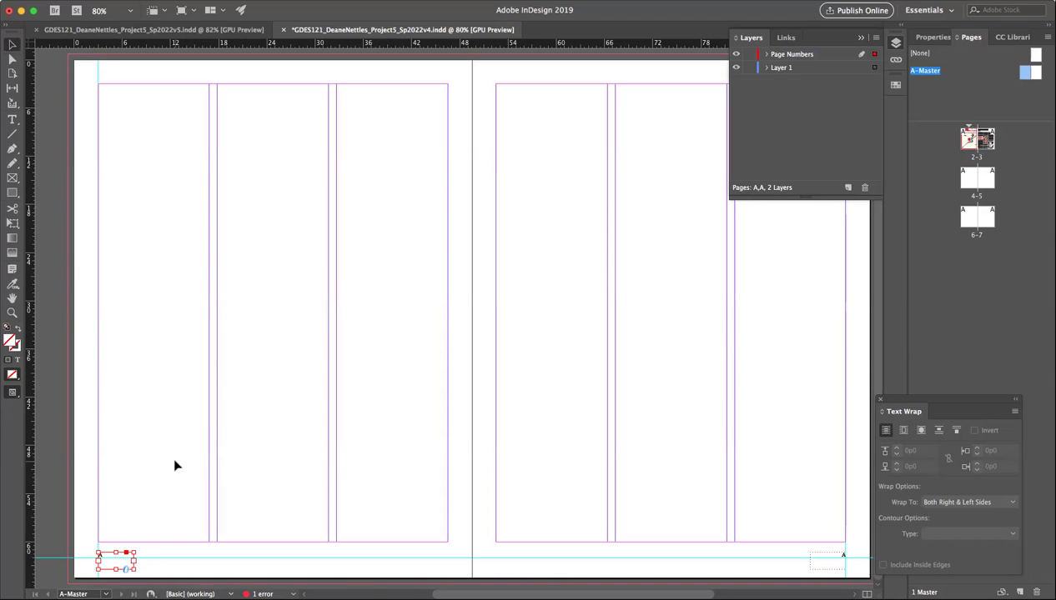
Step: Add a footer text frame below the left master page's third column reading "Russian Constructivism TODAY!" and select its text
{"action": "left_click", "coordinate": [12, 121]}
{"action": "left_click_drag", "start_coordinate": [328, 548], "coordinate": [447, 566]}
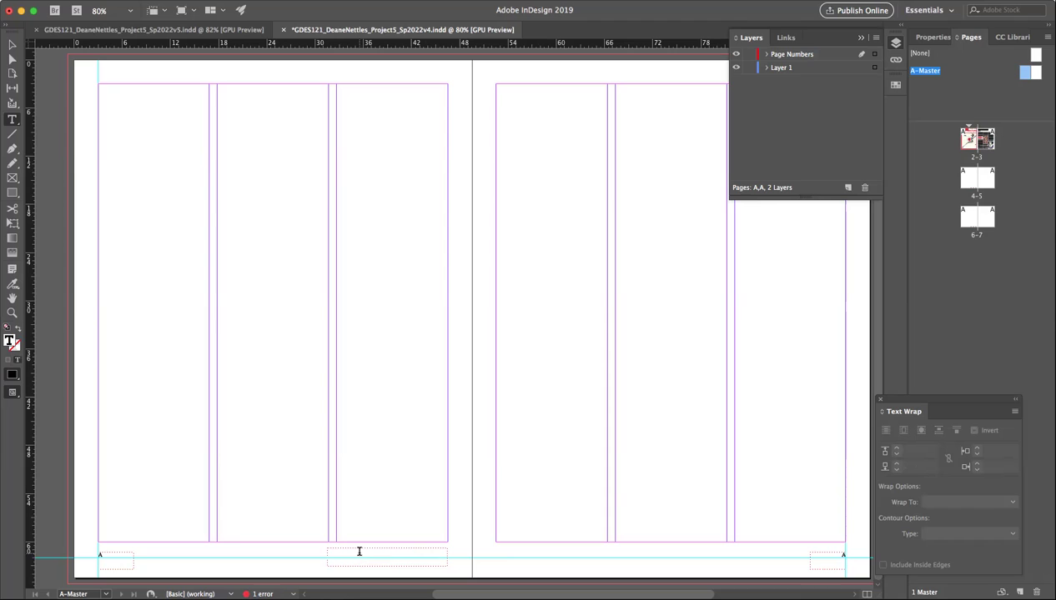
{"action": "type", "text": "Russian Constructivist"}
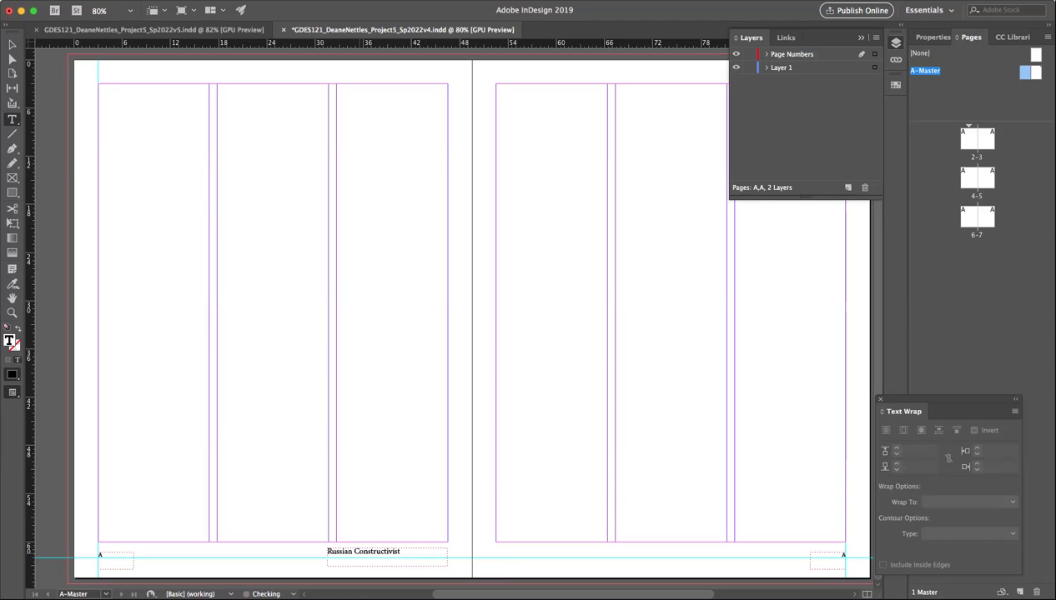
{"action": "key", "text": "BackSpace"}
{"action": "type", "text": "m TODAY!"}
{"action": "left_click_drag", "start_coordinate": [326, 550], "coordinate": [450, 549]}
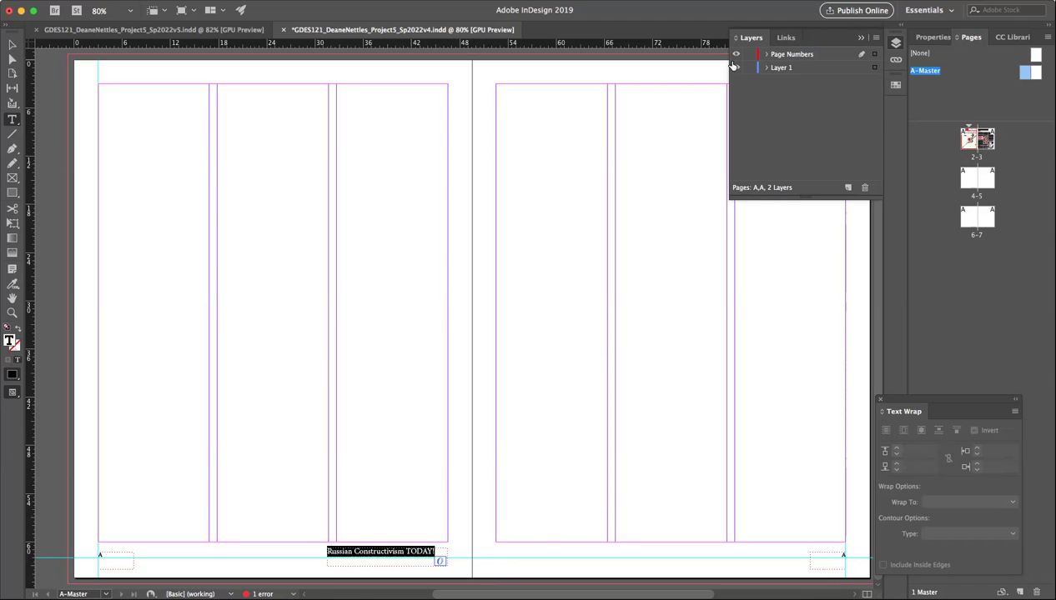
Step: Format the left master page's footer title as 9 pt Italic and align it right
{"action": "left_click", "coordinate": [934, 37]}
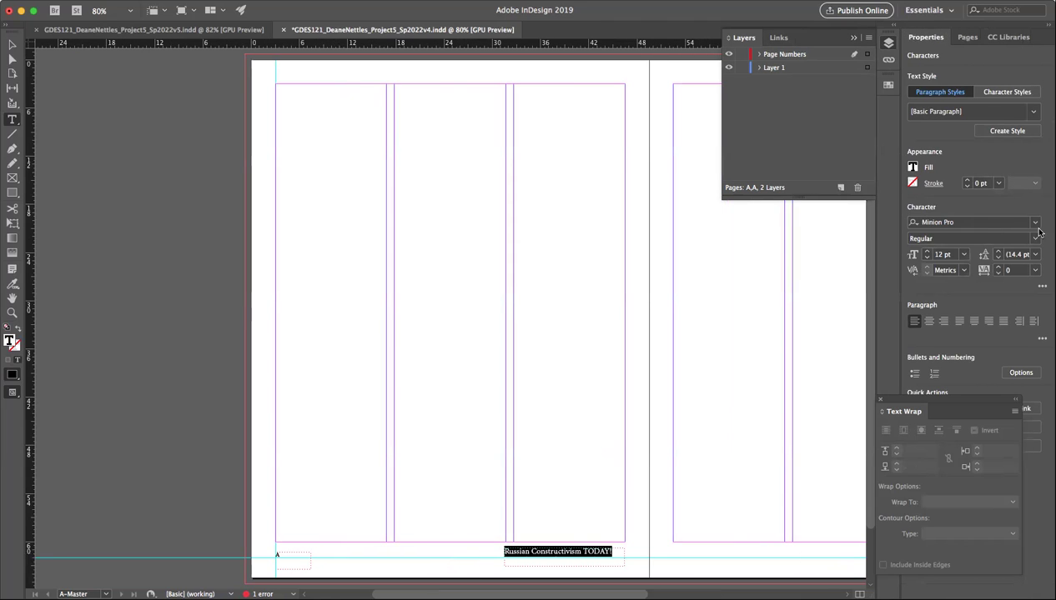
{"action": "left_click", "coordinate": [927, 257]}
{"action": "left_click", "coordinate": [926, 257]}
{"action": "left_click", "coordinate": [926, 257]}
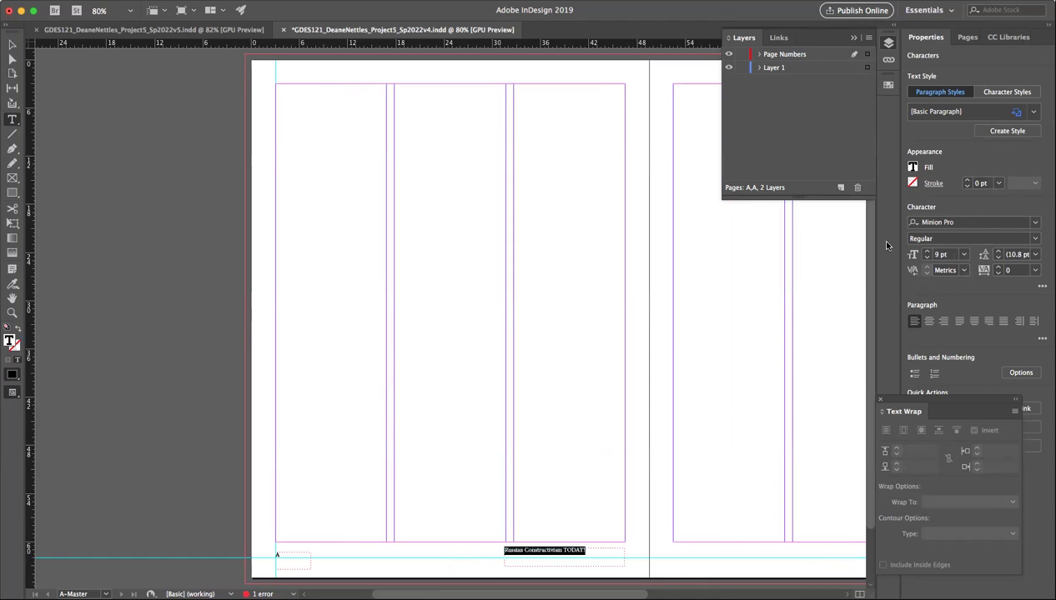
{"action": "left_click", "coordinate": [1034, 241]}
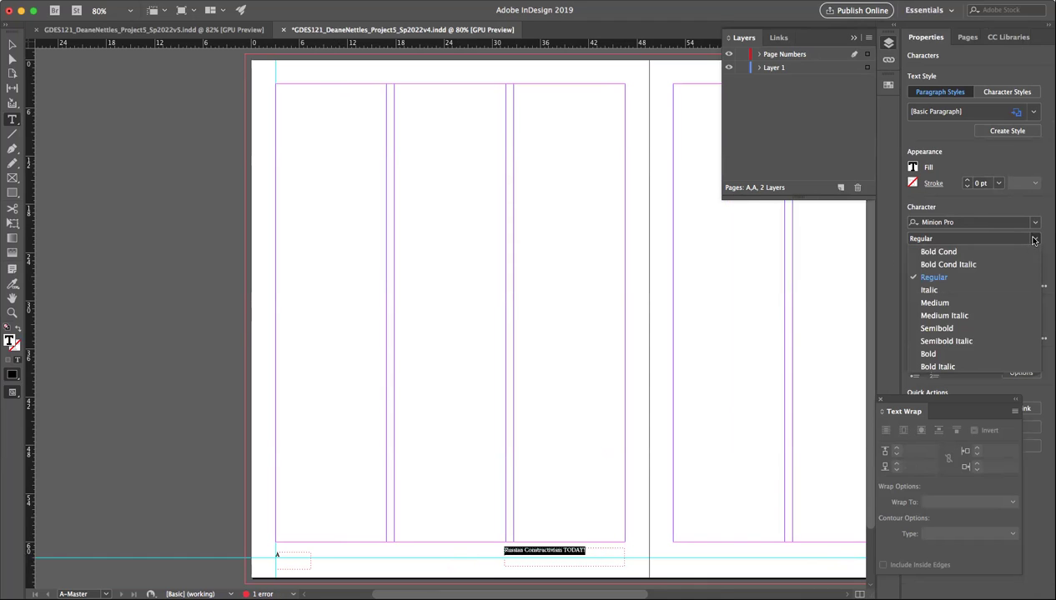
{"action": "left_click", "coordinate": [936, 291]}
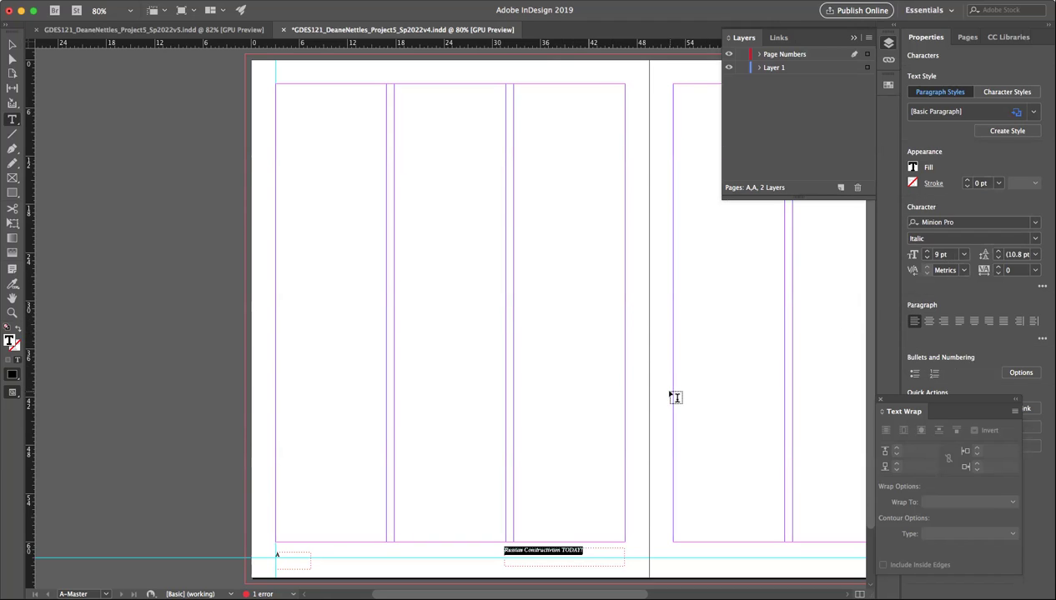
{"action": "left_click", "coordinate": [943, 321]}
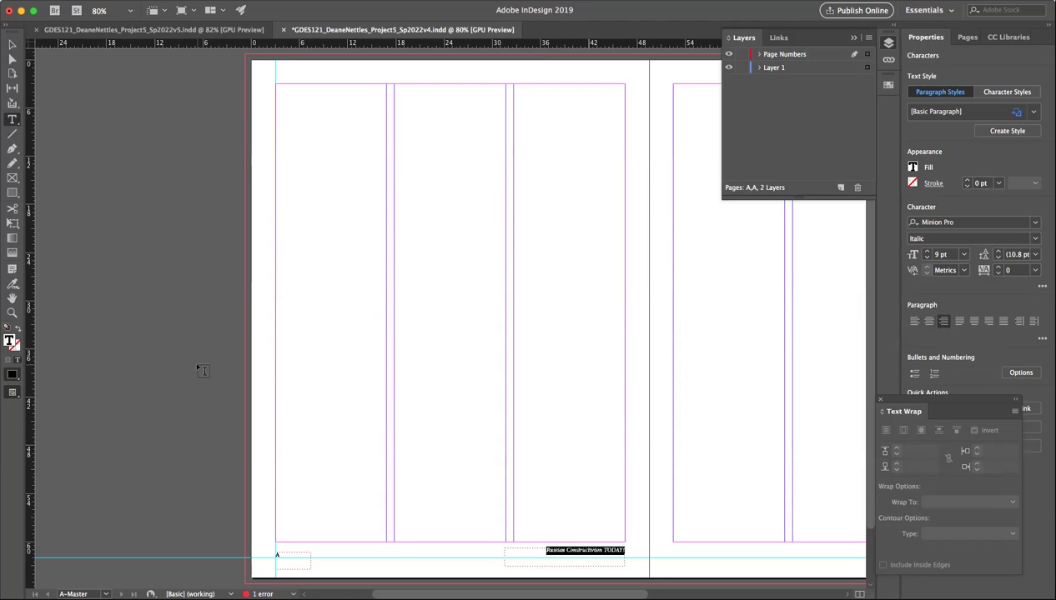
Step: Move the footer title frame down level with the page number, to Y 61p3.8, and widen it to 15p1.2 to meet the column's right edge
{"action": "left_click", "coordinate": [13, 44]}
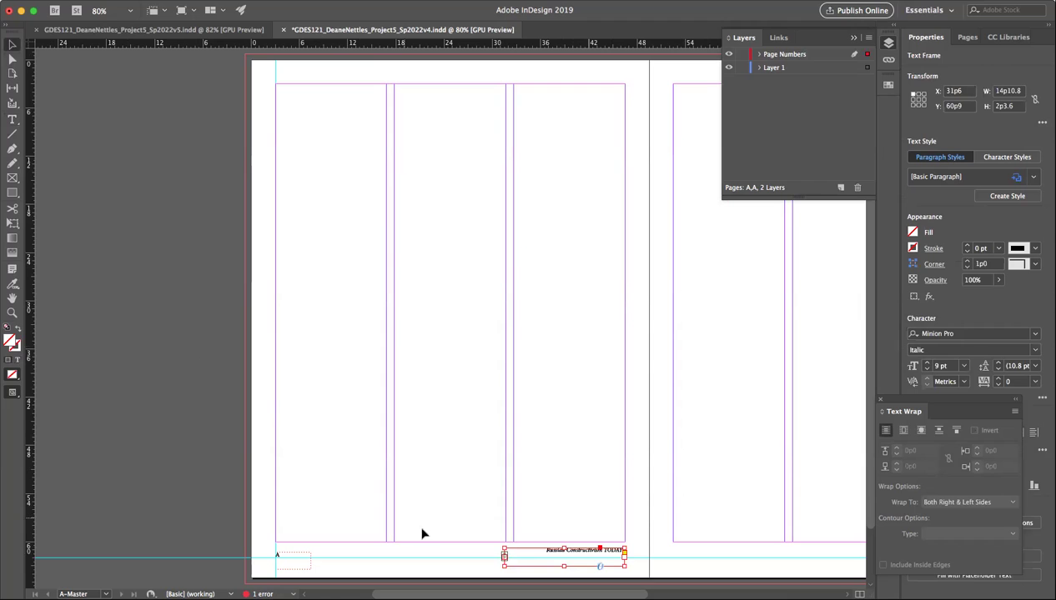
{"action": "left_click_drag", "start_coordinate": [573, 557], "coordinate": [570, 561]}
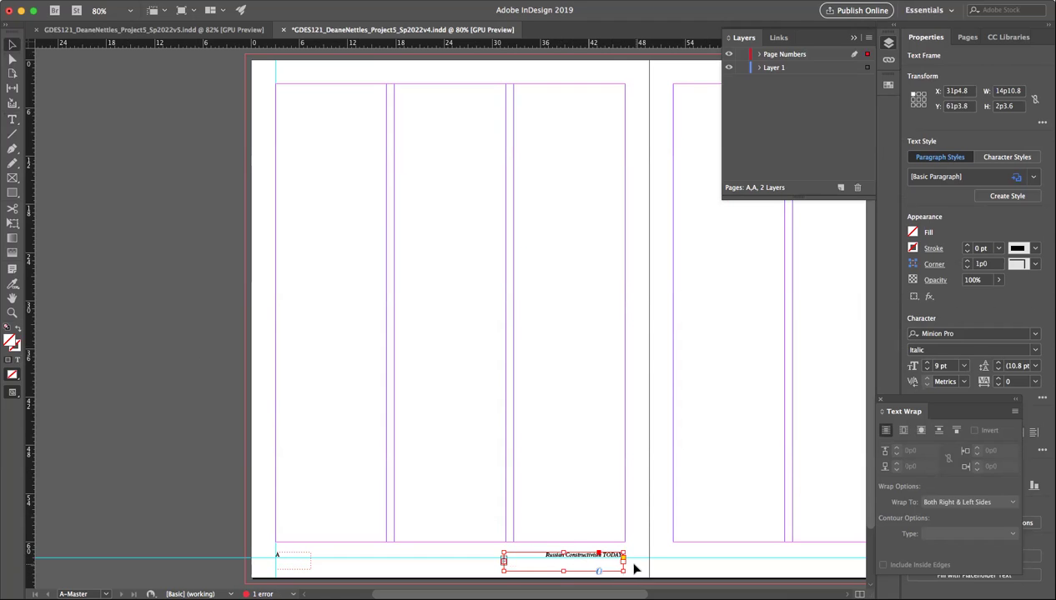
{"action": "left_click", "coordinate": [636, 565]}
{"action": "left_click", "coordinate": [598, 561]}
{"action": "left_click_drag", "start_coordinate": [623, 566], "coordinate": [627, 565]}
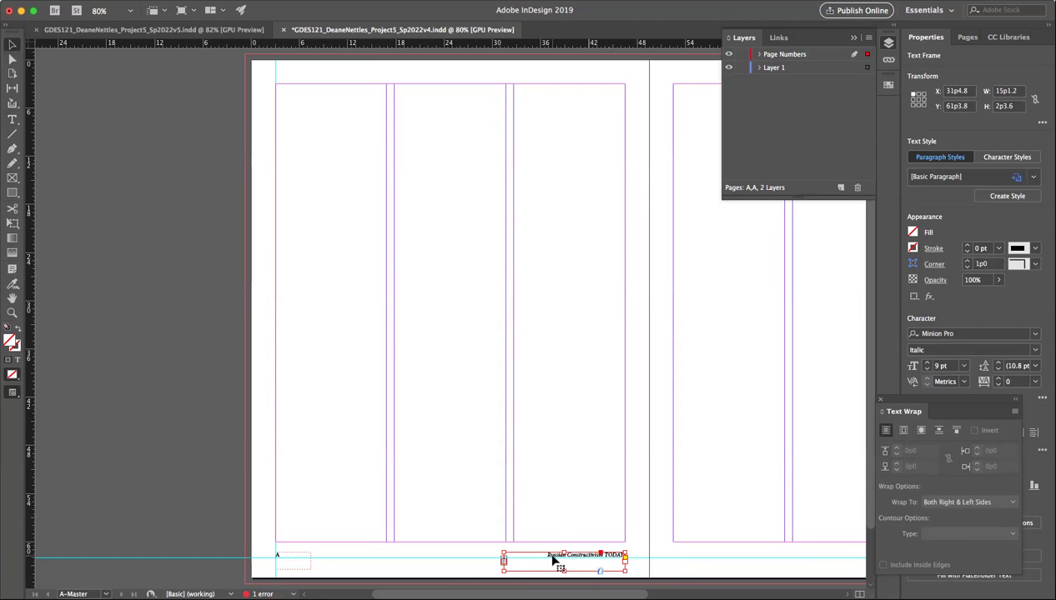
Step: Copy the footer title frame to the right master page below its first column at X 52p6 and left-align the copy's text
{"action": "left_click_drag", "start_coordinate": [551, 562], "coordinate": [723, 561]}
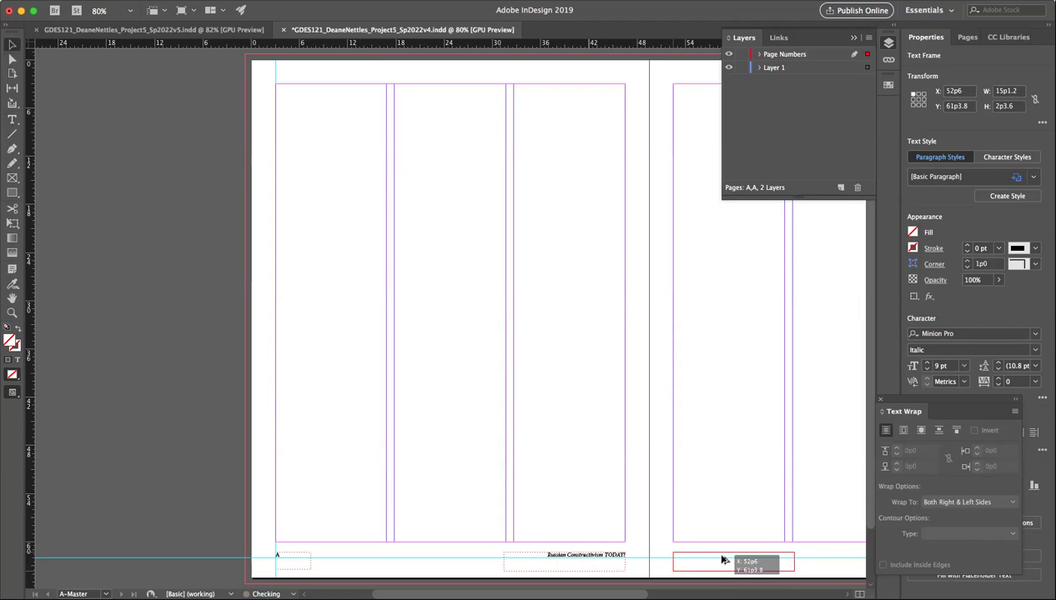
{"action": "left_click_drag", "start_coordinate": [722, 560], "coordinate": [723, 559]}
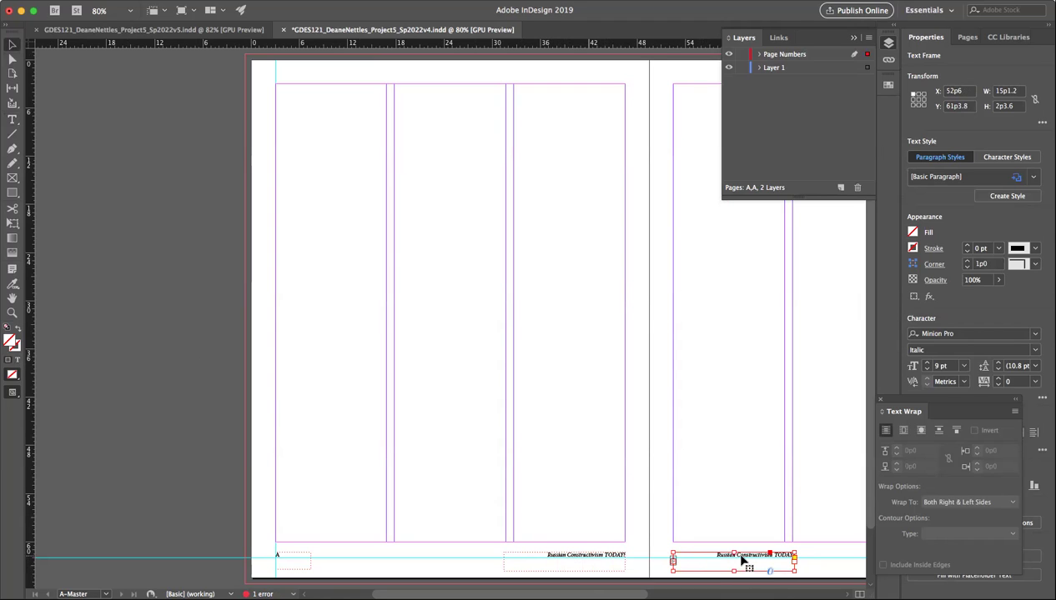
{"action": "double_click", "coordinate": [741, 559]}
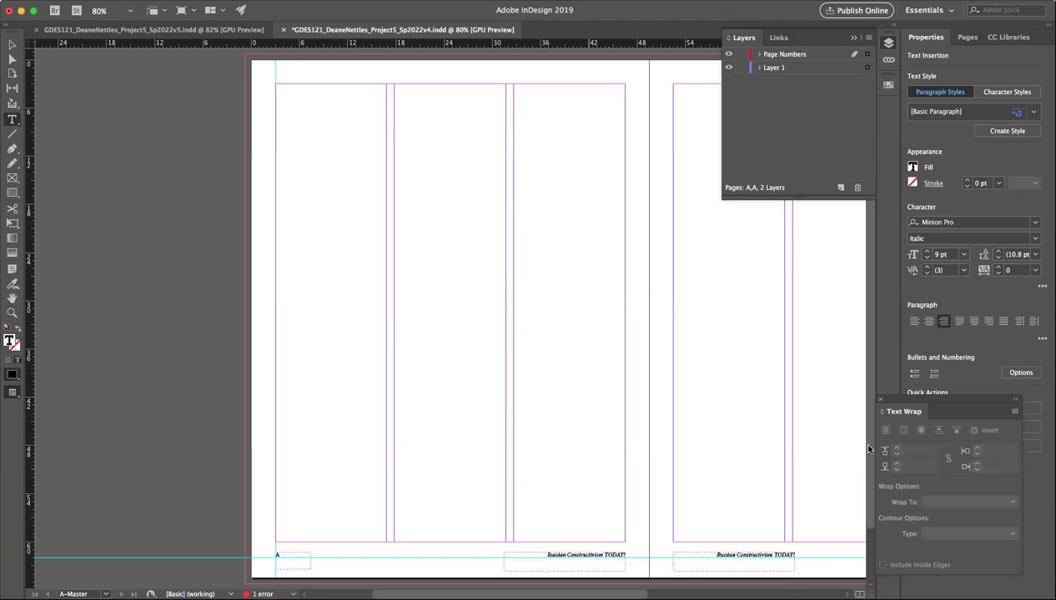
{"action": "left_click", "coordinate": [913, 323]}
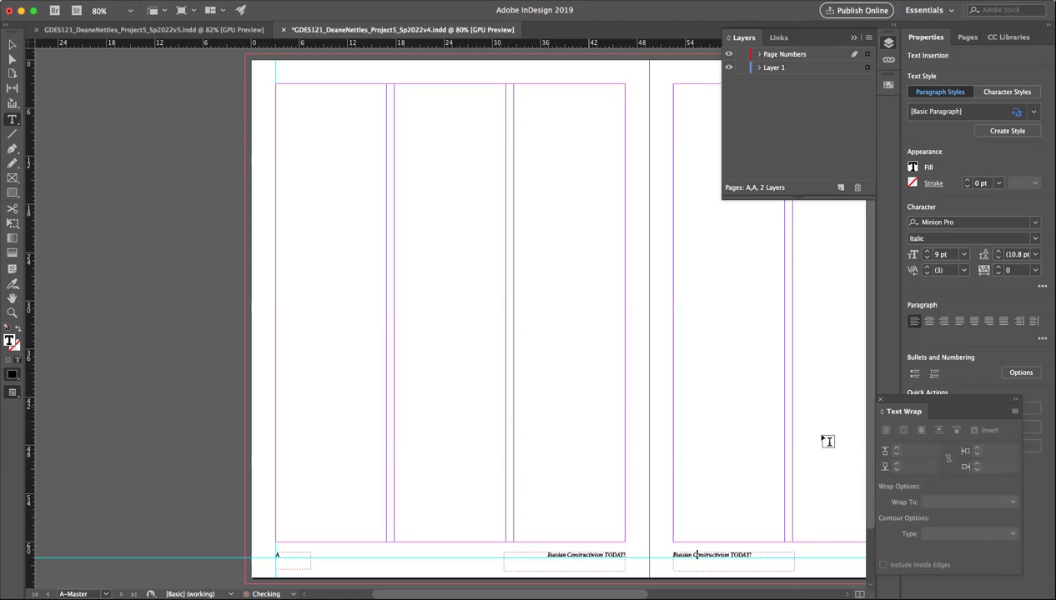
Step: Replace the copied footer text on the right master page with "March, 2022" and deselect the frame
{"action": "left_click_drag", "start_coordinate": [749, 554], "coordinate": [653, 541]}
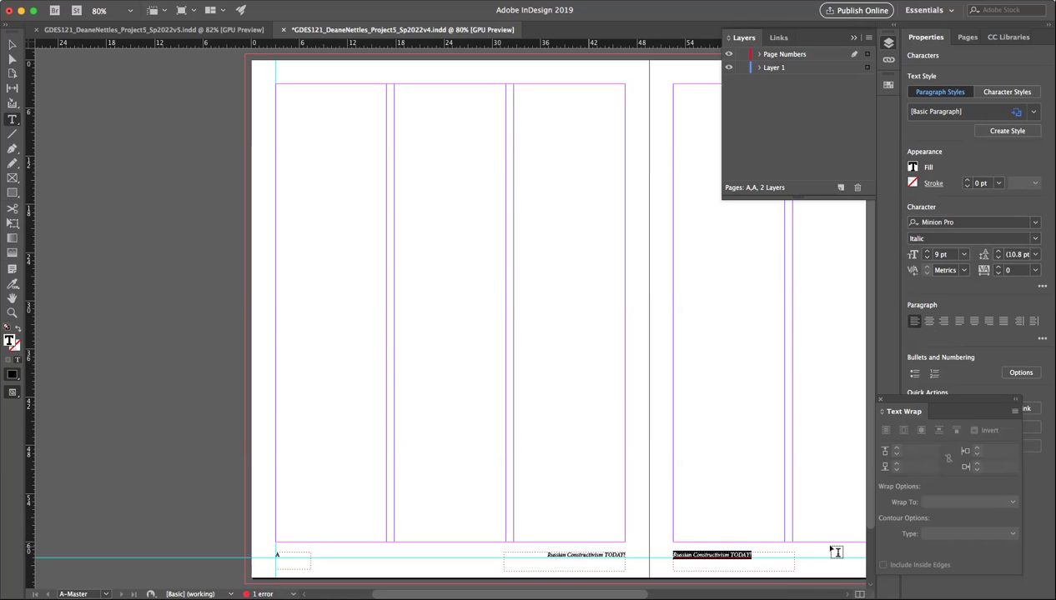
{"action": "key", "text": "super+alt+shift+n"}
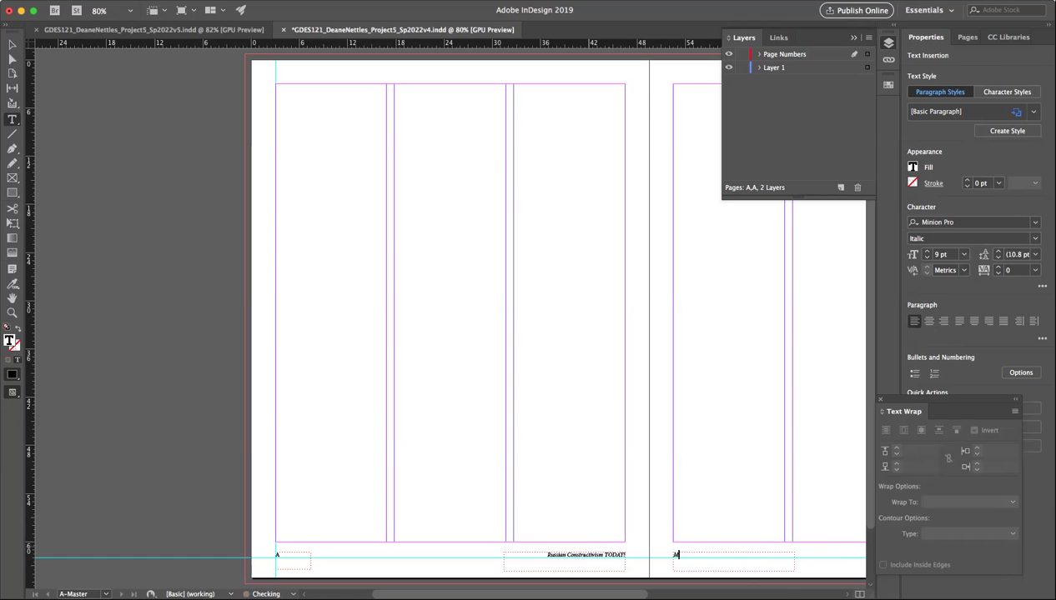
{"action": "type", "text": "March, 2022"}
{"action": "left_click", "coordinate": [12, 44]}
{"action": "left_click", "coordinate": [161, 273]}
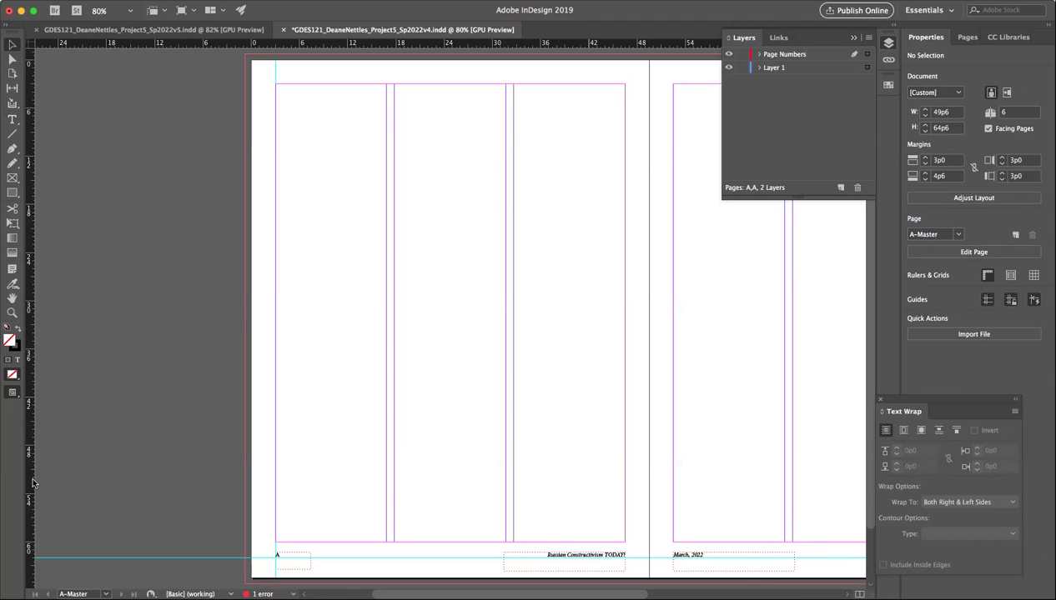
Step: Examine the page numbers, title and date along the whole A-Master footer up close
{"action": "left_click", "coordinate": [12, 313]}
{"action": "left_click_drag", "start_coordinate": [489, 499], "coordinate": [643, 545]}
{"action": "scroll", "coordinate": [634, 546], "scroll_direction": "down", "scroll_amount": 3}
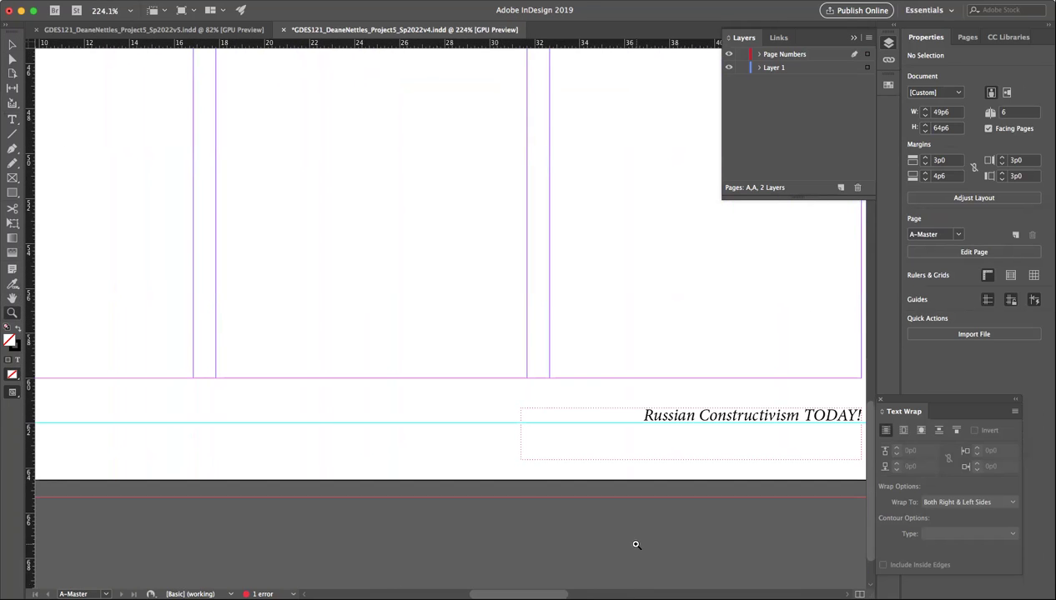
{"action": "scroll", "coordinate": [636, 545], "scroll_direction": "left", "scroll_amount": 5}
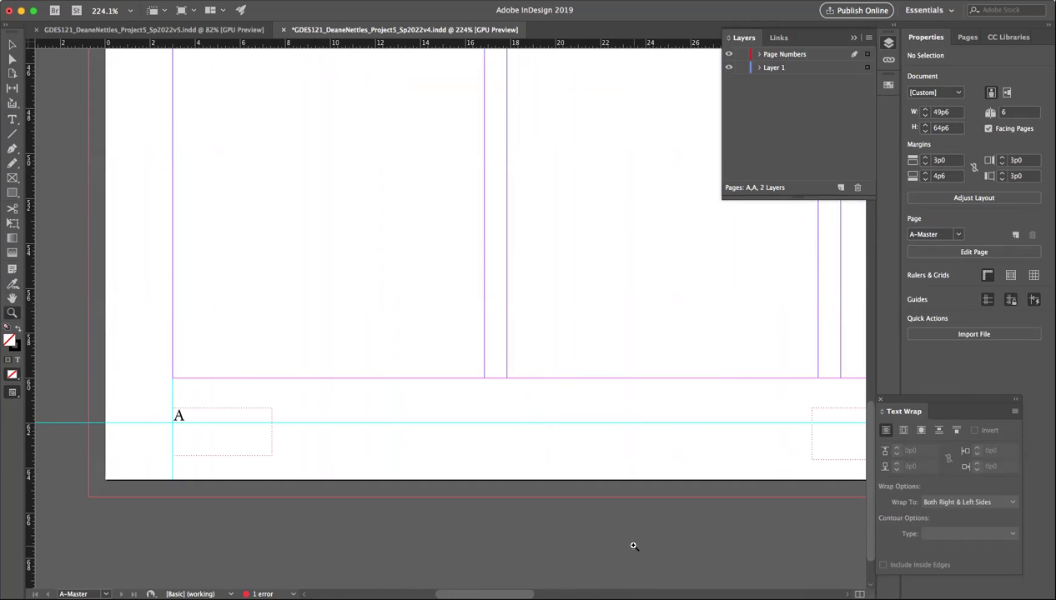
{"action": "scroll", "coordinate": [634, 546], "scroll_direction": "right", "scroll_amount": 10}
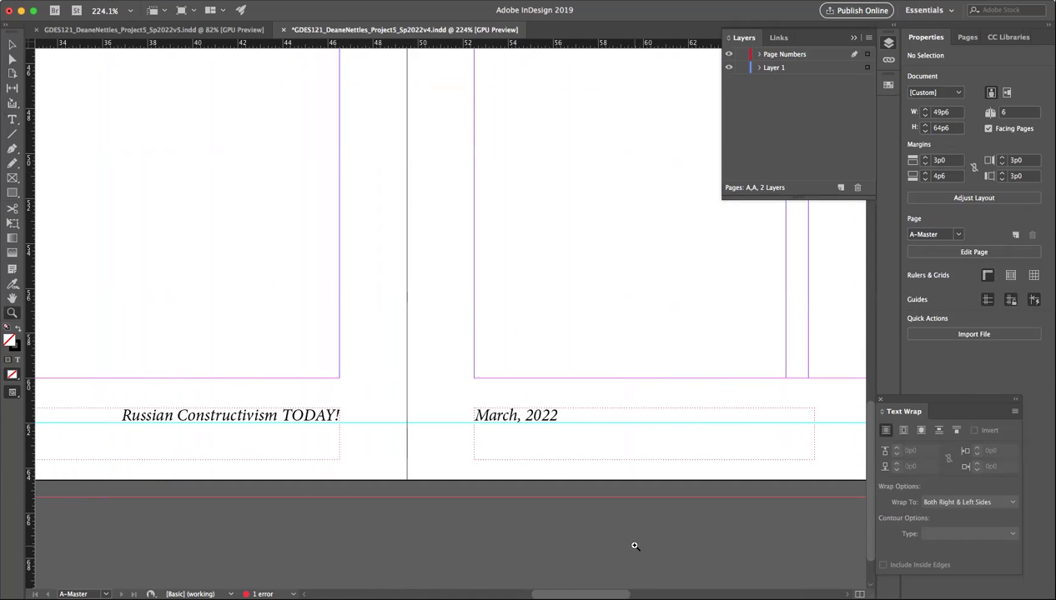
{"action": "scroll", "coordinate": [634, 546], "scroll_direction": "right", "scroll_amount": 6}
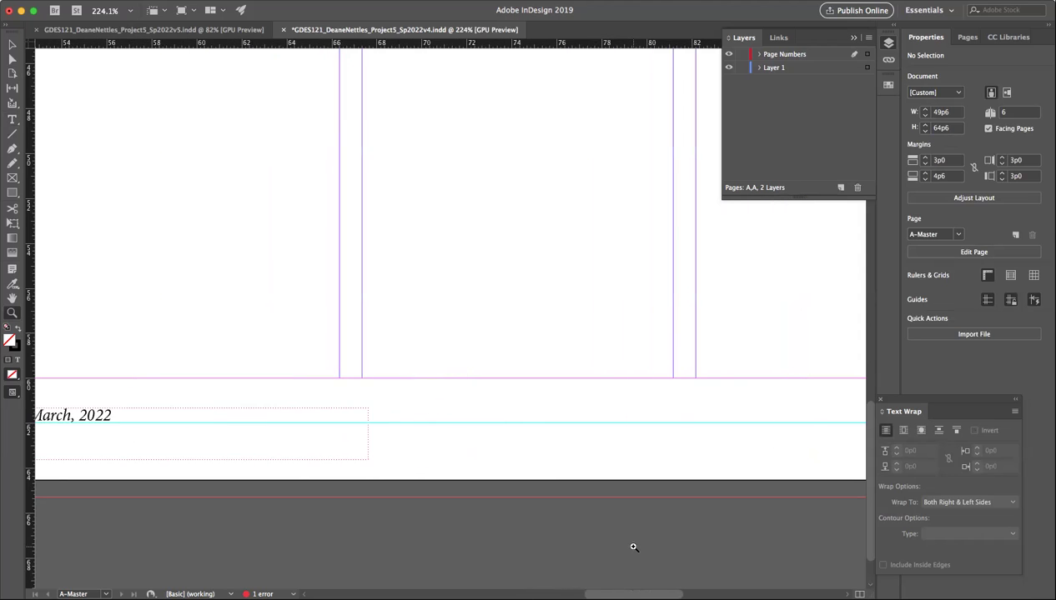
{"action": "scroll", "coordinate": [634, 547], "scroll_direction": "right", "scroll_amount": 3}
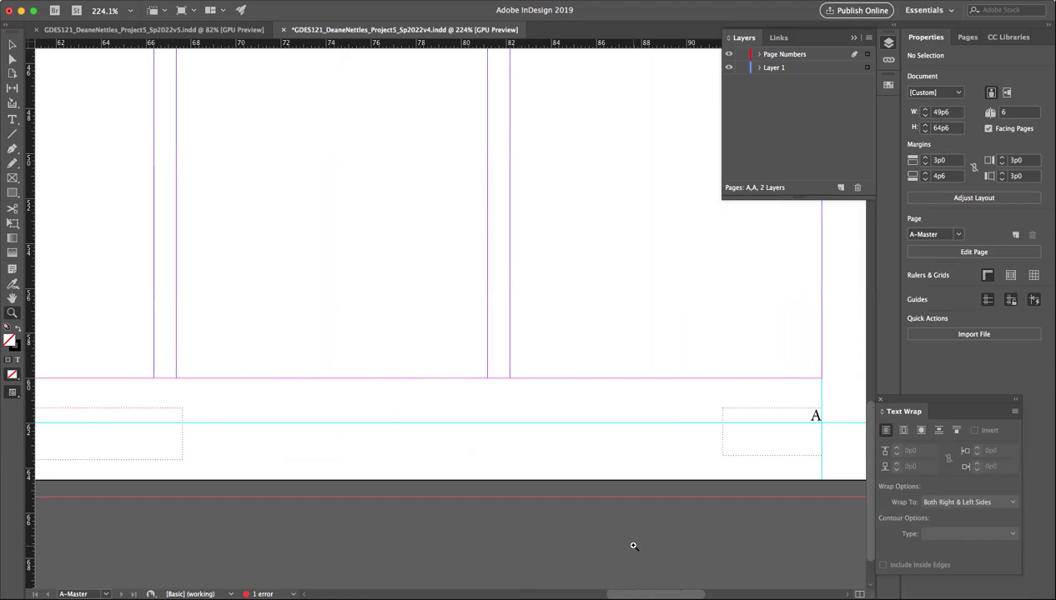
{"action": "key", "text": "super+s"}
Step: Go to spread 2-3 and examine its footer title, date and page numbers up close
{"action": "left_click", "coordinate": [967, 37]}
{"action": "left_click", "coordinate": [967, 140]}
{"action": "double_click", "coordinate": [968, 142]}
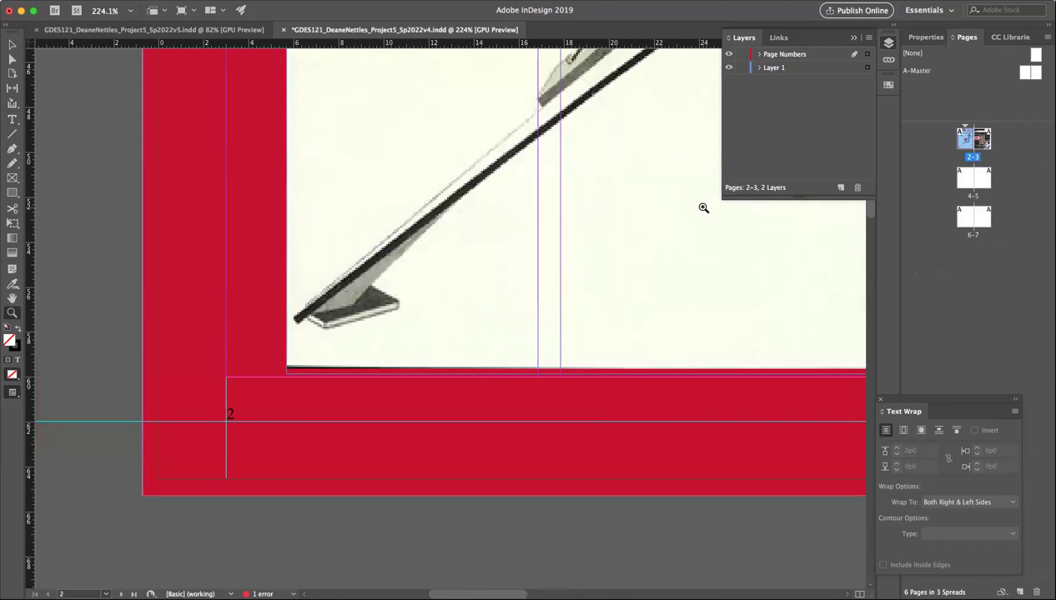
{"action": "scroll", "coordinate": [703, 208], "scroll_direction": "right", "scroll_amount": 10}
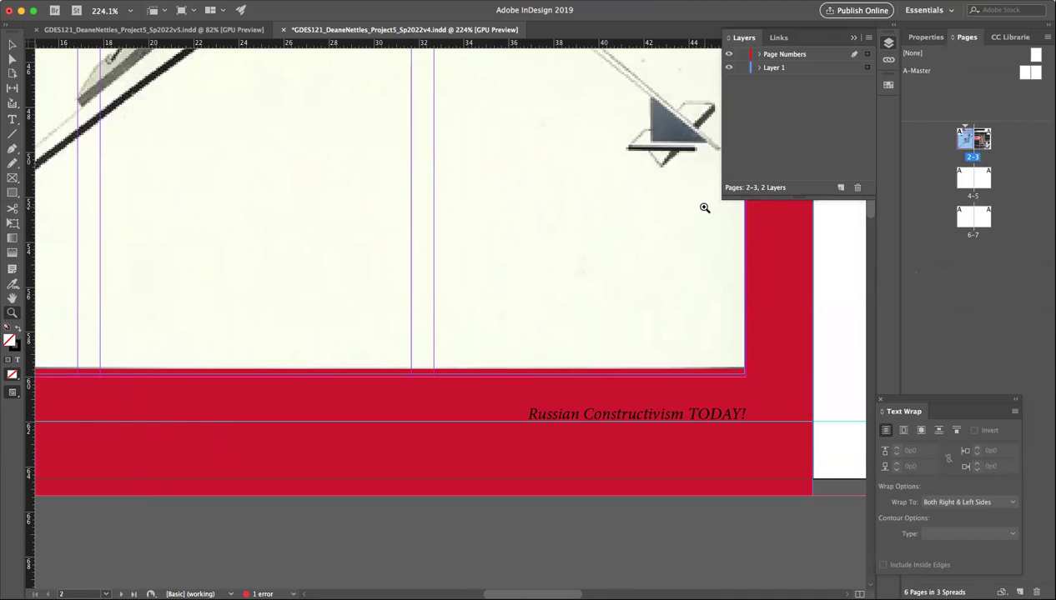
{"action": "scroll", "coordinate": [703, 208], "scroll_direction": "right", "scroll_amount": 5}
{"action": "scroll", "coordinate": [704, 208], "scroll_direction": "right", "scroll_amount": 10}
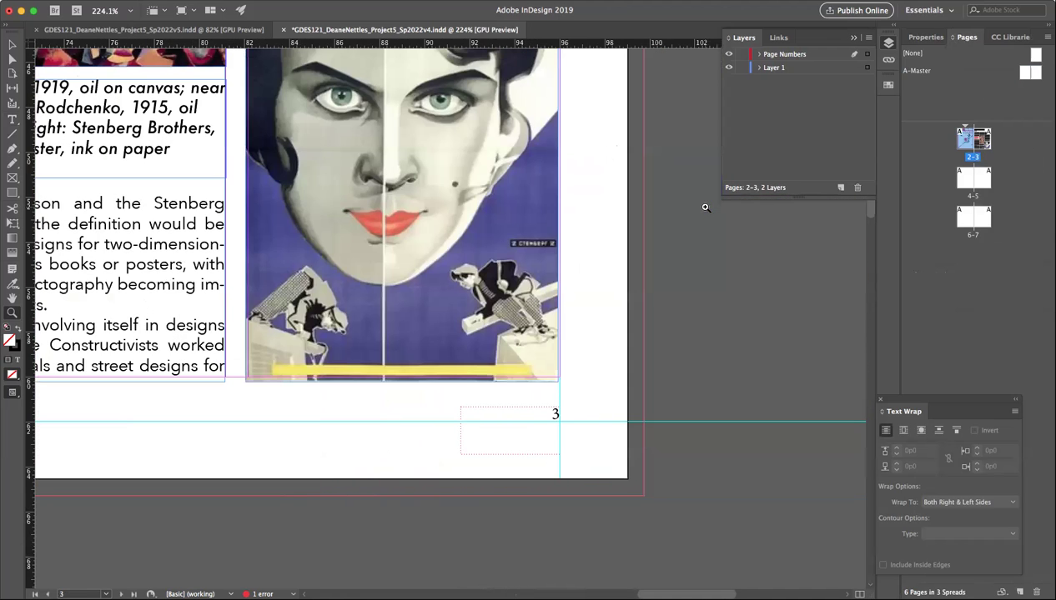
Step: Go to spread 6-7 and examine its footer up close and at full-page size across both pages
{"action": "double_click", "coordinate": [961, 218]}
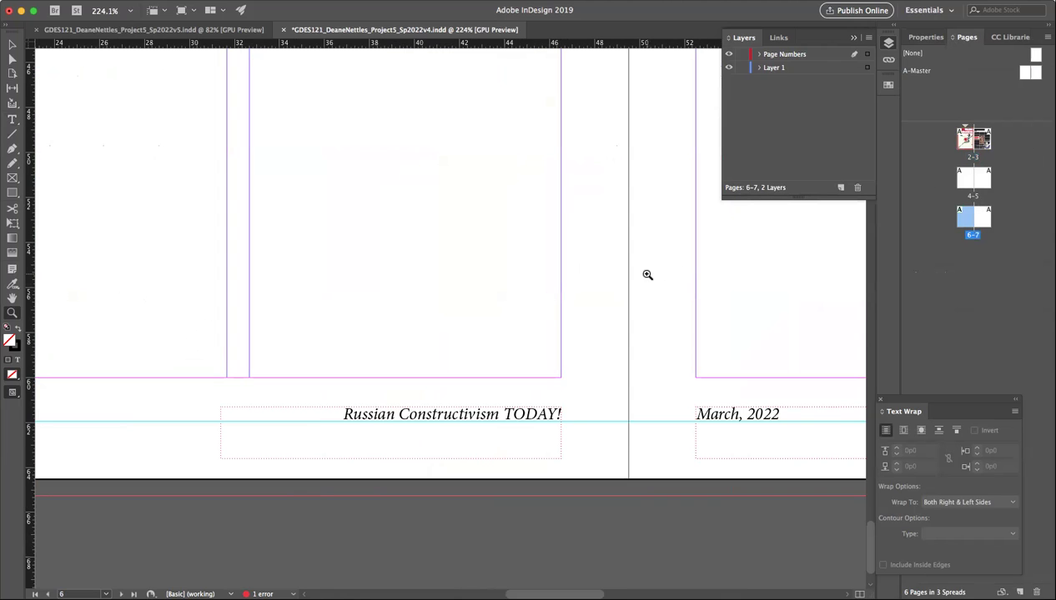
{"action": "scroll", "coordinate": [647, 274], "scroll_direction": "left", "scroll_amount": 10}
{"action": "scroll", "coordinate": [648, 271], "scroll_direction": "right", "scroll_amount": 20}
{"action": "scroll", "coordinate": [648, 272], "scroll_direction": "right", "scroll_amount": 18}
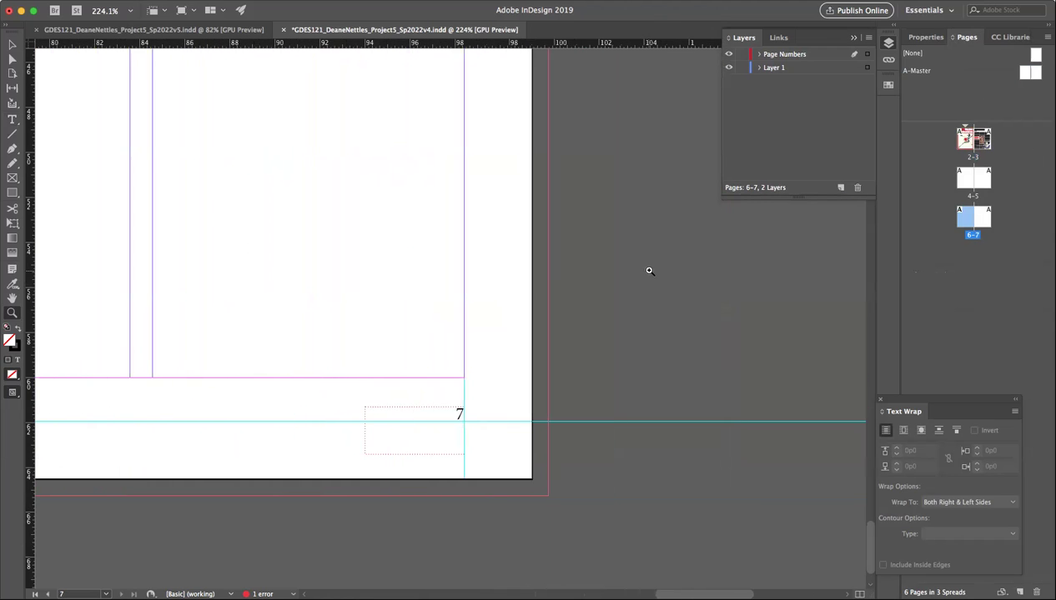
{"action": "scroll", "coordinate": [649, 271], "scroll_direction": "left", "scroll_amount": 20}
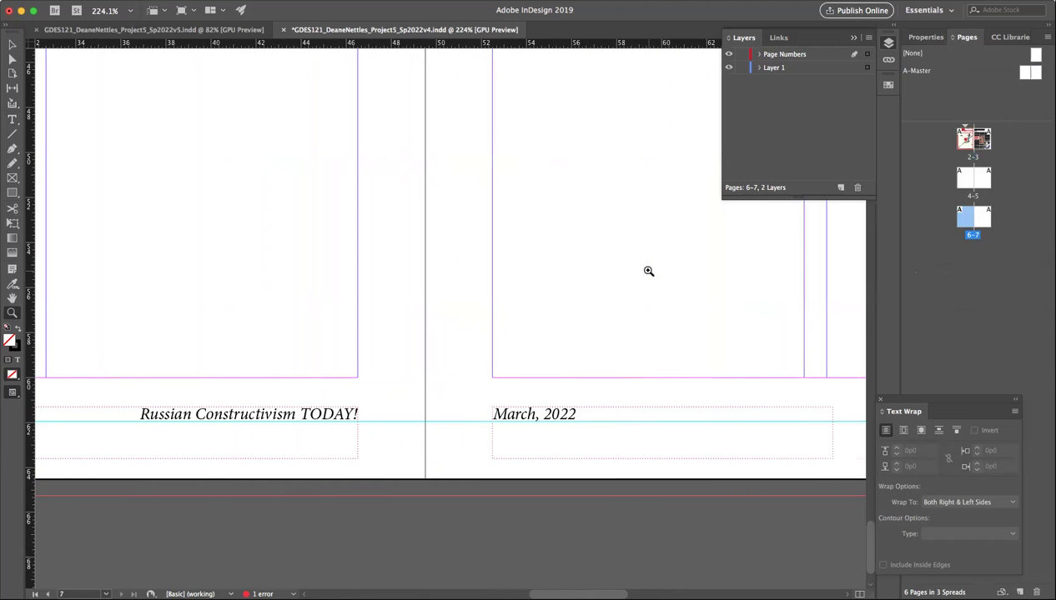
{"action": "key", "text": "super+0"}
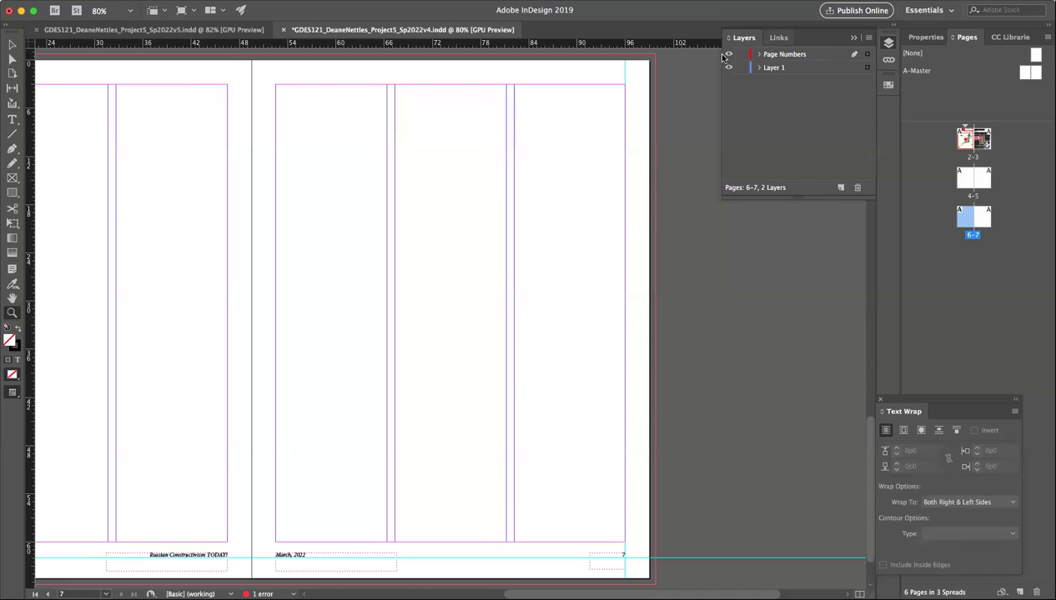
{"action": "scroll", "coordinate": [484, 296], "scroll_direction": "left", "scroll_amount": 5}
{"action": "scroll", "coordinate": [486, 296], "scroll_direction": "left", "scroll_amount": 2}
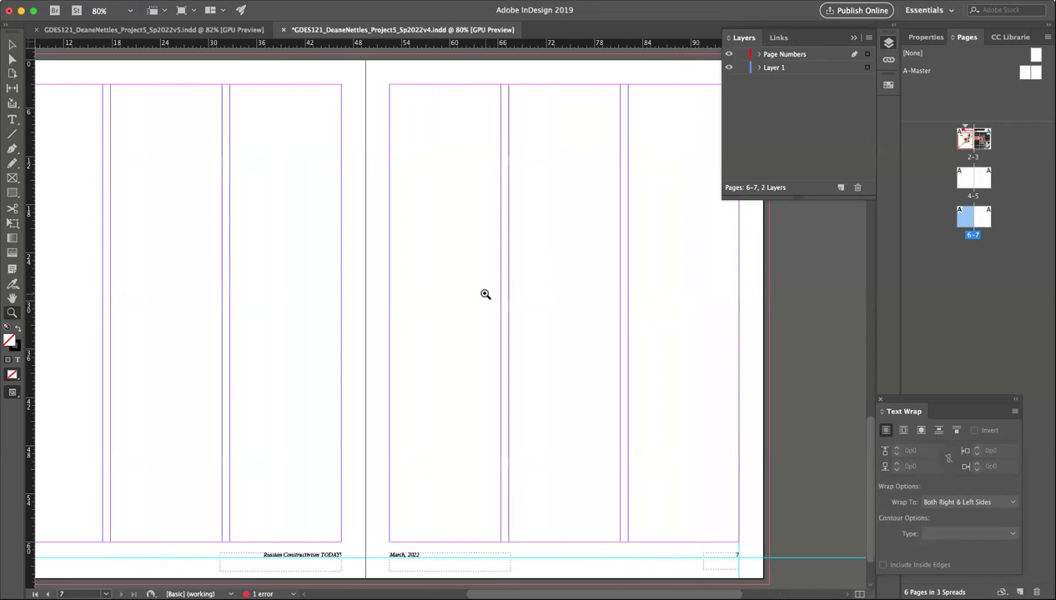
{"action": "scroll", "coordinate": [485, 296], "scroll_direction": "down", "scroll_amount": 3}
{"action": "scroll", "coordinate": [488, 296], "scroll_direction": "left", "scroll_amount": 8}
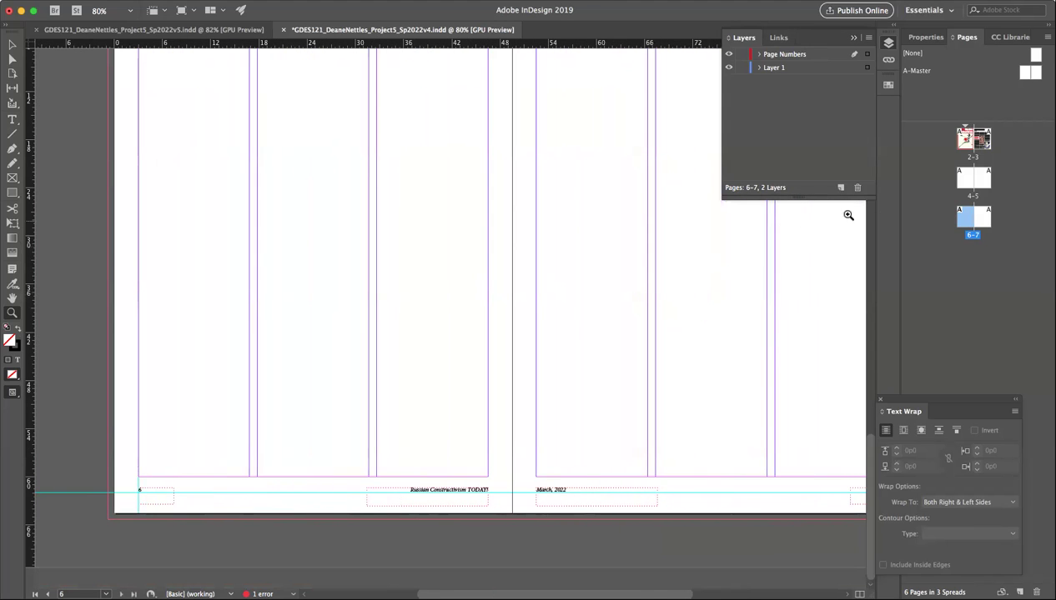
Step: Return to spread 2-3 and examine the article layout together with its footer
{"action": "left_click", "coordinate": [963, 137]}
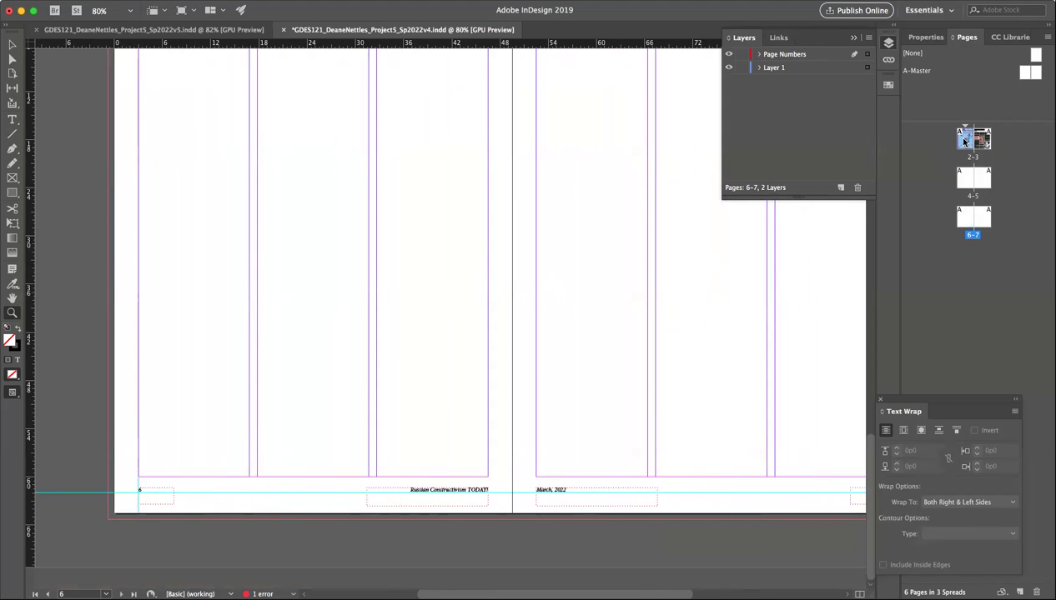
{"action": "double_click", "coordinate": [963, 138]}
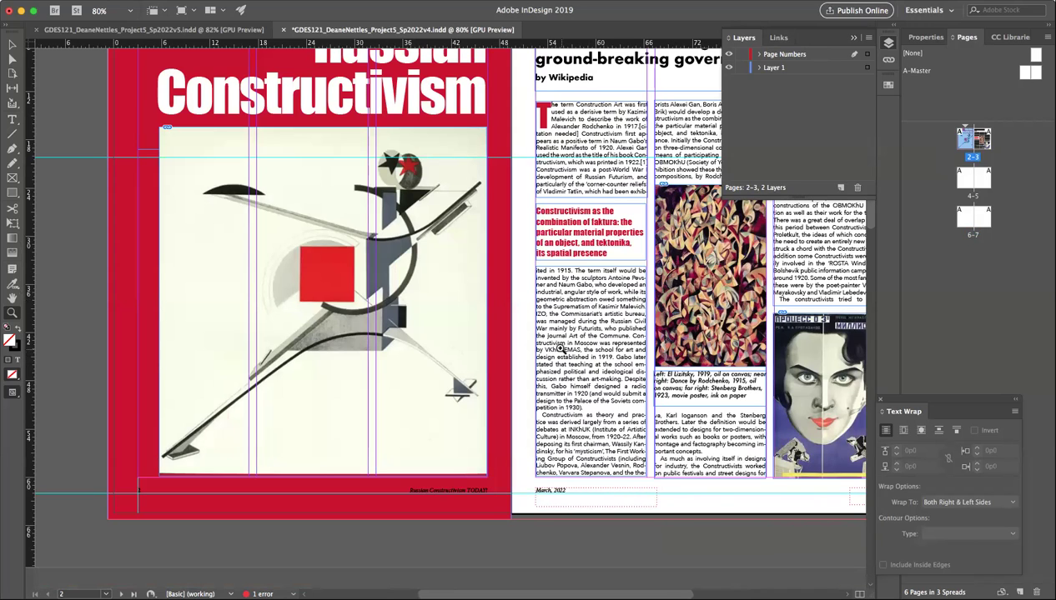
{"action": "scroll", "coordinate": [550, 343], "scroll_direction": "right", "scroll_amount": 5}
{"action": "scroll", "coordinate": [550, 343], "scroll_direction": "up", "scroll_amount": 3}
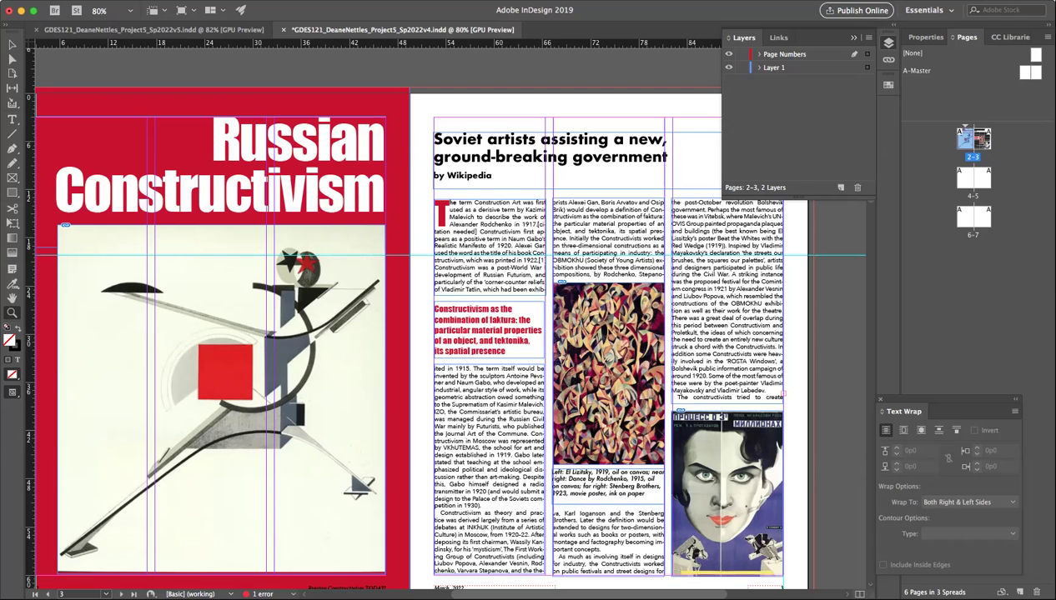
{"action": "left_click", "coordinate": [58, 0]}
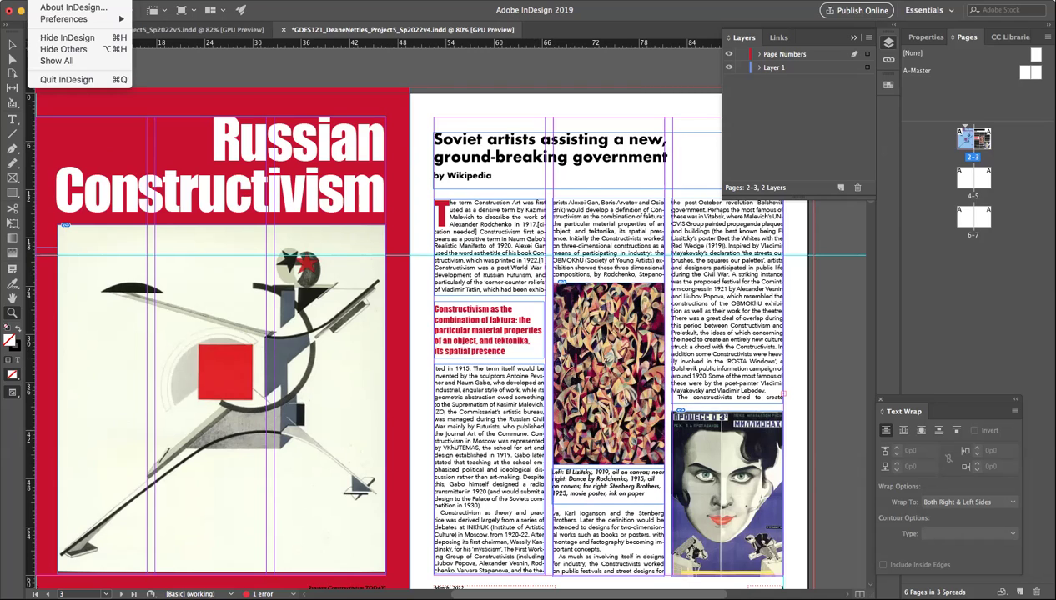
{"action": "mouse_move", "coordinate": [69, 21]}
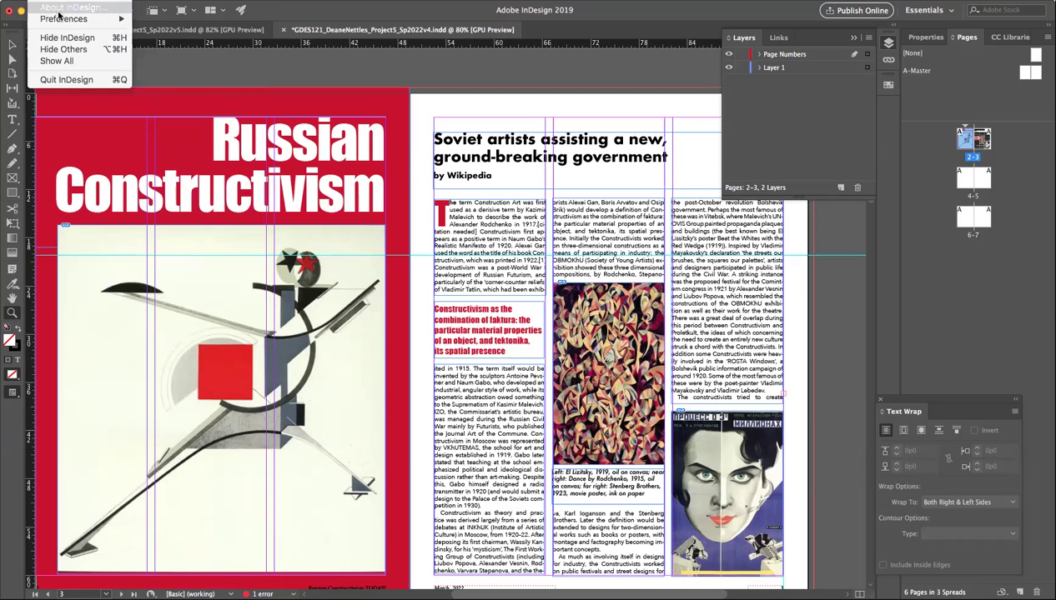
{"action": "mouse_move", "coordinate": [117, 2]}
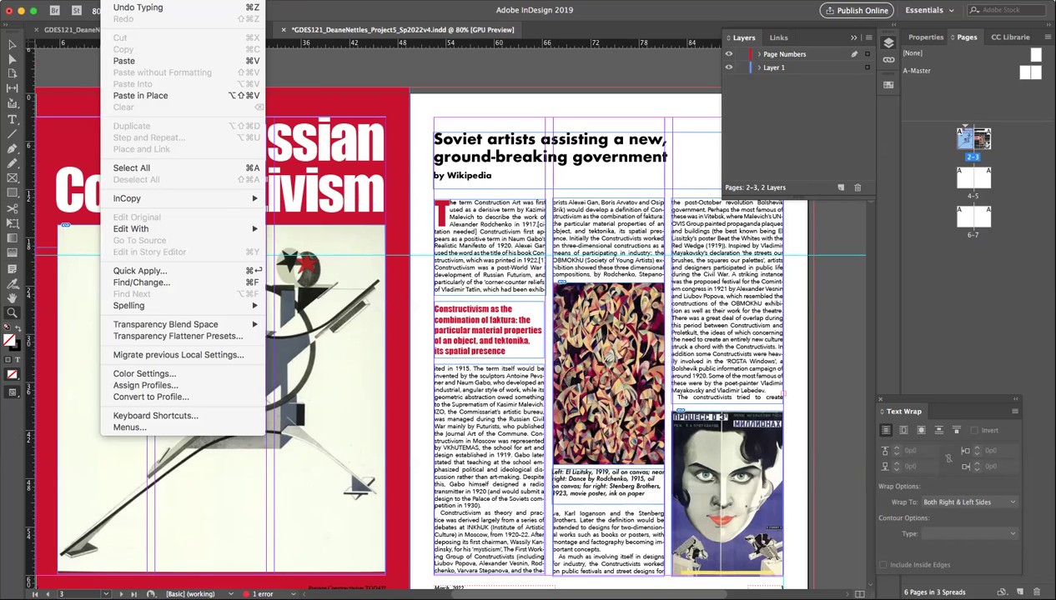
Step: Enable dynamic spelling in the preferences so that questionable words in the article text are underlined
{"action": "mouse_move", "coordinate": [54, 2]}
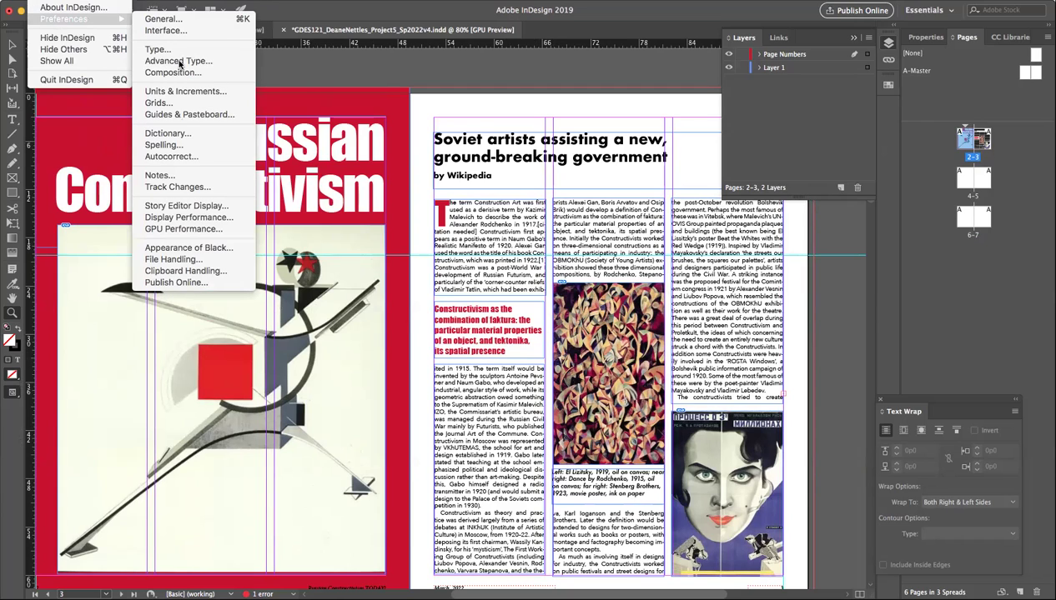
{"action": "left_click", "coordinate": [169, 146]}
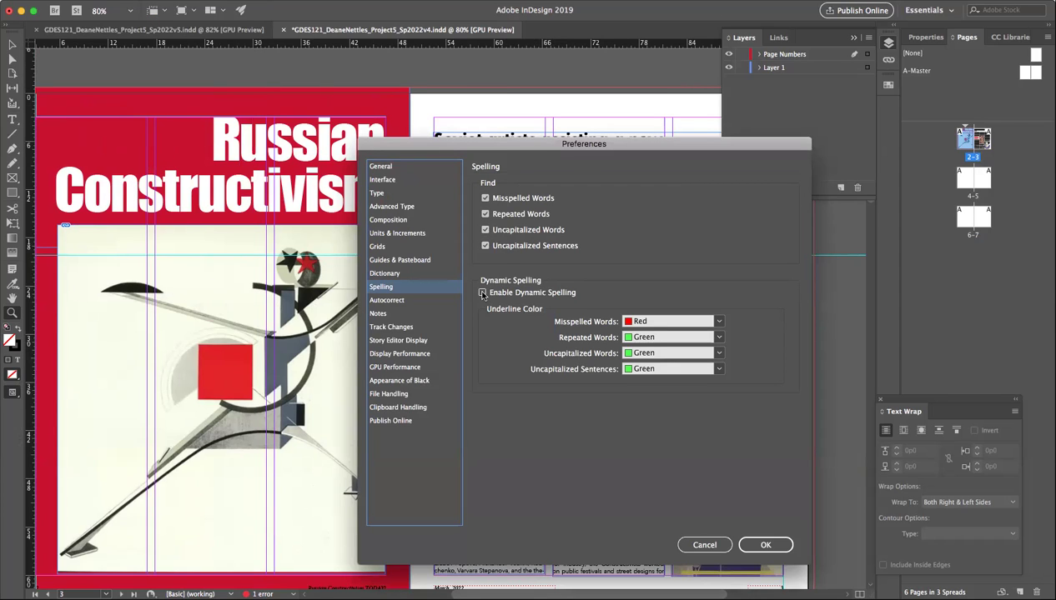
{"action": "left_click", "coordinate": [482, 293]}
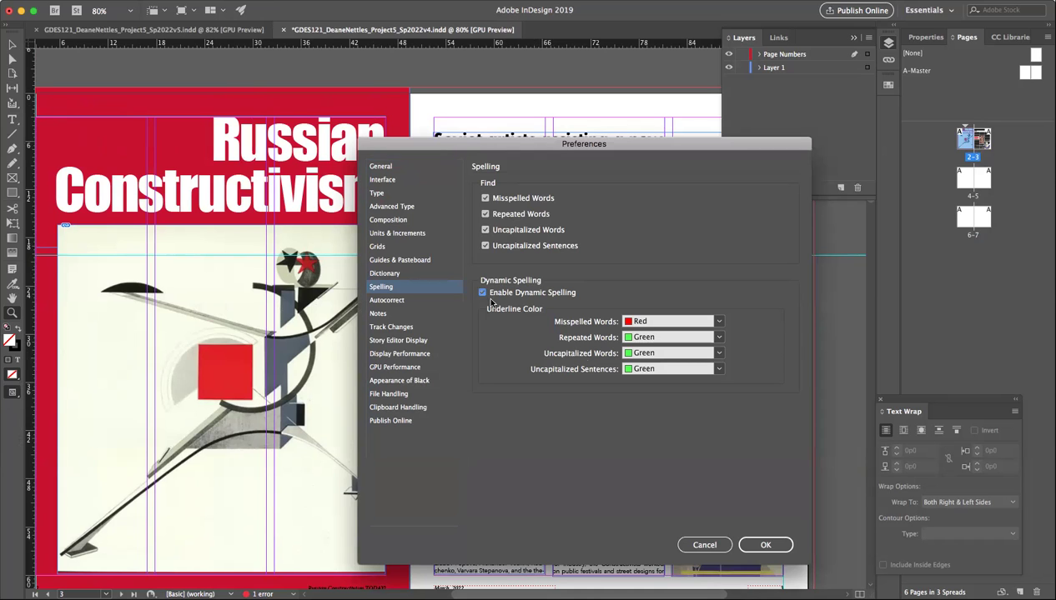
{"action": "left_click", "coordinate": [767, 543]}
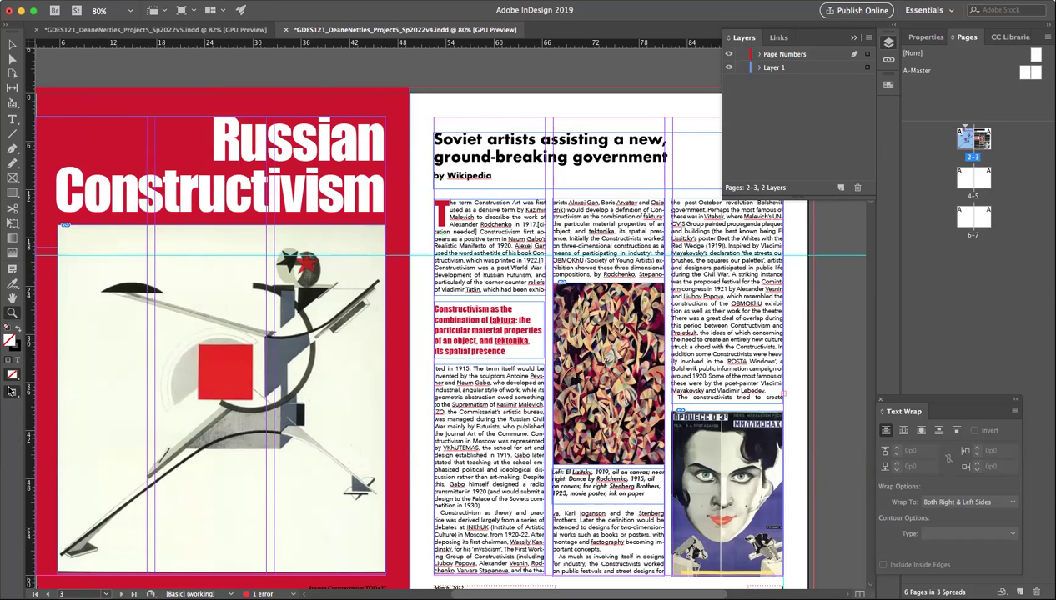
{"action": "left_click", "coordinate": [11, 393]}
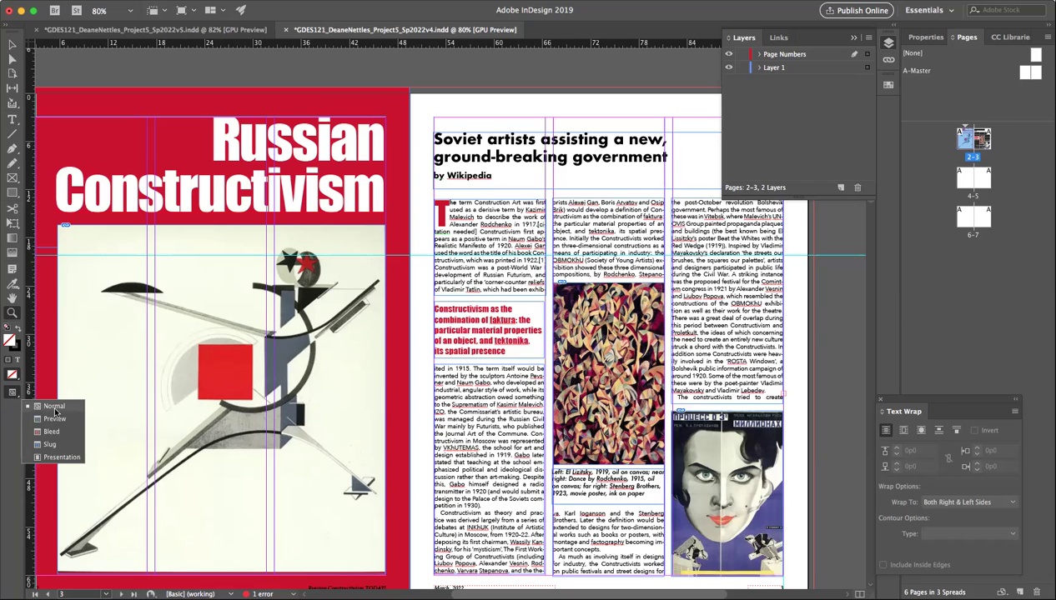
{"action": "left_click", "coordinate": [12, 394]}
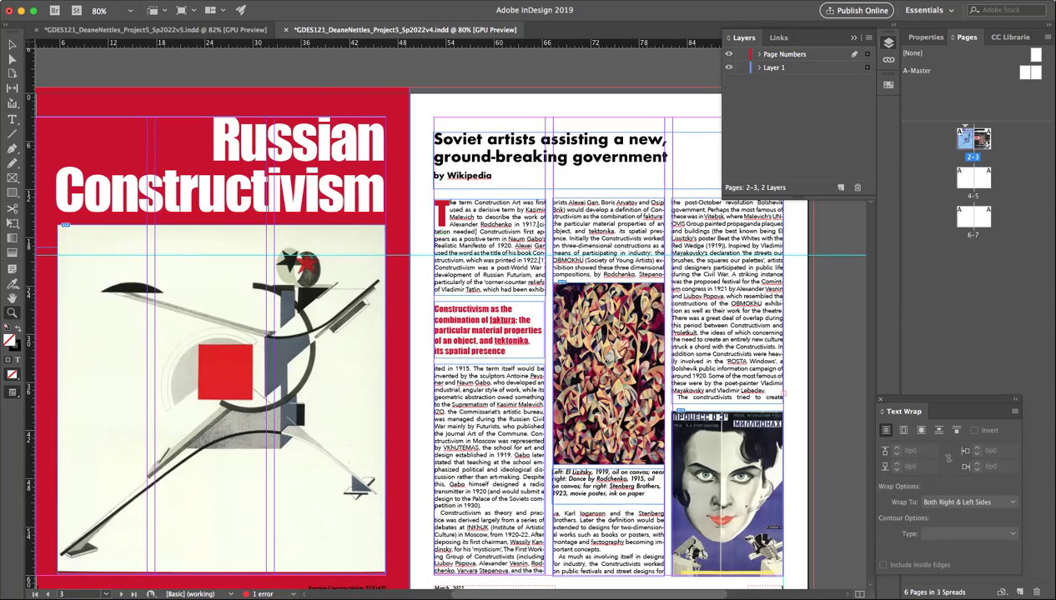
Step: On page 4, draw a text frame about 43p6 wide across all three columns and fill it with placeholder text
{"action": "double_click", "coordinate": [965, 176]}
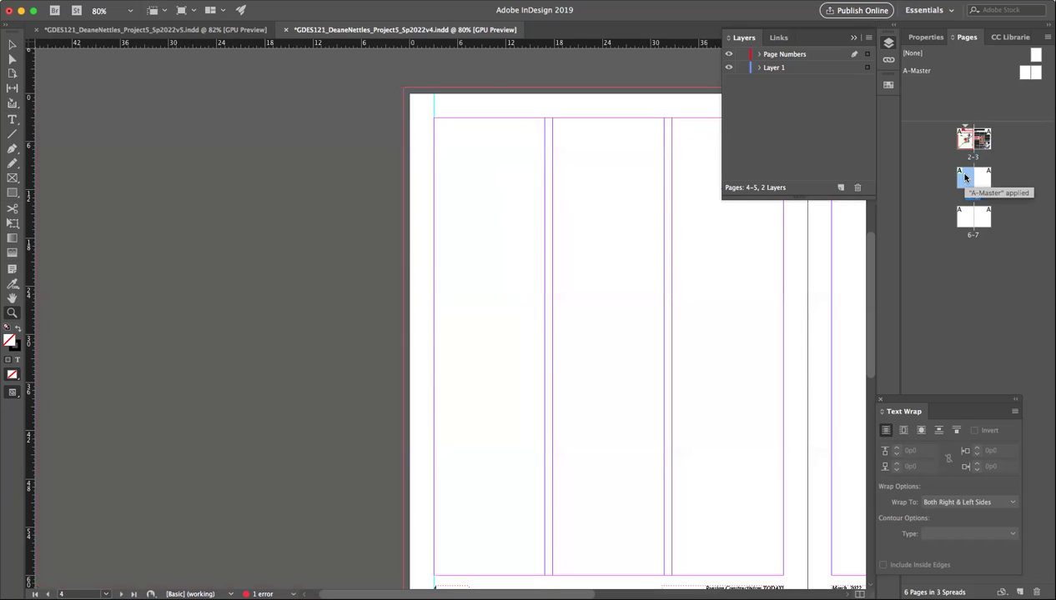
{"action": "left_click", "coordinate": [12, 119]}
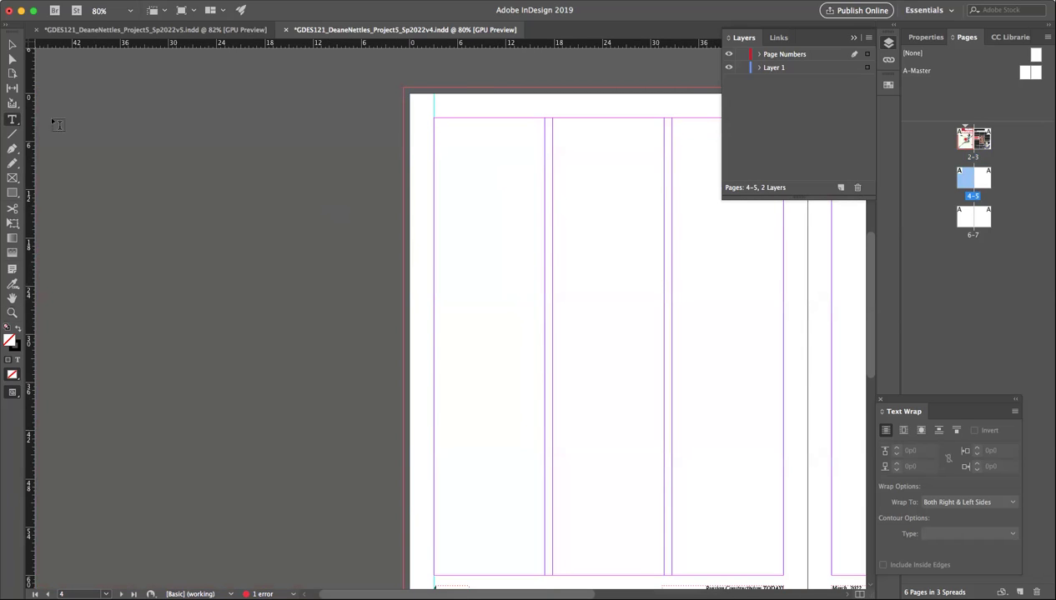
{"action": "mouse_move", "coordinate": [434, 208]}
{"action": "left_mouse_down"}
{"action": "mouse_move", "coordinate": [748, 466]}
{"action": "mouse_move", "coordinate": [783, 472]}
{"action": "left_mouse_up"}
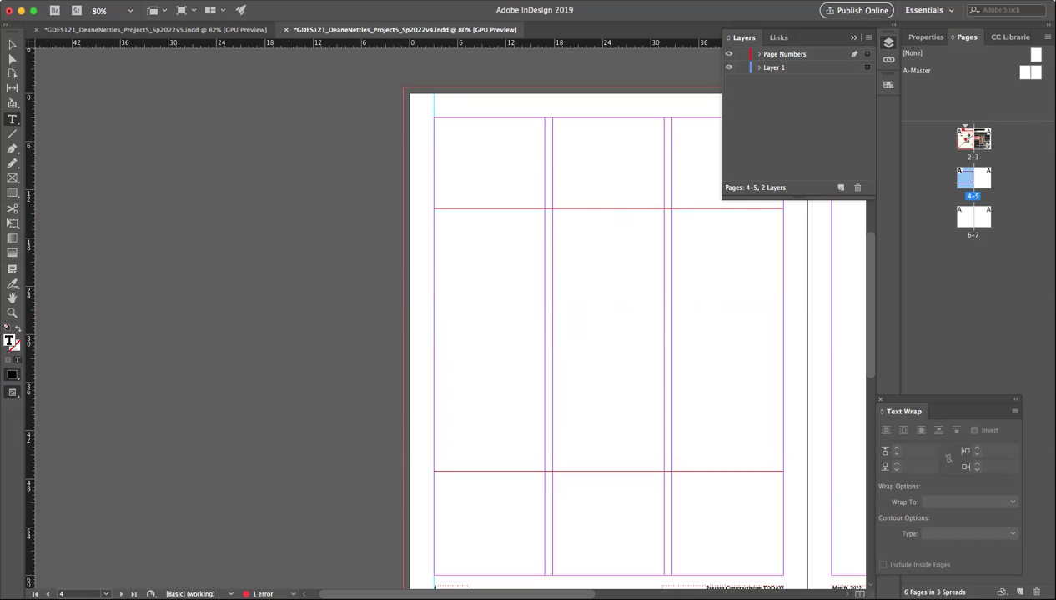
{"action": "left_click", "coordinate": [185, 0]}
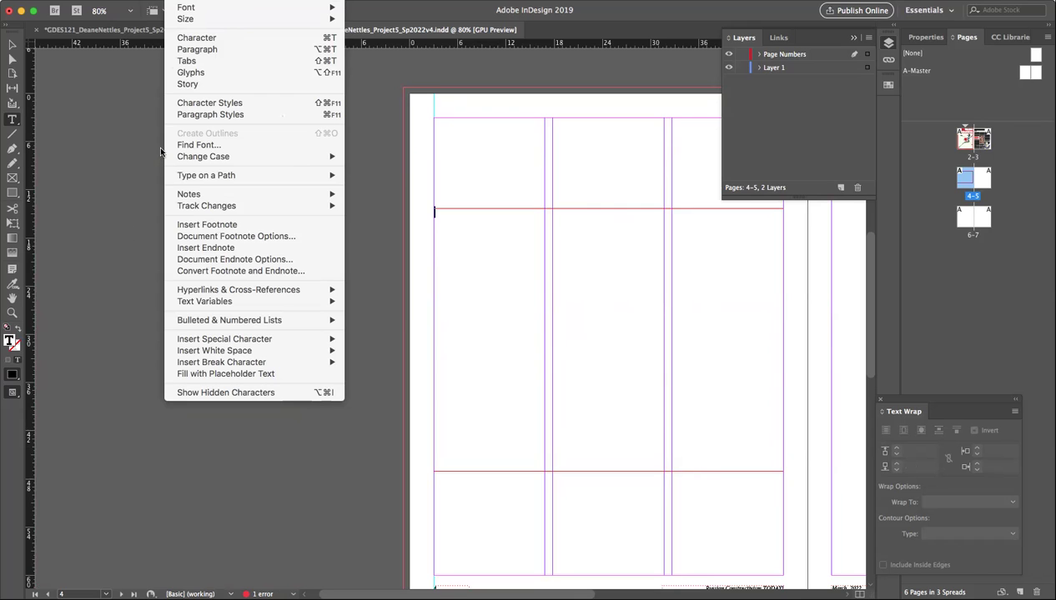
{"action": "left_click", "coordinate": [208, 377]}
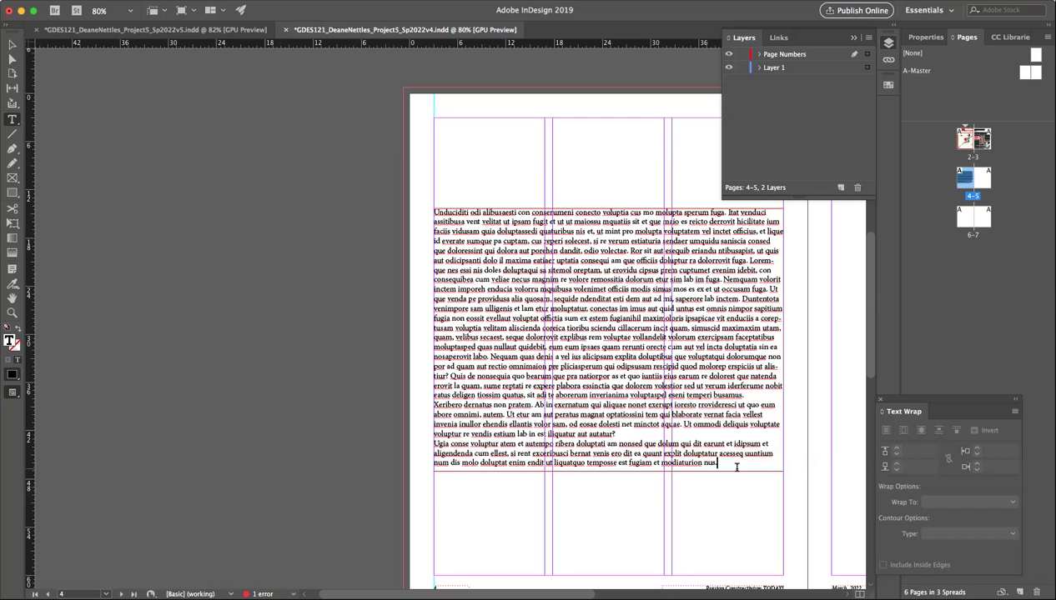
Step: Turn off dynamic spelling in the spelling preferences to remove the underlines from the placeholder text
{"action": "left_click_drag", "start_coordinate": [727, 464], "coordinate": [754, 466]}
{"action": "left_click", "coordinate": [46, 0]}
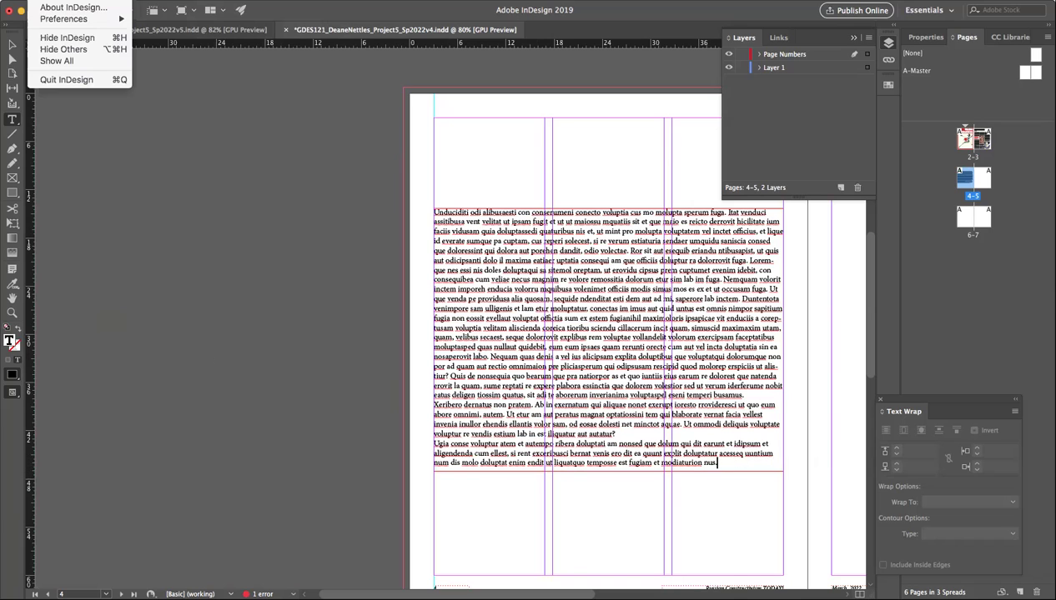
{"action": "mouse_move", "coordinate": [58, 20]}
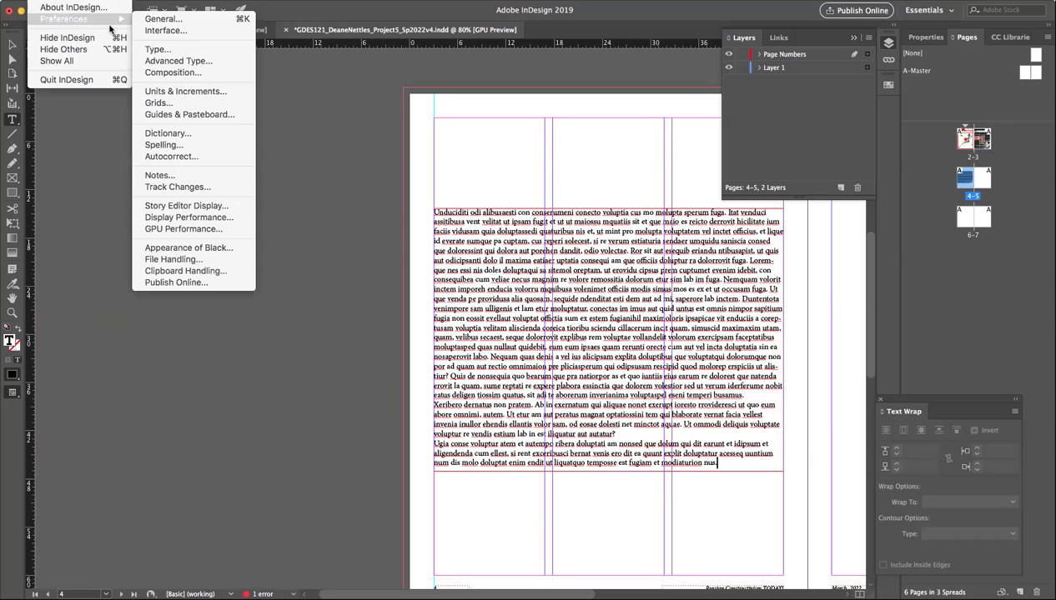
{"action": "left_click", "coordinate": [165, 145]}
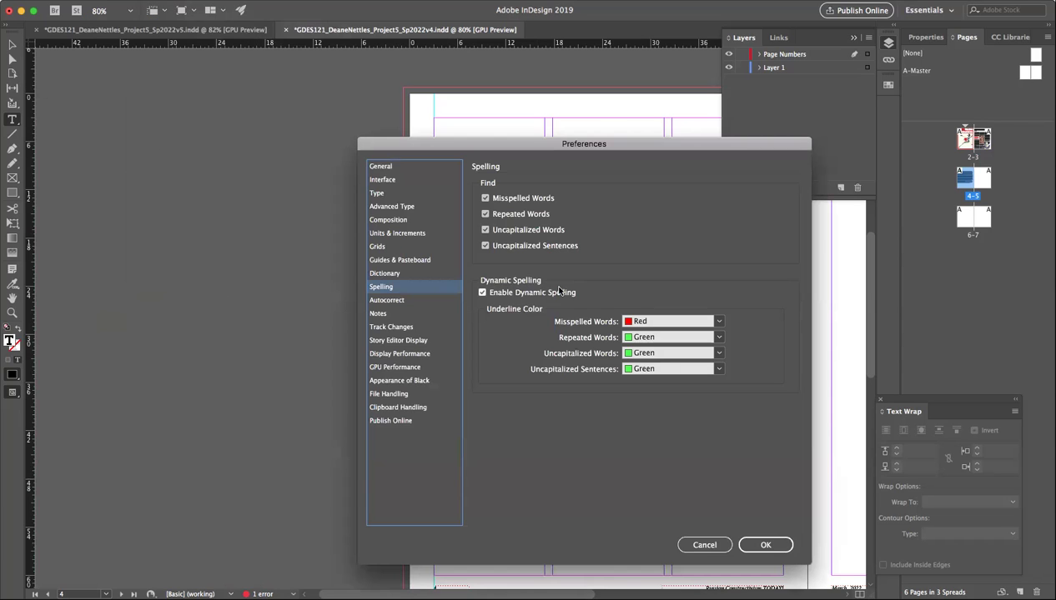
{"action": "left_click", "coordinate": [482, 293]}
{"action": "left_click", "coordinate": [769, 546]}
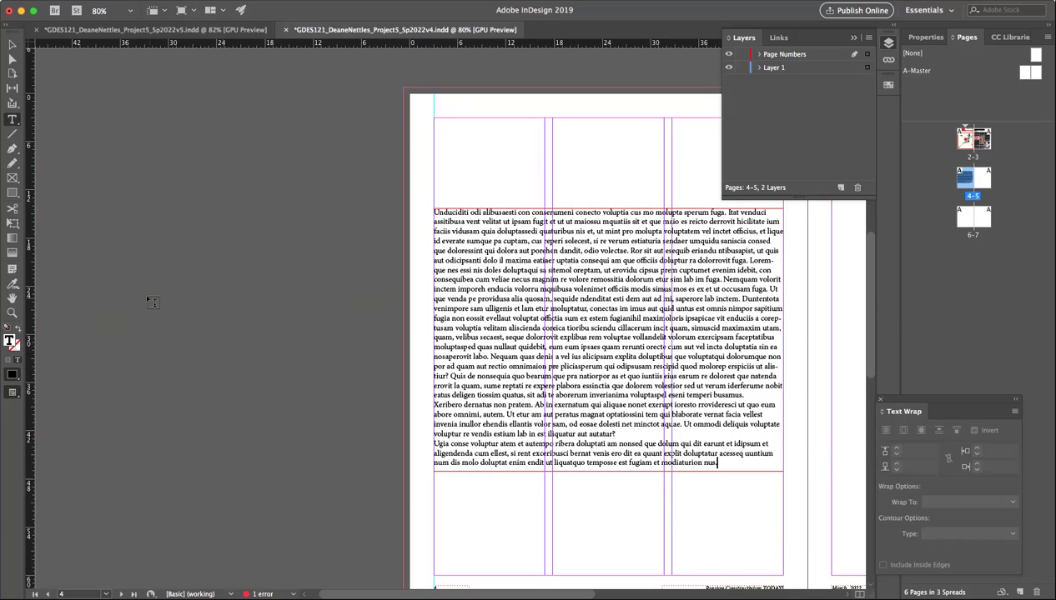
Step: Fill the placeholder text frame on page 4 with the yellow swatch C=0 M=0 Y=100 K=0, and deselect it
{"action": "left_click", "coordinate": [12, 44]}
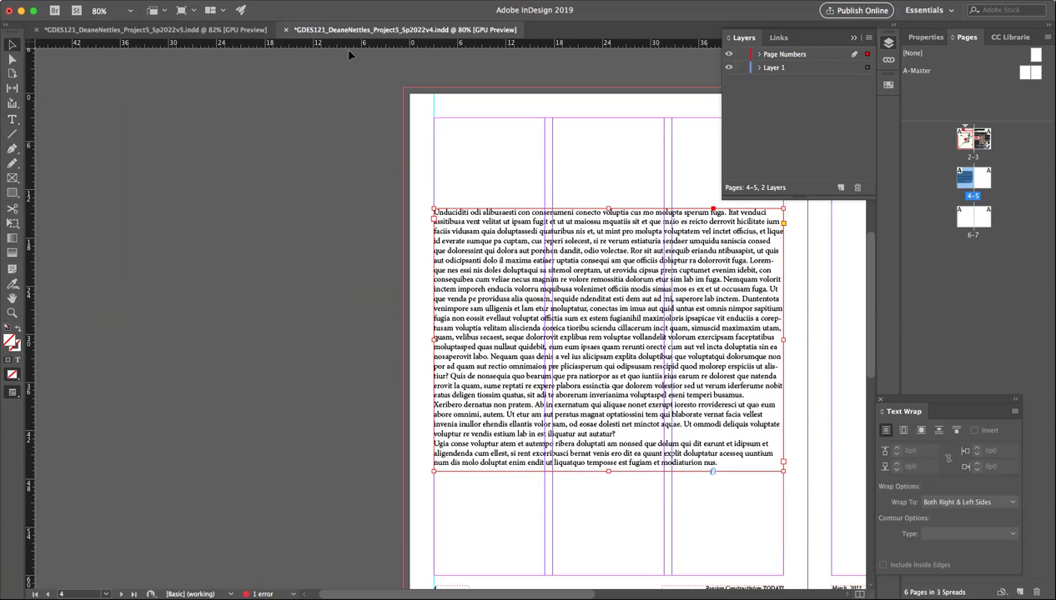
{"action": "left_click", "coordinate": [317, 0]}
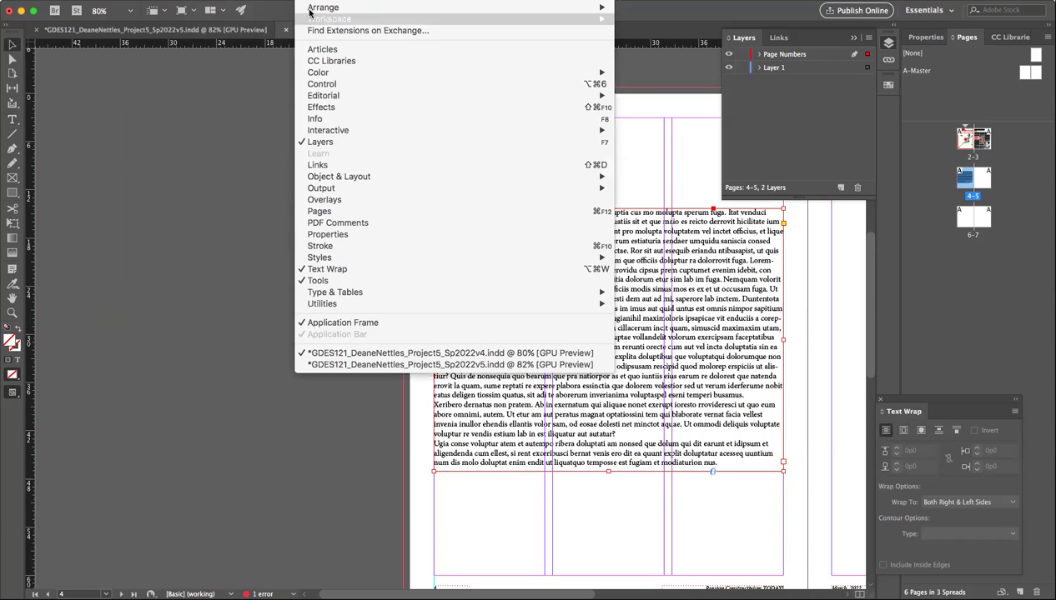
{"action": "mouse_move", "coordinate": [322, 75]}
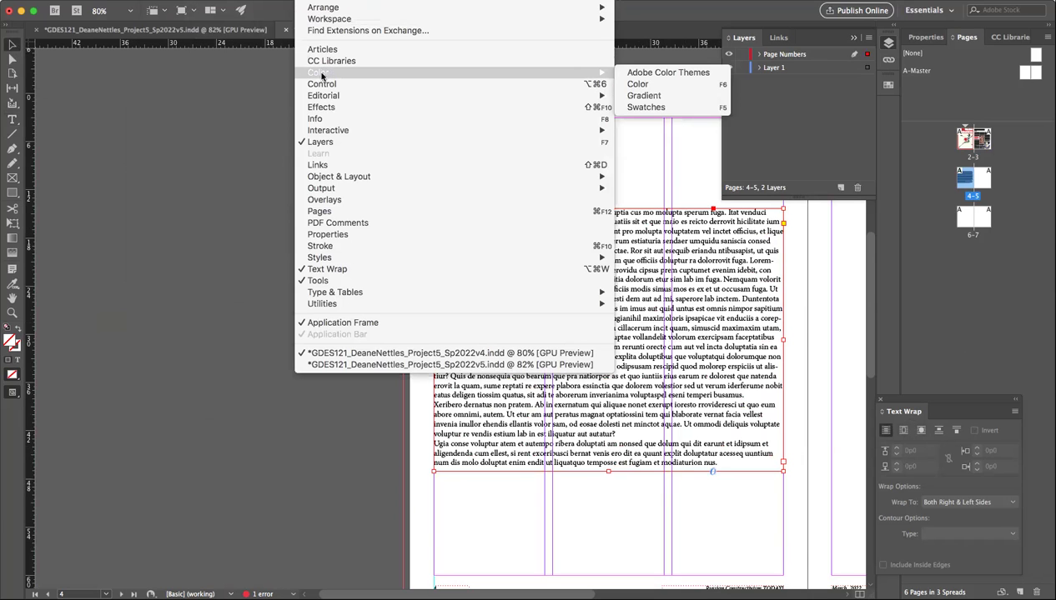
{"action": "left_click", "coordinate": [642, 109]}
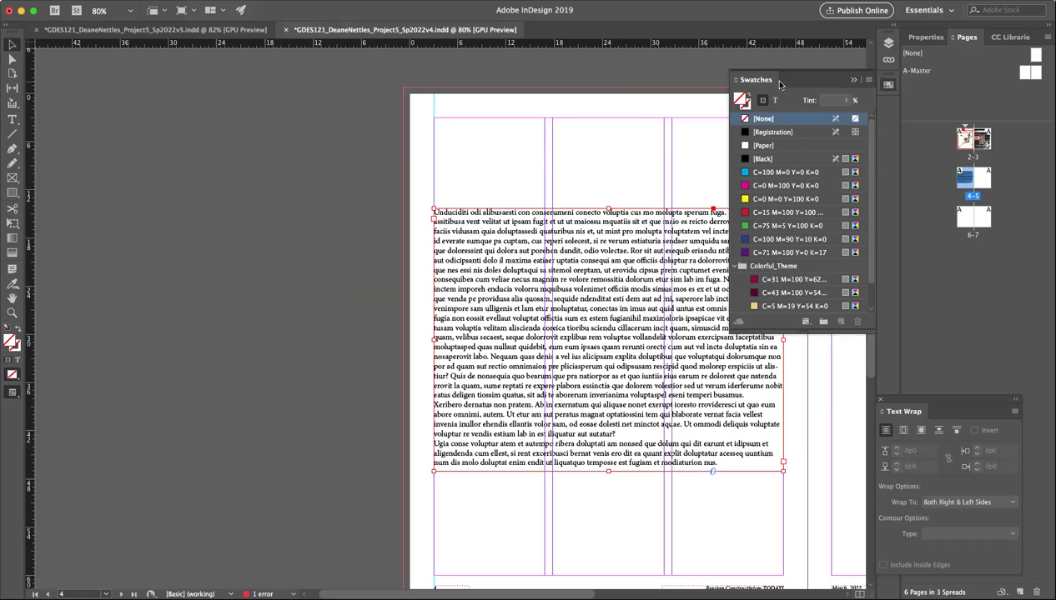
{"action": "scroll", "coordinate": [542, 129], "scroll_direction": "right", "scroll_amount": 6}
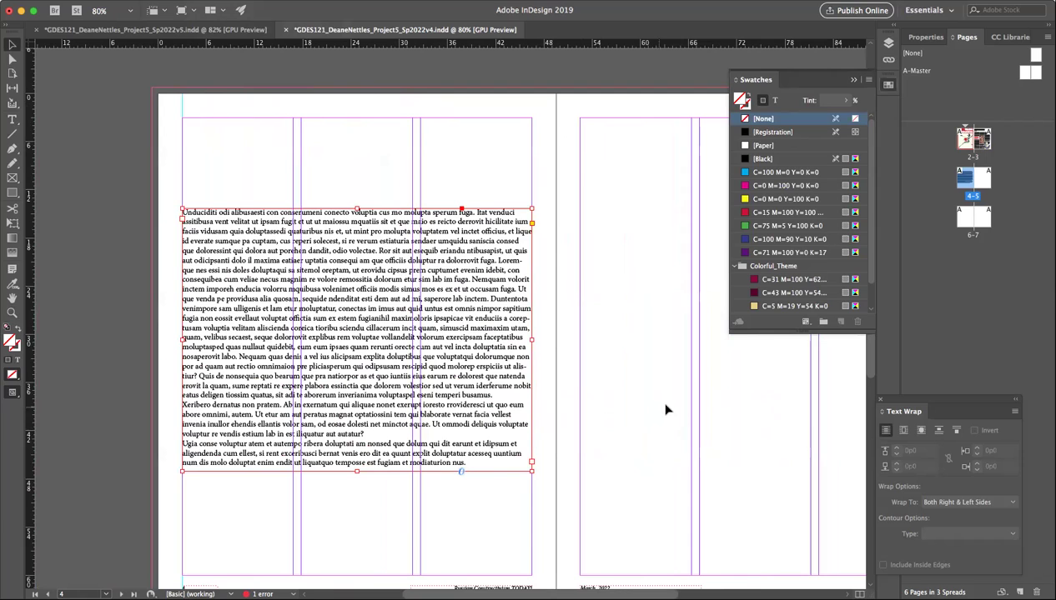
{"action": "left_click", "coordinate": [765, 199]}
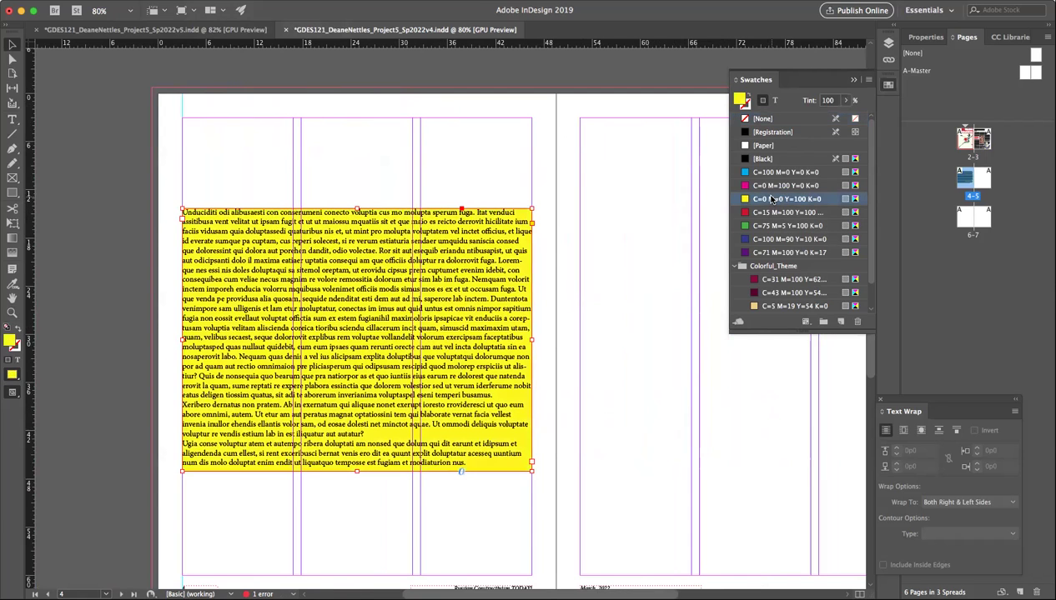
{"action": "left_click", "coordinate": [562, 305]}
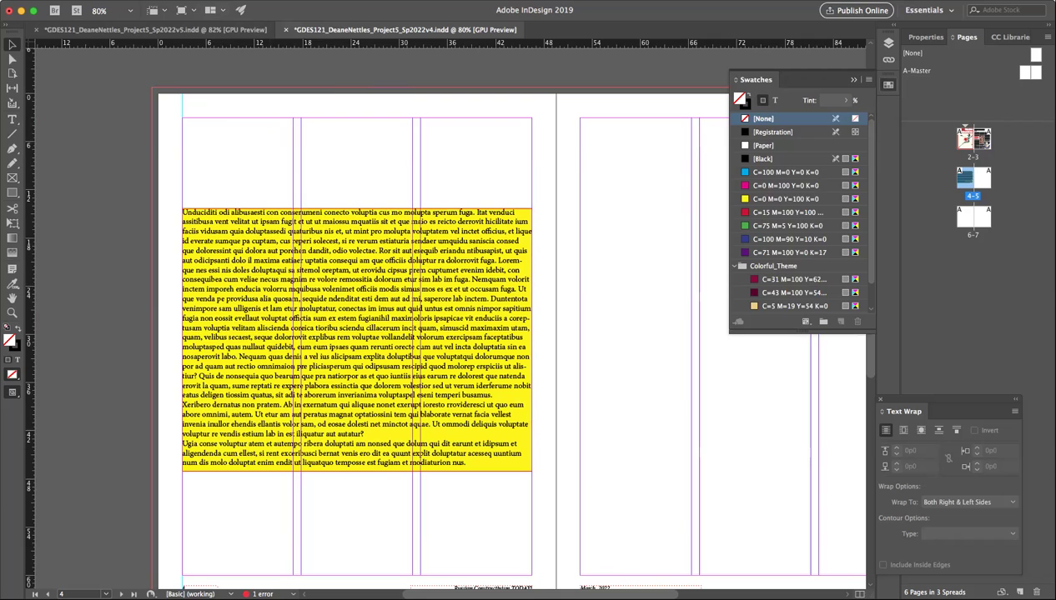
{"action": "left_click", "coordinate": [209, 0]}
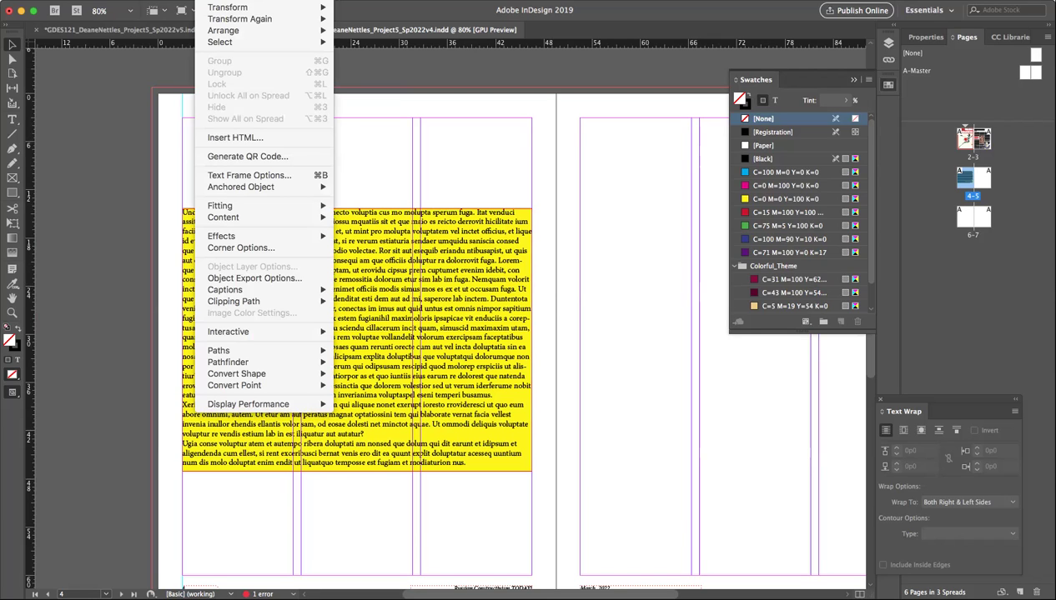
{"action": "left_click", "coordinate": [228, 176]}
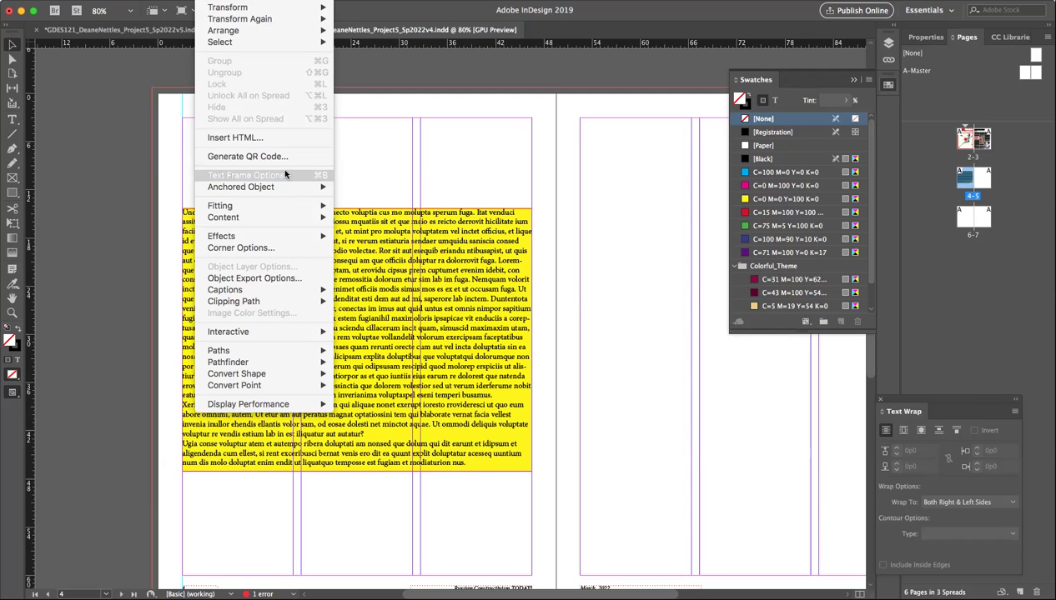
{"action": "left_click", "coordinate": [284, 177]}
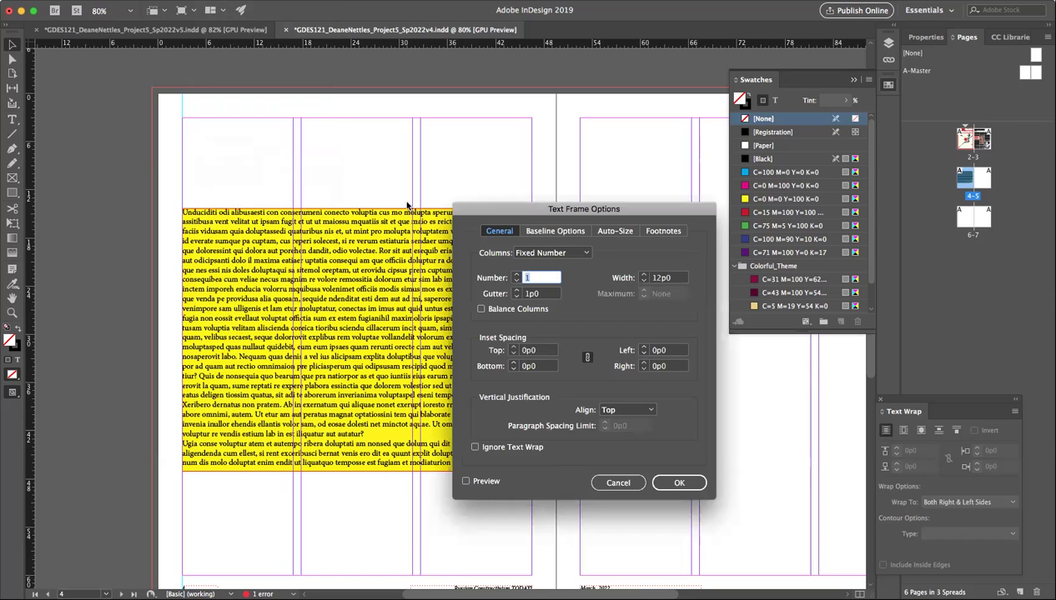
{"action": "left_click_drag", "start_coordinate": [513, 215], "coordinate": [622, 191]}
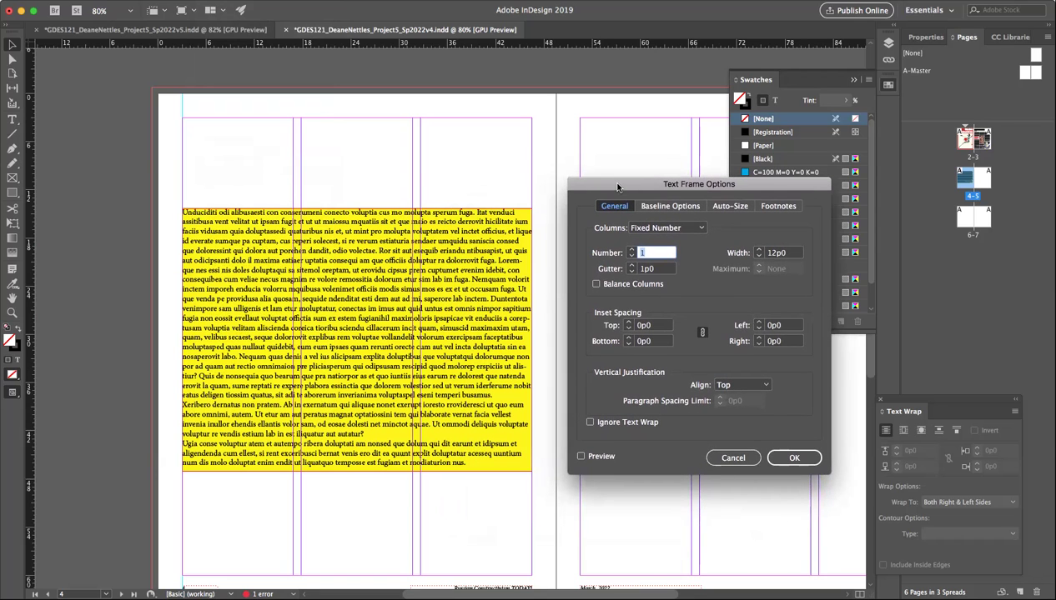
{"action": "left_click", "coordinate": [632, 250]}
{"action": "left_click", "coordinate": [581, 457]}
{"action": "left_click", "coordinate": [631, 250]}
{"action": "left_click", "coordinate": [630, 256]}
{"action": "left_click", "coordinate": [630, 256]}
{"action": "left_click", "coordinate": [727, 460]}
Step: Try three columns in the yellow text frame's options, and set the number of columns to 2
{"action": "left_click", "coordinate": [505, 338]}
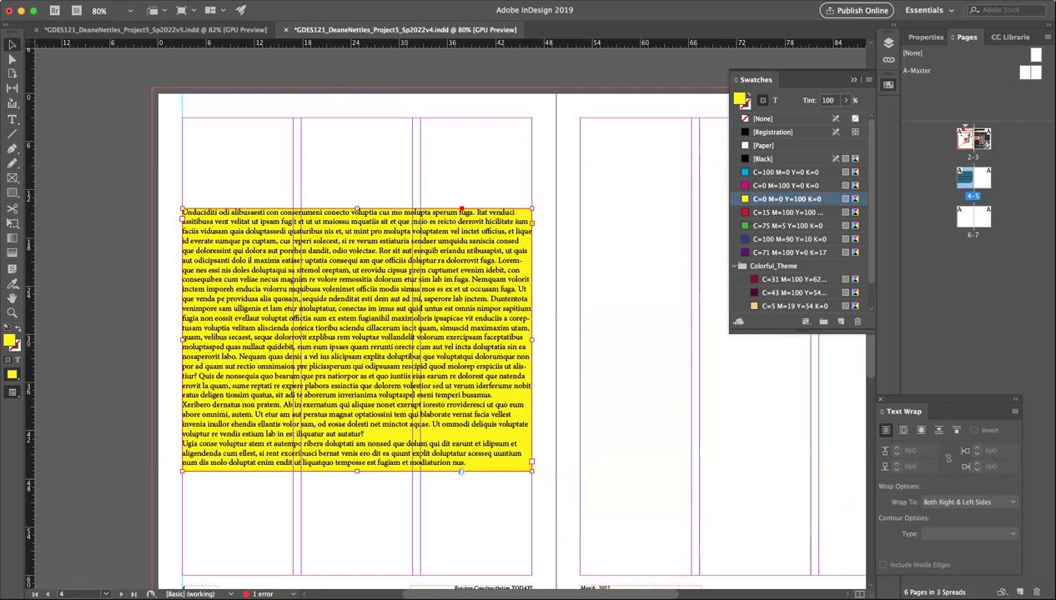
{"action": "right_click", "coordinate": [190, 175]}
{"action": "left_click", "coordinate": [248, 176]}
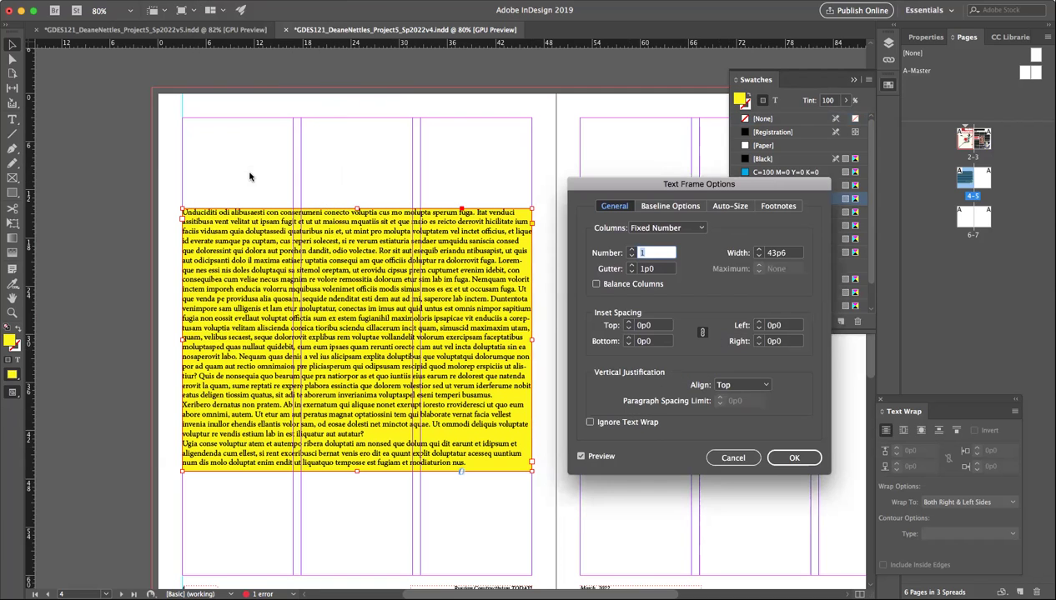
{"action": "left_click", "coordinate": [632, 249]}
{"action": "left_click", "coordinate": [631, 250]}
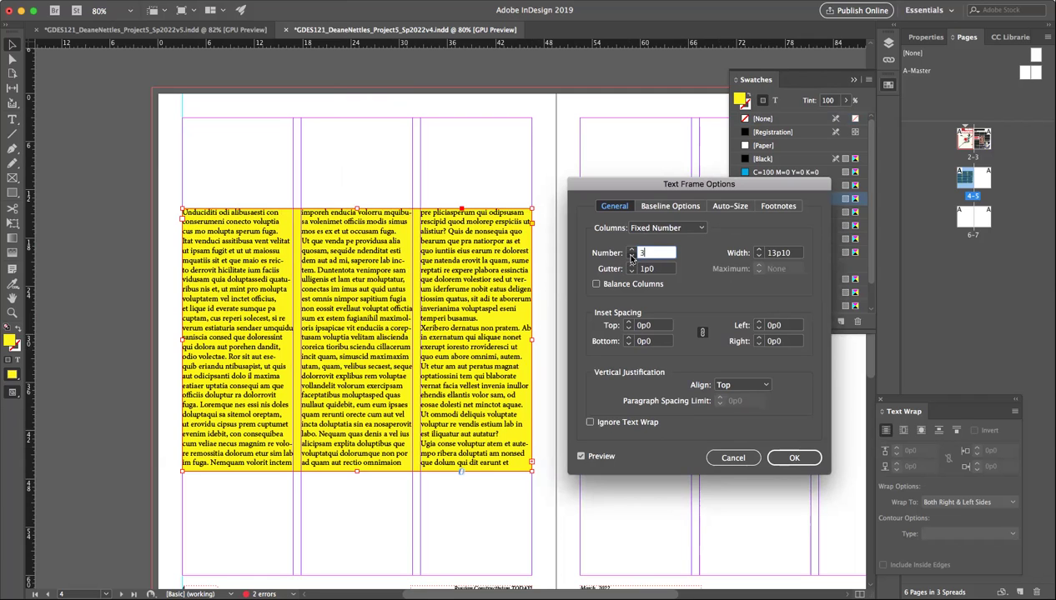
{"action": "left_click", "coordinate": [631, 258]}
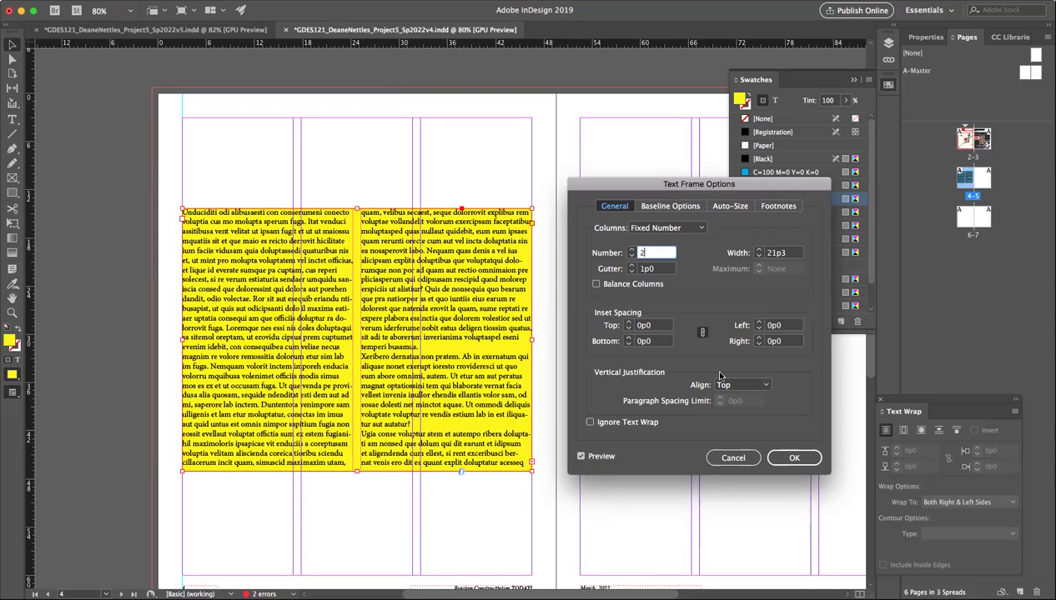
Step: Set the yellow text frame's inset spacing to 1p0 on all sides and extend its bottom edge to fit the overset text
{"action": "left_click", "coordinate": [629, 323]}
{"action": "left_click", "coordinate": [629, 323]}
{"action": "left_click", "coordinate": [629, 323]}
{"action": "left_click", "coordinate": [629, 322]}
{"action": "left_click", "coordinate": [629, 323]}
{"action": "left_click", "coordinate": [629, 322]}
{"action": "left_click", "coordinate": [629, 323]}
{"action": "left_click", "coordinate": [629, 323]}
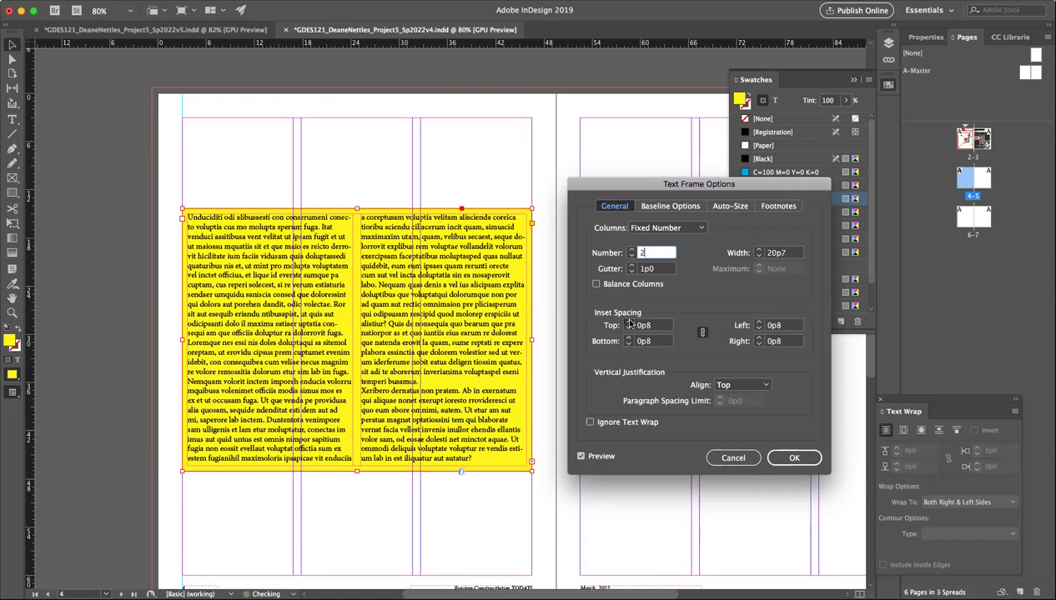
{"action": "left_click", "coordinate": [629, 322]}
{"action": "left_click", "coordinate": [629, 322]}
{"action": "left_click", "coordinate": [629, 323]}
{"action": "left_click", "coordinate": [629, 323]}
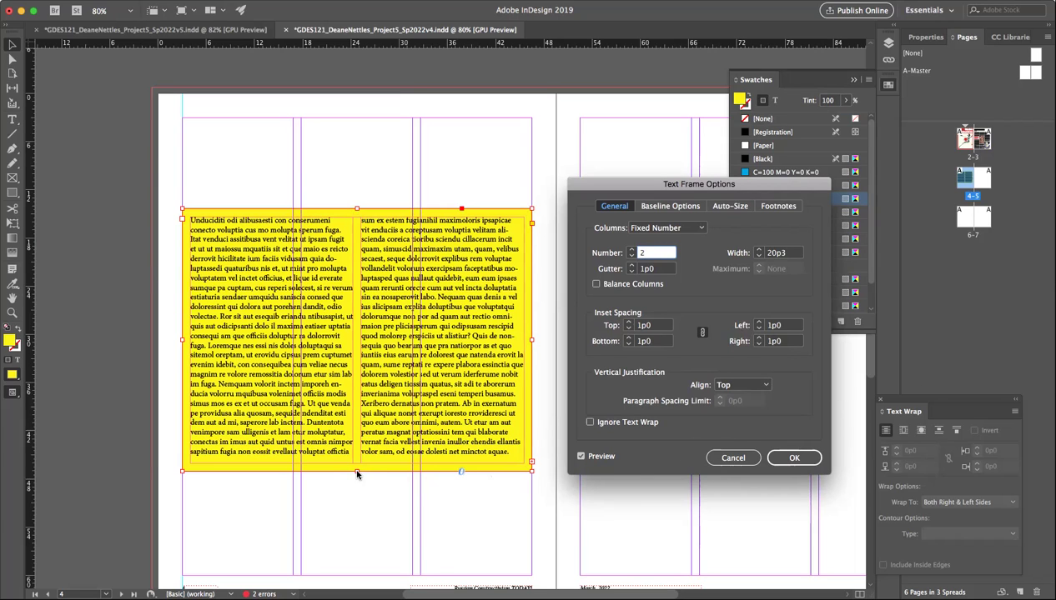
{"action": "left_click", "coordinate": [789, 459]}
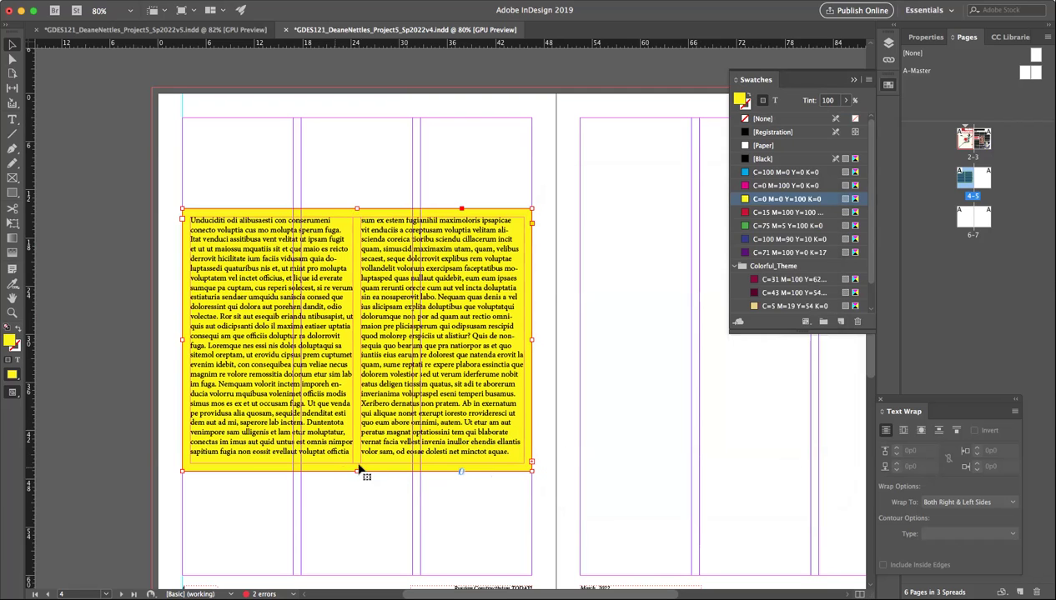
{"action": "left_click_drag", "start_coordinate": [356, 472], "coordinate": [356, 530]}
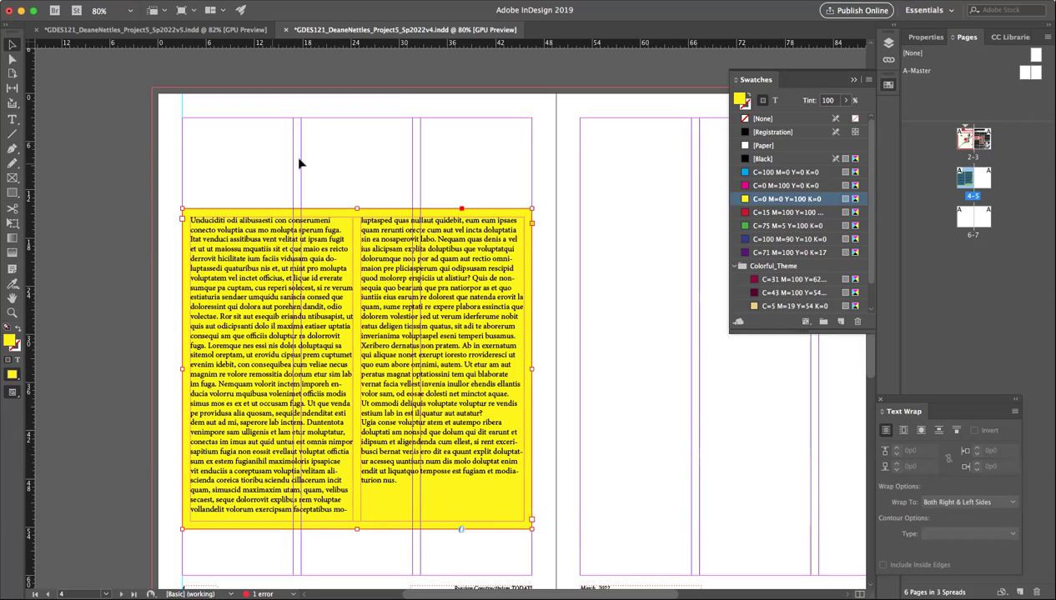
Step: Try Center, Bottom and Justify vertical justification on the two-column yellow text frame, and return its alignment to Top
{"action": "left_click", "coordinate": [204, 0]}
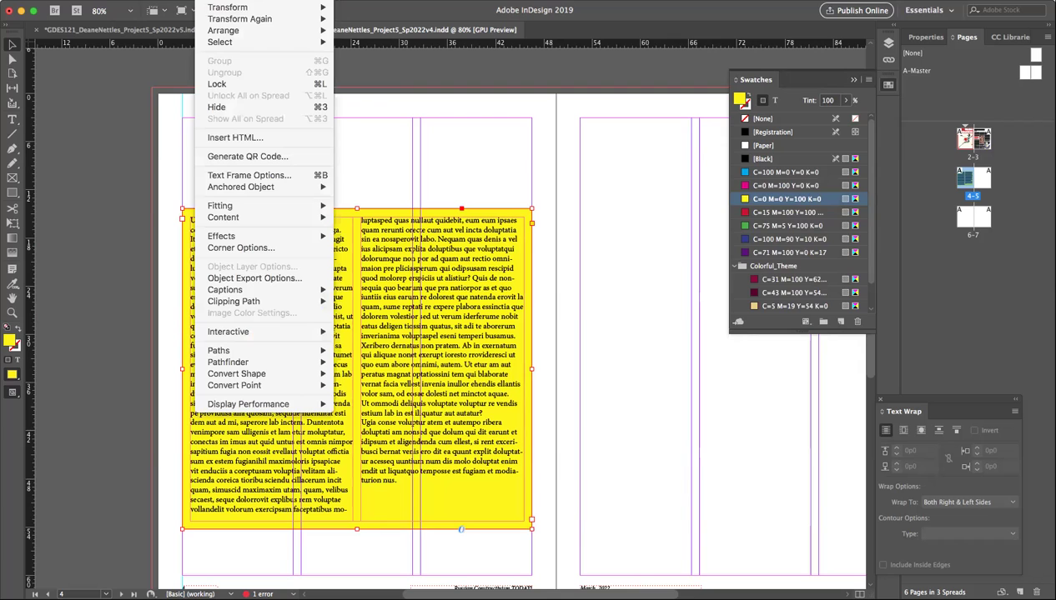
{"action": "left_click", "coordinate": [271, 176]}
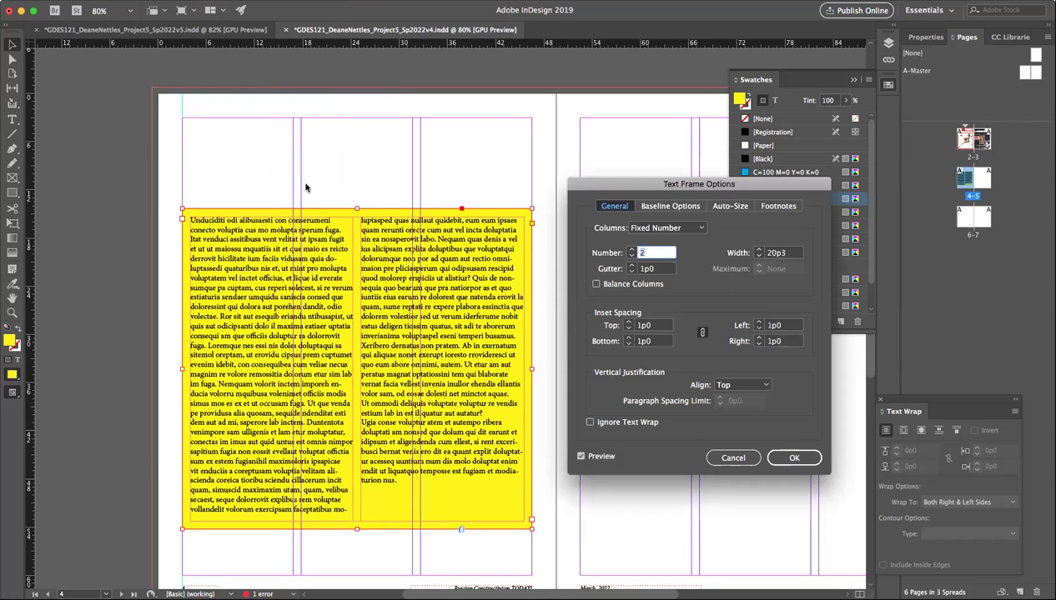
{"action": "left_click", "coordinate": [764, 385]}
{"action": "left_click", "coordinate": [739, 411]}
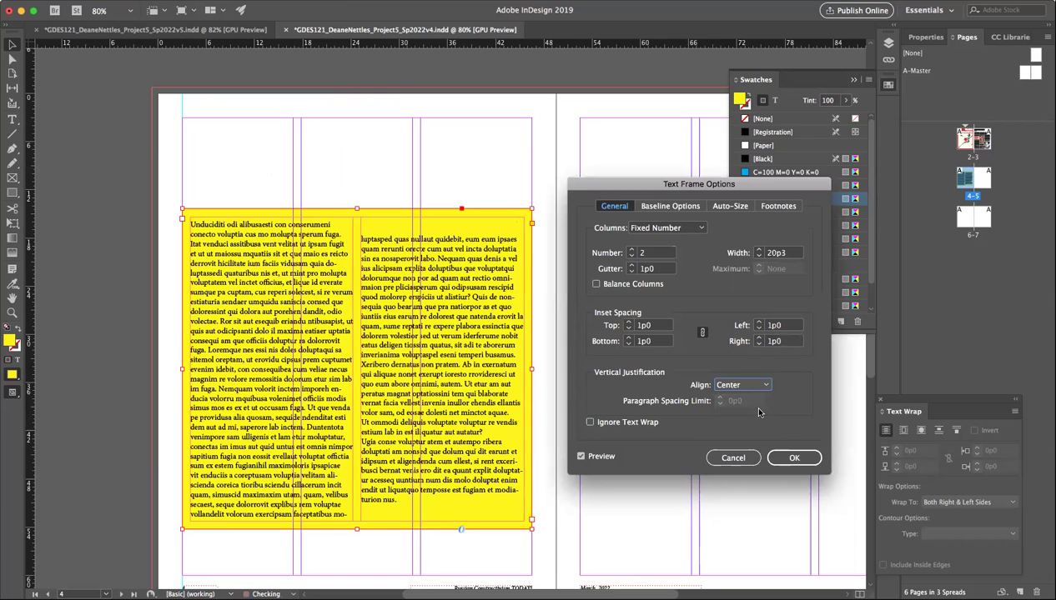
{"action": "left_click", "coordinate": [755, 386]}
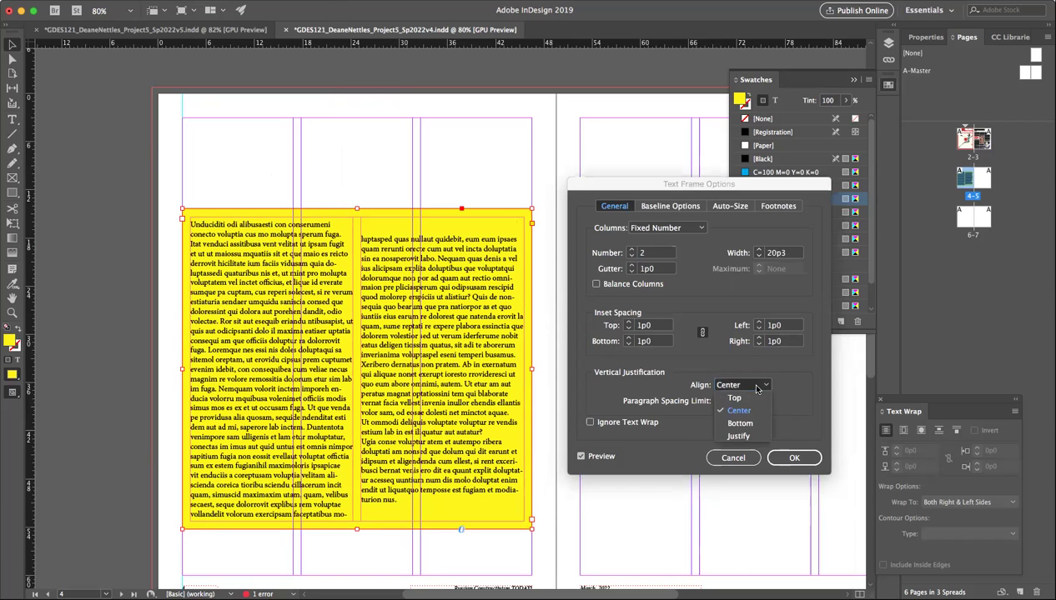
{"action": "left_click", "coordinate": [752, 425]}
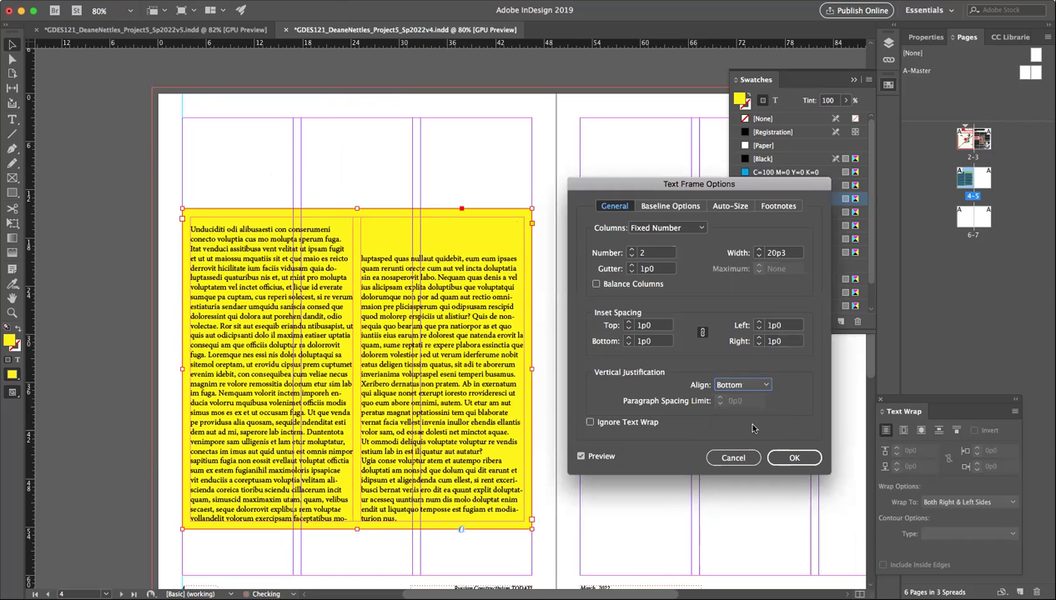
{"action": "left_click", "coordinate": [756, 386]}
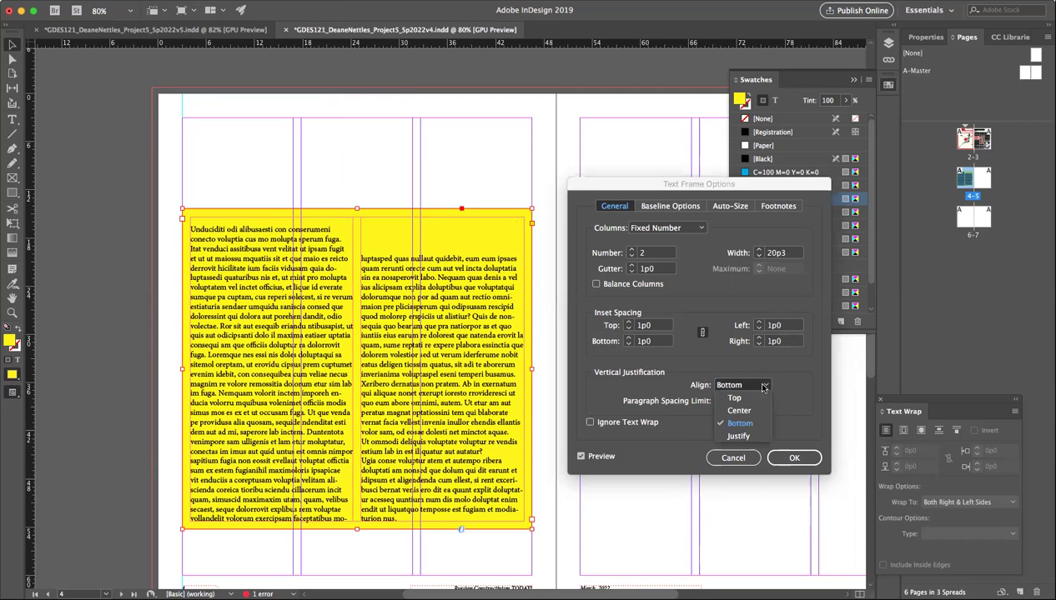
{"action": "left_click", "coordinate": [752, 437]}
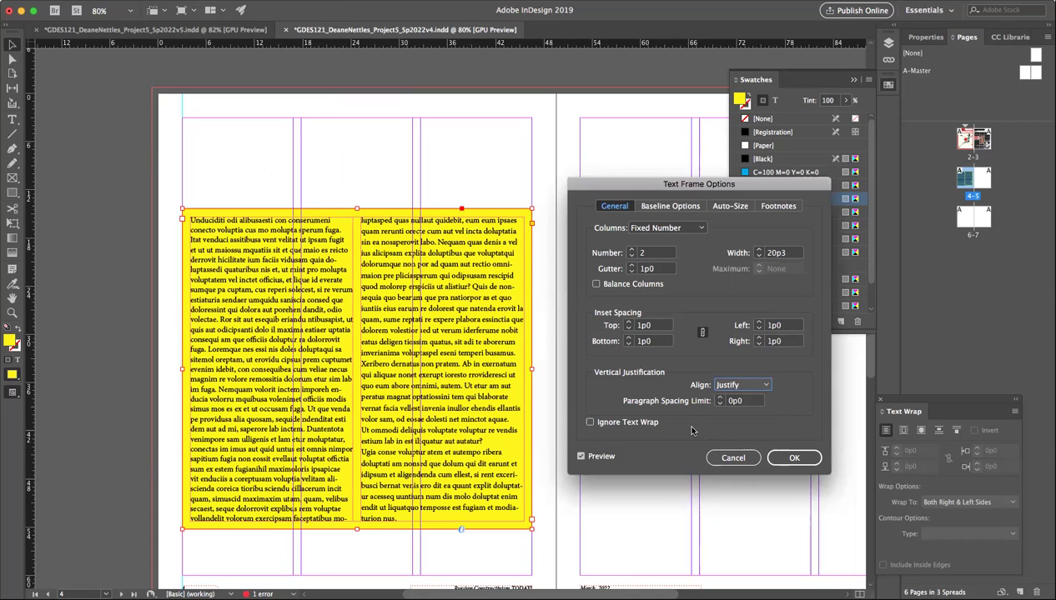
{"action": "left_click", "coordinate": [765, 385]}
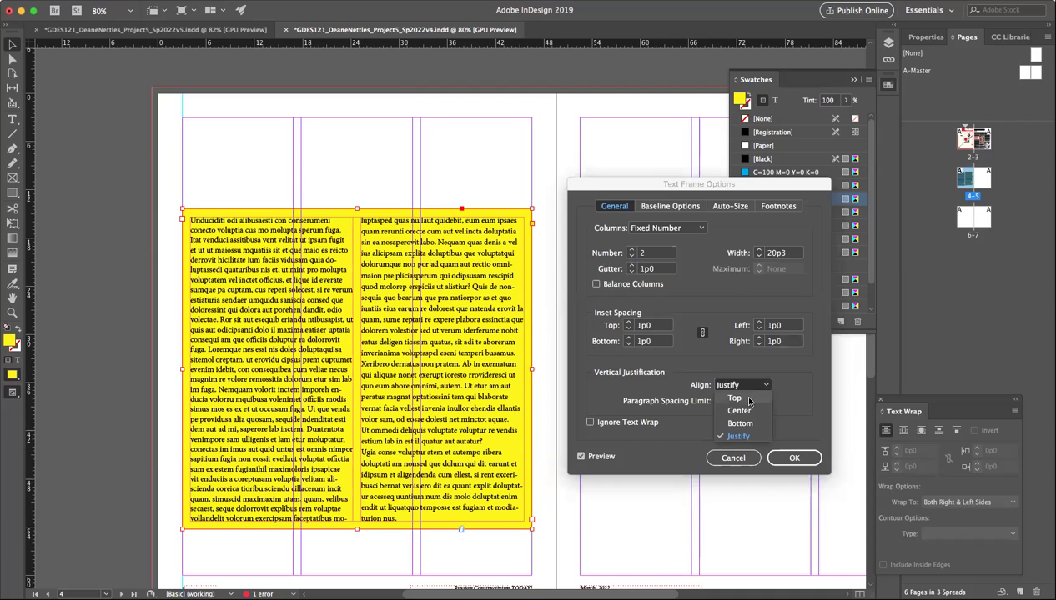
{"action": "left_click", "coordinate": [749, 400]}
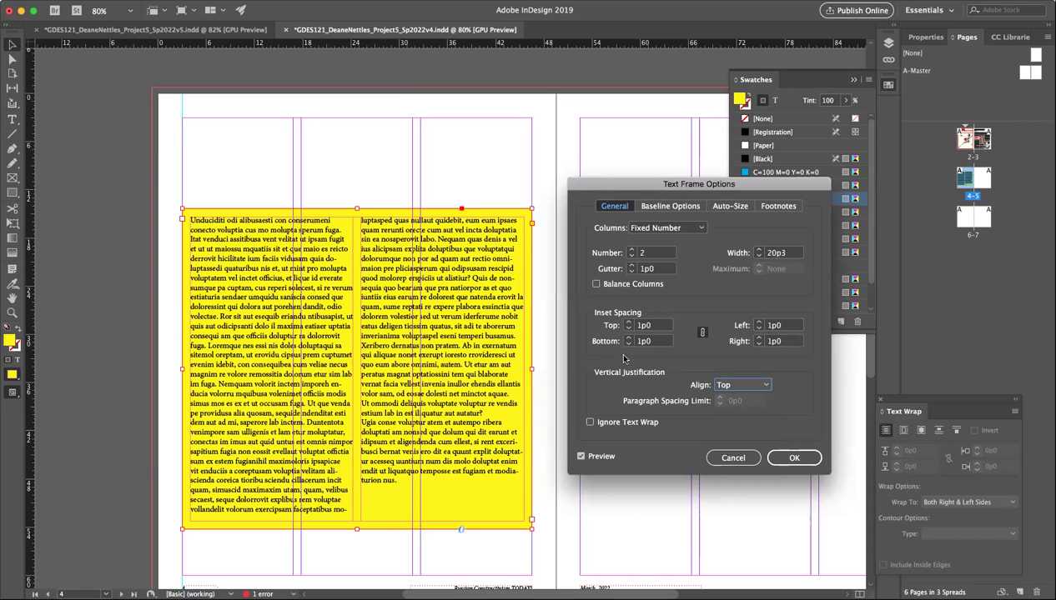
{"action": "left_click", "coordinate": [789, 460]}
Step: Add a text frame reading "Headline" between the margins above the yellow frame, and fill it with the C=0 M=0 Y=100 K=0 swatch
{"action": "left_click", "coordinate": [12, 119]}
{"action": "left_click_drag", "start_coordinate": [182, 127], "coordinate": [533, 183]}
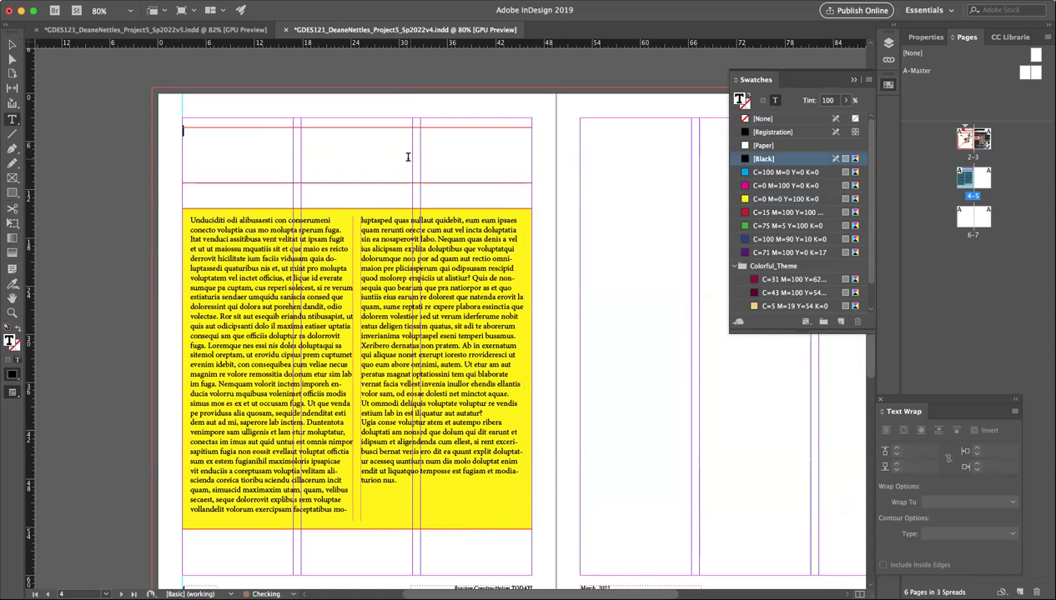
{"action": "type", "text": "Headline"}
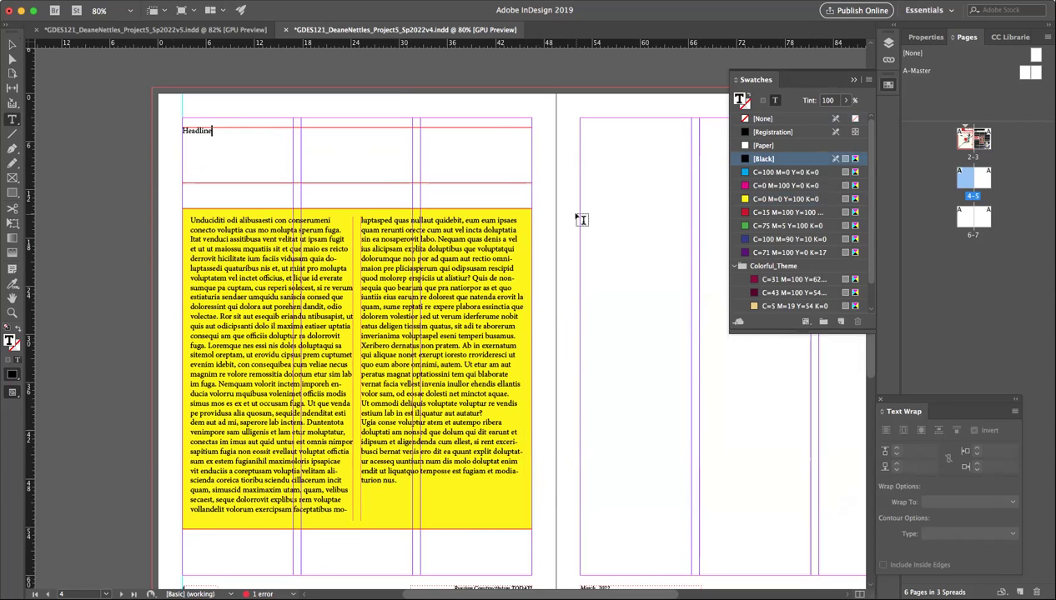
{"action": "left_click", "coordinate": [12, 44]}
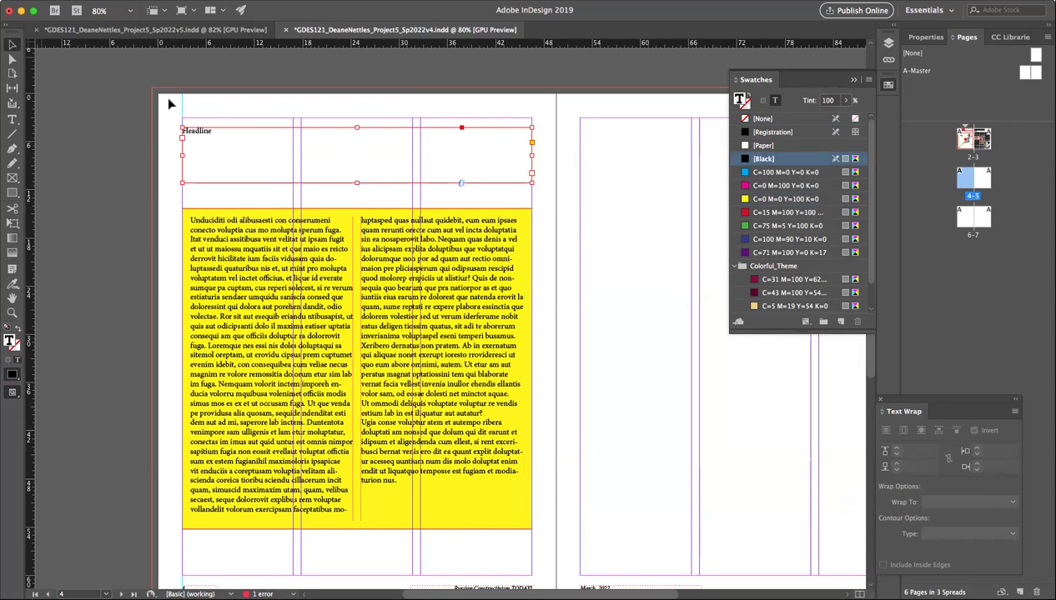
{"action": "left_click", "coordinate": [755, 198]}
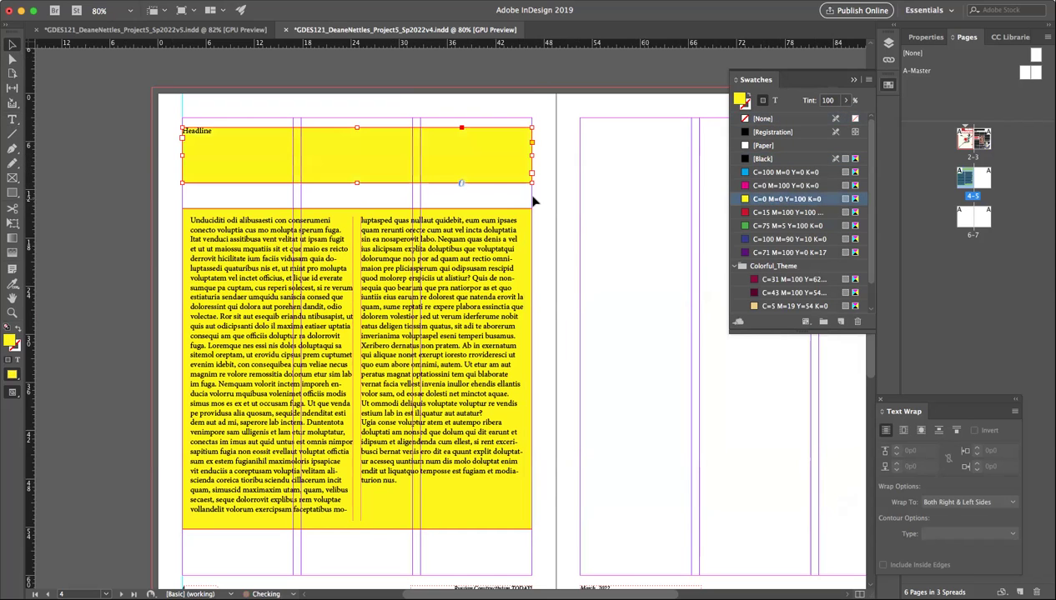
Step: Set the word "Headline" to 72 pt and center it horizontally in its frame
{"action": "double_click", "coordinate": [219, 137]}
{"action": "left_click_drag", "start_coordinate": [224, 134], "coordinate": [182, 134]}
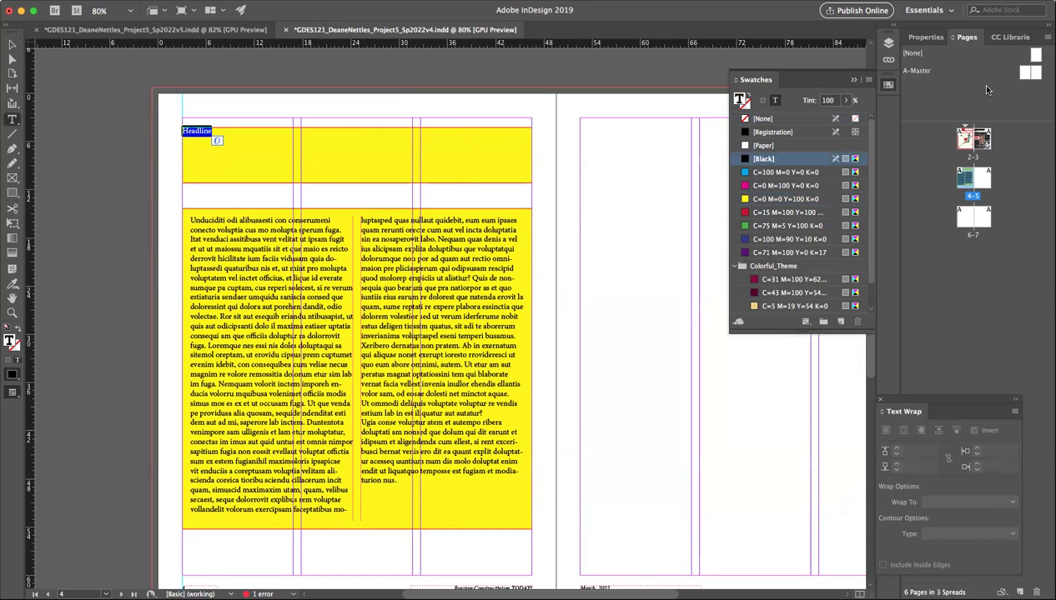
{"action": "left_click", "coordinate": [926, 38]}
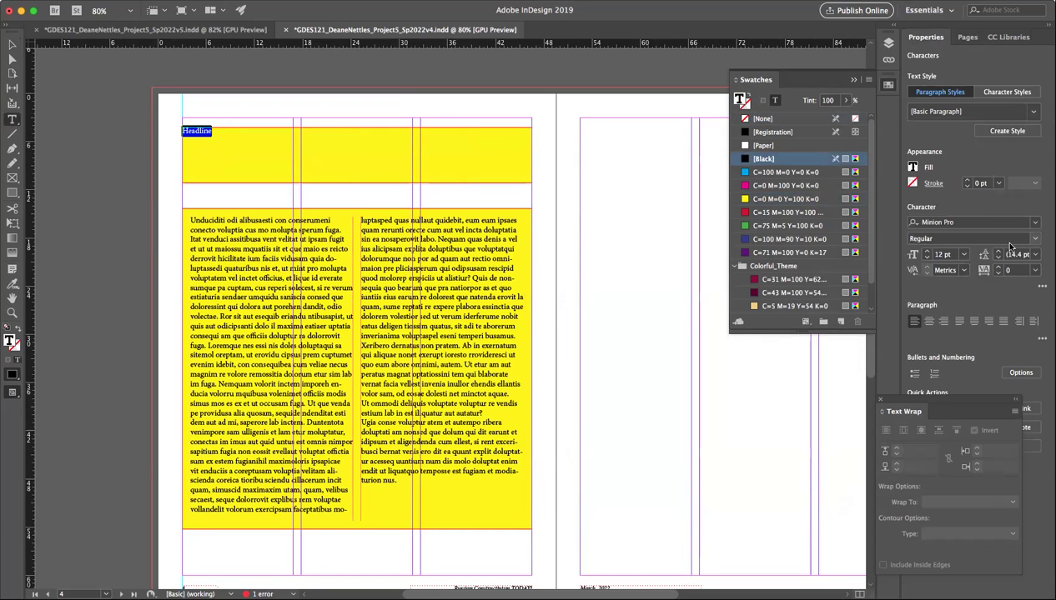
{"action": "left_click", "coordinate": [964, 255]}
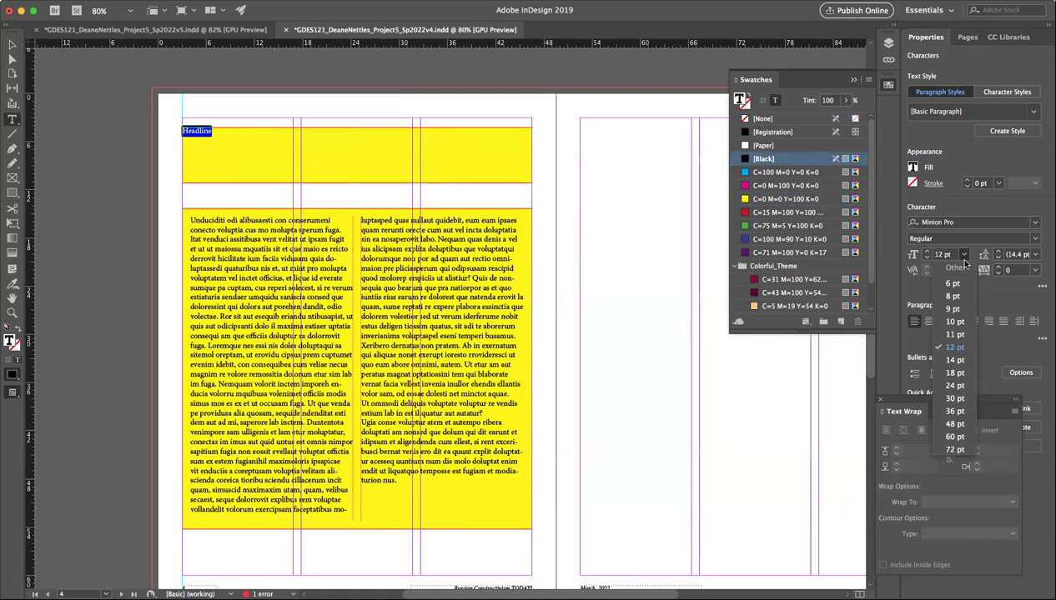
{"action": "left_click", "coordinate": [955, 450]}
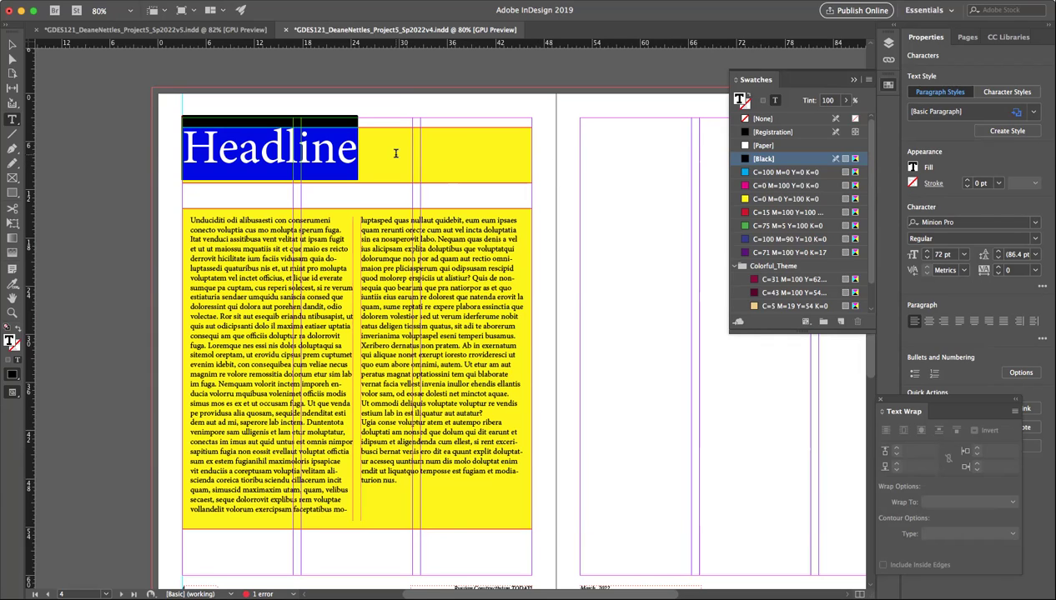
{"action": "left_click", "coordinate": [930, 324]}
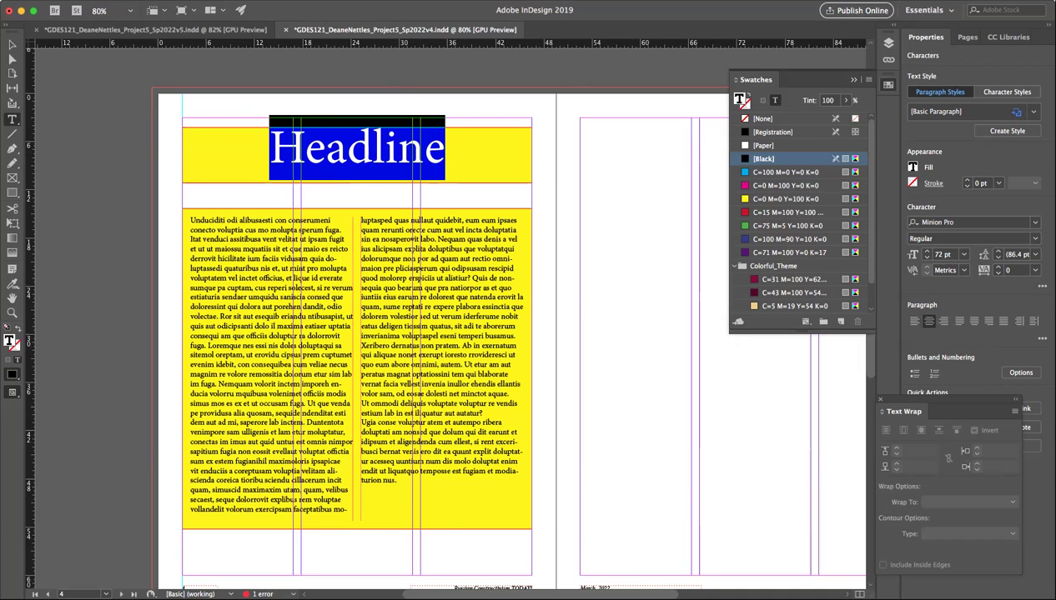
Step: Set the headline frame's vertical justification to Center, and extend its bottom edge to make the frame about 7p9 high
{"action": "left_click", "coordinate": [208, 0]}
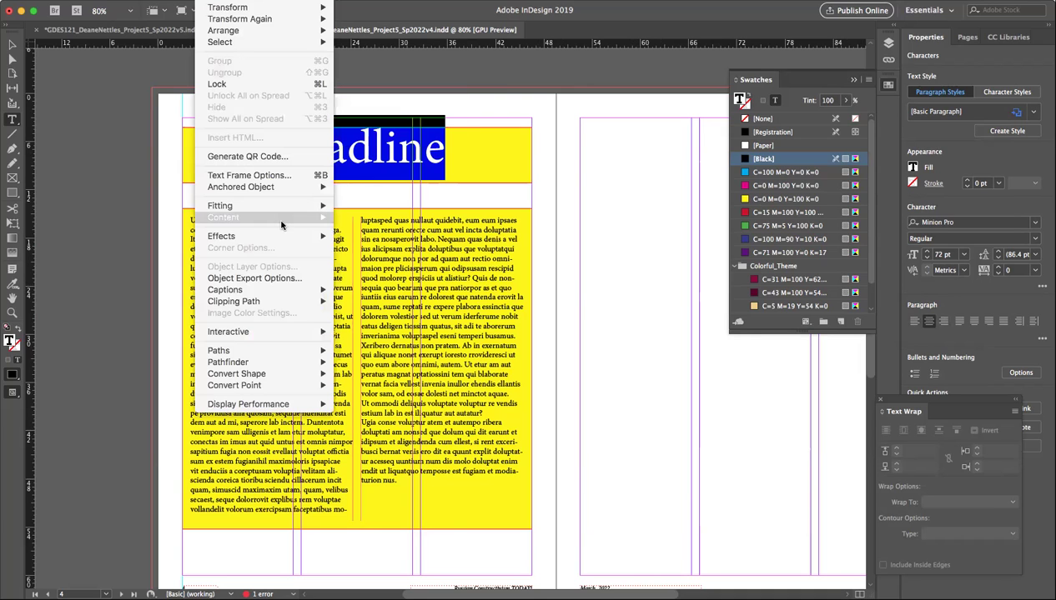
{"action": "left_click", "coordinate": [278, 176]}
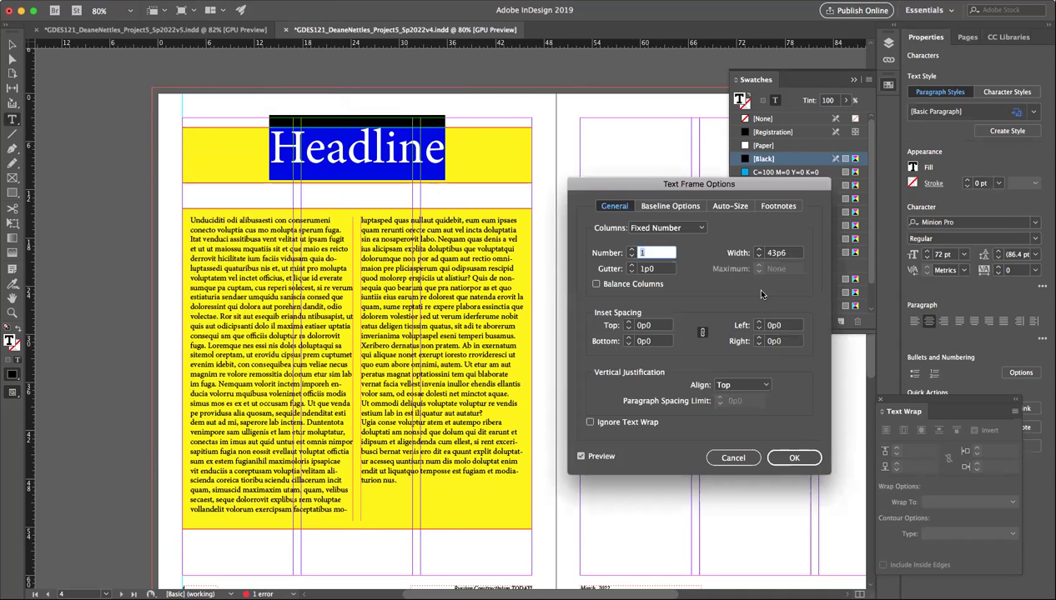
{"action": "left_click", "coordinate": [754, 386]}
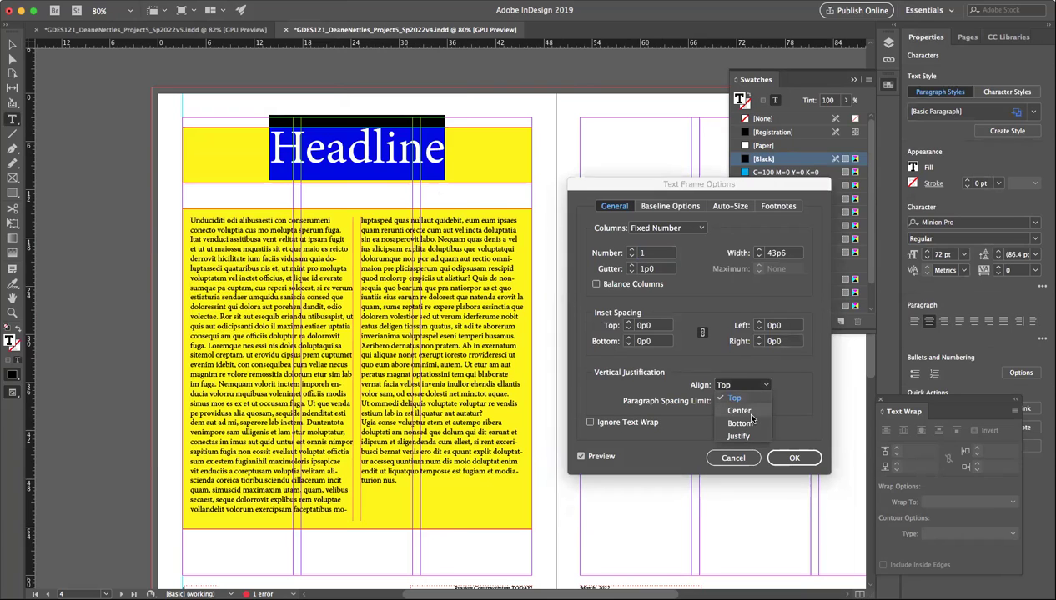
{"action": "left_click", "coordinate": [750, 408]}
{"action": "left_click", "coordinate": [794, 458]}
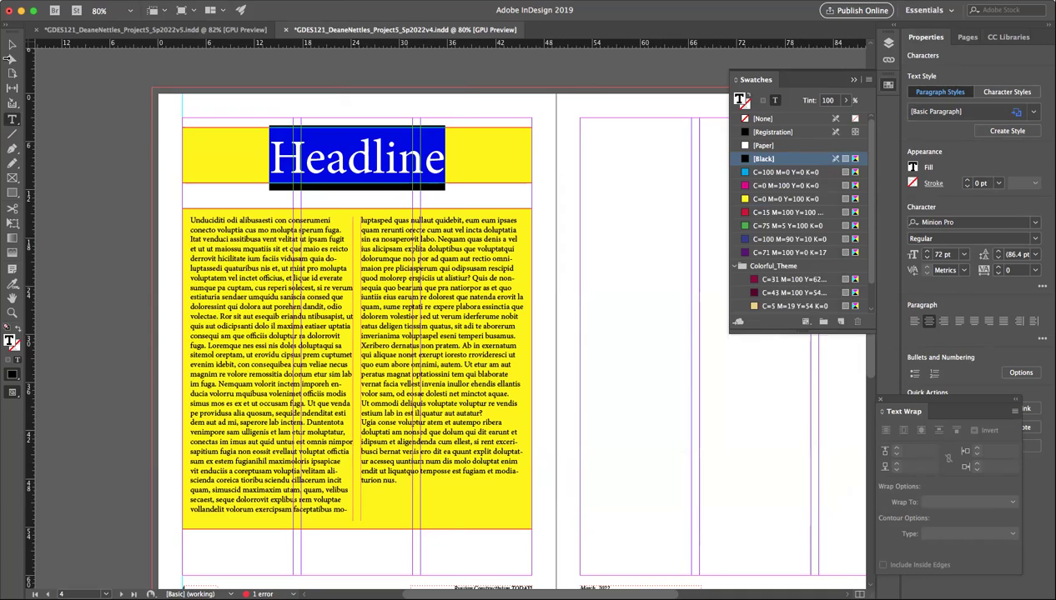
{"action": "left_click", "coordinate": [12, 44]}
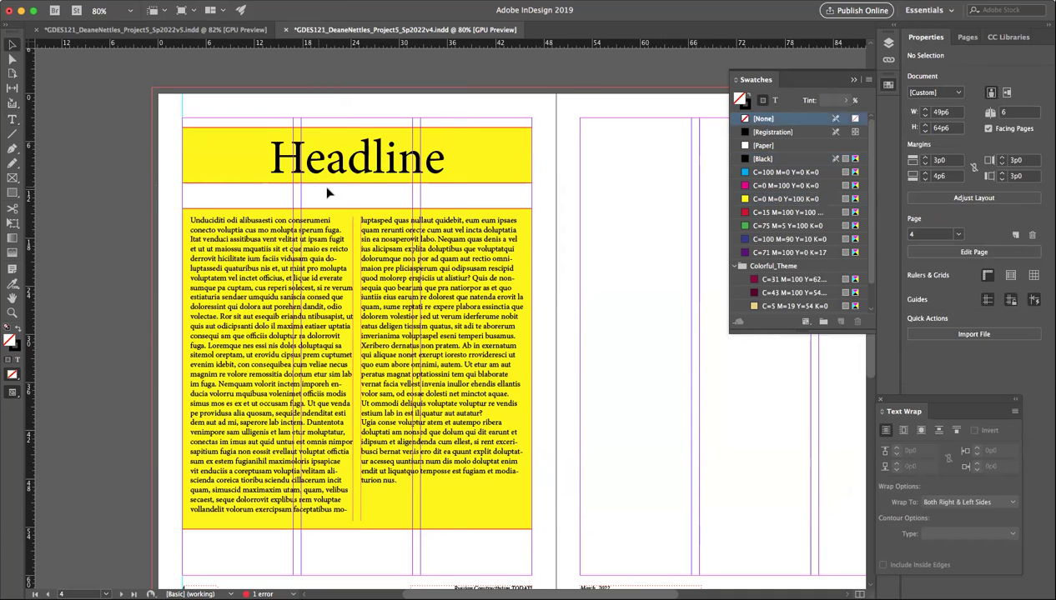
{"action": "mouse_move", "coordinate": [355, 182]}
{"action": "left_mouse_down"}
{"action": "mouse_move", "coordinate": [354, 210]}
{"action": "mouse_move", "coordinate": [357, 189]}
{"action": "left_mouse_up"}
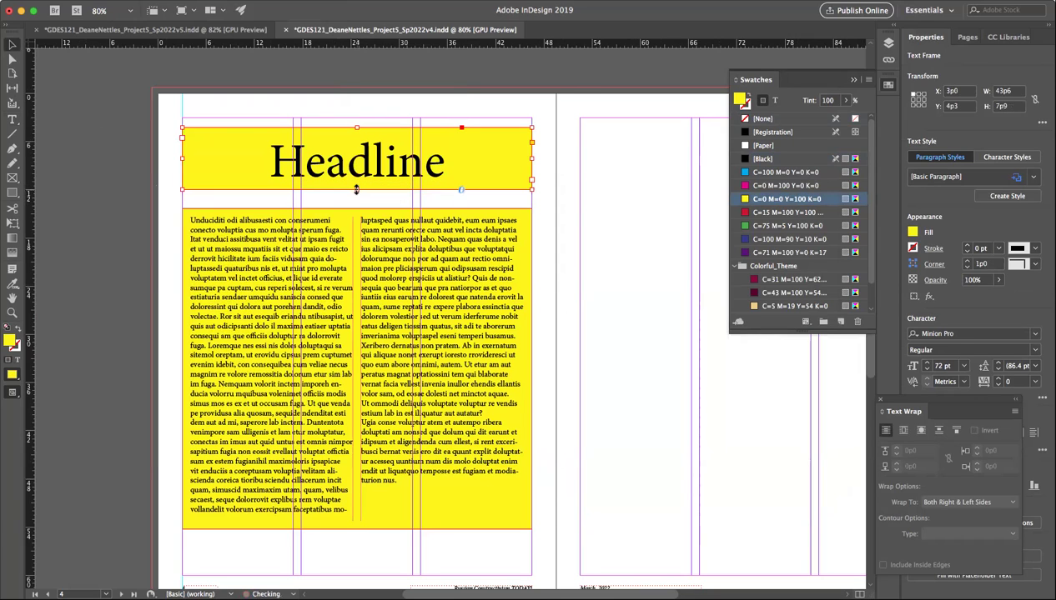
{"action": "left_click", "coordinate": [109, 209]}
Step: Review the General, Baseline Options, Auto-Size and Footnotes settings in the two-column frame's Text Frame Options
{"action": "left_click", "coordinate": [380, 288]}
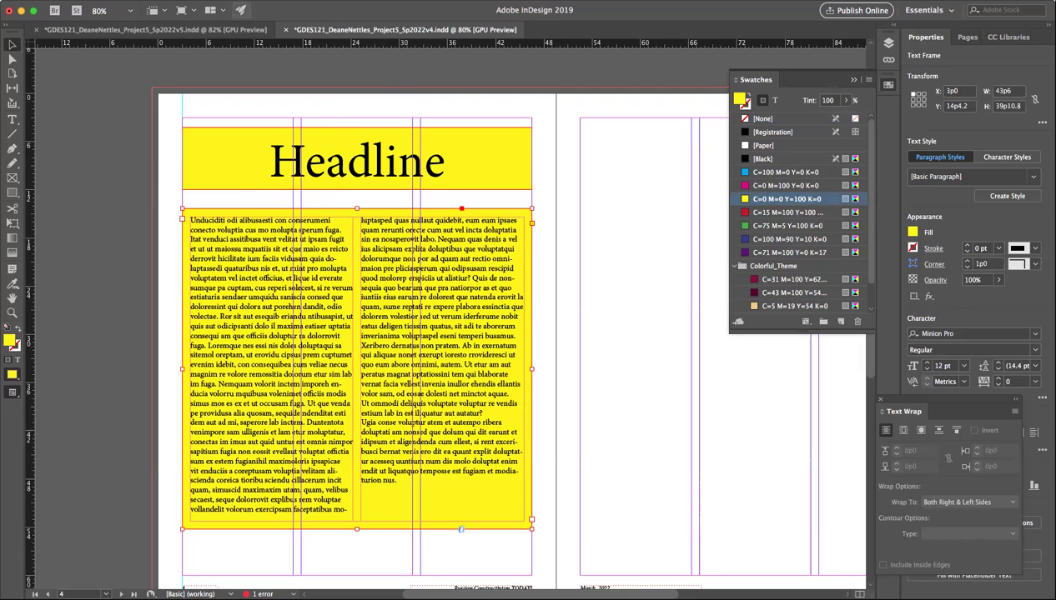
{"action": "left_click", "coordinate": [240, 2]}
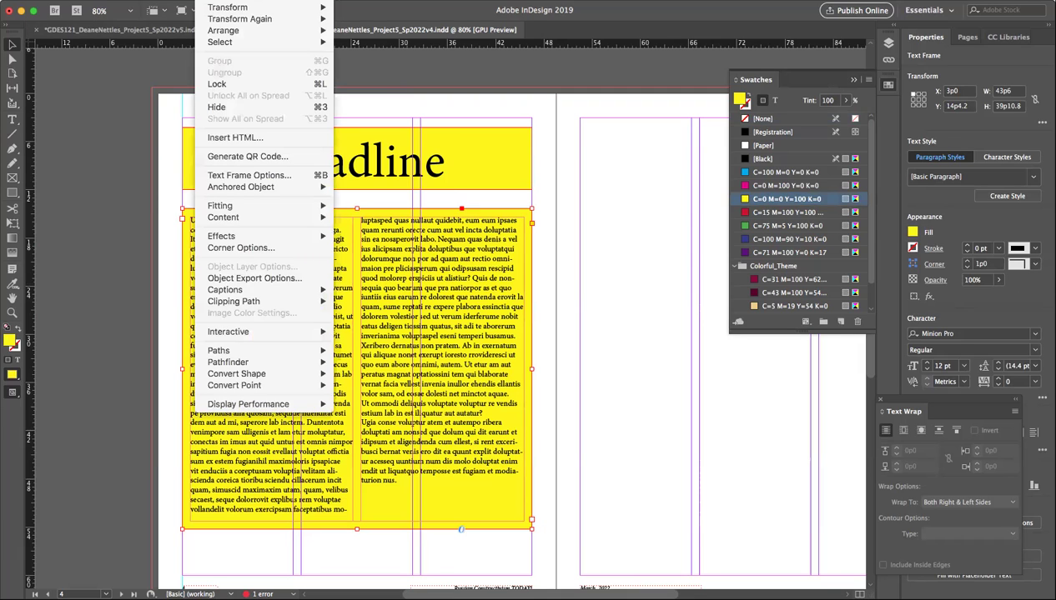
{"action": "left_click", "coordinate": [237, 175]}
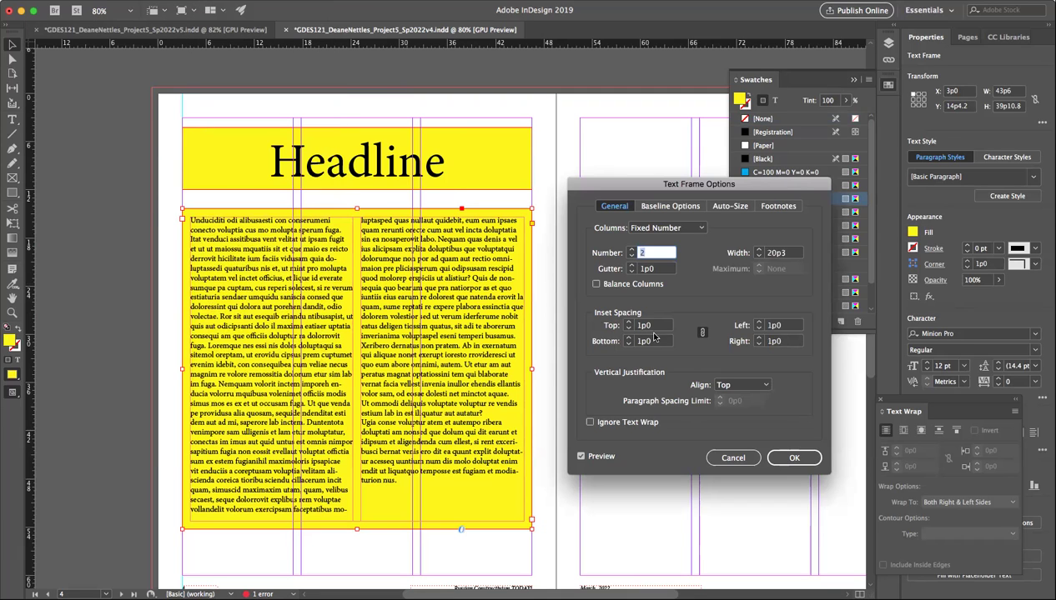
{"action": "left_click", "coordinate": [672, 209]}
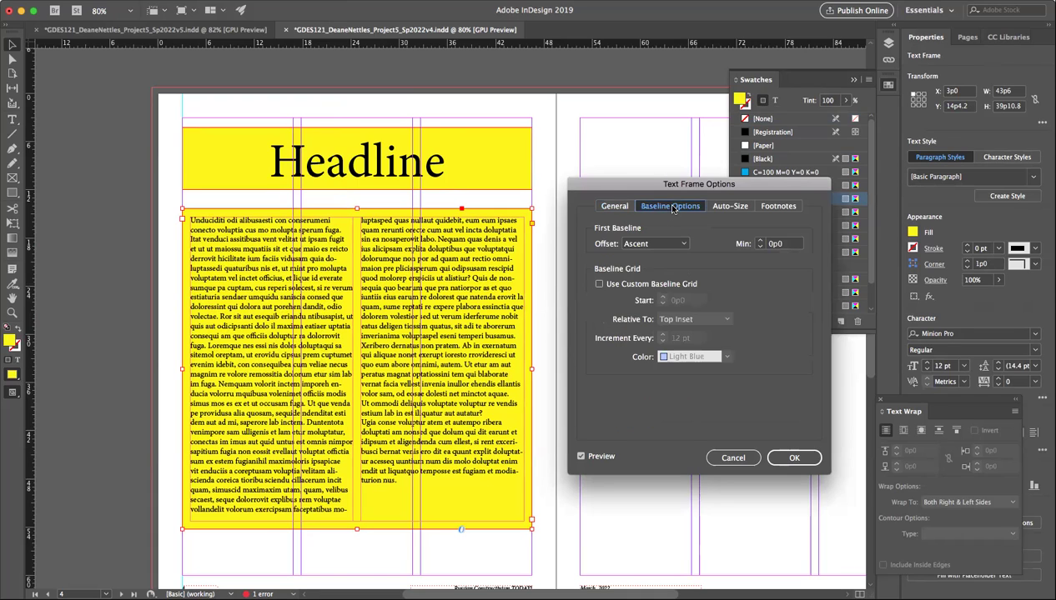
{"action": "left_click", "coordinate": [722, 209]}
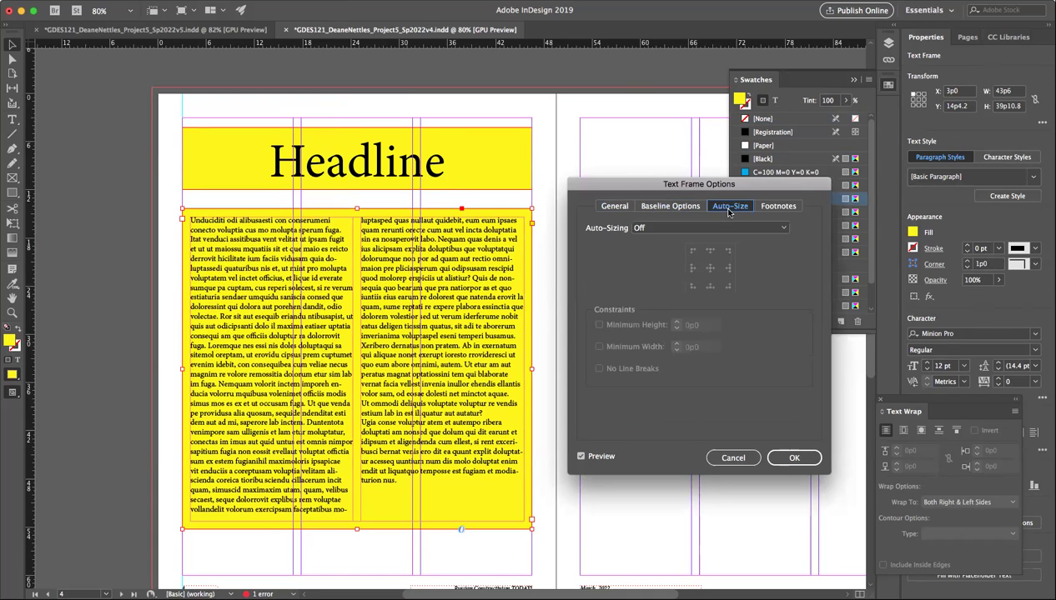
{"action": "left_click", "coordinate": [762, 208]}
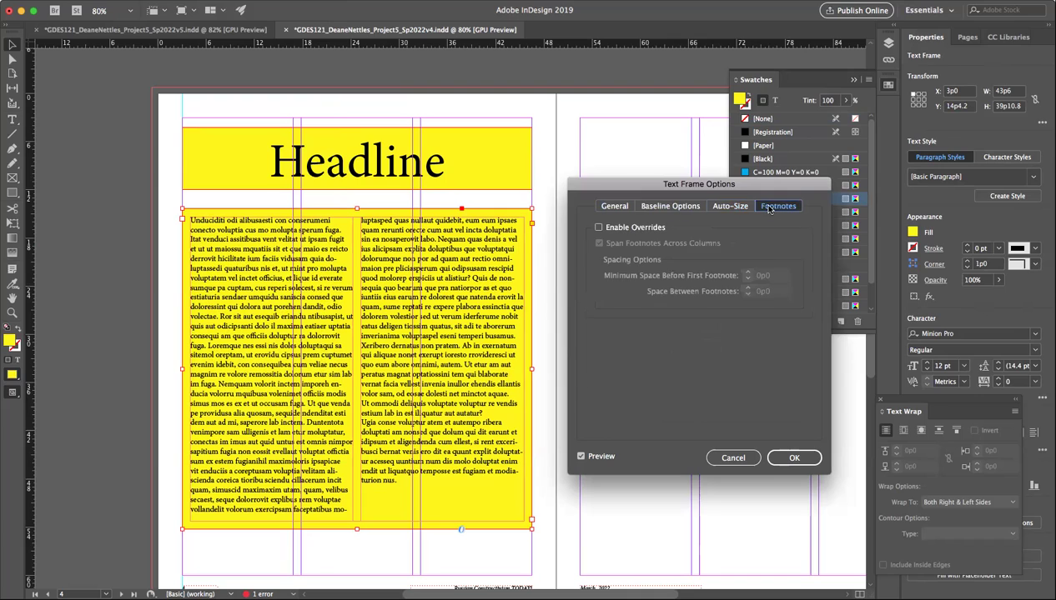
{"action": "left_click", "coordinate": [658, 210]}
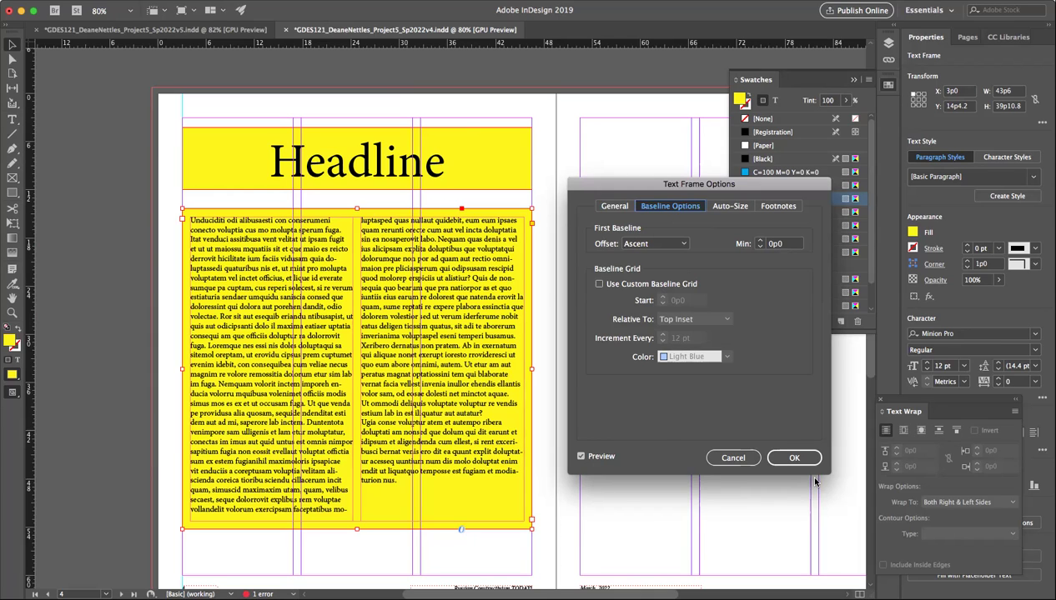
{"action": "left_click", "coordinate": [792, 460]}
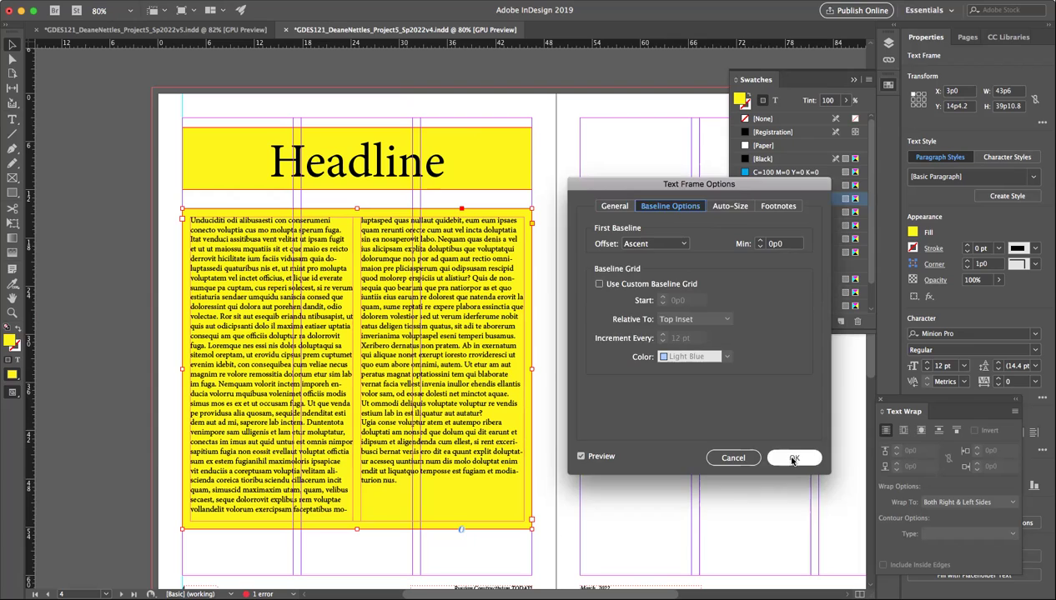
Step: Switch to the Preview screen mode to view page 4 without guides, and select the two-column text frame
{"action": "left_click_drag", "start_coordinate": [12, 397], "coordinate": [58, 423]}
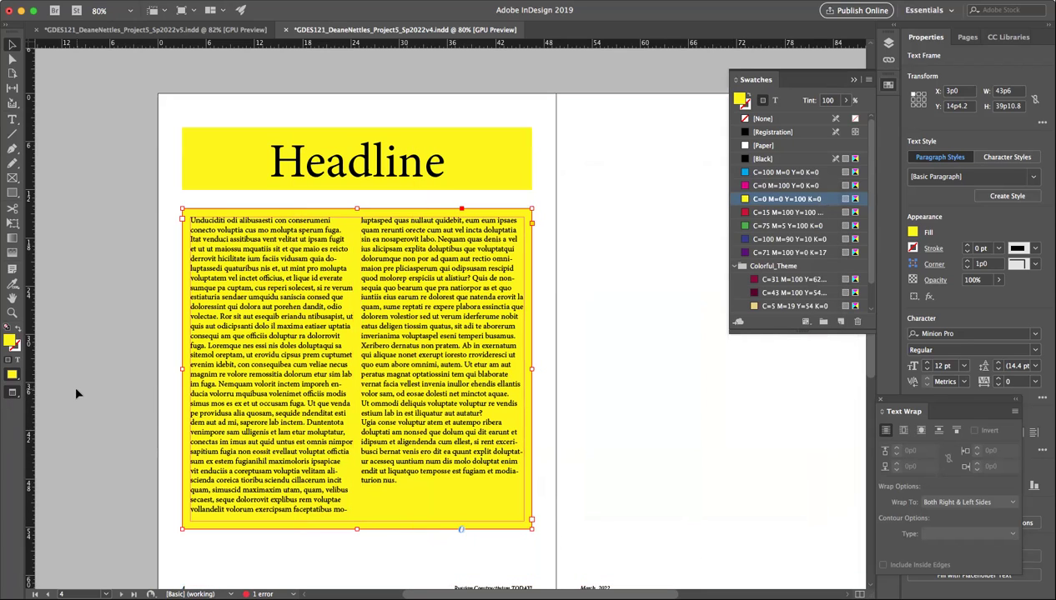
{"action": "left_click", "coordinate": [75, 393]}
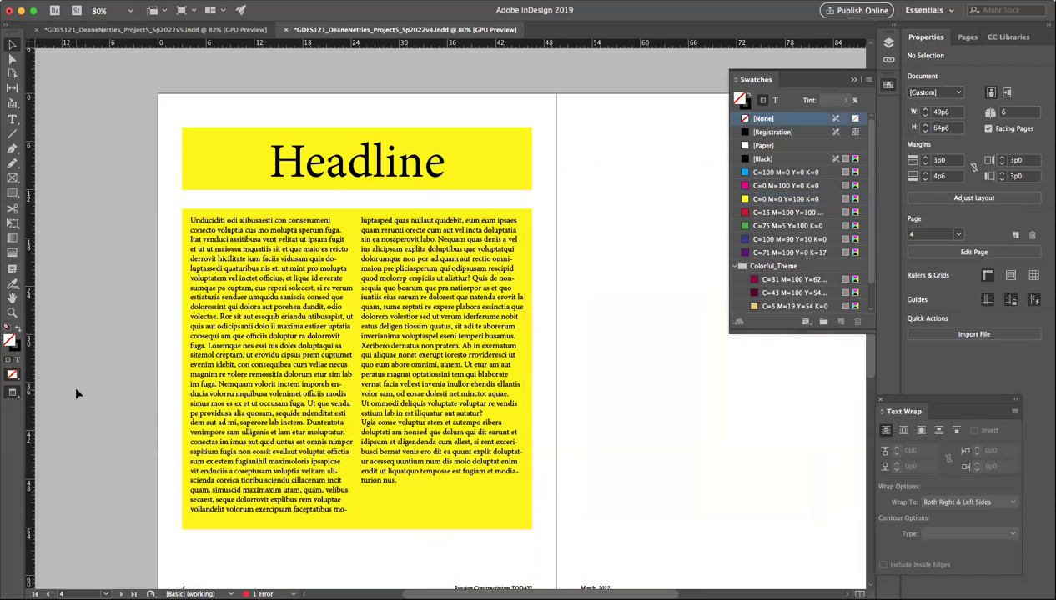
{"action": "left_click", "coordinate": [396, 399]}
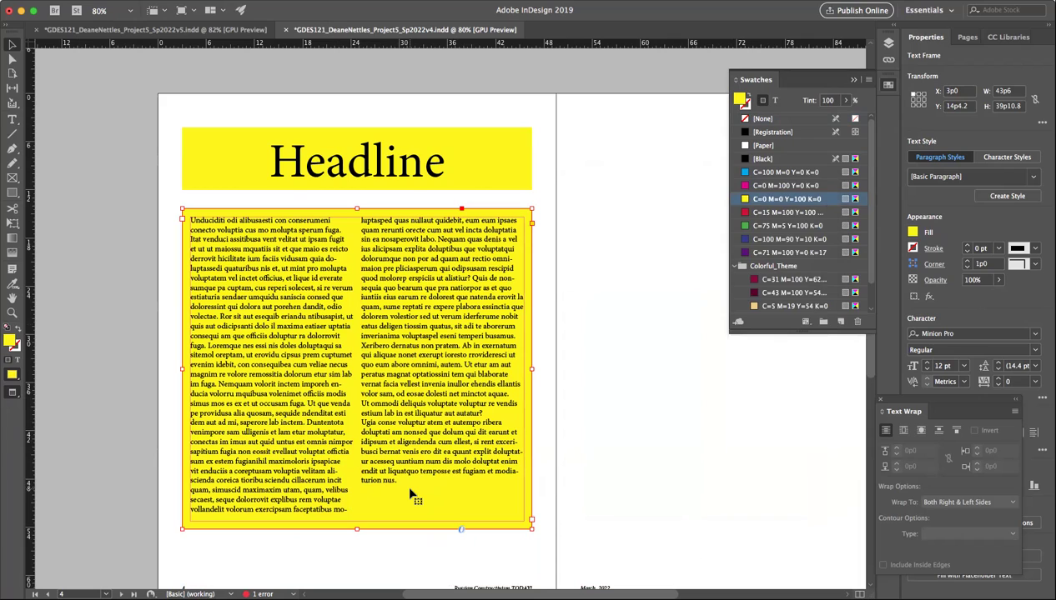
Step: Set the yellow two-column body frame's column gutter to 2p0 and its inset spacing to 2p0 on all sides
{"action": "key", "text": "super+b"}
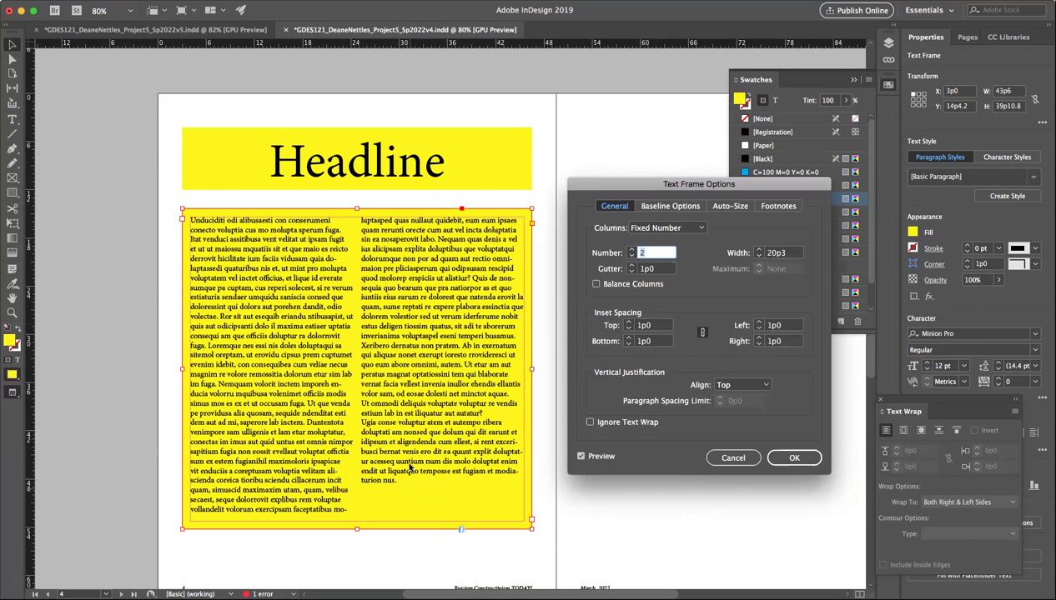
{"action": "left_click", "coordinate": [637, 271]}
{"action": "type", "text": "2"}
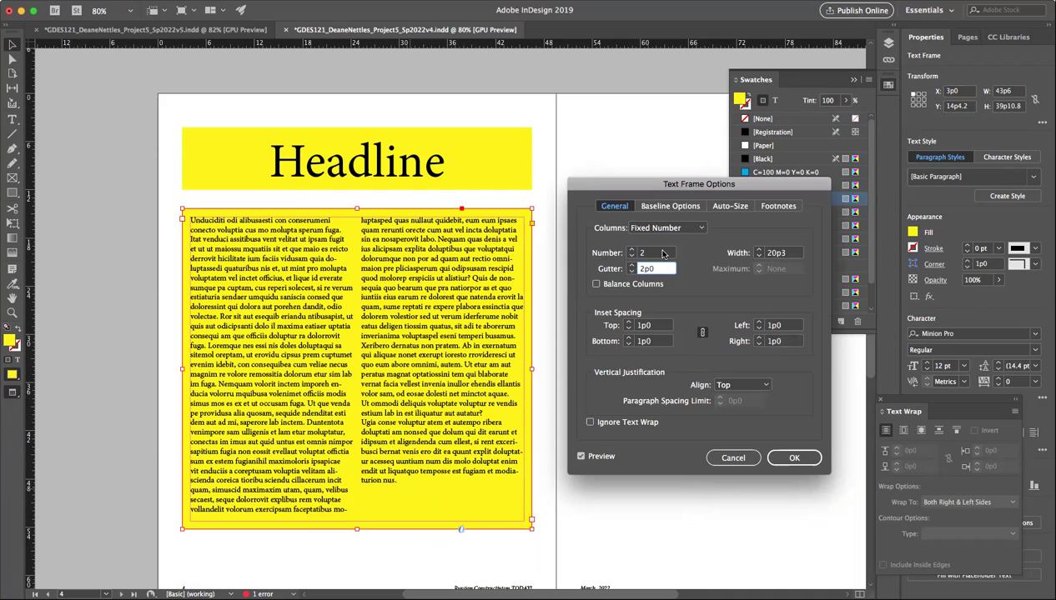
{"action": "left_click", "coordinate": [662, 255]}
{"action": "left_click", "coordinate": [659, 255]}
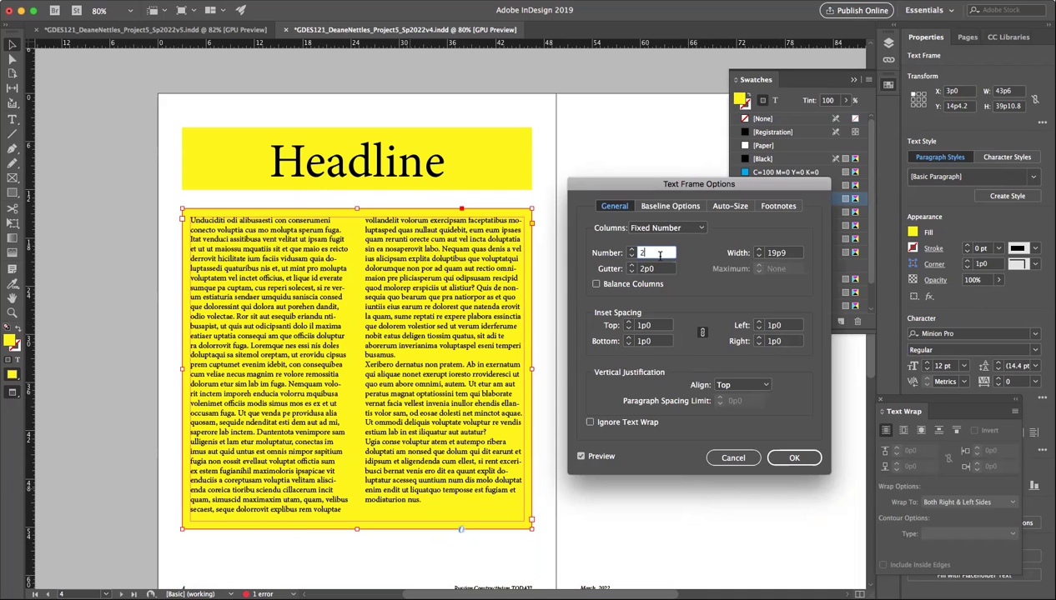
{"action": "left_click", "coordinate": [632, 328]}
{"action": "type", "text": "2"}
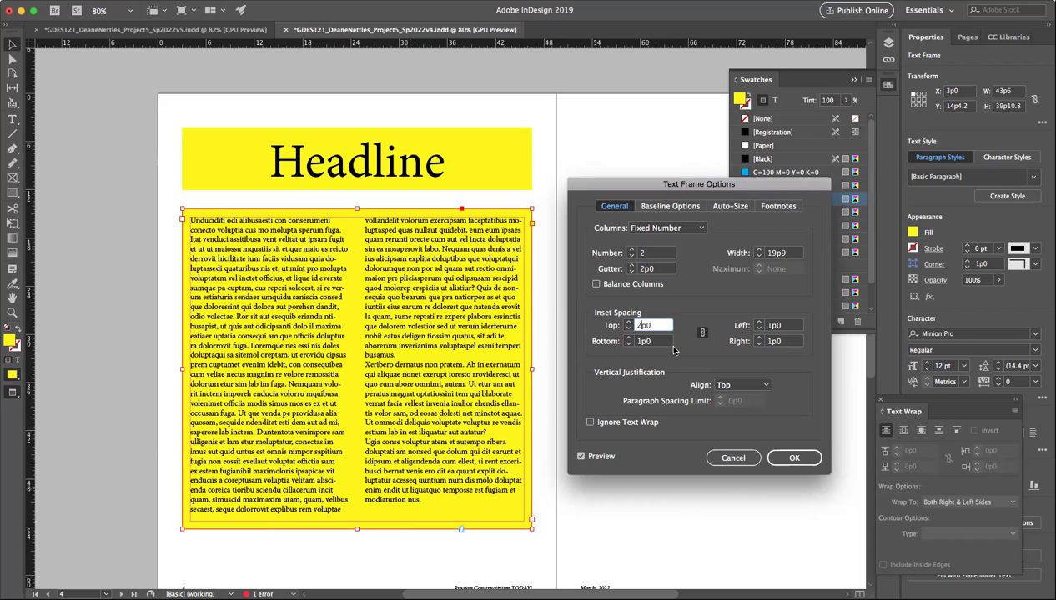
{"action": "left_click", "coordinate": [665, 341]}
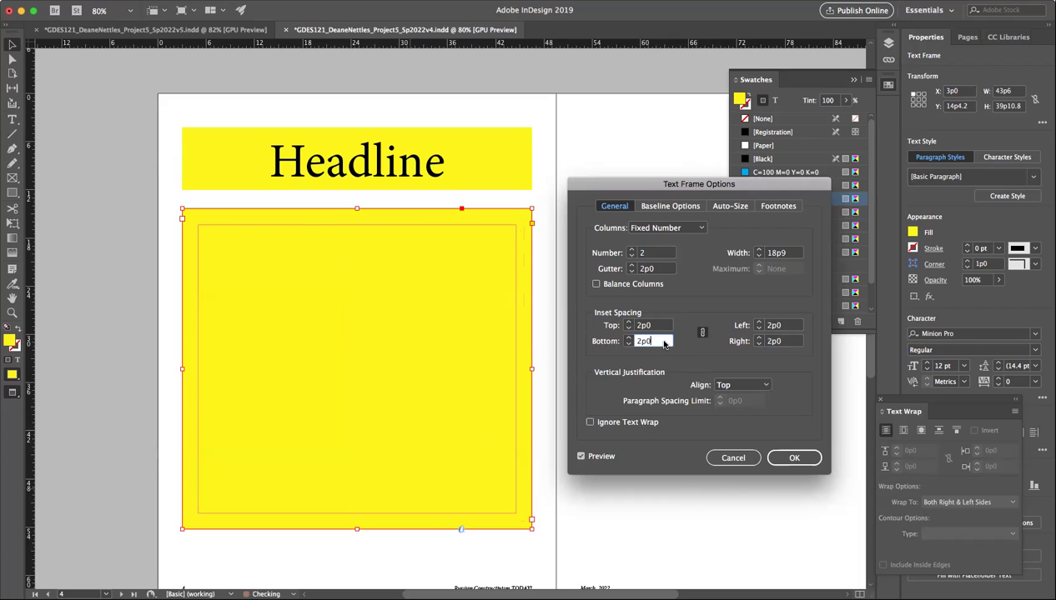
{"action": "left_click", "coordinate": [795, 459]}
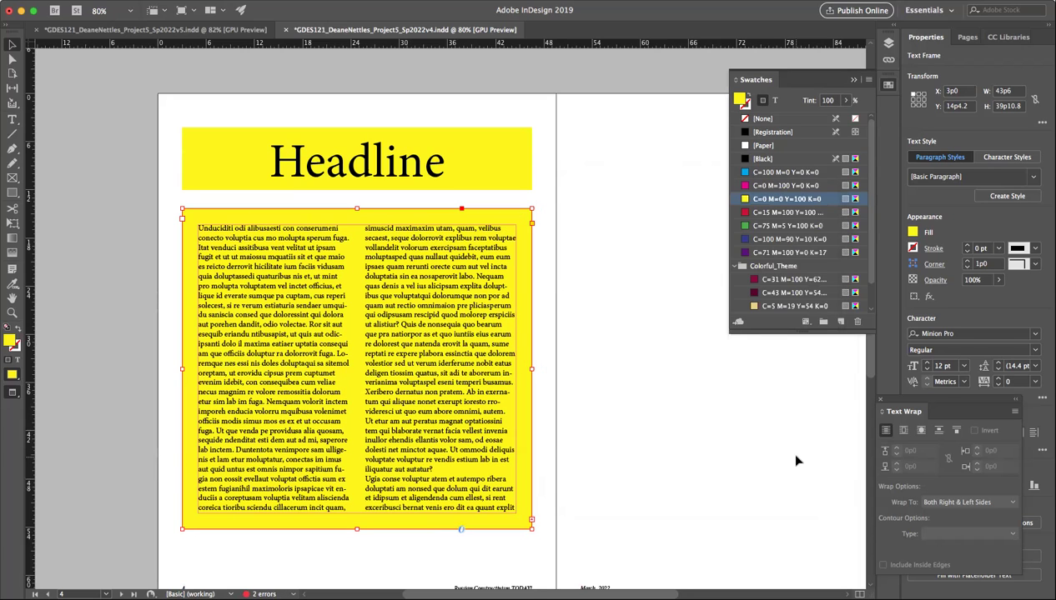
Step: Justify the first two body-text paragraphs with the last line aligned left
{"action": "double_click", "coordinate": [412, 299]}
{"action": "left_click_drag", "start_coordinate": [285, 247], "coordinate": [471, 396]}
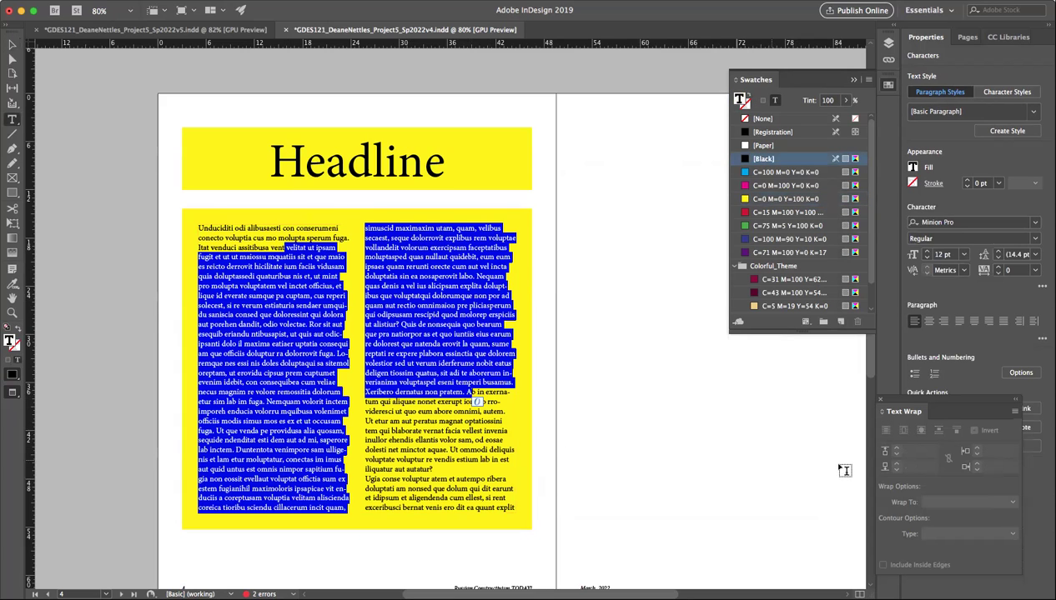
{"action": "left_click", "coordinate": [957, 322]}
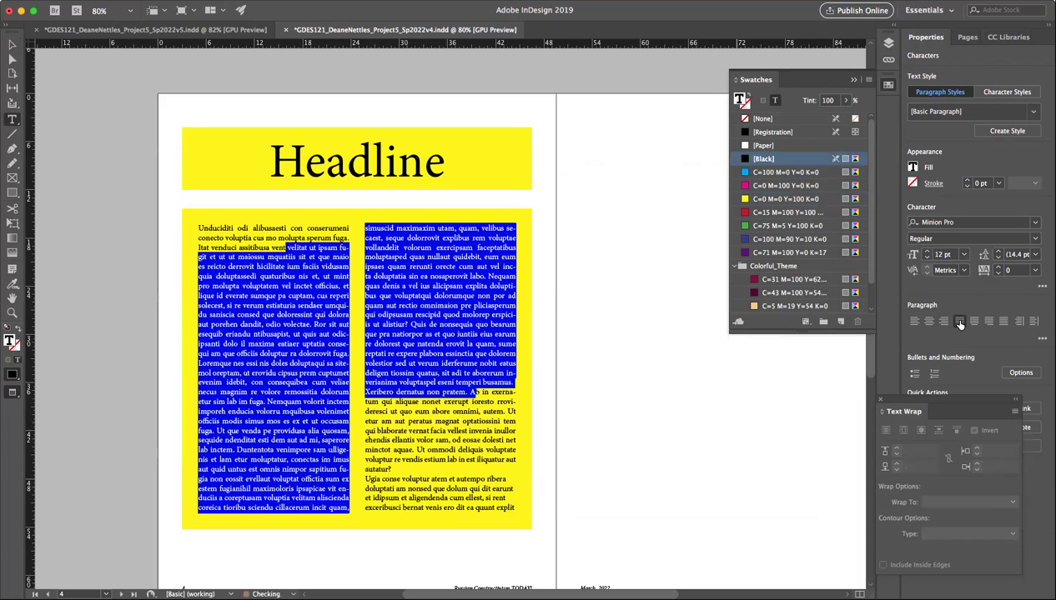
Step: Set a first-line left indent of 1p0 for the body-text paragraphs, and deselect the text
{"action": "left_click_drag", "start_coordinate": [278, 248], "coordinate": [513, 499]}
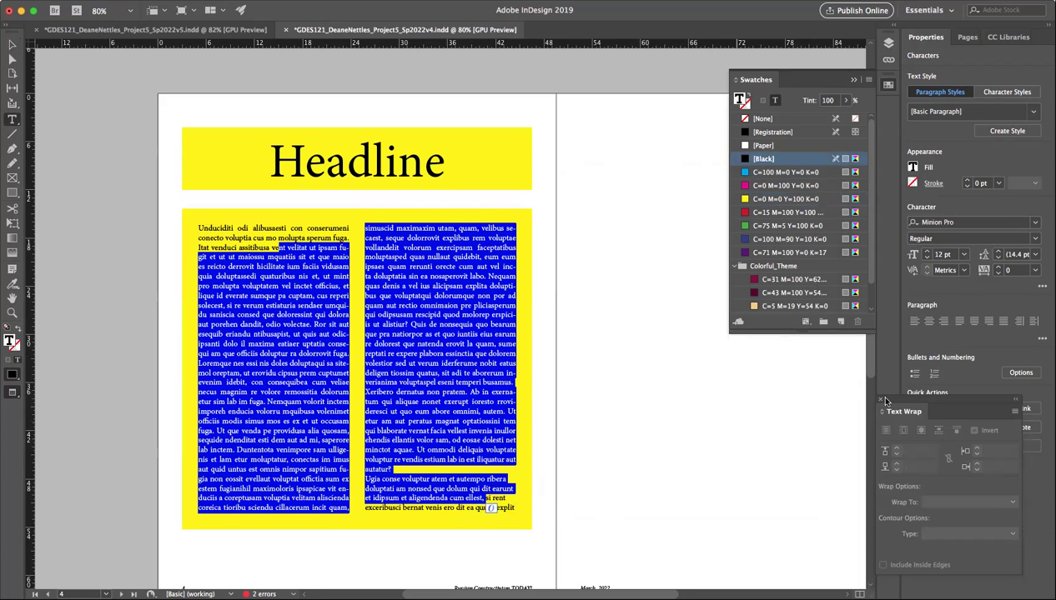
{"action": "left_click", "coordinate": [1041, 337]}
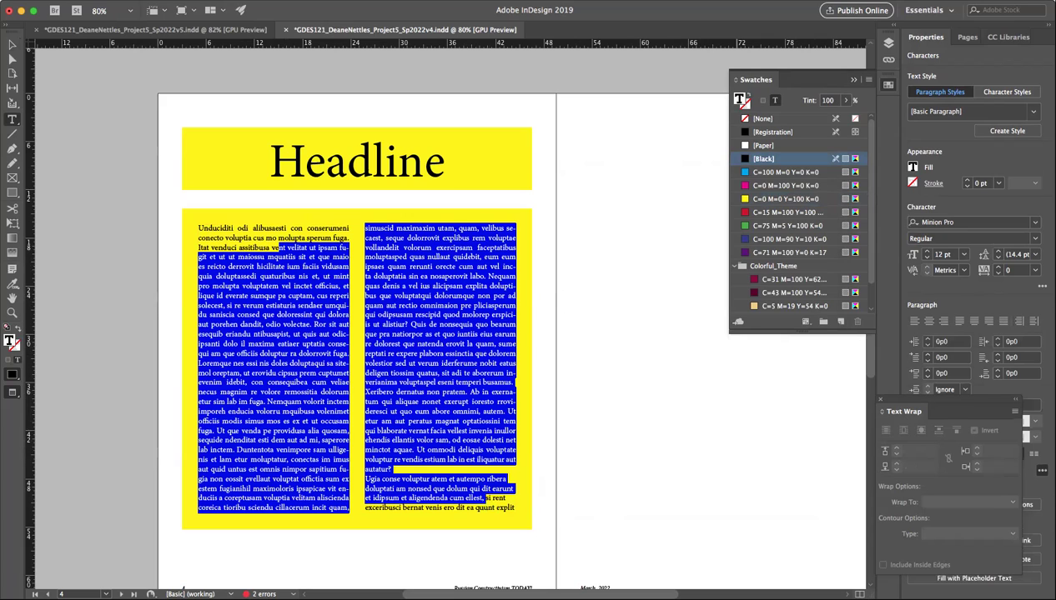
{"action": "left_click", "coordinate": [941, 358]}
{"action": "type", "text": "1"}
{"action": "key", "text": "Return"}
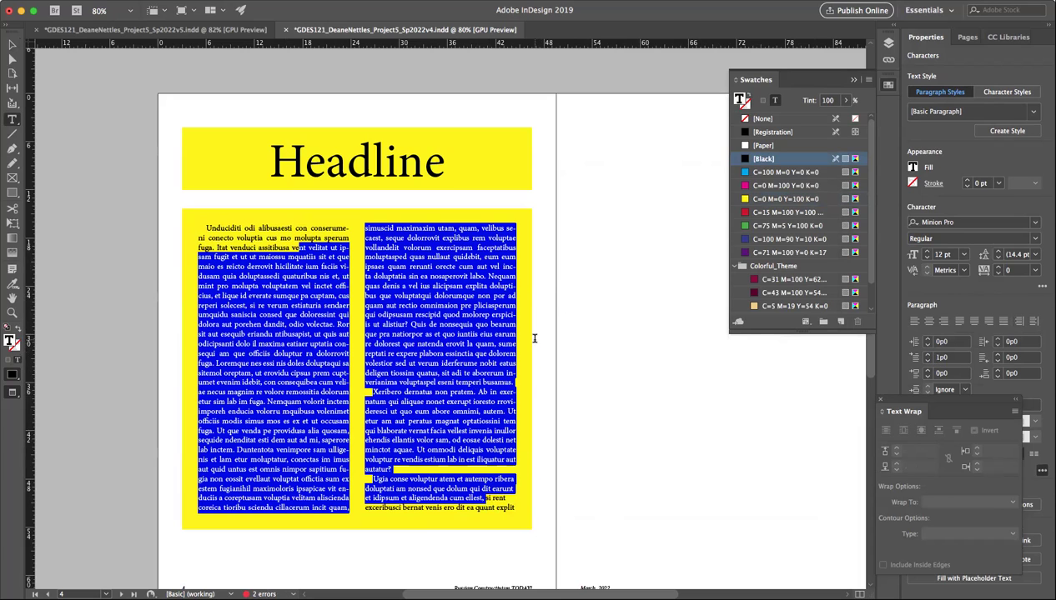
{"action": "left_click", "coordinate": [492, 331]}
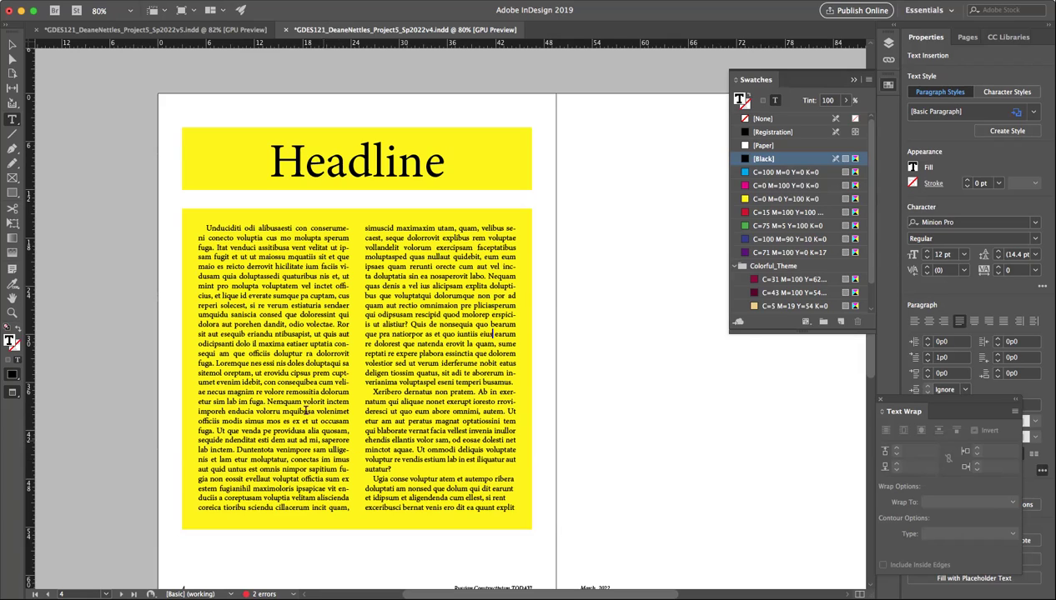
Step: Narrow the yellow body frame from its right edge to about 33p2 wide, and select all of its text
{"action": "left_click", "coordinate": [10, 45]}
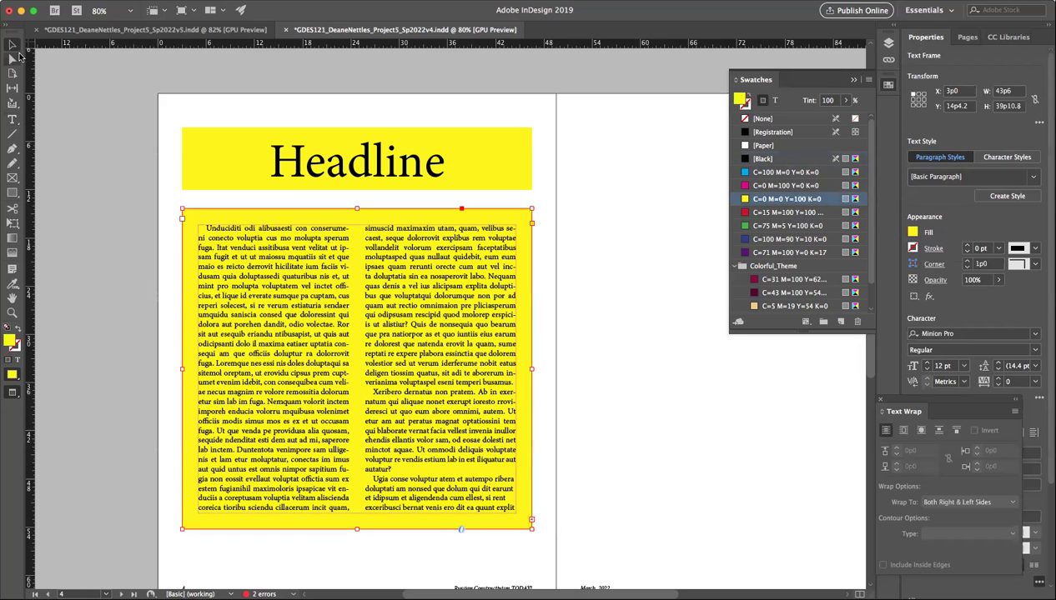
{"action": "left_click_drag", "start_coordinate": [530, 367], "coordinate": [449, 366]}
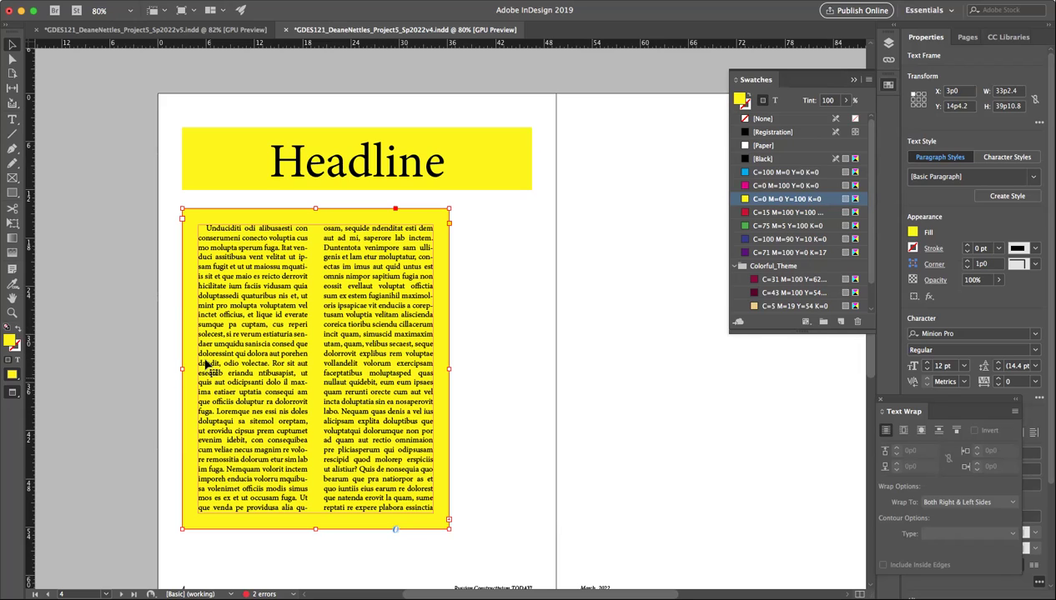
{"action": "double_click", "coordinate": [235, 295]}
{"action": "left_click", "coordinate": [227, 237]}
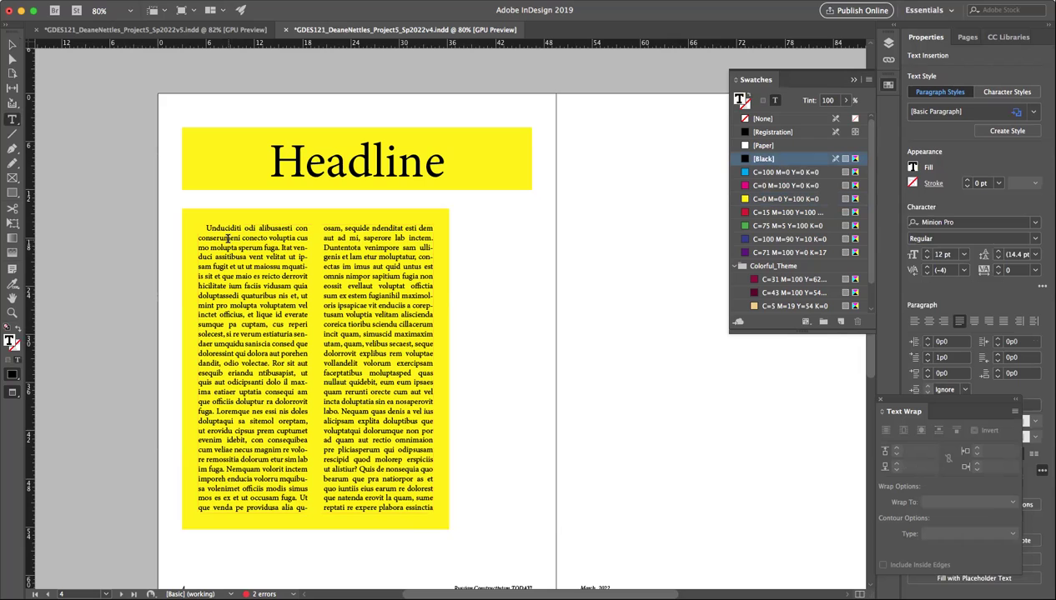
{"action": "key", "text": "super+a"}
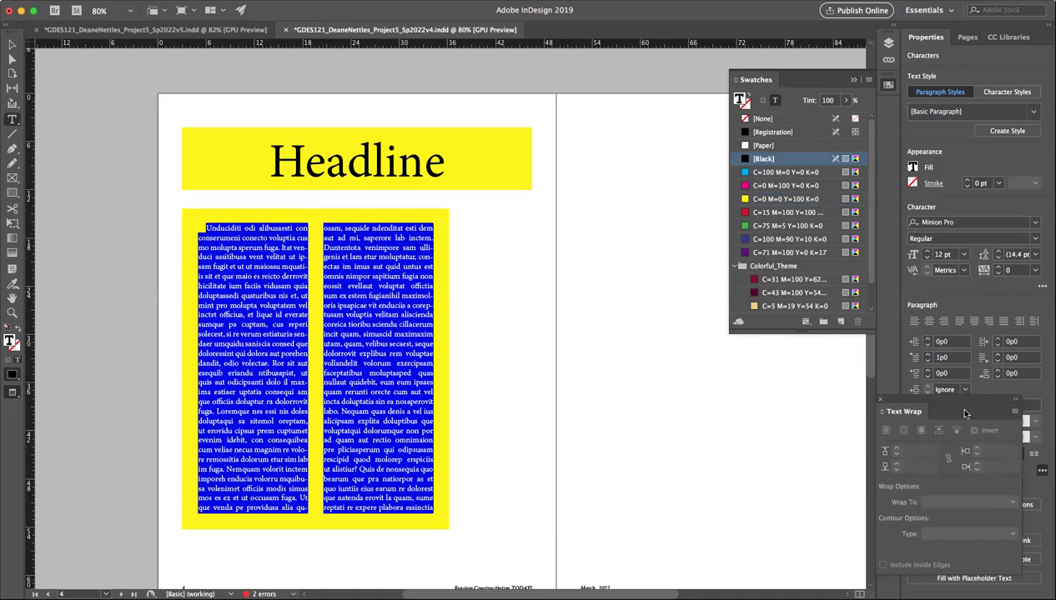
Step: Open the full Paragraph settings and place them beside the body frame, clear of the selected text
{"action": "left_click_drag", "start_coordinate": [970, 404], "coordinate": [989, 342]}
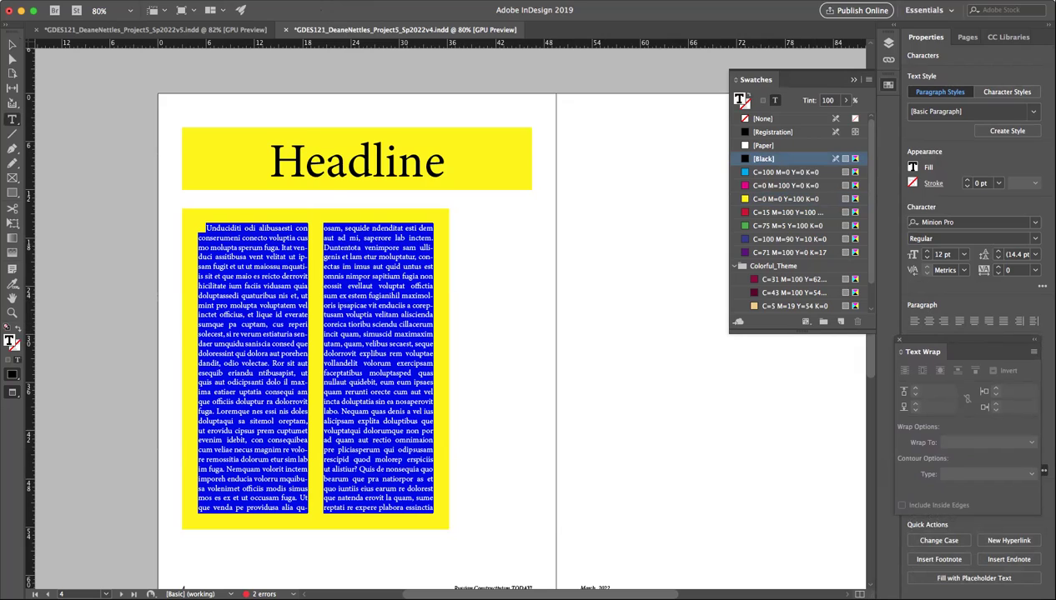
{"action": "left_click", "coordinate": [317, 1]}
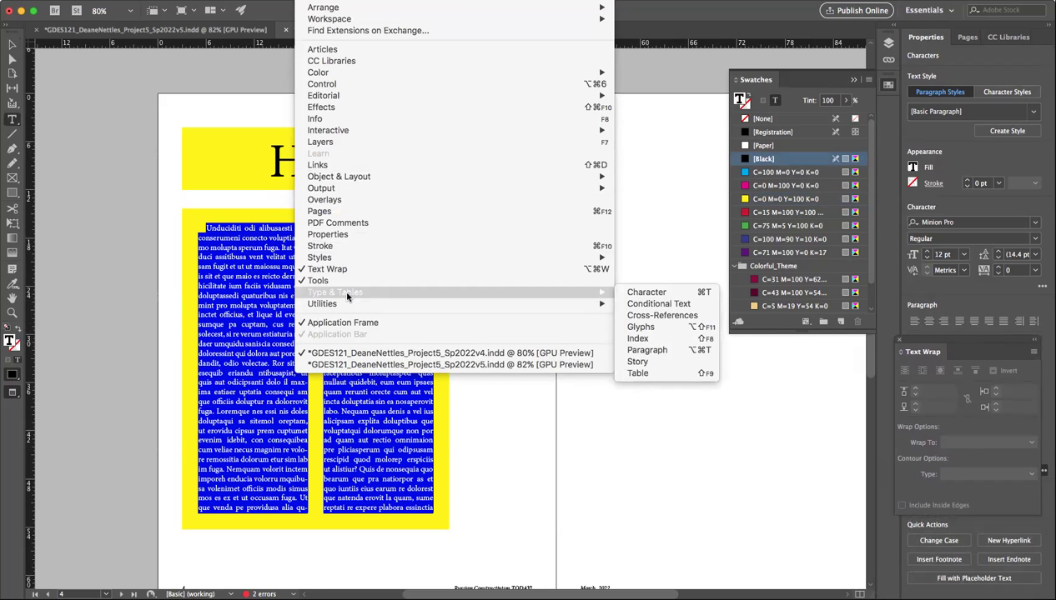
{"action": "mouse_move", "coordinate": [547, 295]}
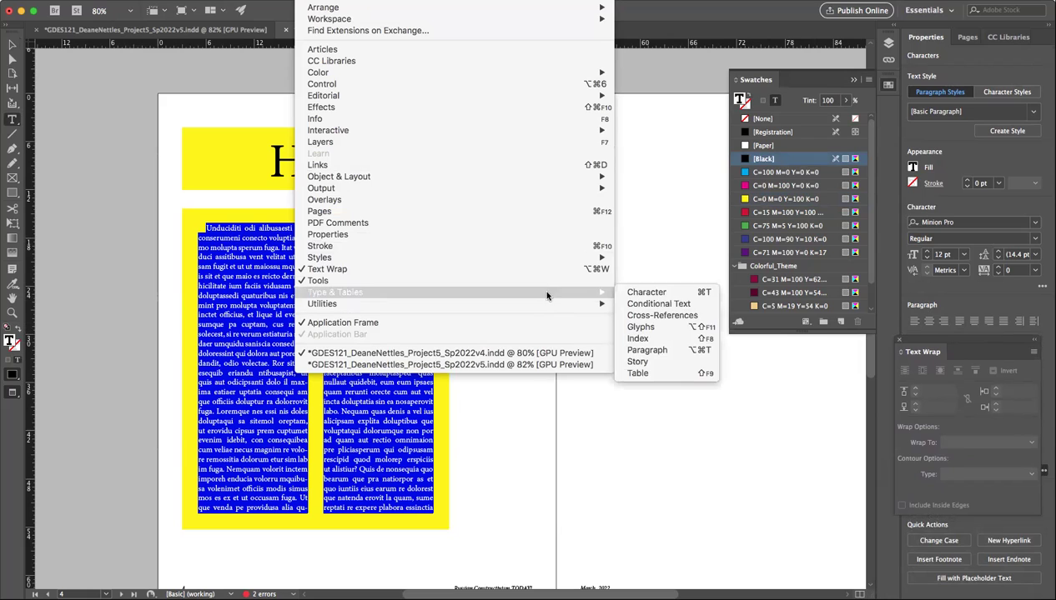
{"action": "left_click", "coordinate": [657, 351]}
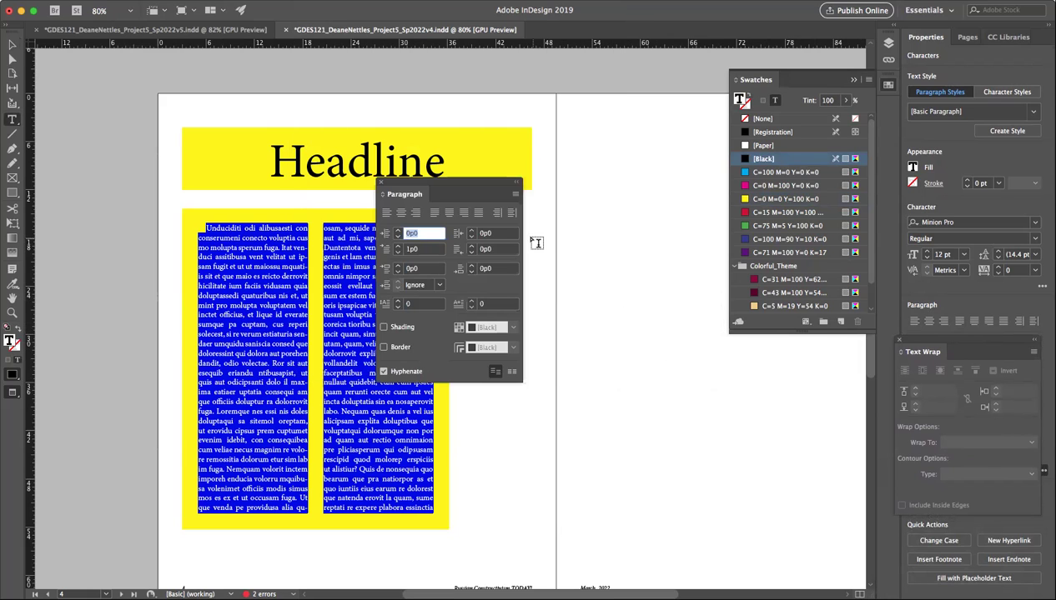
{"action": "left_click_drag", "start_coordinate": [465, 185], "coordinate": [630, 206]}
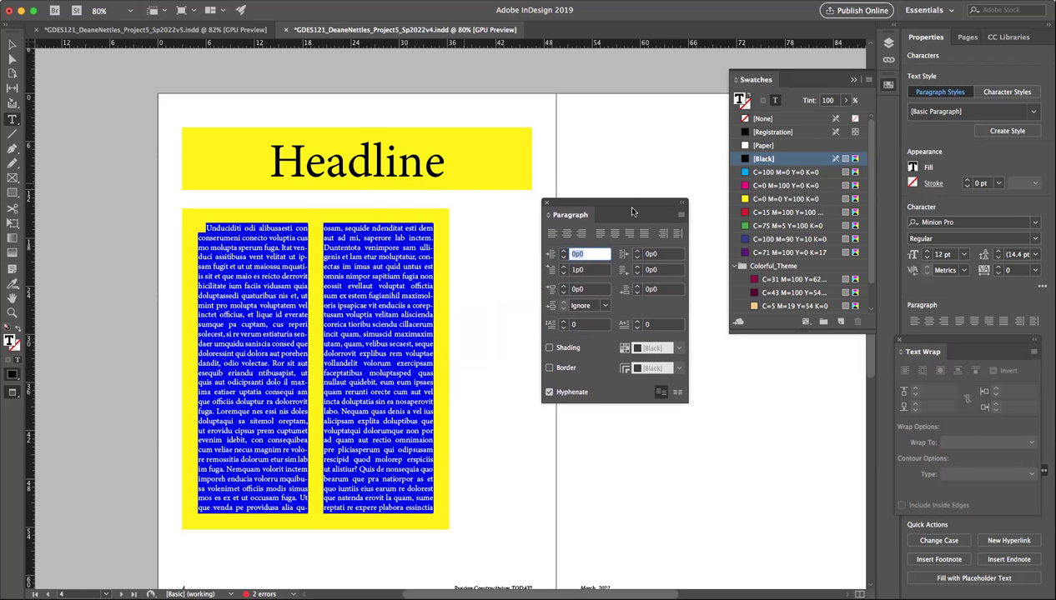
Step: In the Justification settings for the selected body text, enter a letter spacing of -5% minimum and 5% maximum
{"action": "left_click", "coordinate": [680, 217]}
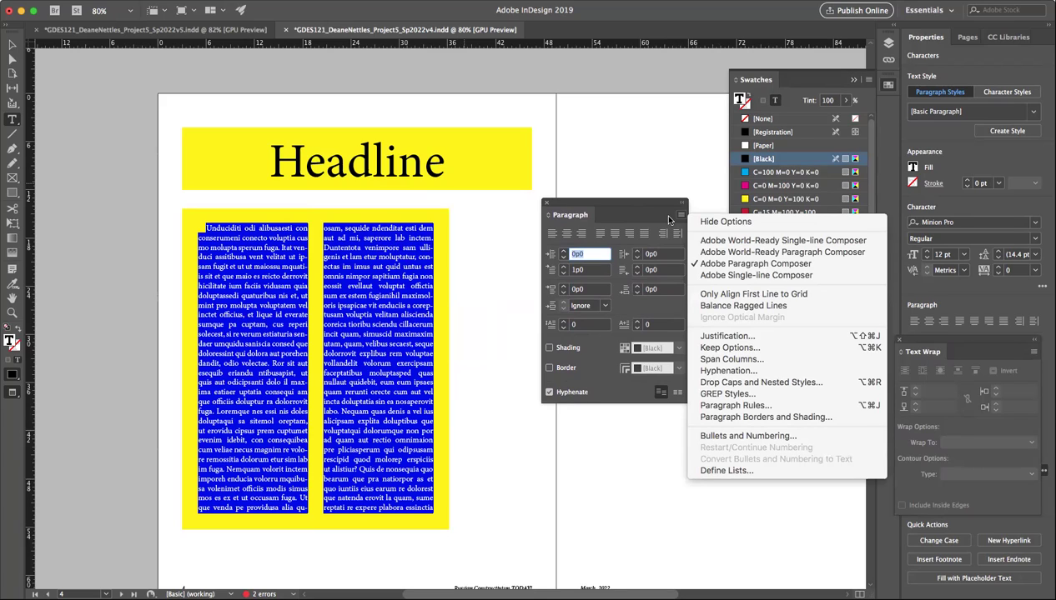
{"action": "left_click", "coordinate": [732, 339]}
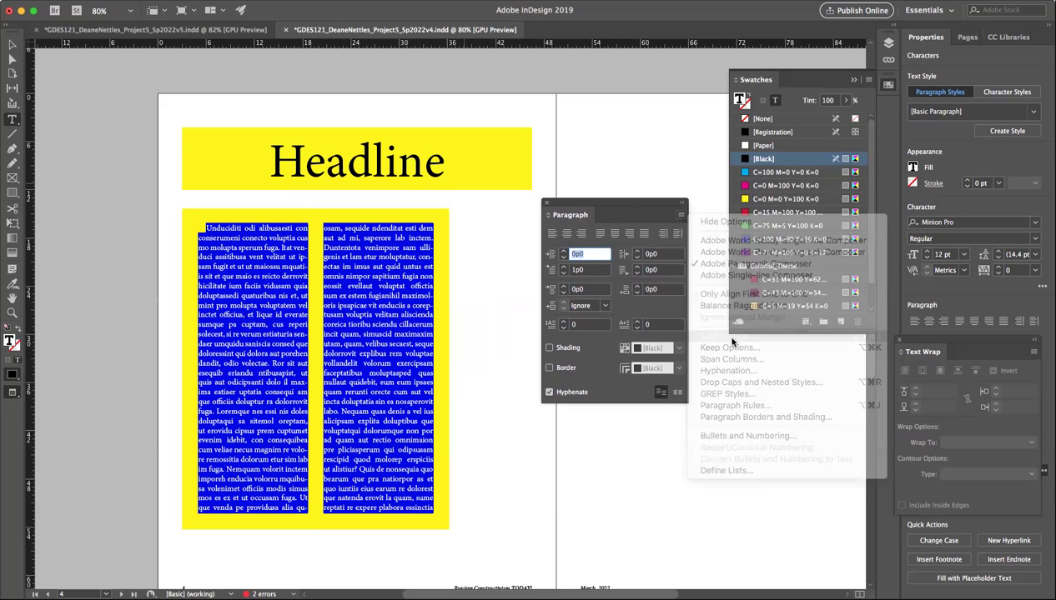
{"action": "left_click_drag", "start_coordinate": [632, 284], "coordinate": [740, 354]}
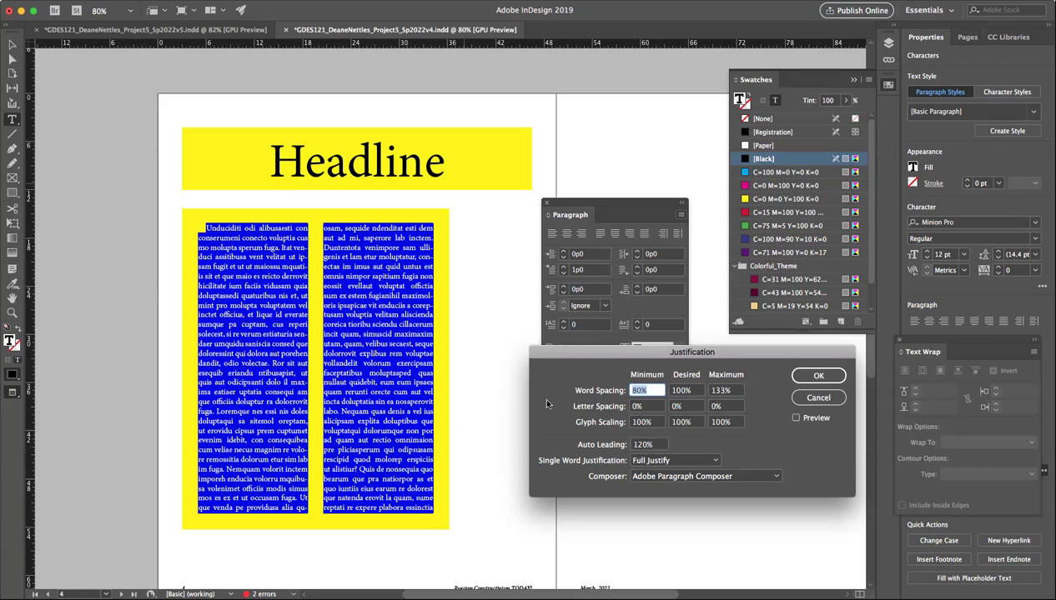
{"action": "left_click", "coordinate": [635, 407]}
{"action": "double_click", "coordinate": [628, 405]}
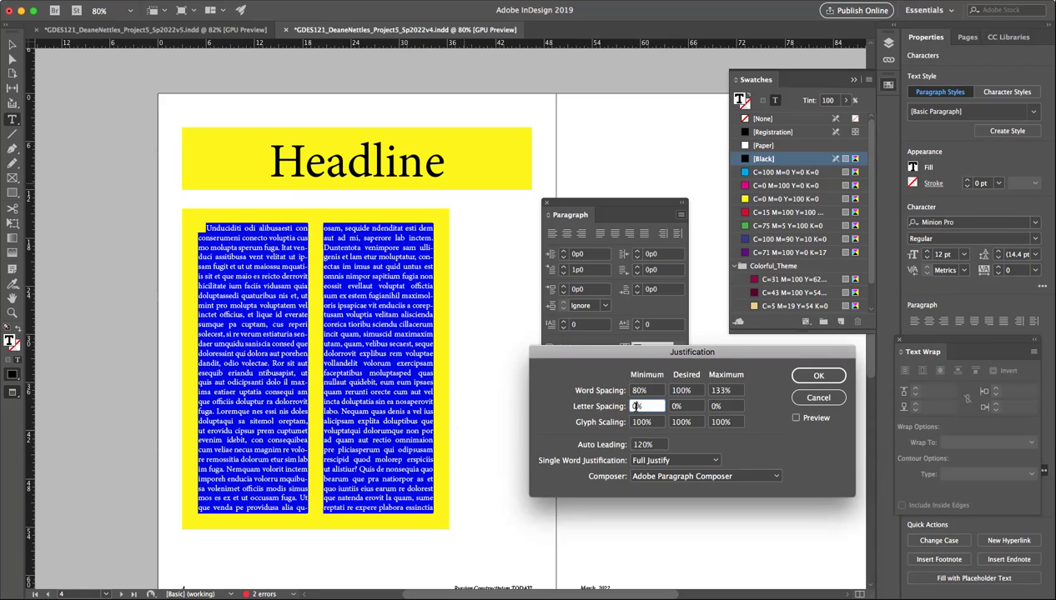
{"action": "type", "text": "-5"}
{"action": "double_click", "coordinate": [714, 407]}
{"action": "type", "text": "5"}
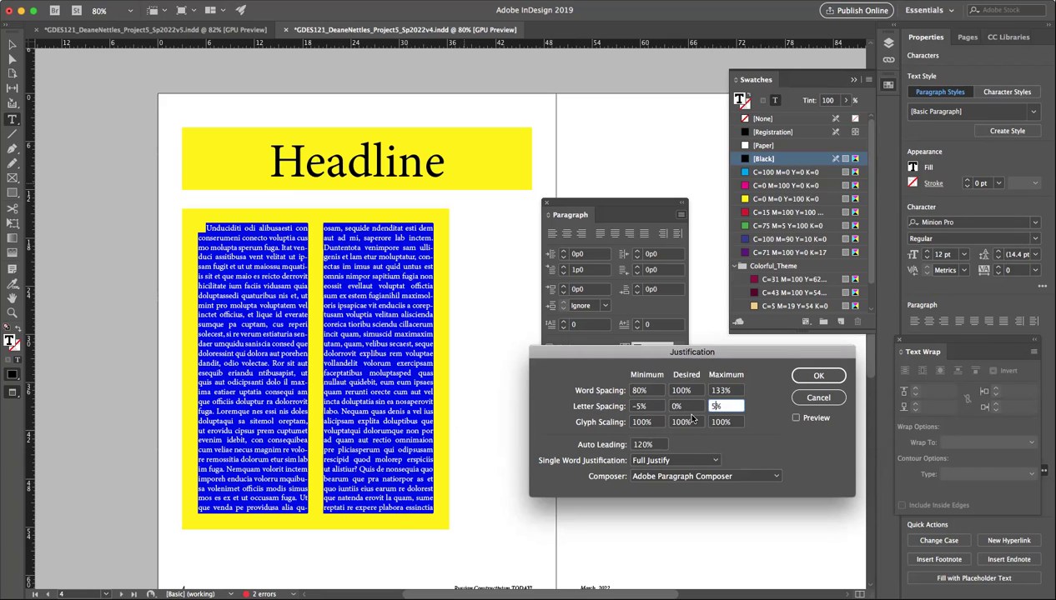
Step: Compare the body text with the justification preview on and off, and apply the letter spacing settings
{"action": "left_click", "coordinate": [795, 418]}
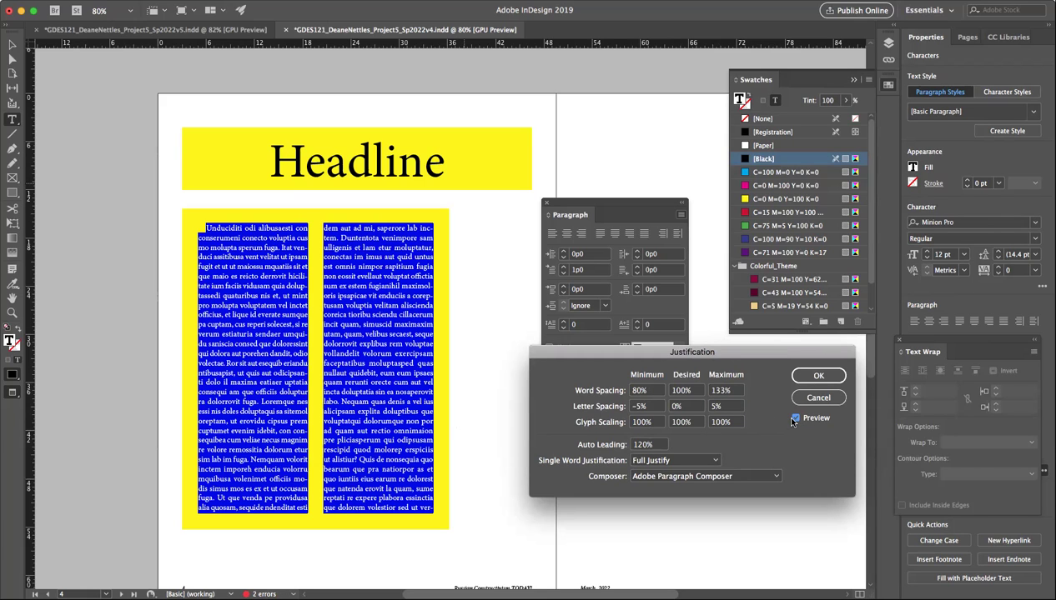
{"action": "left_click", "coordinate": [795, 420]}
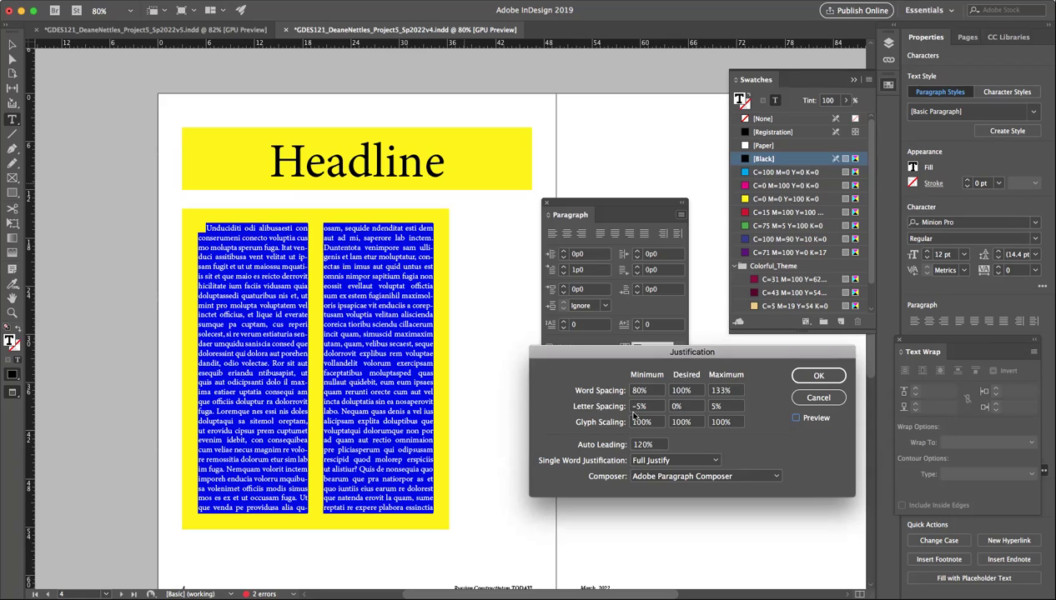
{"action": "left_click", "coordinate": [795, 419]}
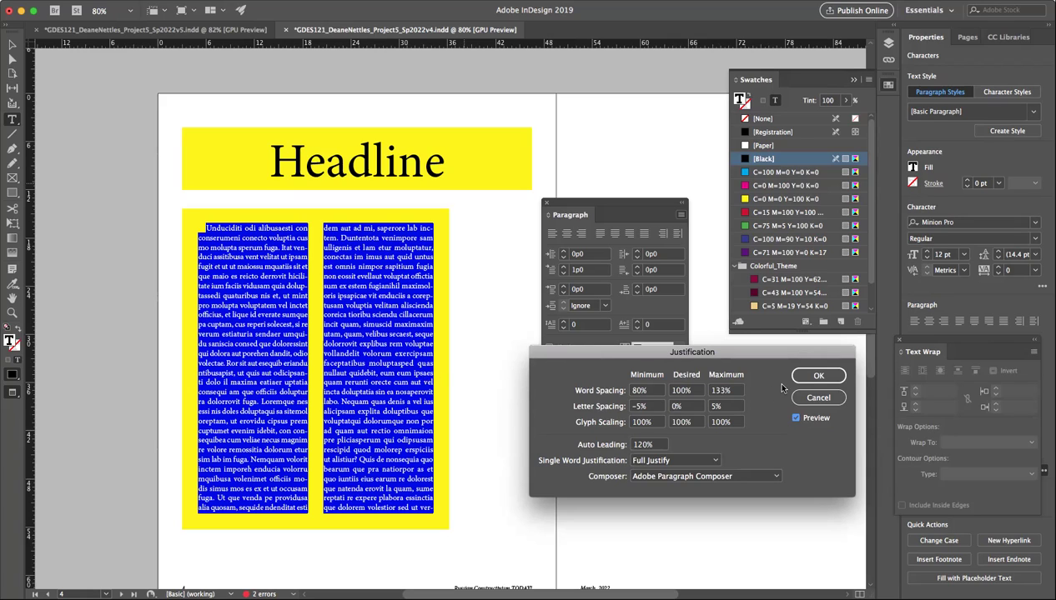
{"action": "left_click", "coordinate": [815, 375]}
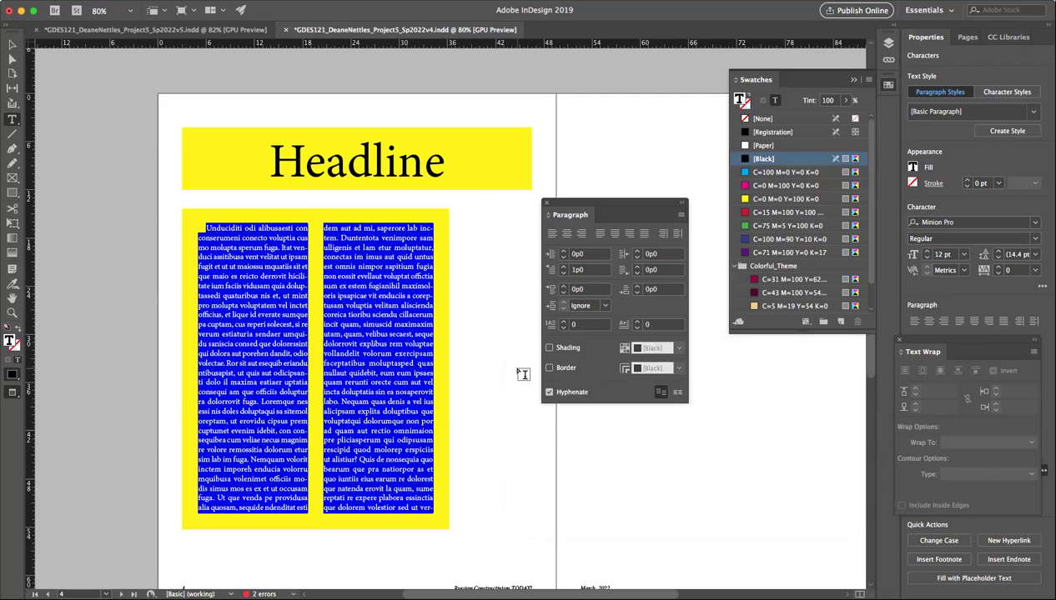
Step: Compare the body text before and after the letter spacing change by undoing and redoing it
{"action": "left_click", "coordinate": [479, 354]}
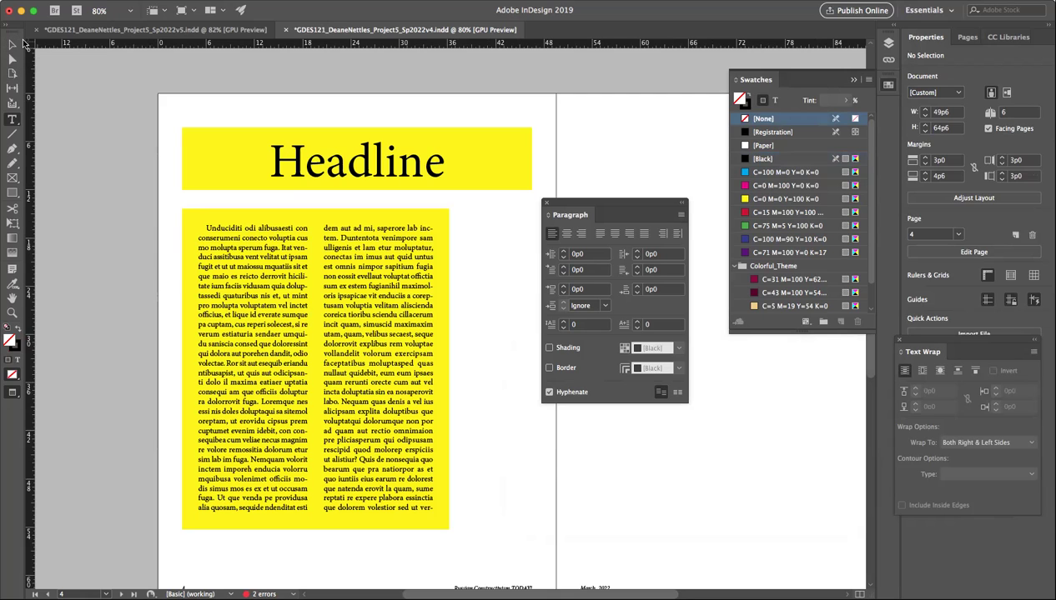
{"action": "key", "text": "super+a"}
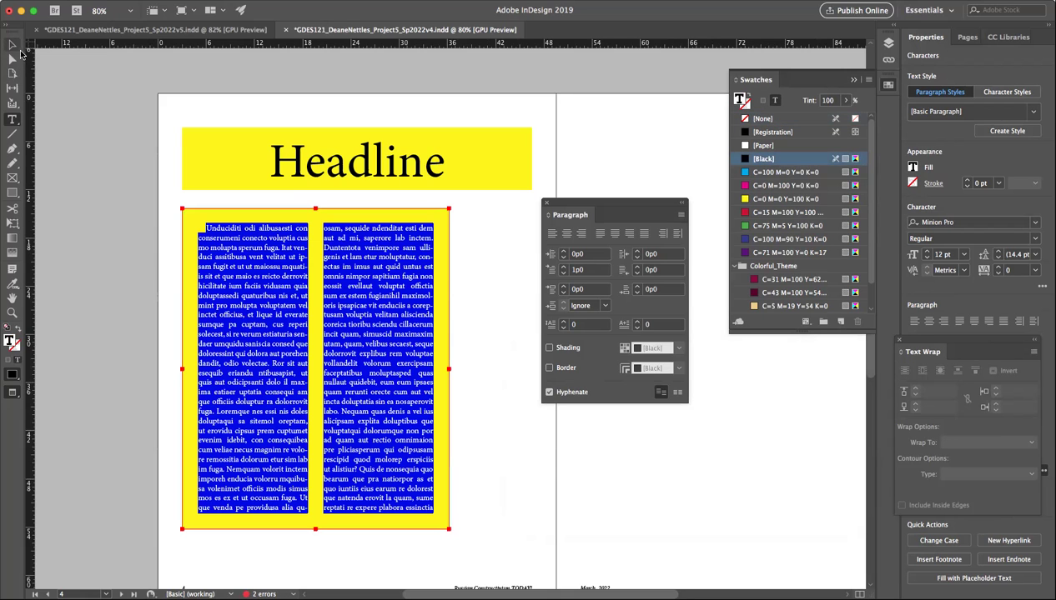
{"action": "left_click", "coordinate": [11, 46]}
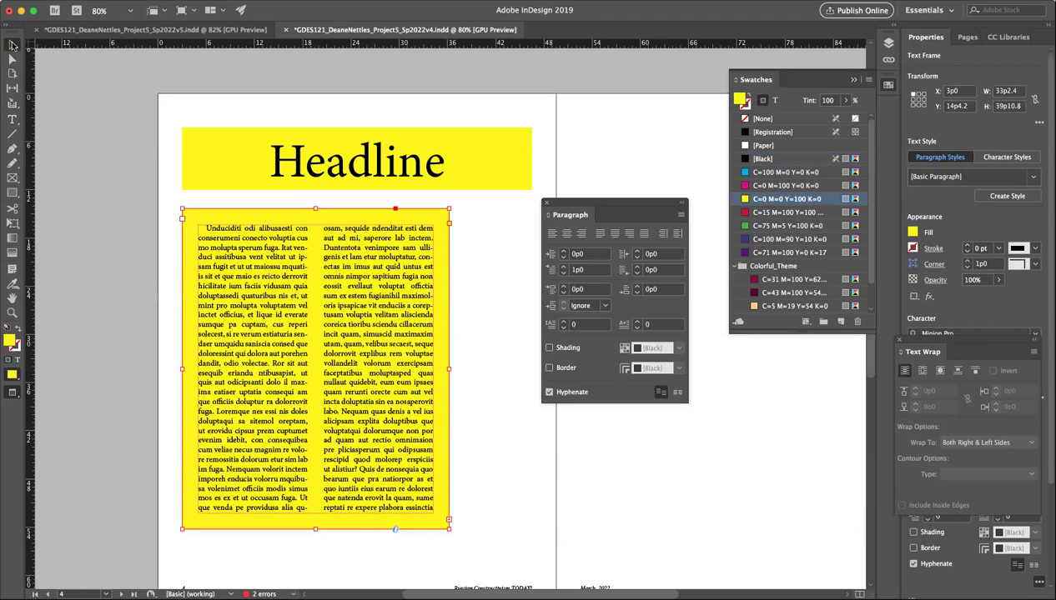
{"action": "key", "text": "ctrl+z"}
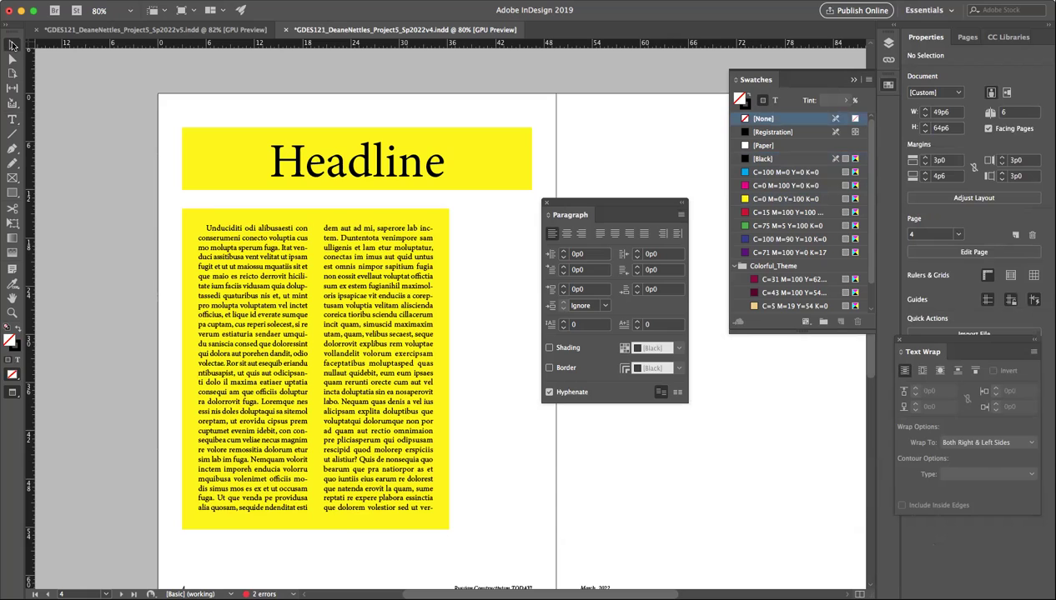
{"action": "key", "text": "ctrl+z"}
{"action": "key", "text": "ctrl+z"}
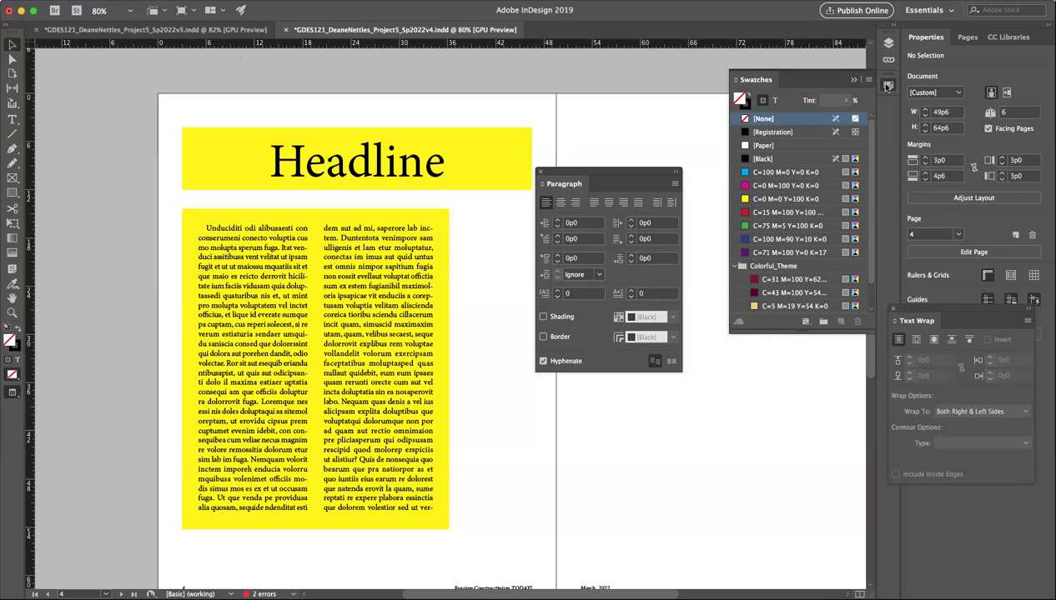
Step: Go to the 2–3 spread and look over the Russian Constructivism cover page and its facing article page
{"action": "left_click", "coordinate": [965, 39]}
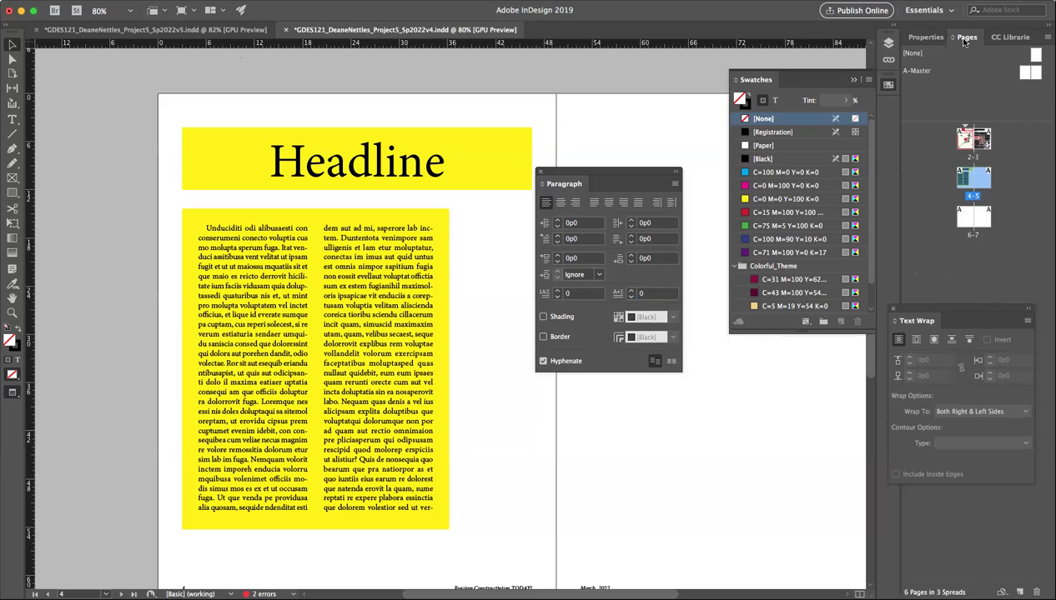
{"action": "double_click", "coordinate": [963, 139]}
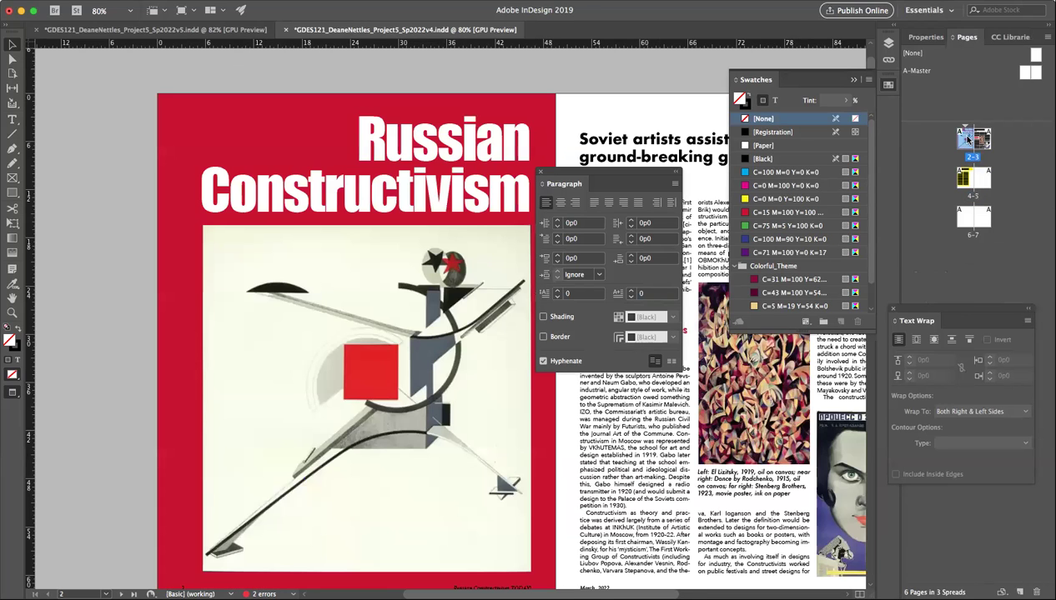
{"action": "scroll", "coordinate": [510, 84], "scroll_direction": "down", "scroll_amount": 5}
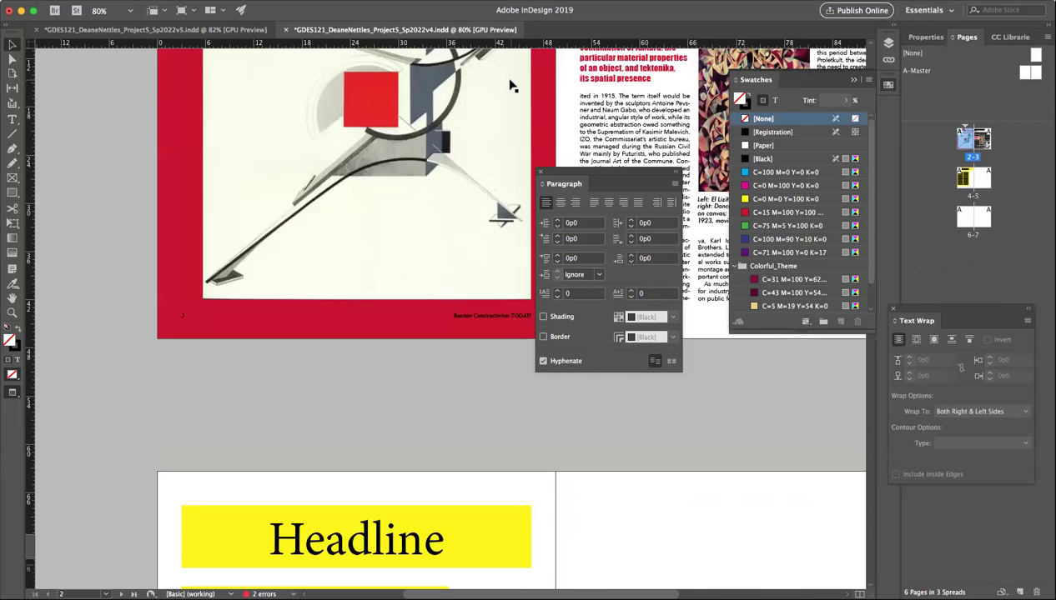
{"action": "scroll", "coordinate": [509, 83], "scroll_direction": "up", "scroll_amount": 6}
{"action": "scroll", "coordinate": [507, 87], "scroll_direction": "down", "scroll_amount": 5}
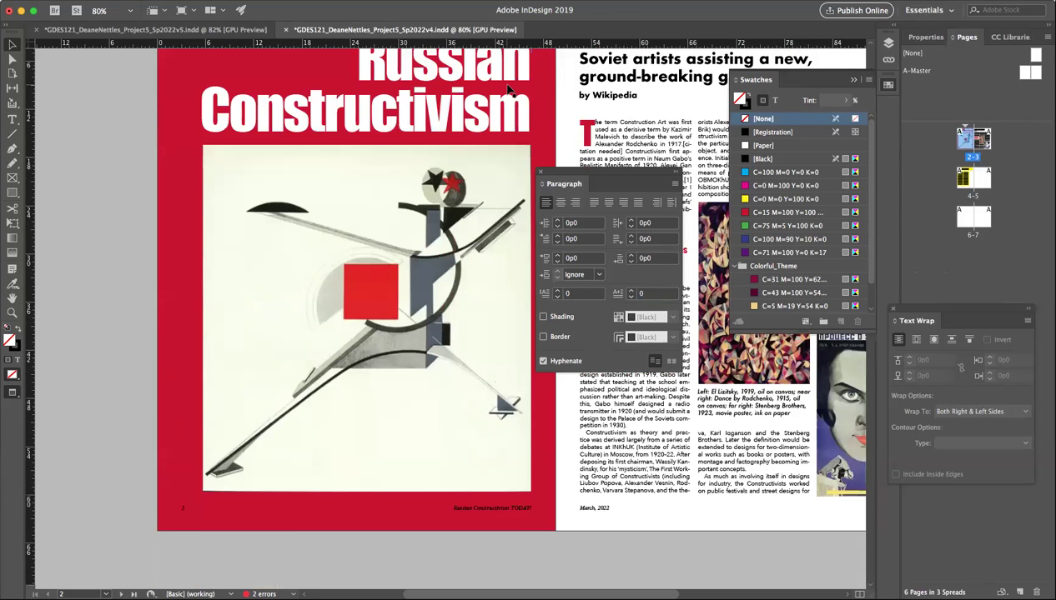
{"action": "scroll", "coordinate": [508, 86], "scroll_direction": "up", "scroll_amount": 3}
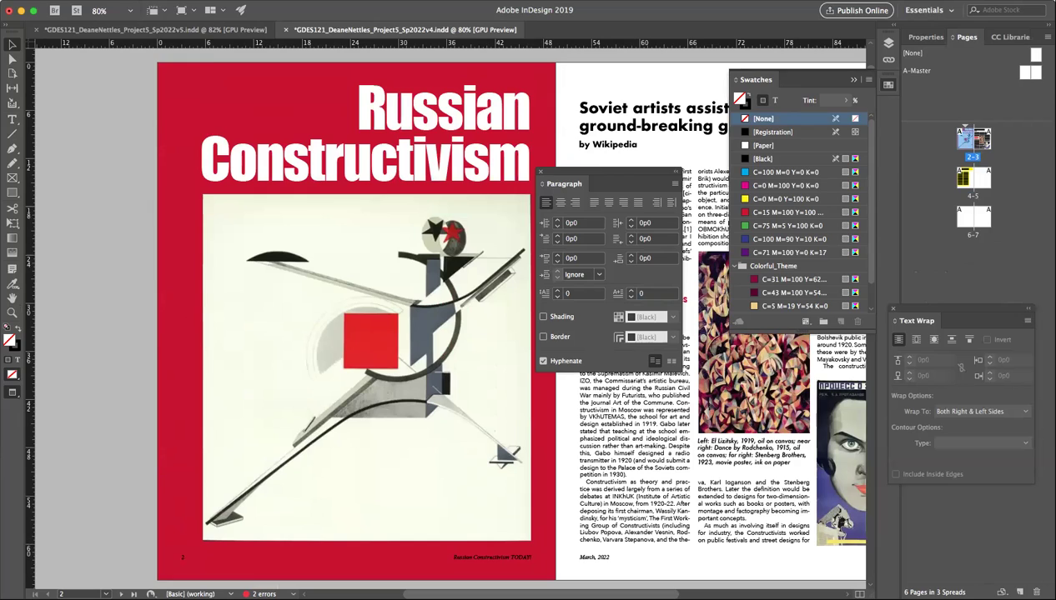
Step: Start a PDF export with the Press Quality preset, saving to the project folder with the InDesign document name as the output filename
{"action": "left_click", "coordinate": [93, 2]}
{"action": "left_click", "coordinate": [291, 19]}
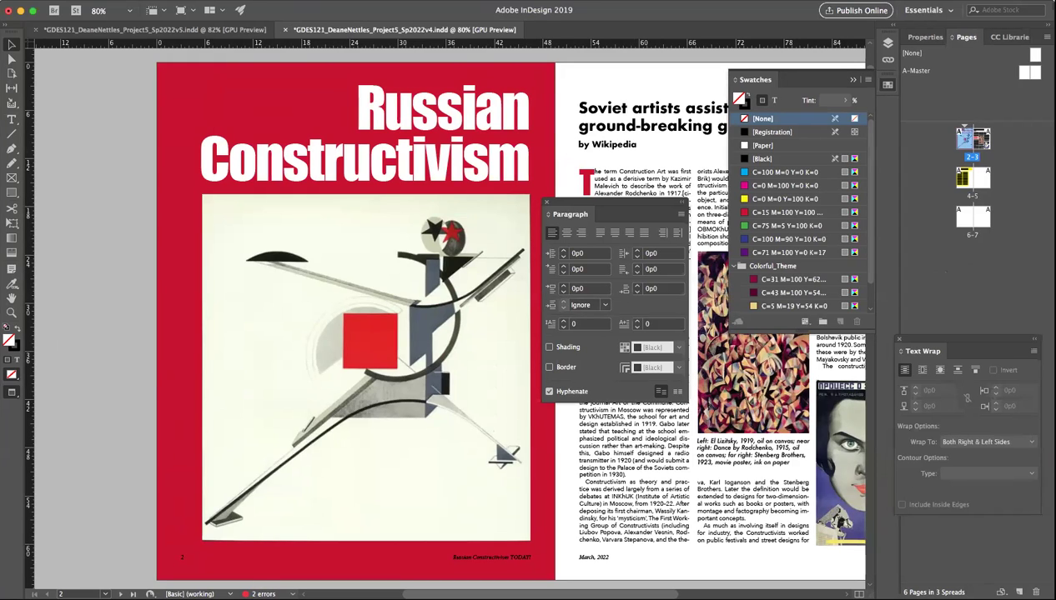
{"action": "left_click", "coordinate": [94, 1]}
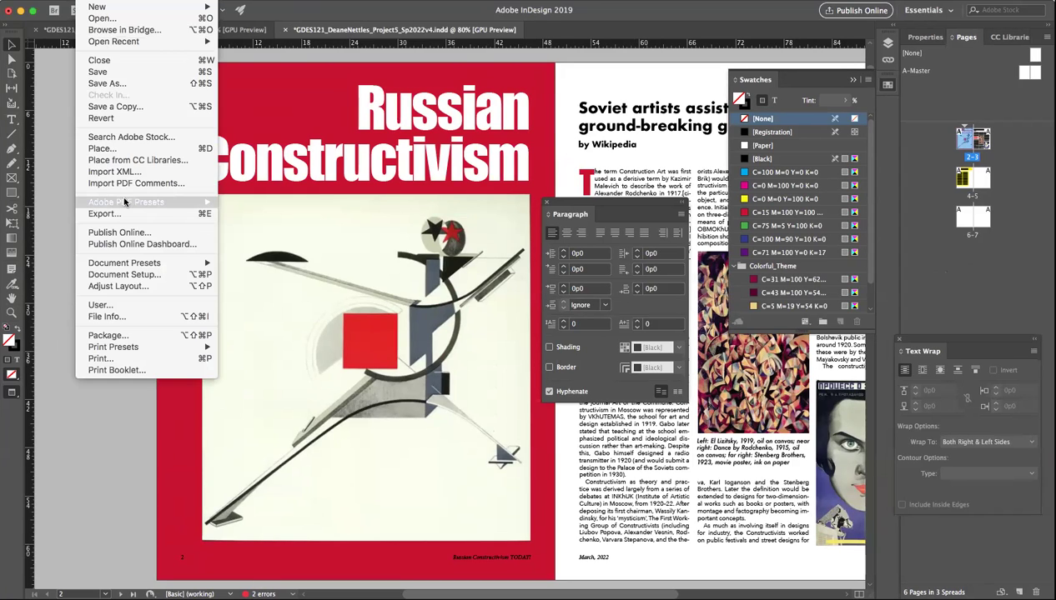
{"action": "mouse_move", "coordinate": [123, 204]}
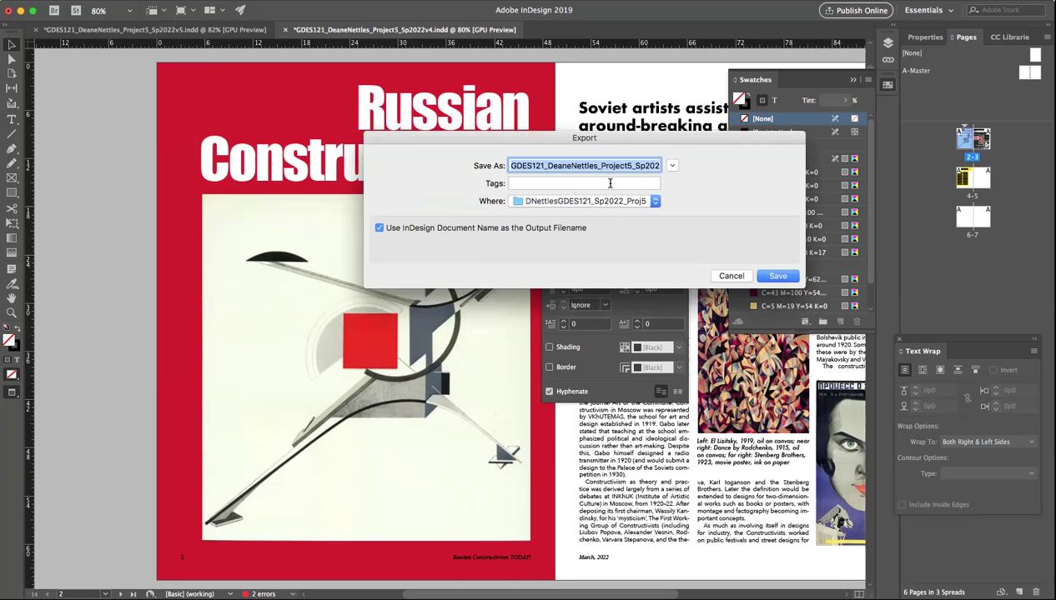
{"action": "left_click", "coordinate": [778, 276]}
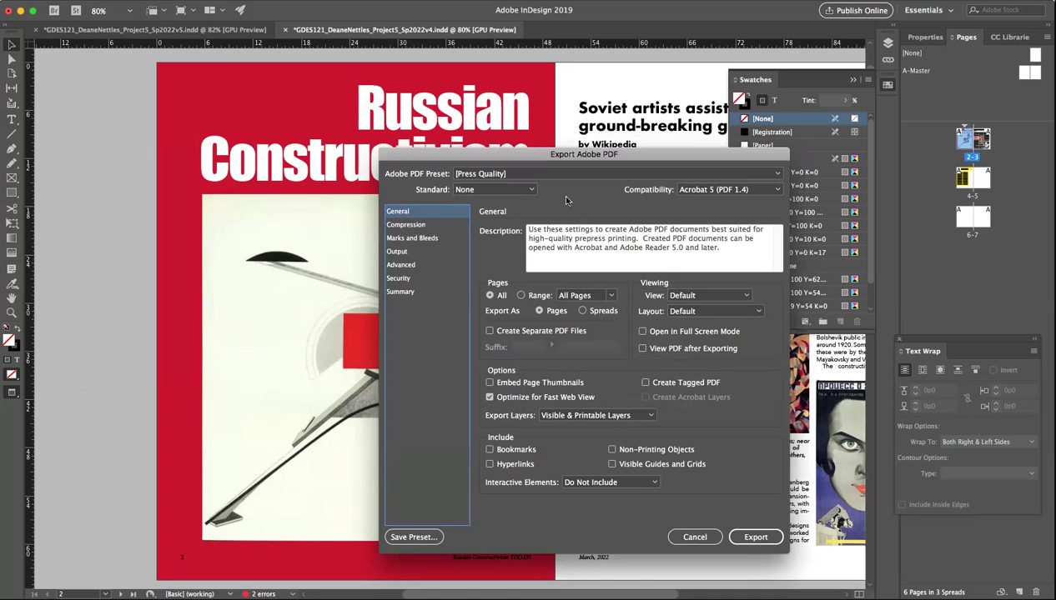
Step: Enable View PDF after Exporting and export all pages of the document as individual pages
{"action": "left_click", "coordinate": [642, 349]}
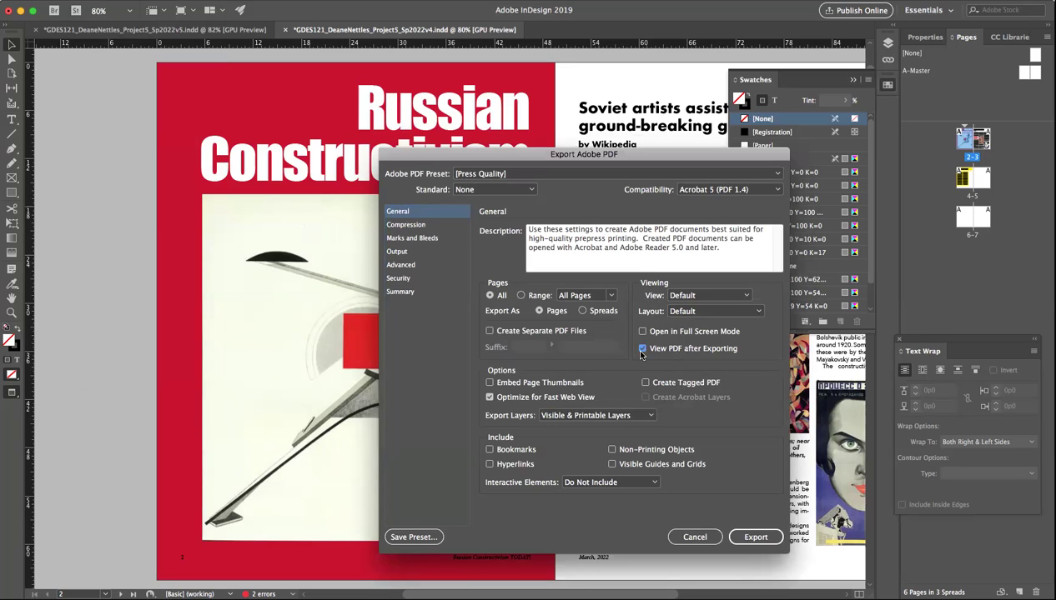
{"action": "left_click", "coordinate": [755, 536]}
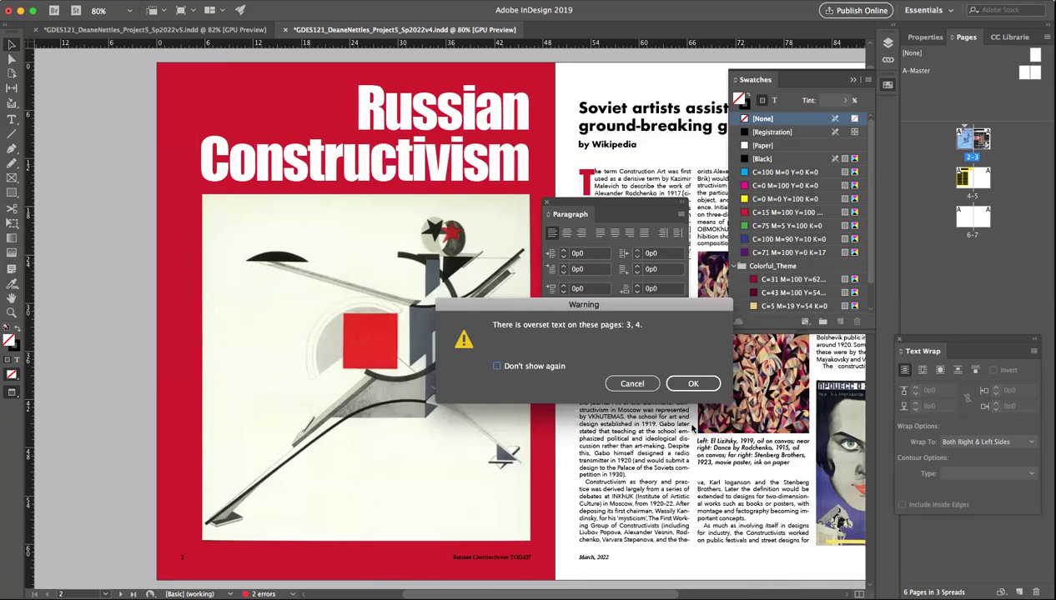
{"action": "left_click", "coordinate": [692, 386]}
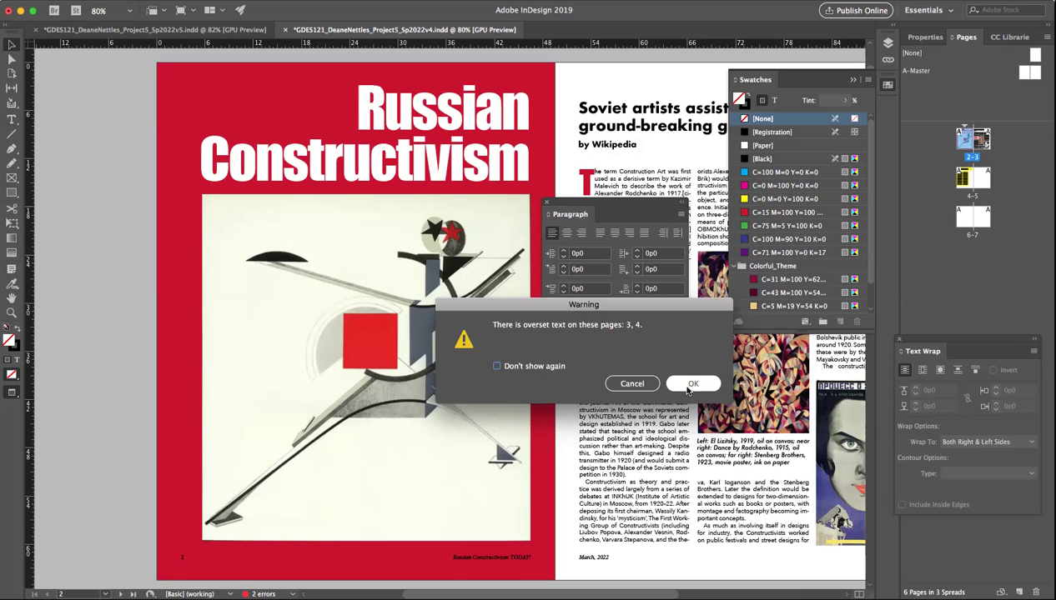
{"action": "left_click", "coordinate": [691, 384]}
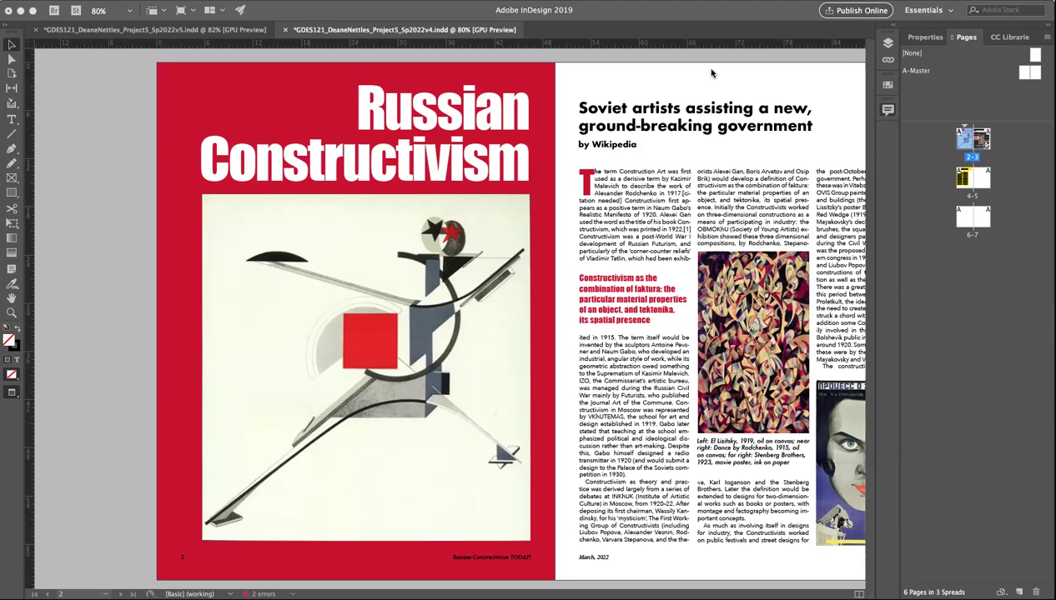
{"action": "scroll", "coordinate": [706, 73], "scroll_direction": "left", "scroll_amount": 1}
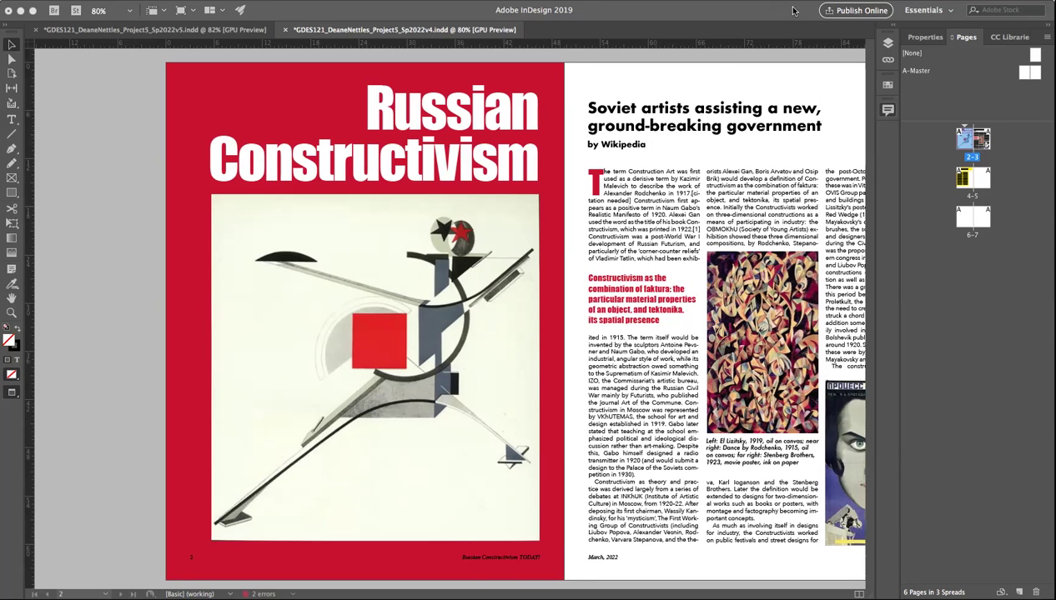